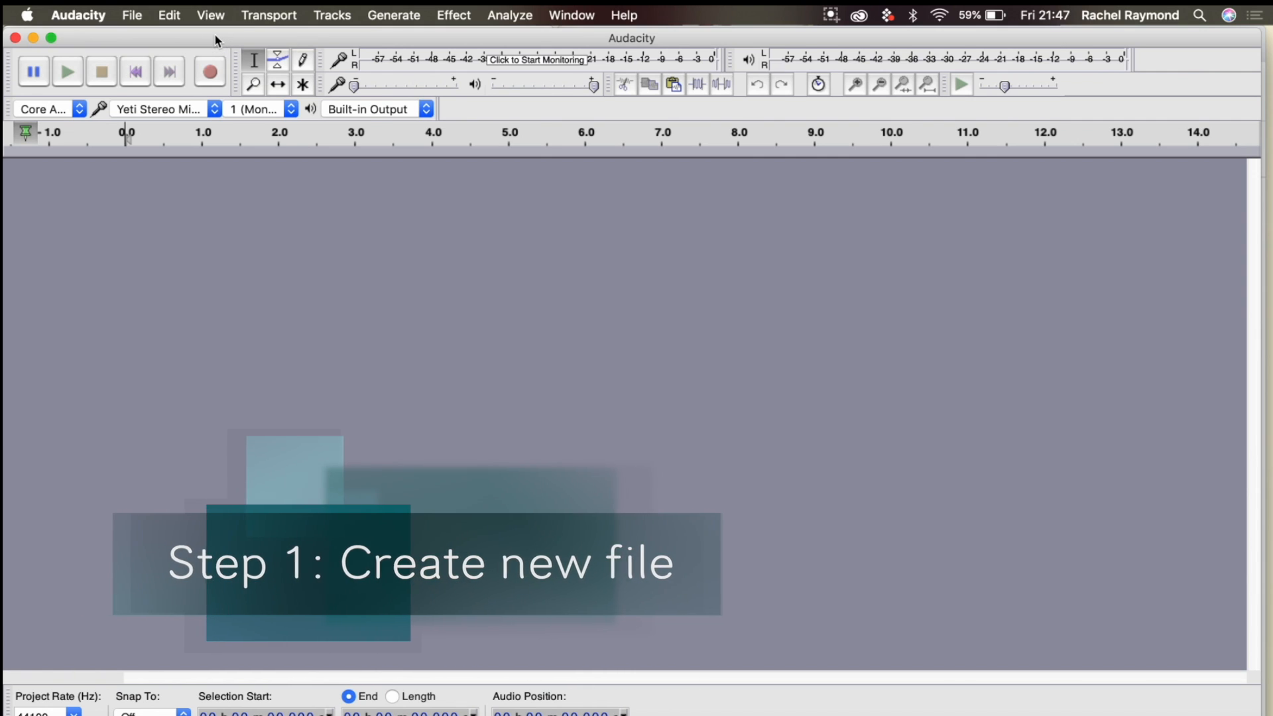
Step: Create a new empty audio project
click(132, 15)
click(142, 37)
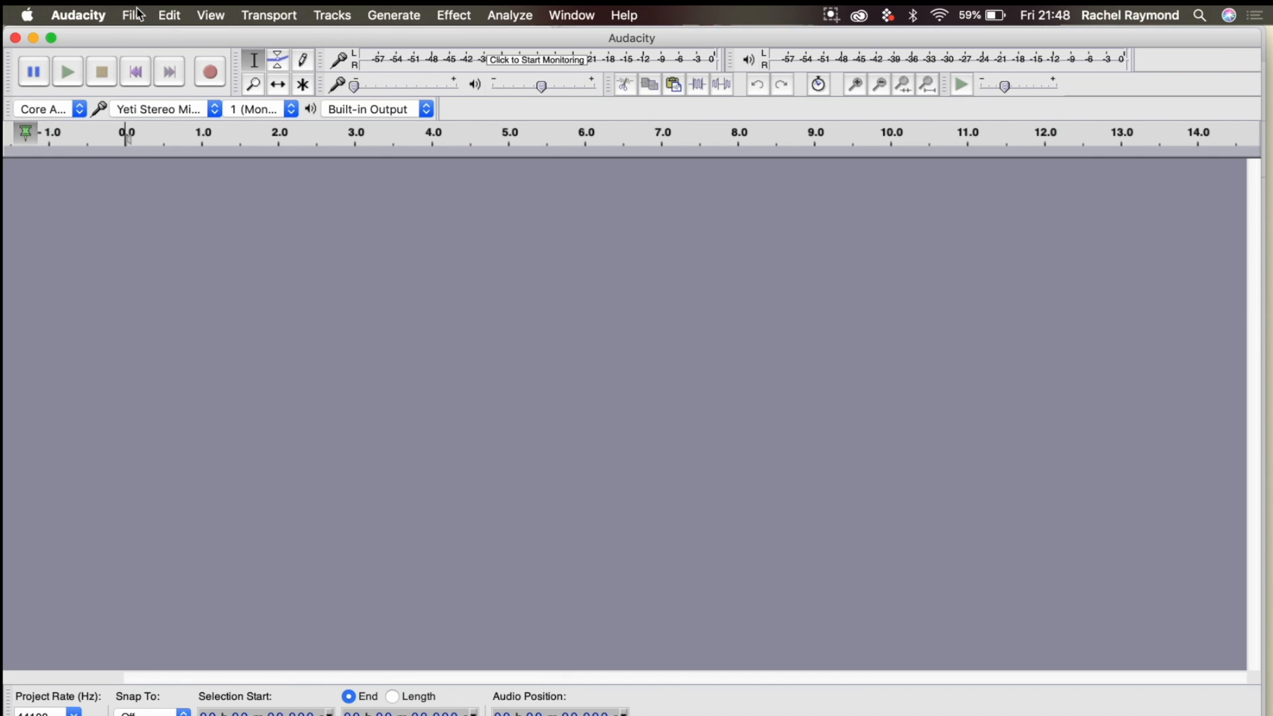
Step: Switch to Chrome and consult the audio editing guidelines in the Recording/Editing Notes document from the 207 Book Club Project folder in Google Drive
key(ctrl+Up)
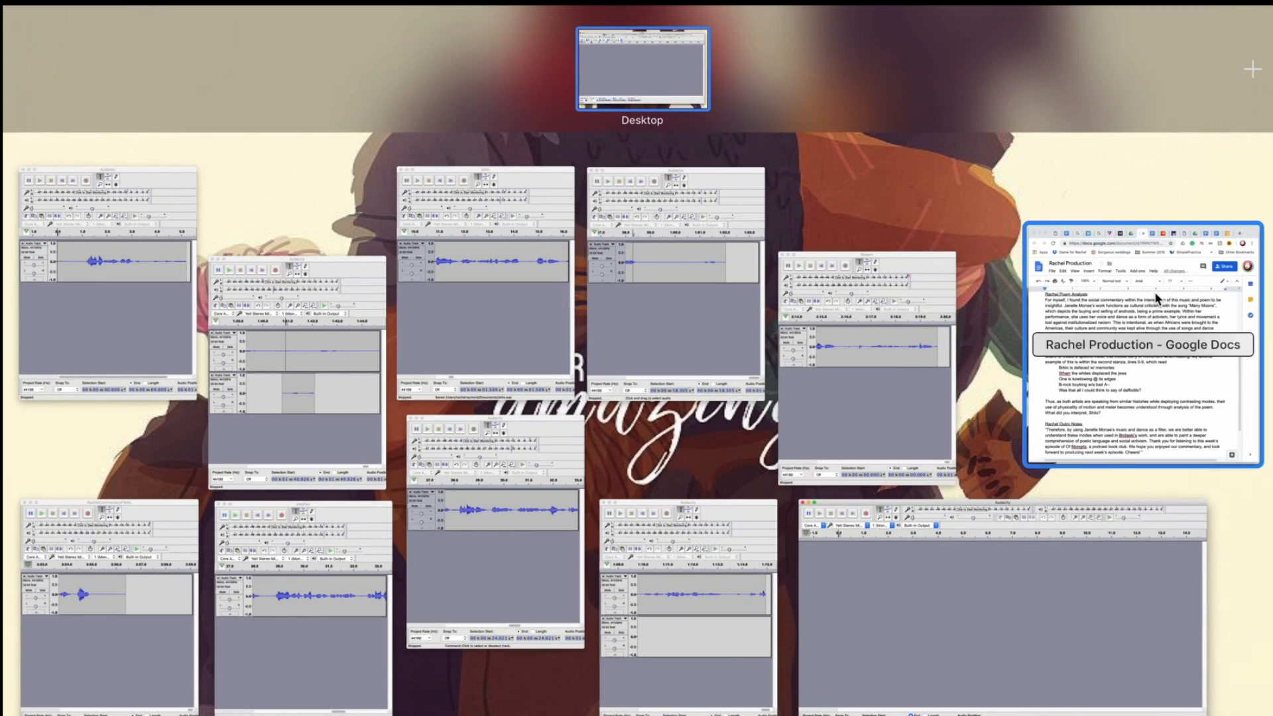
click(1157, 298)
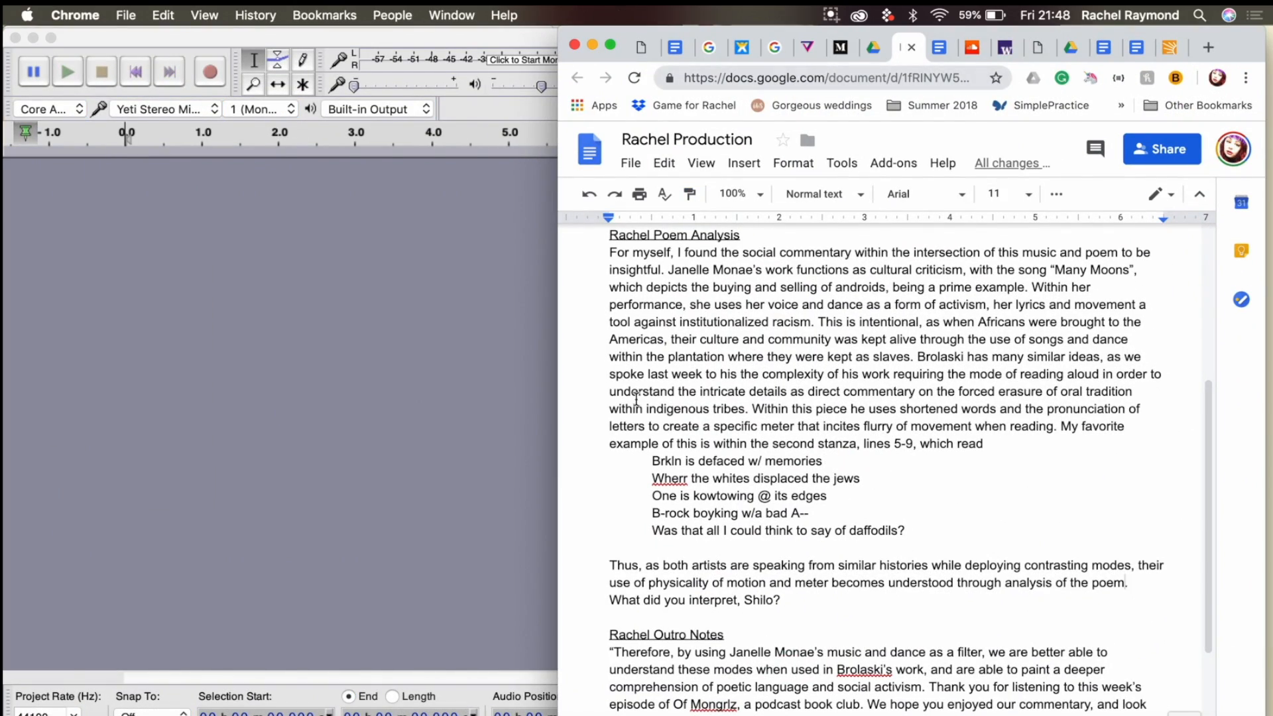
drag(558, 704, 15, 712)
click(573, 51)
click(525, 203)
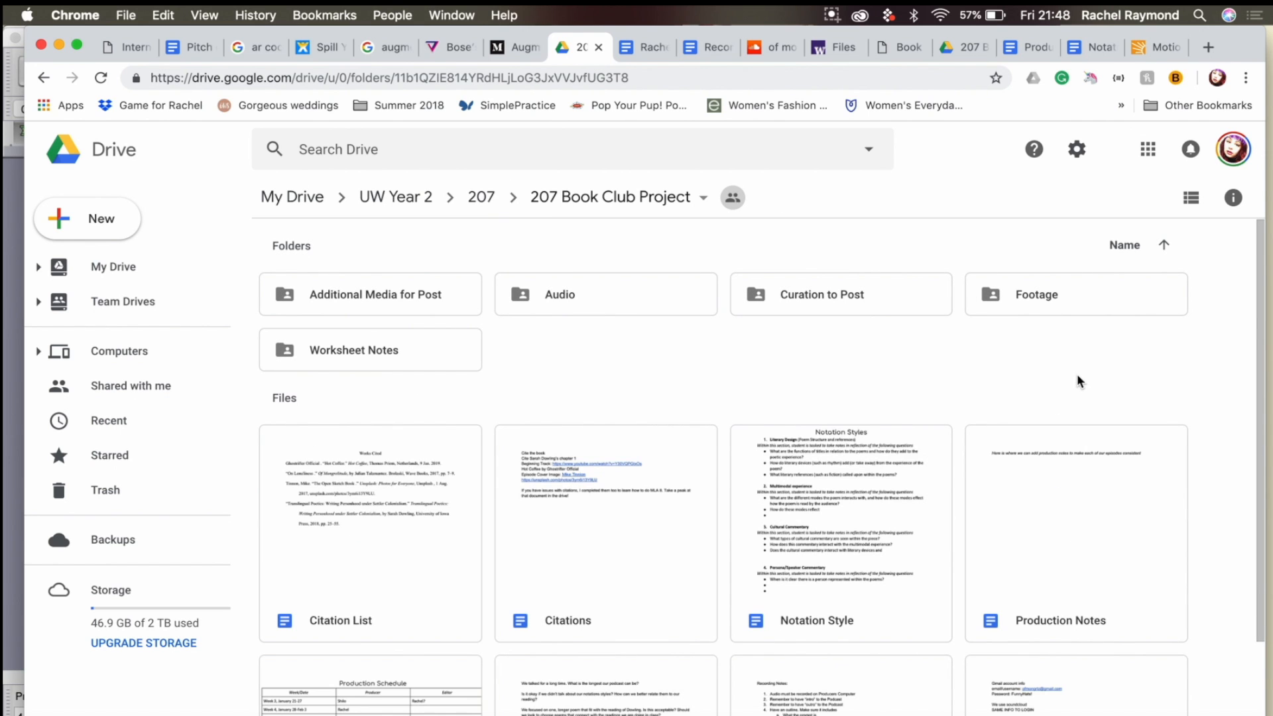
scroll(1080, 379, down, 3)
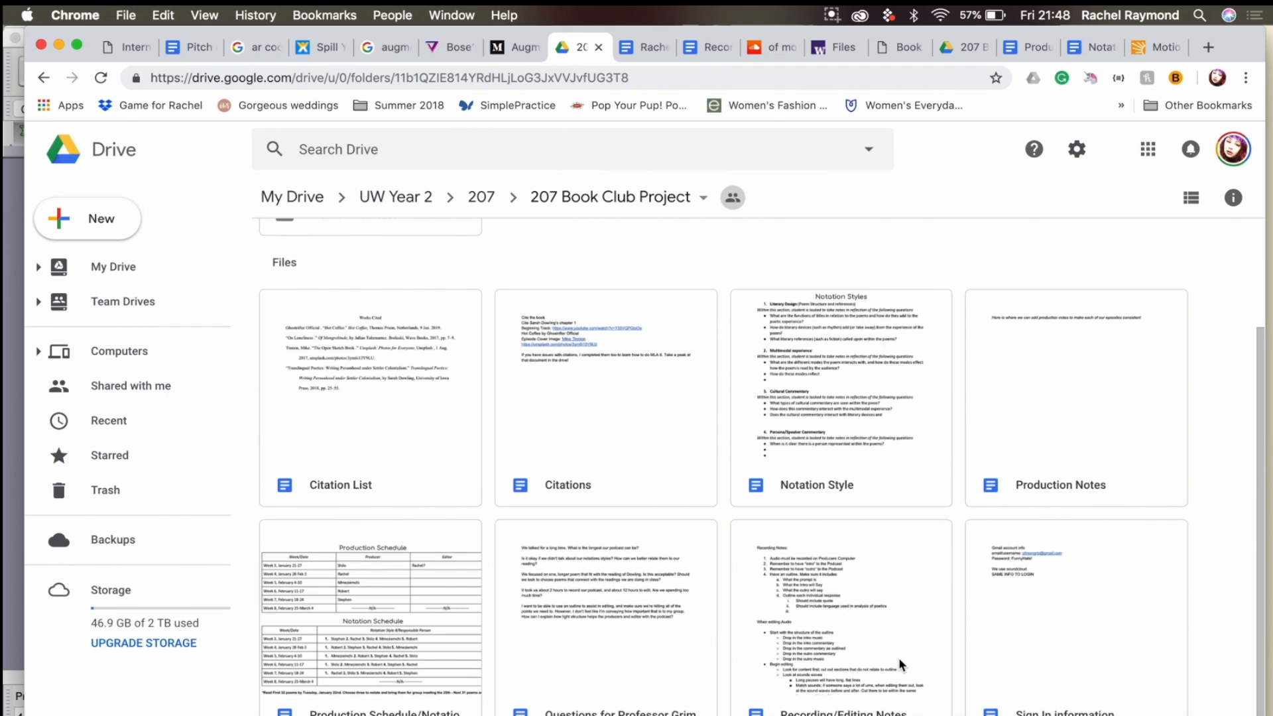
double_click(839, 611)
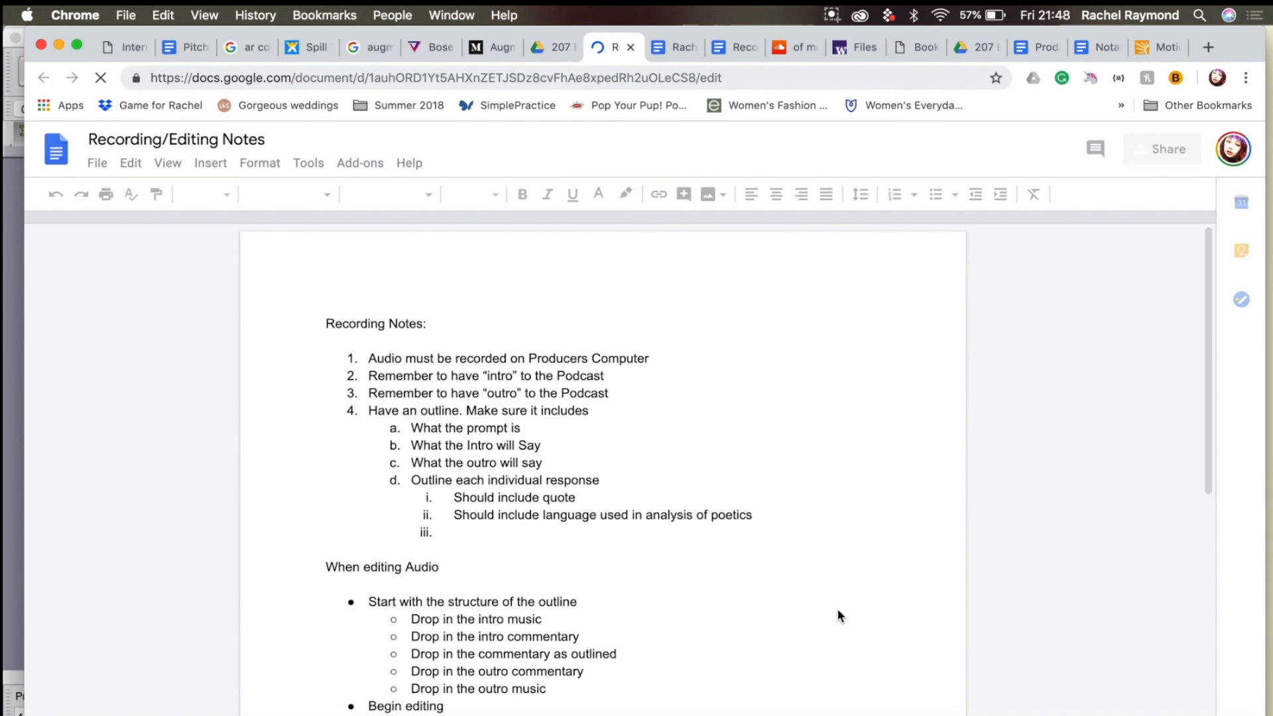
scroll(740, 518, down, 4)
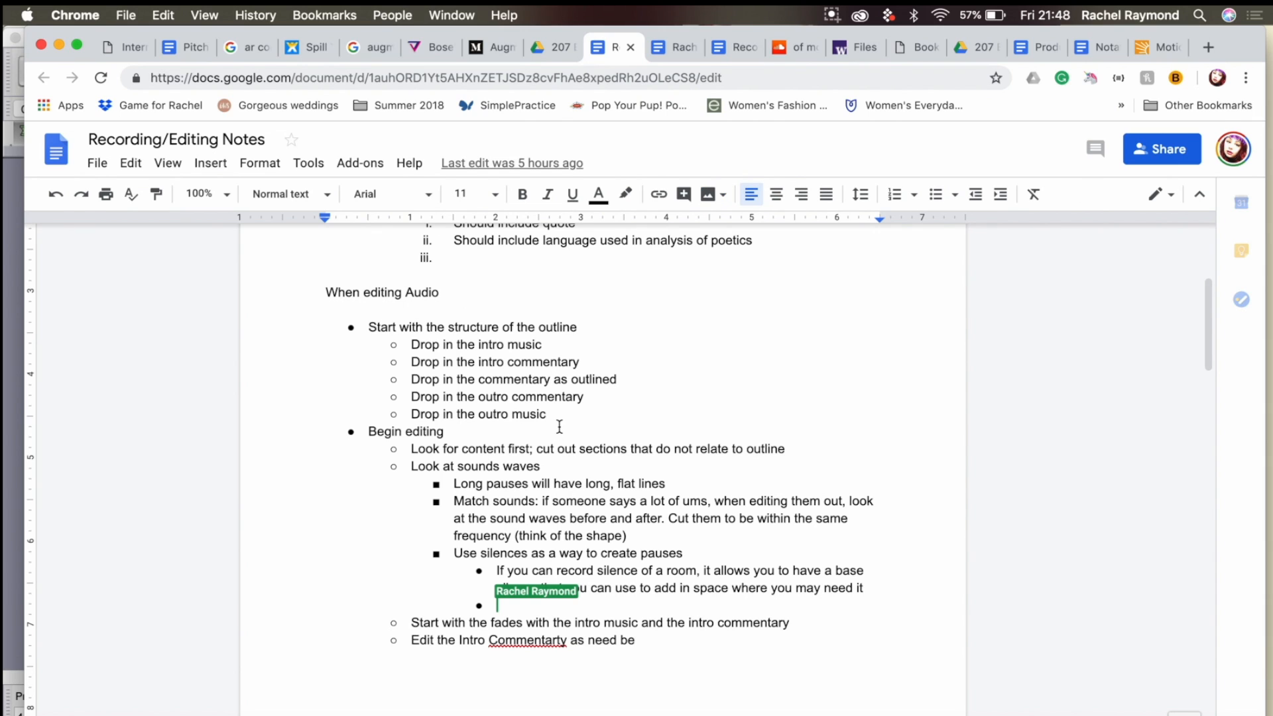
Step: Correct the misspelled word "Commentarty" to "Commentary" in the last bullet of the notes
right_click(538, 640)
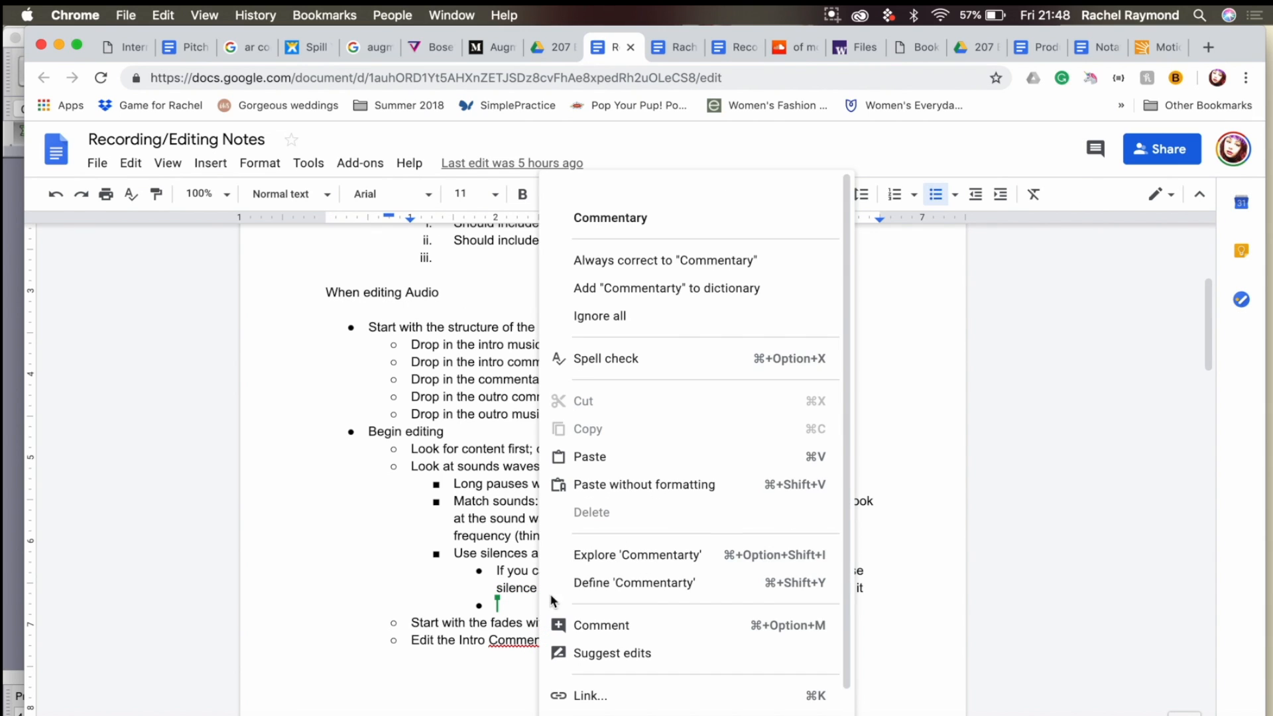
click(630, 219)
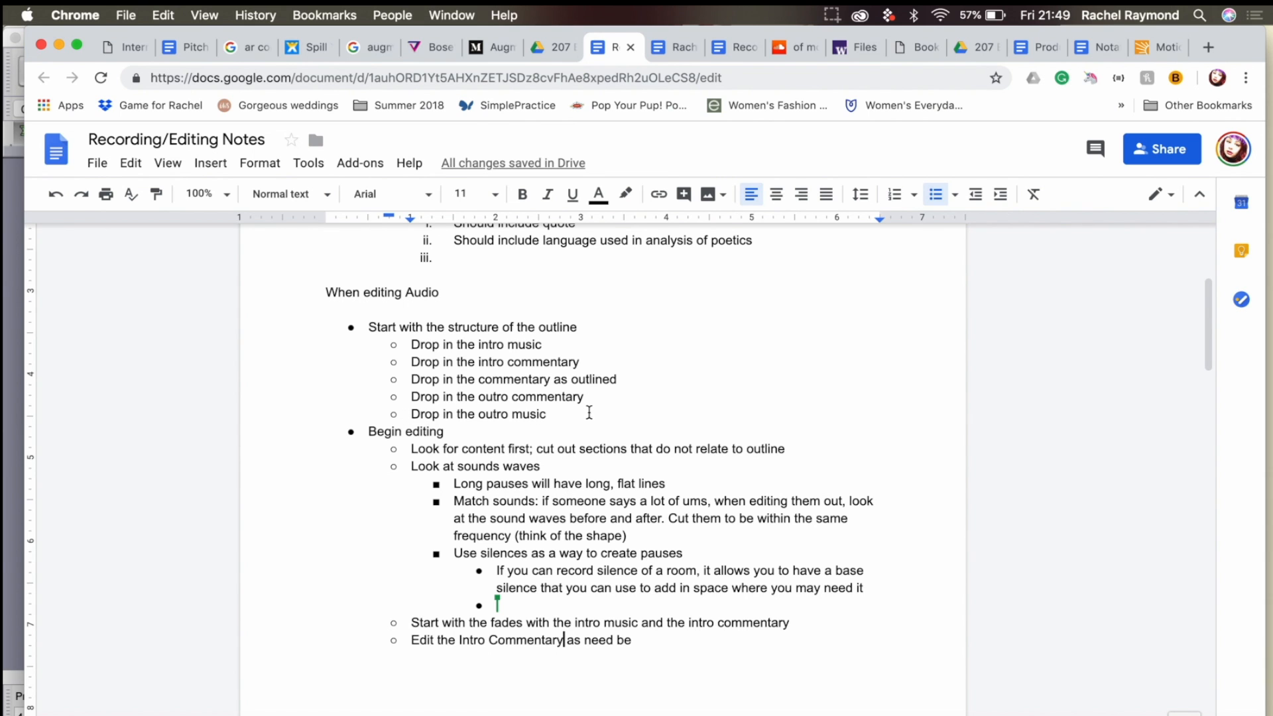
Step: Switch back to Audacity and open the recent project RachelCommentaryFINAL.aup
key(ctrl+Up)
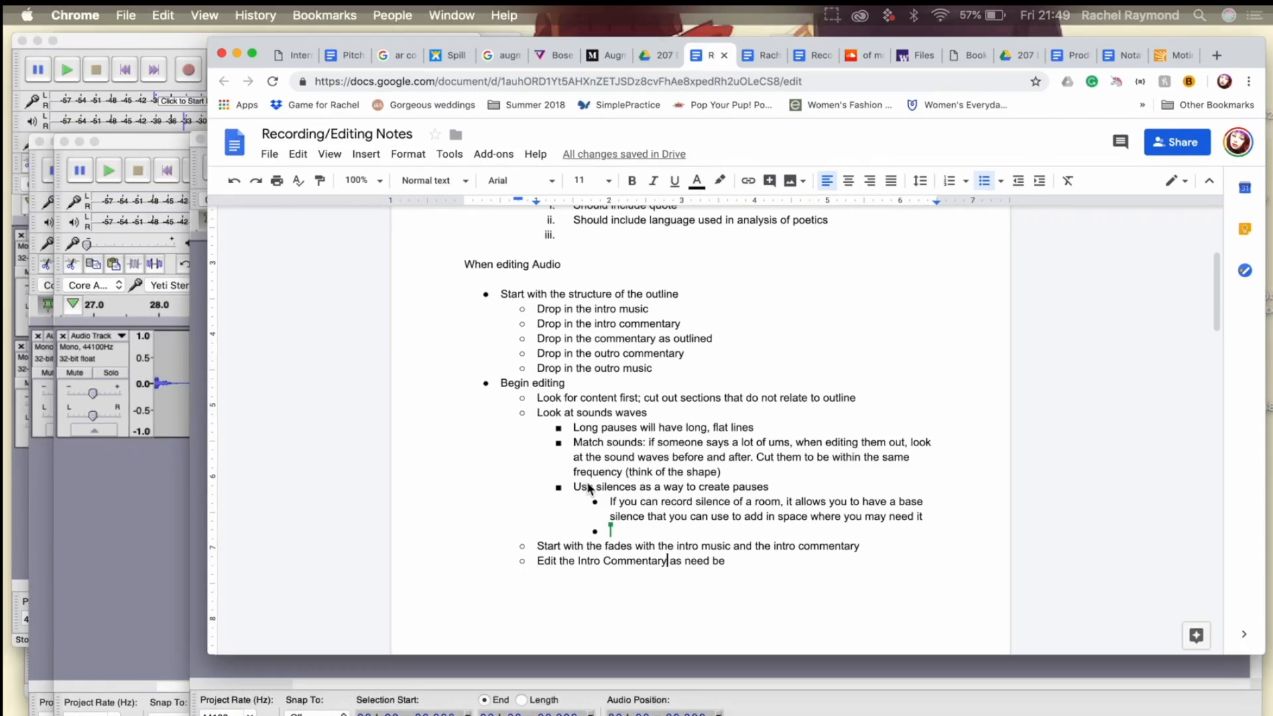
click(1046, 653)
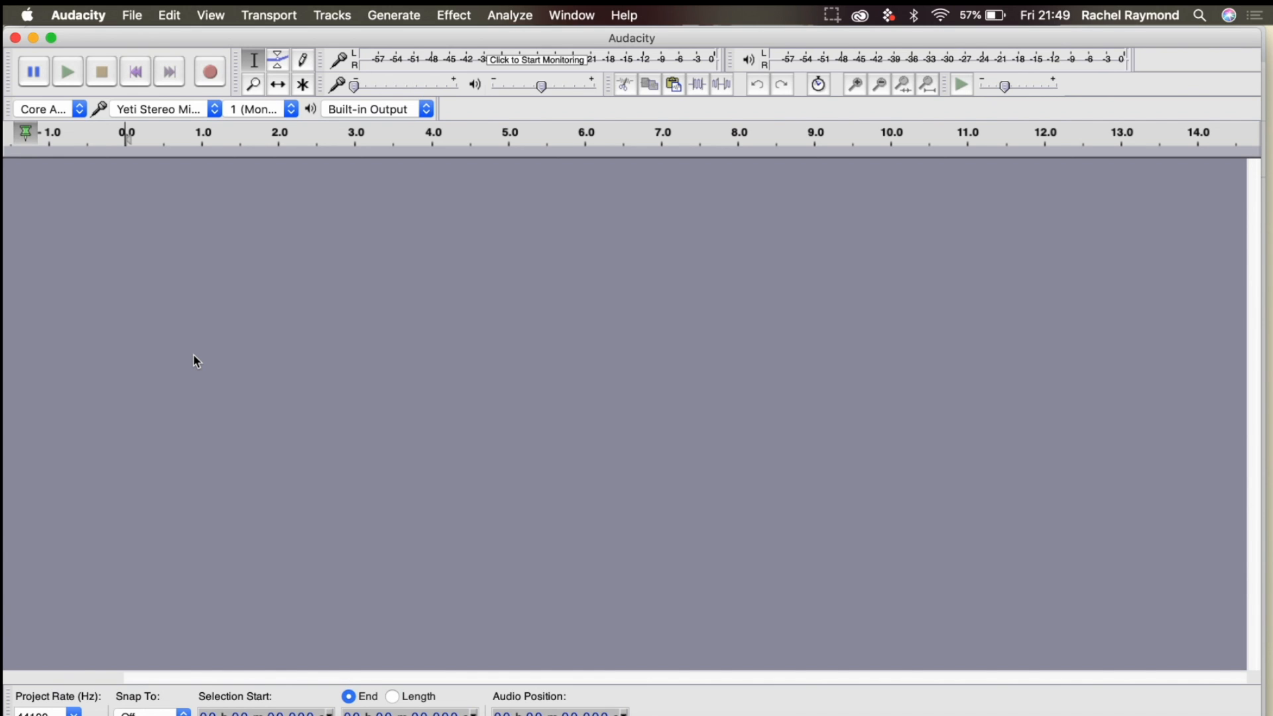
click(136, 15)
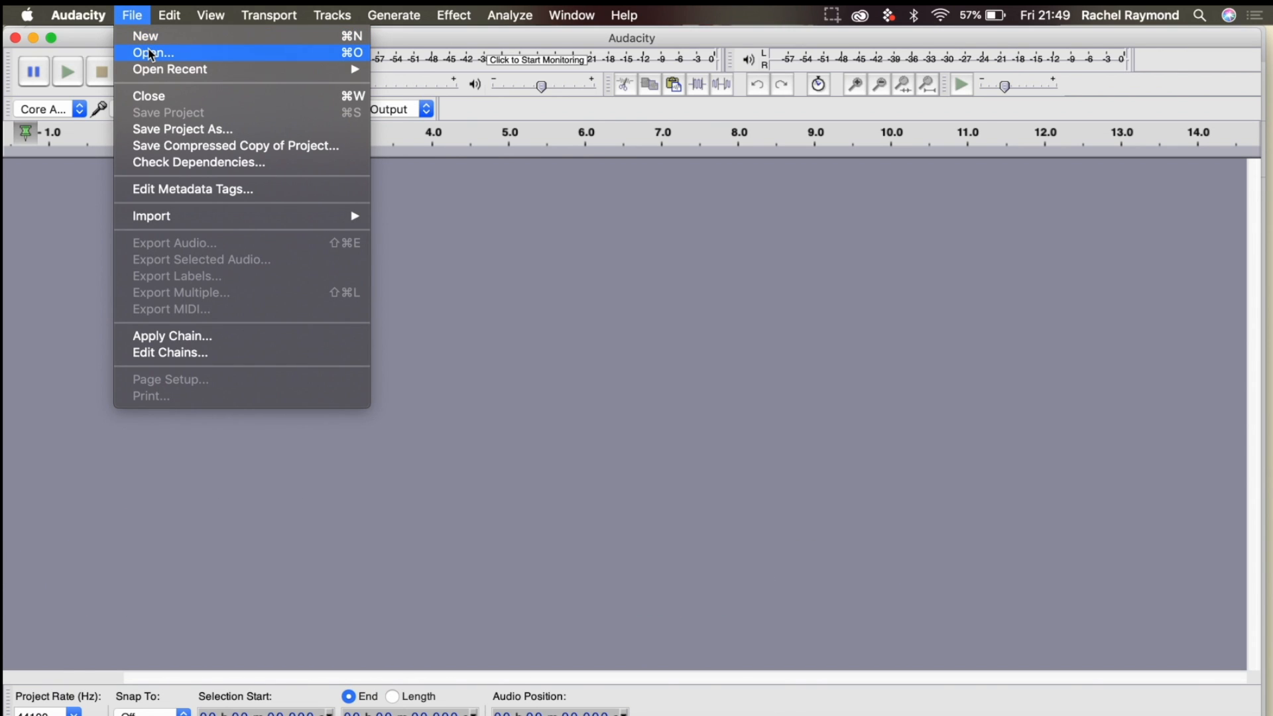
mouse_move(166, 72)
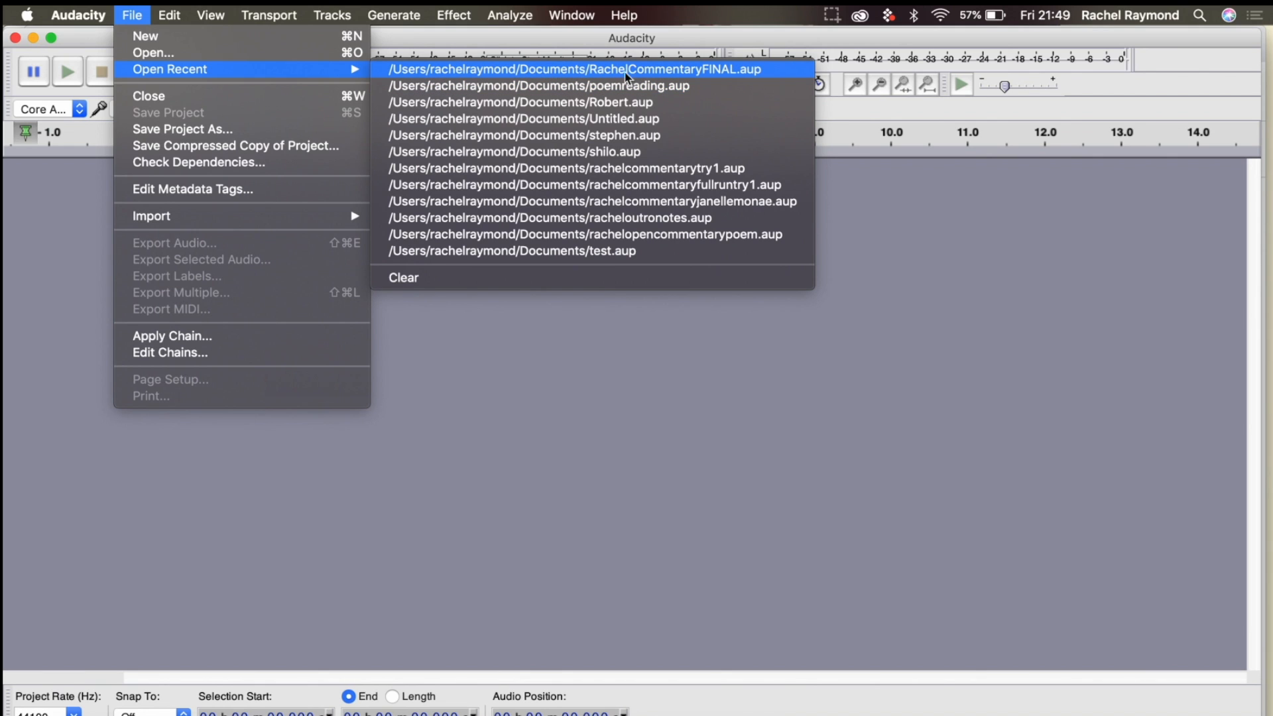
click(696, 70)
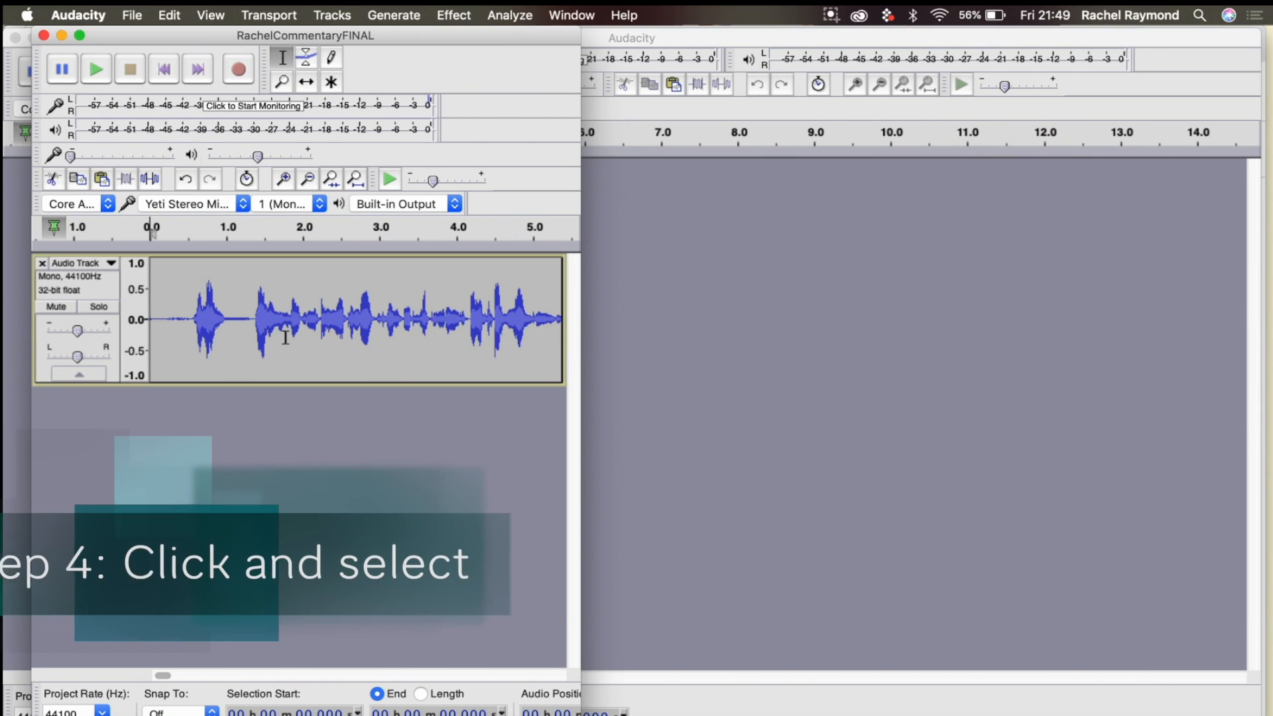
Step: Copy the entire commentary track and paste it into the empty new project
click(168, 278)
click(162, 358)
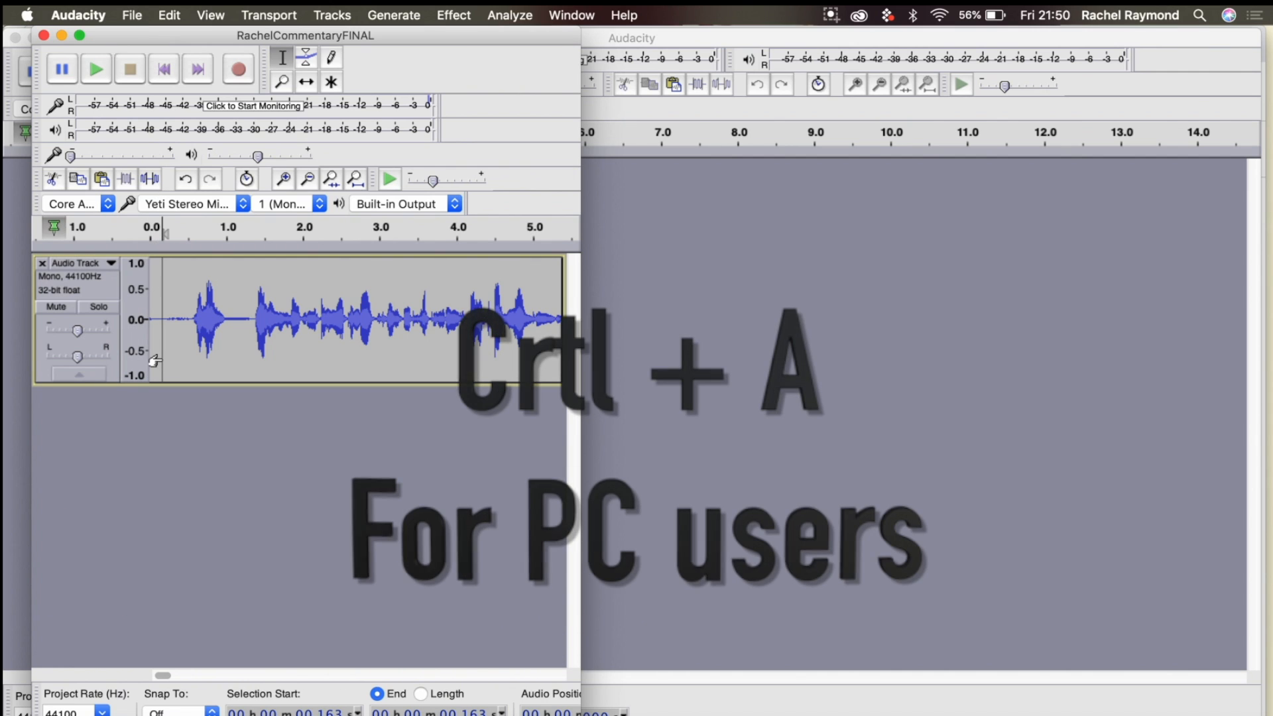
key(super+a)
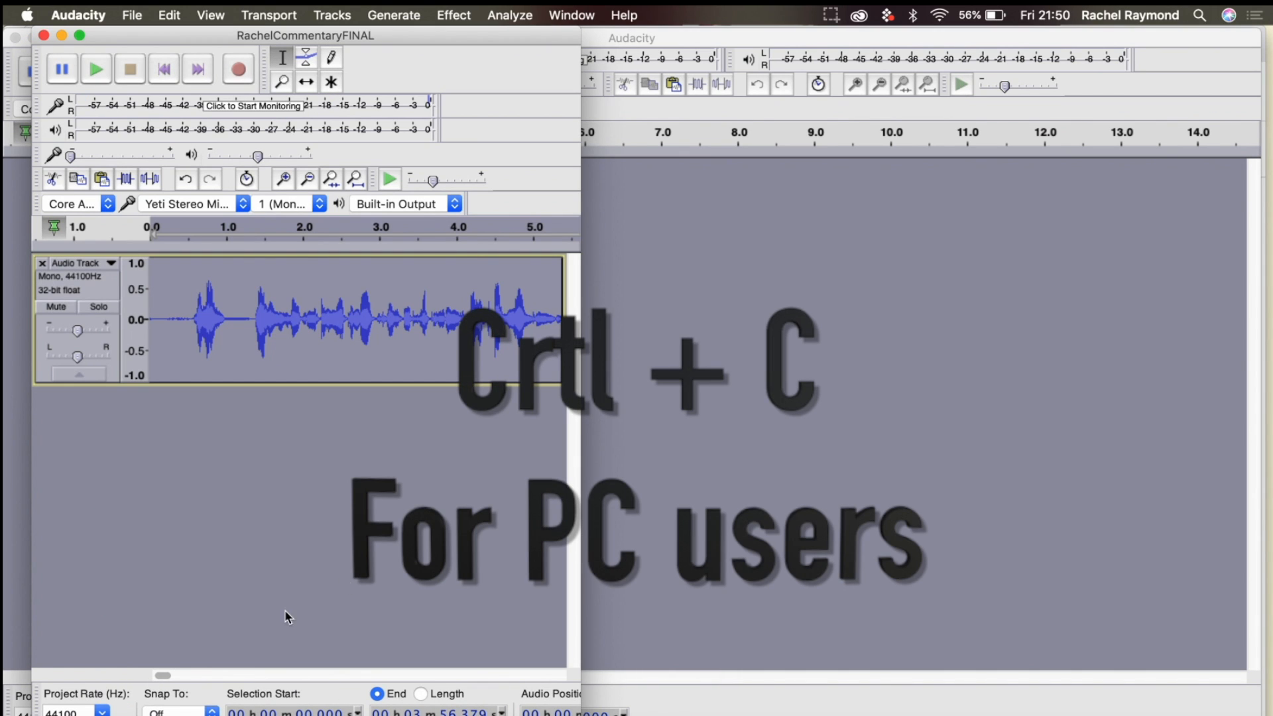
click(635, 506)
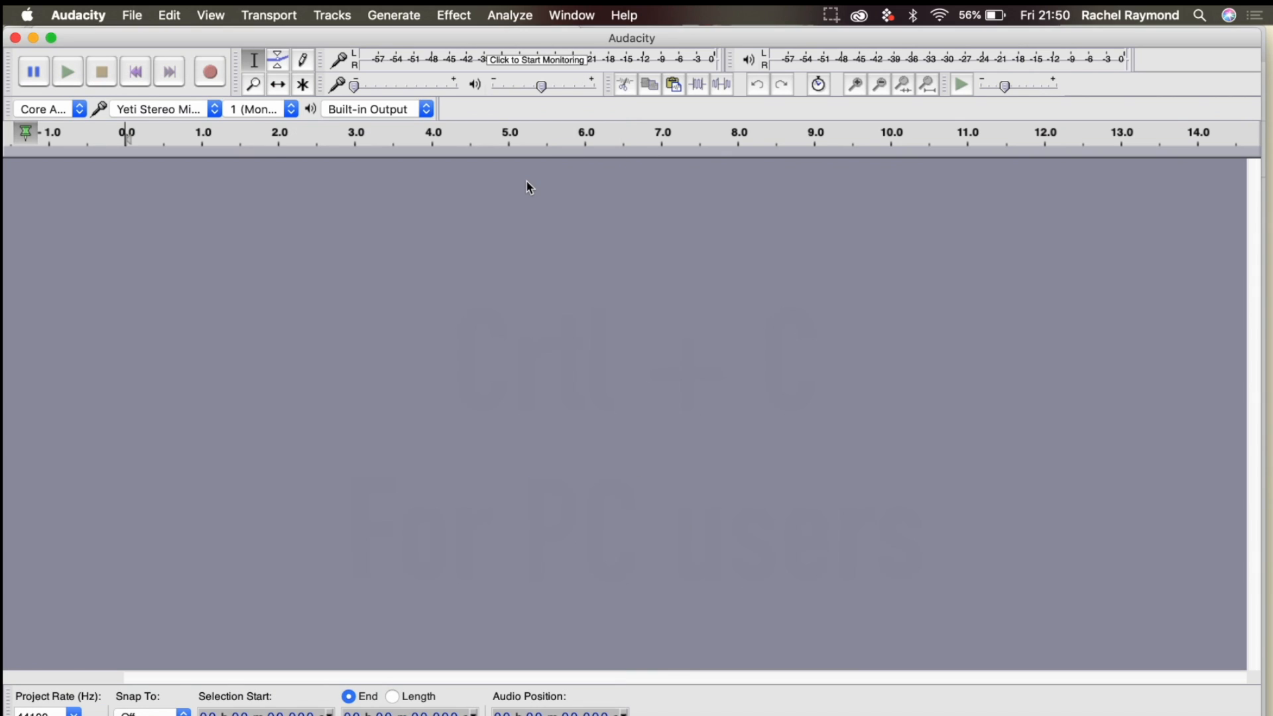
key(super+v)
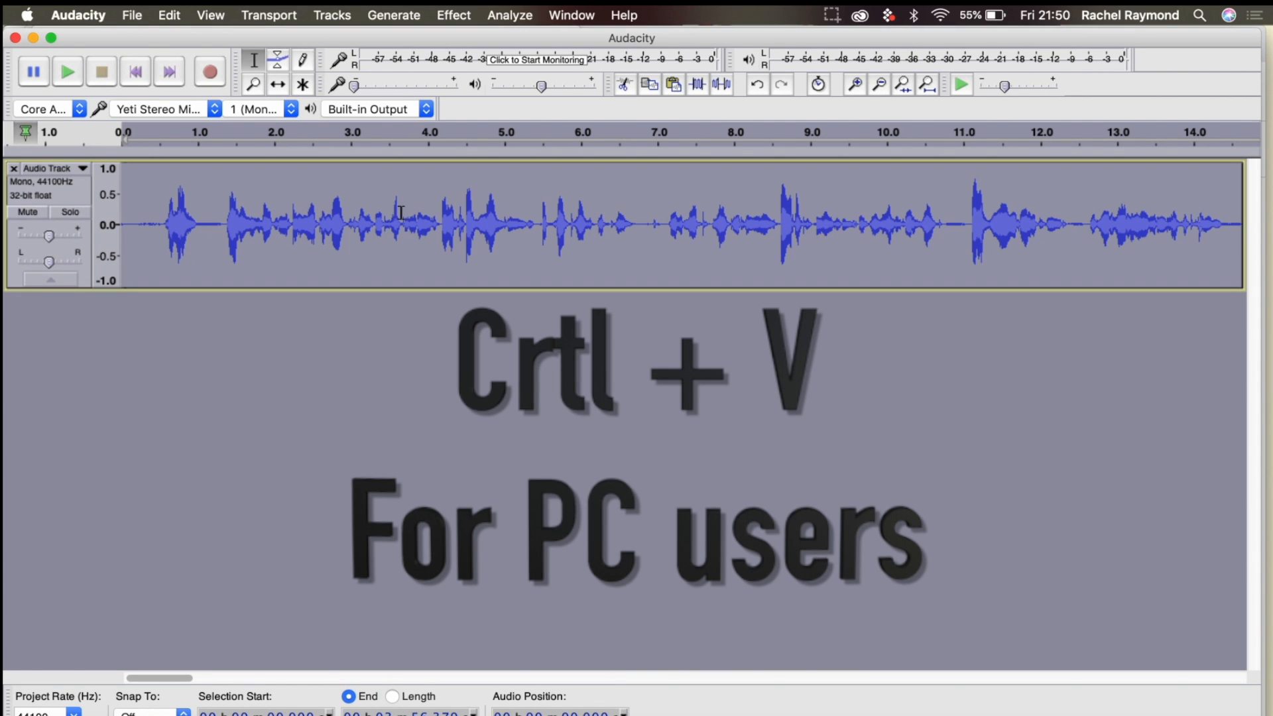
Step: Look through the pasted commentary track and listen to it to locate where the outro section begins
scroll(425, 237, right, 15)
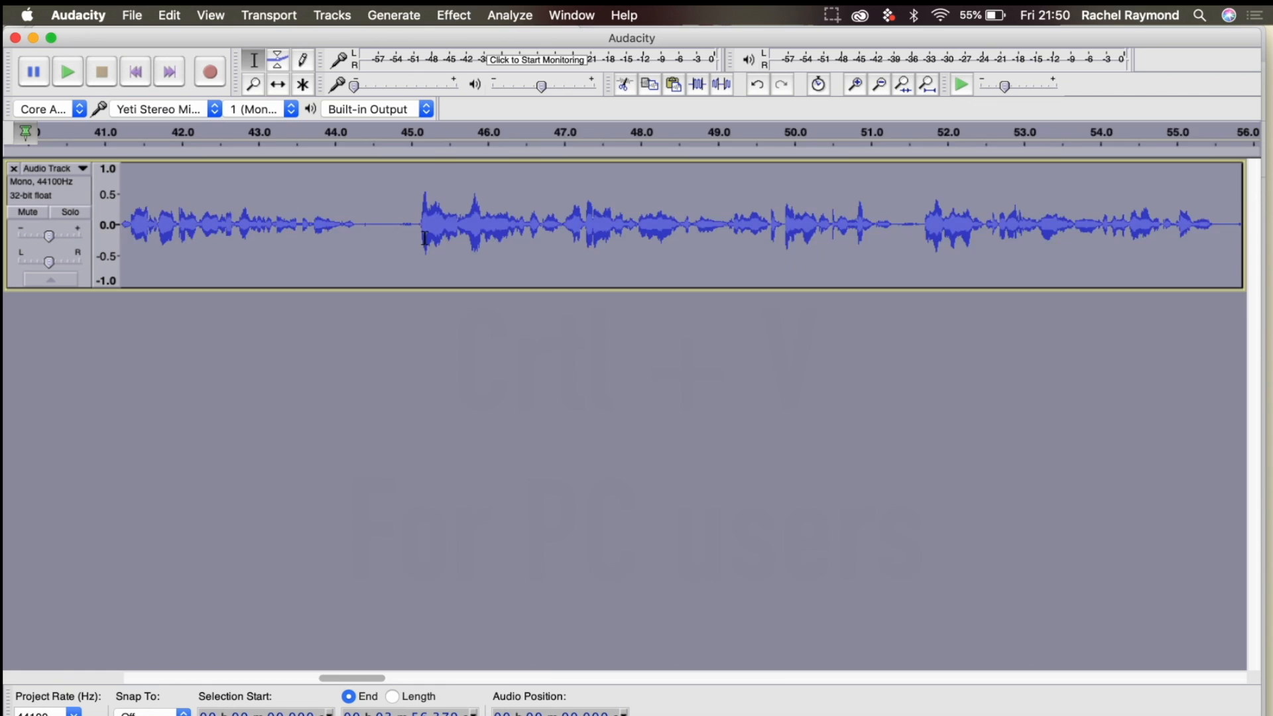
scroll(425, 237, right, 15)
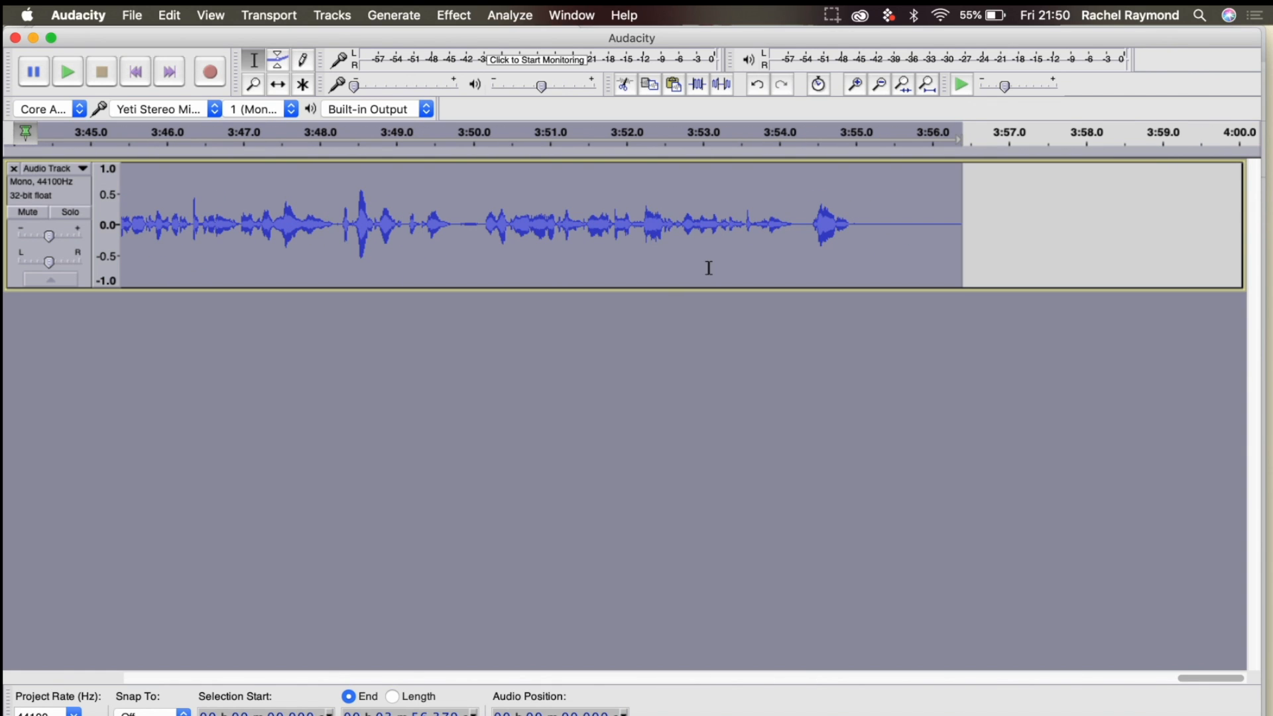
scroll(551, 261, left, 20)
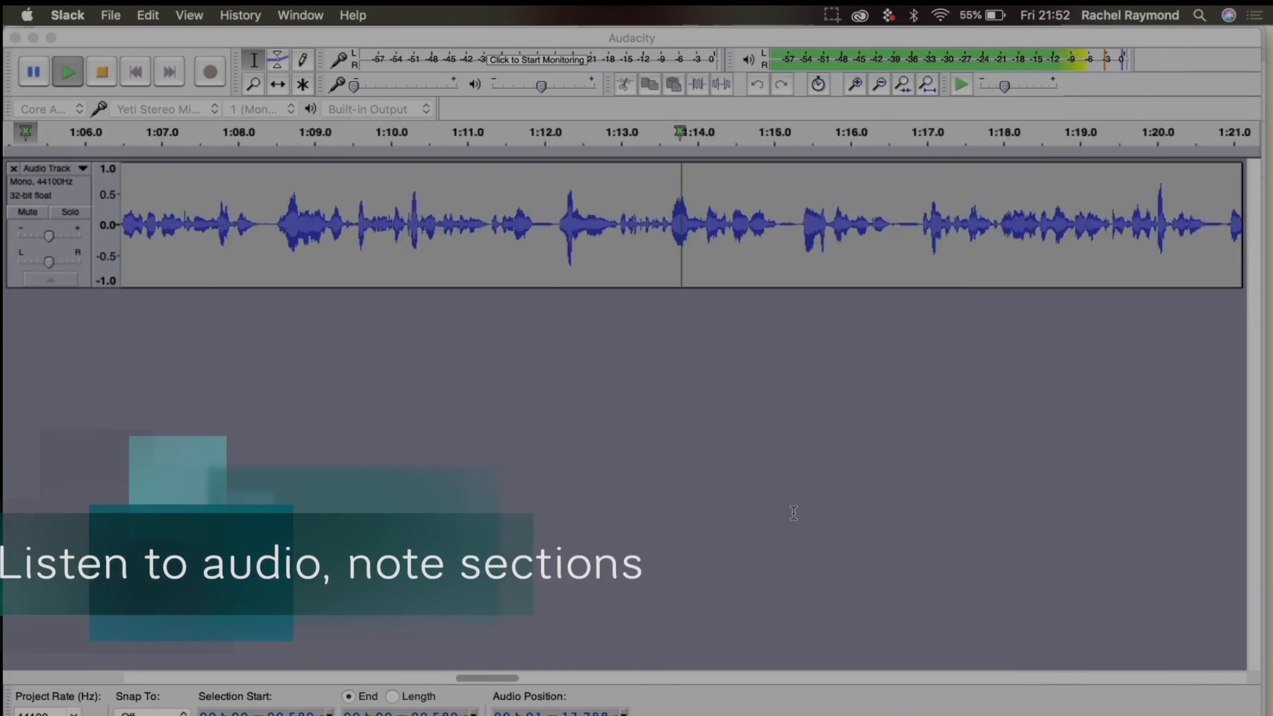
click(870, 41)
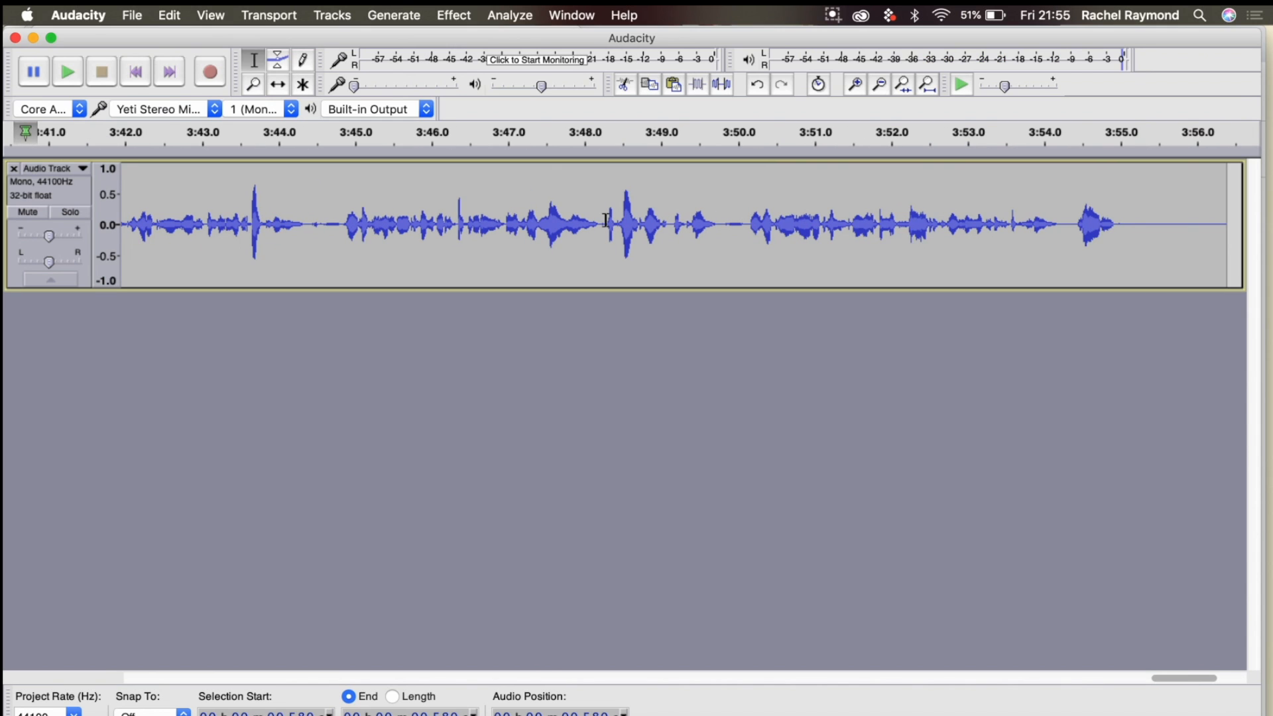
scroll(606, 220, left, 5)
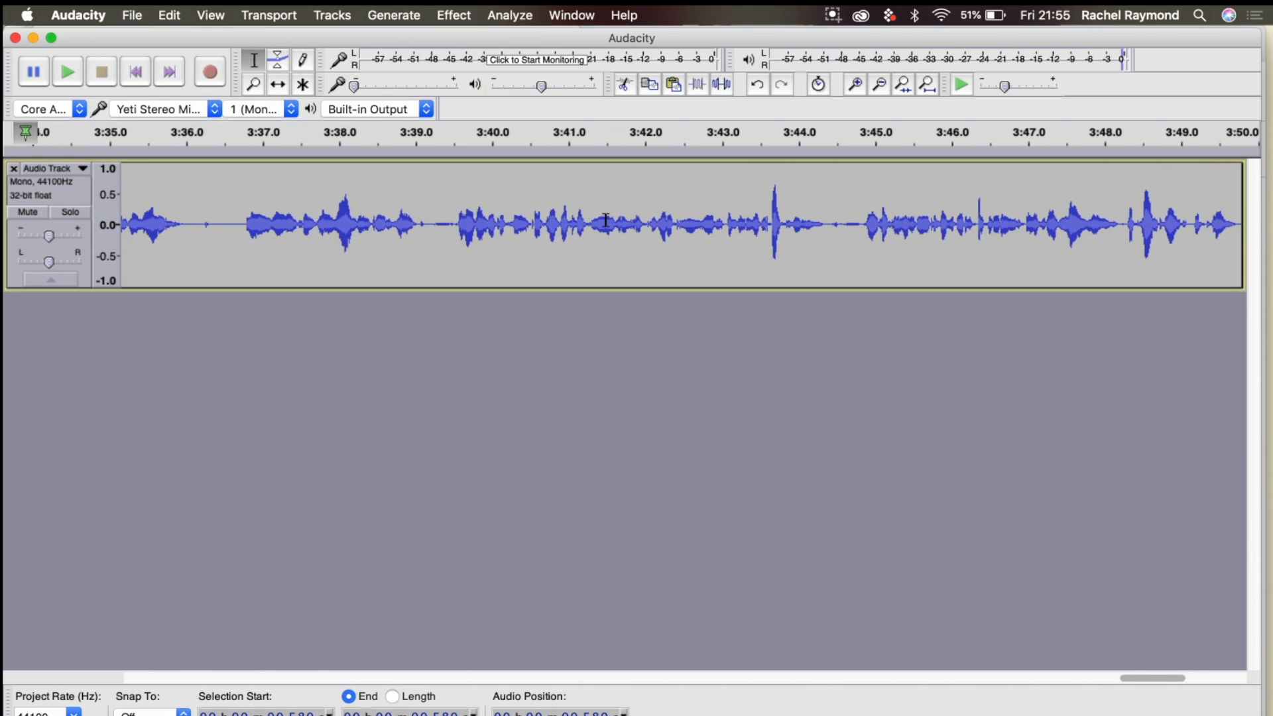
scroll(606, 220, left, 6)
scroll(605, 220, left, 2)
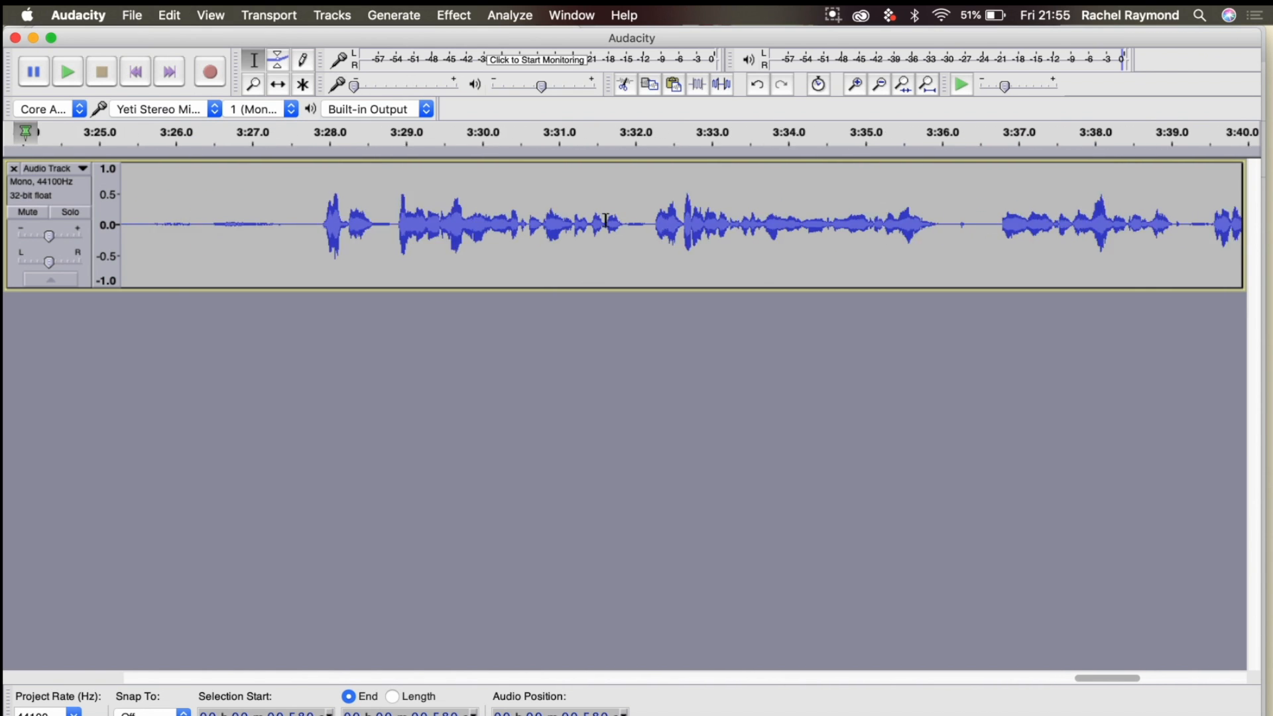
key(space)
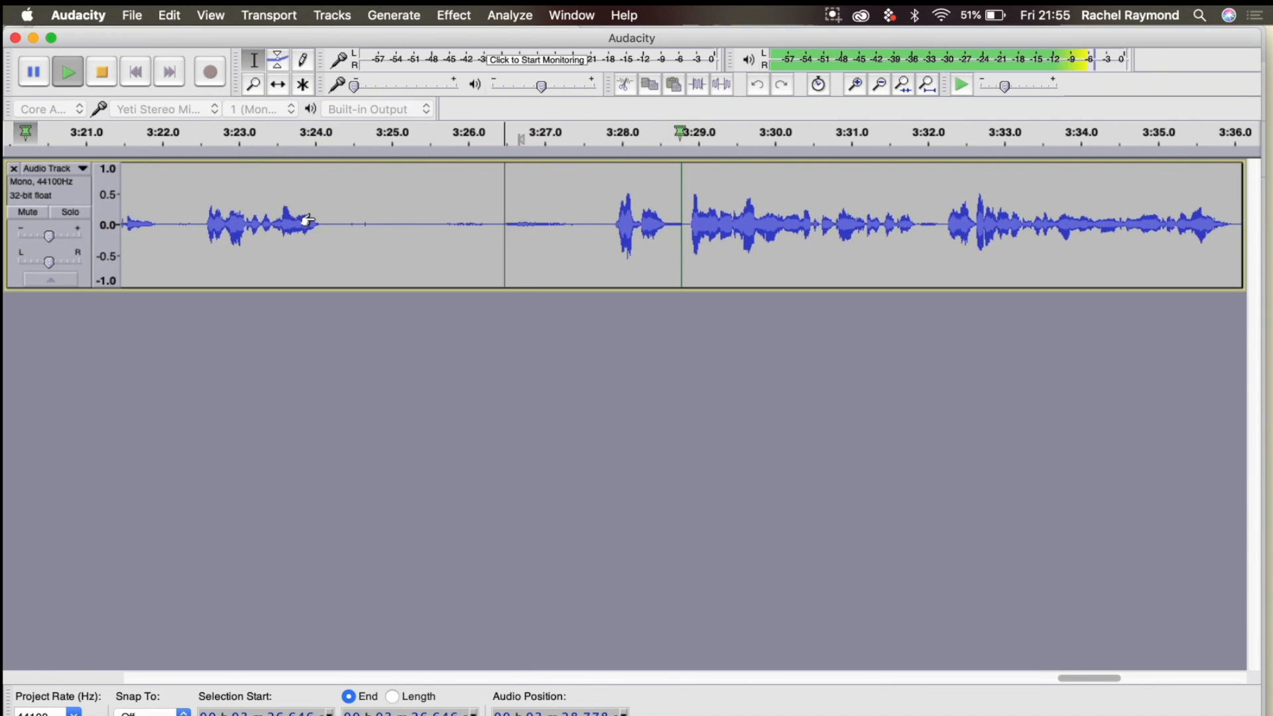
key(space)
Step: Copy the outro section, from about 3:26 to the end of the track, into another new project
drag(436, 224, 1127, 236)
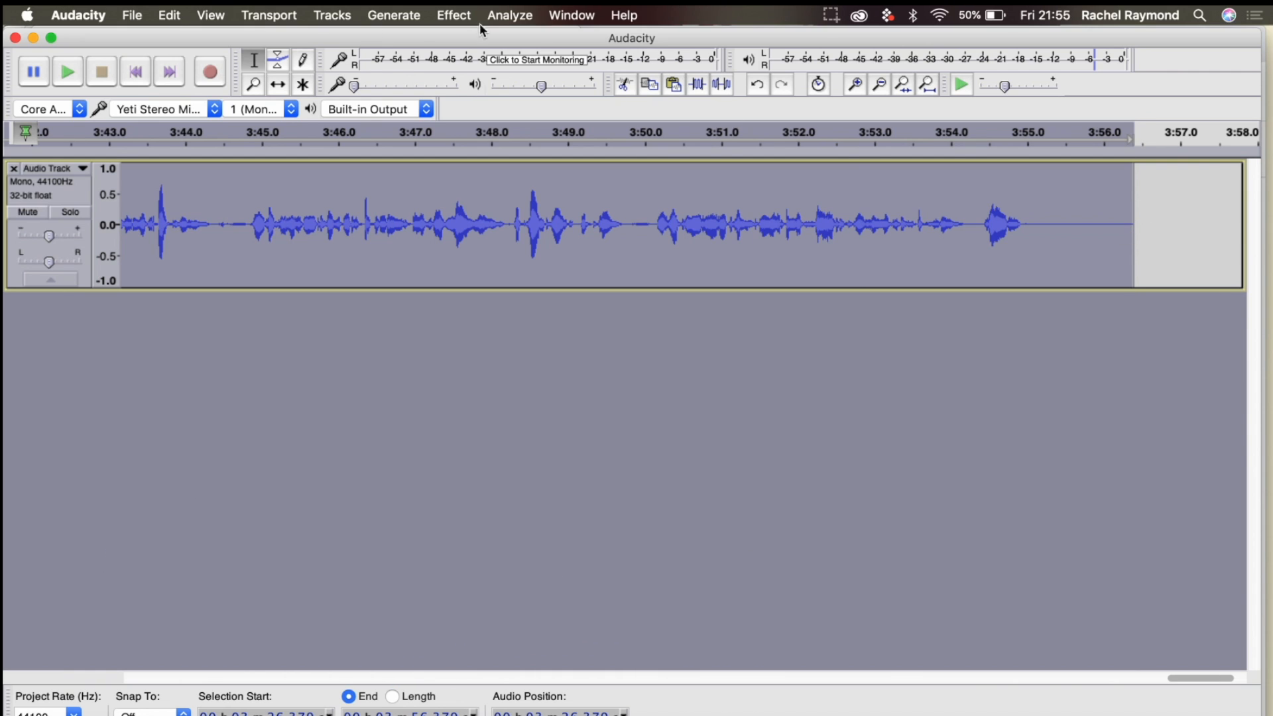
click(131, 14)
click(147, 38)
key(super+v)
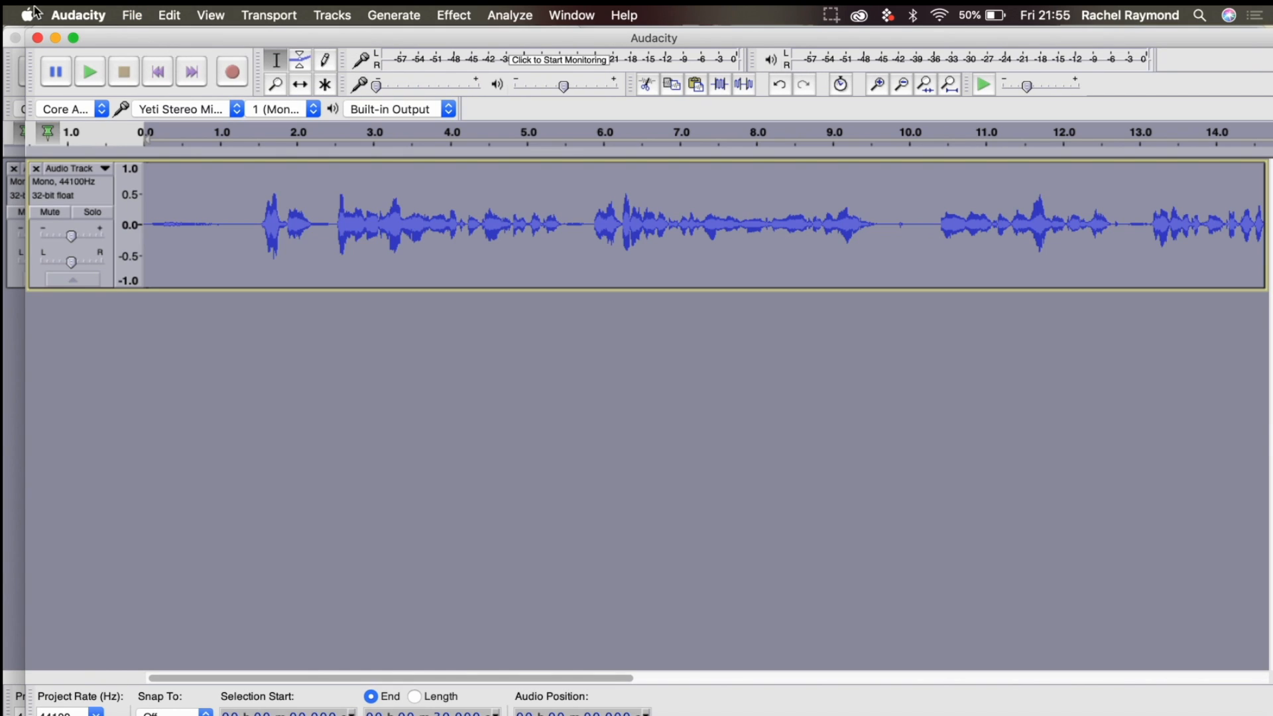
Step: Save the outro project as outrocommentaryrachel in Documents and minimise its window
click(132, 14)
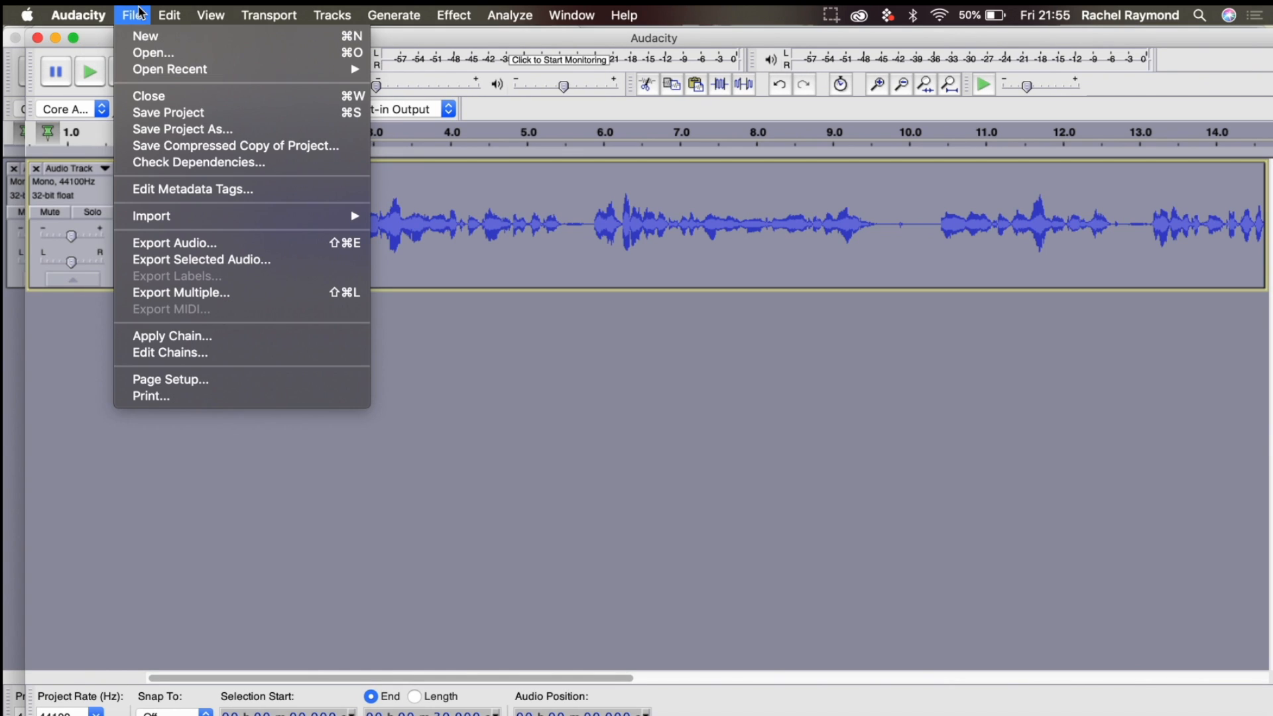
click(176, 111)
text(outro)
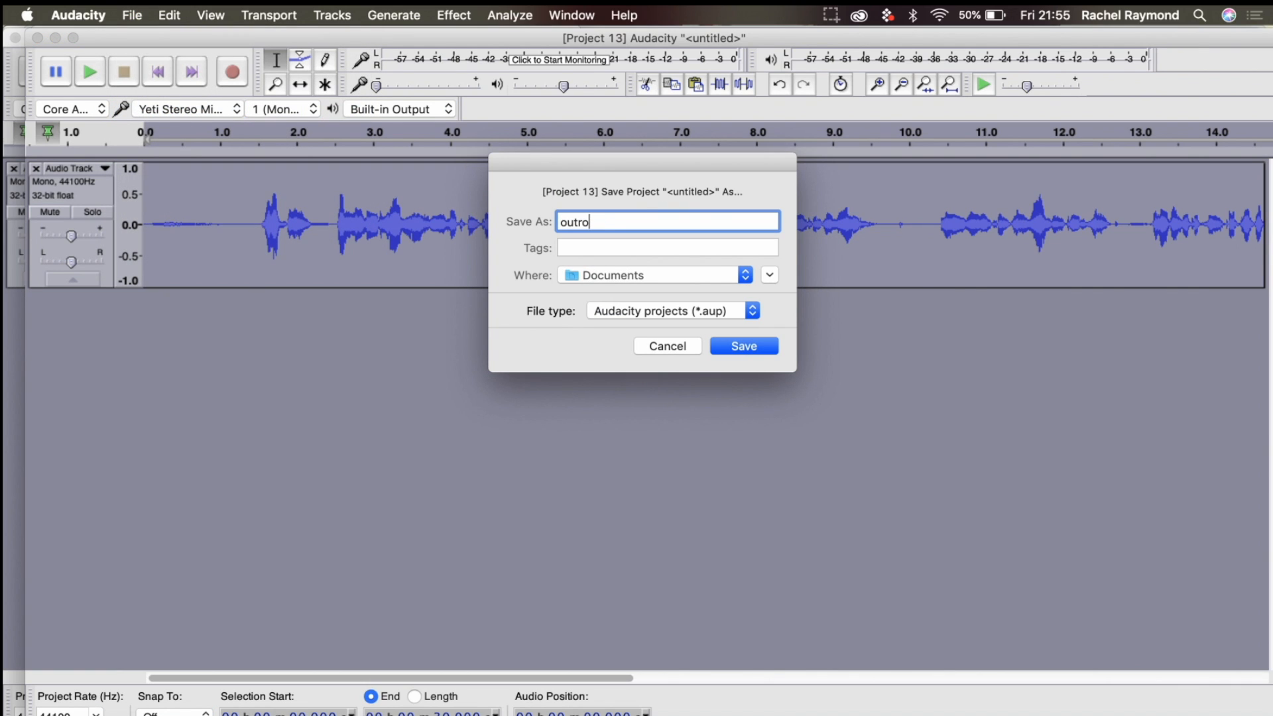
text(commentaryrachel)
key(Return)
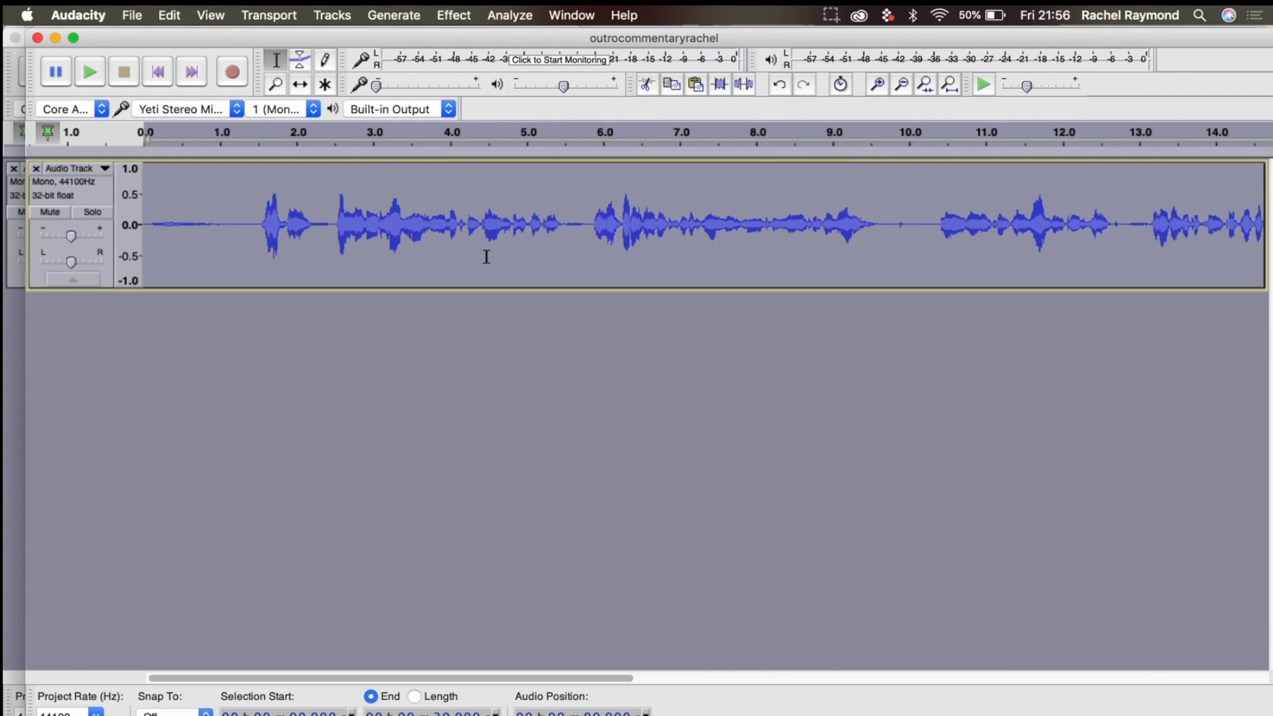
scroll(366, 440, right, 10)
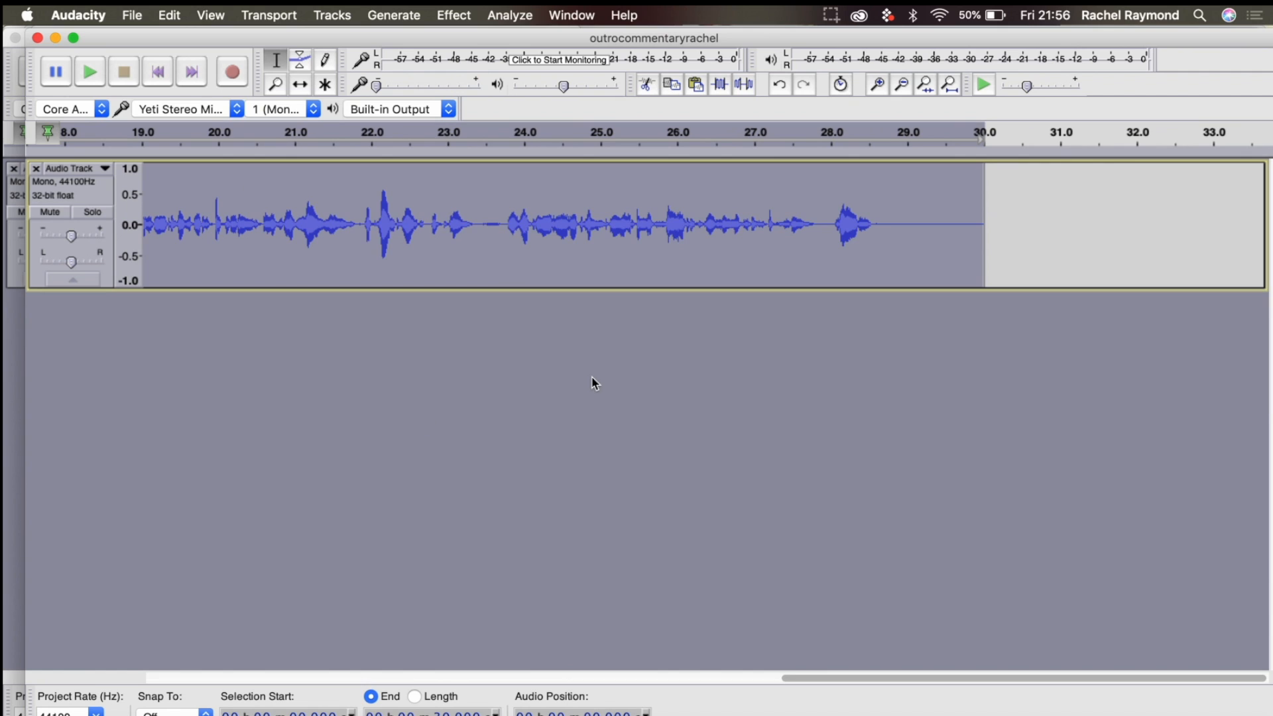
scroll(592, 382, left, 10)
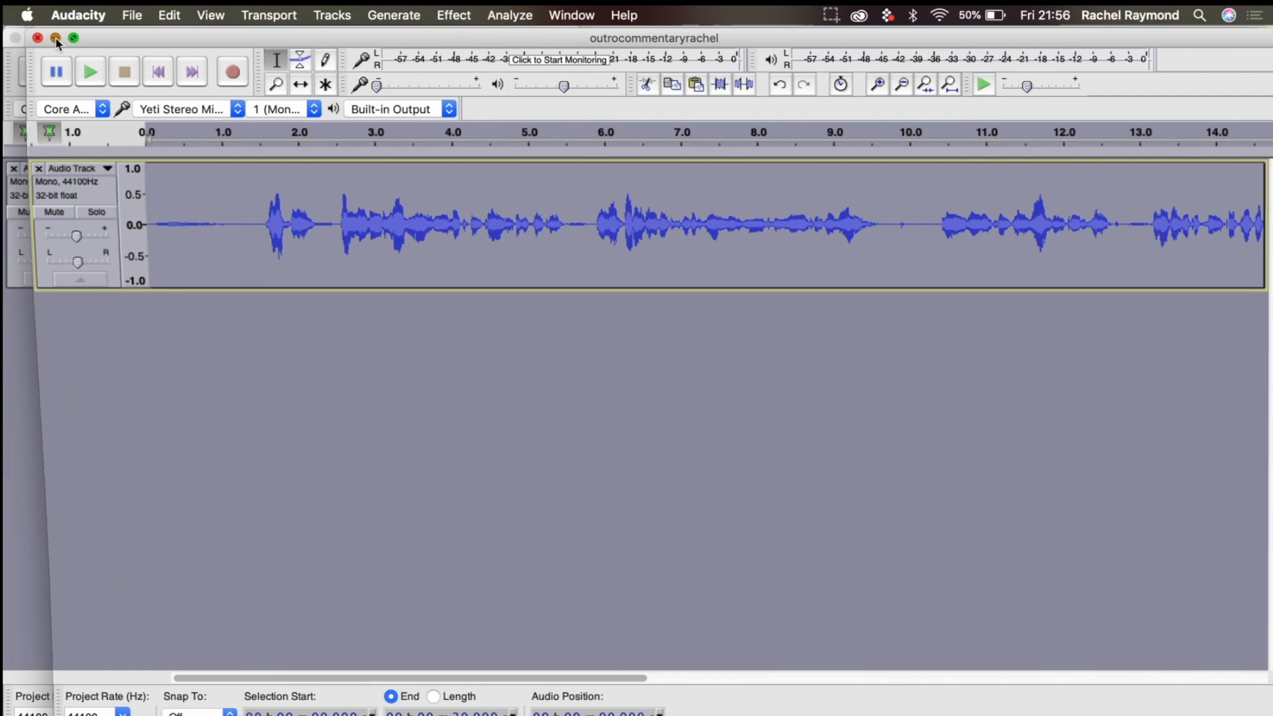
click(55, 37)
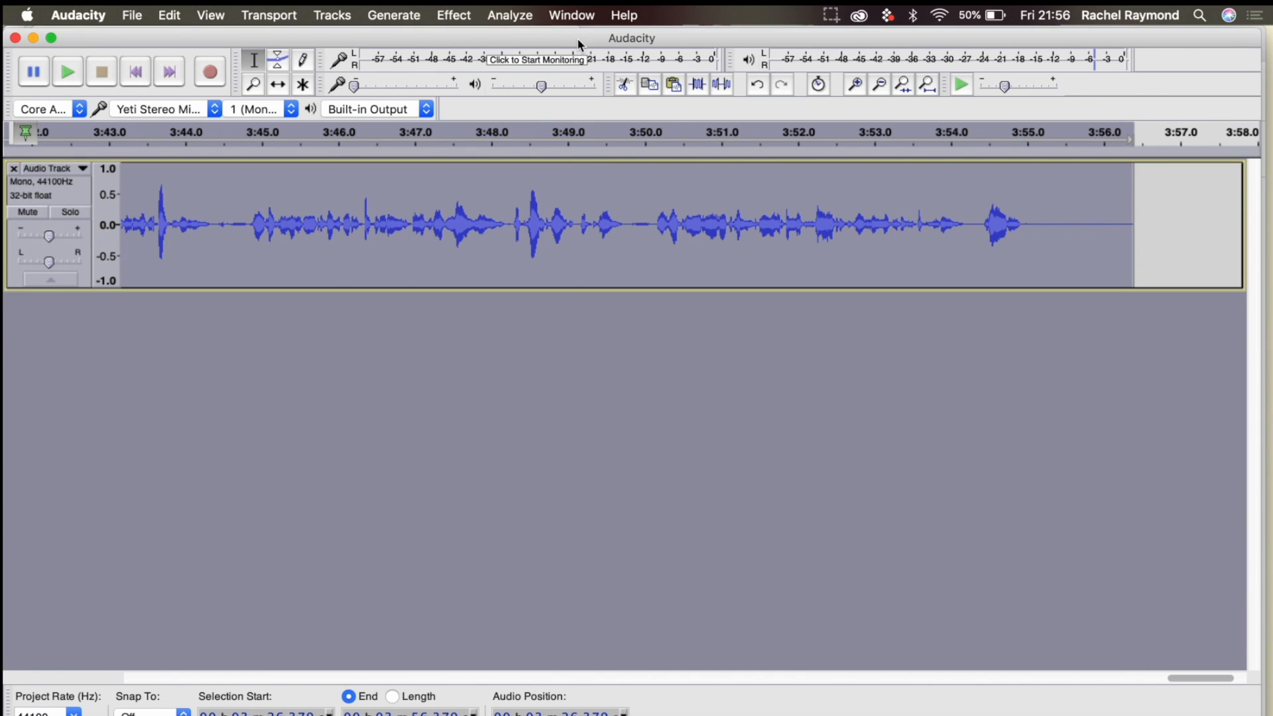
Step: Delete the selected outro section, from about 3:26 to the end, from the full commentary track and return to the track's start
key(Delete)
scroll(598, 189, left, 10)
scroll(631, 200, right, 2)
scroll(631, 199, left, 15)
scroll(632, 200, right, 11)
scroll(637, 200, left, 6)
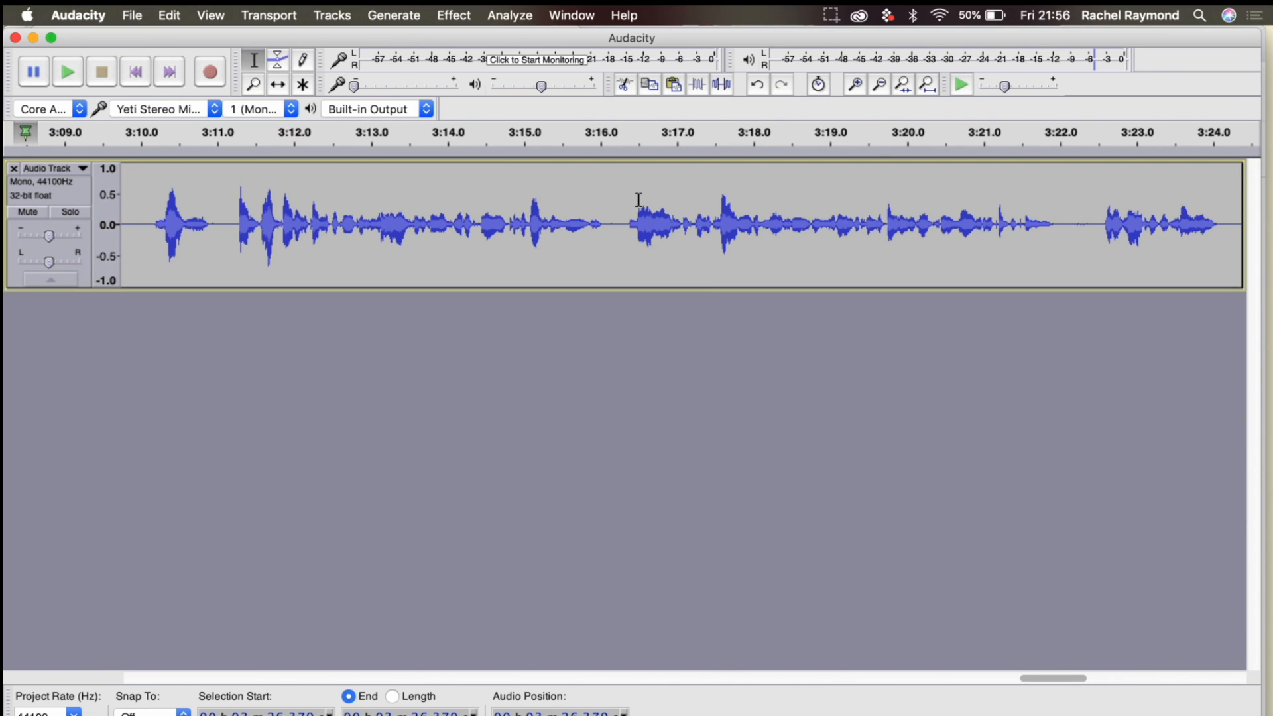
scroll(639, 199, left, 20)
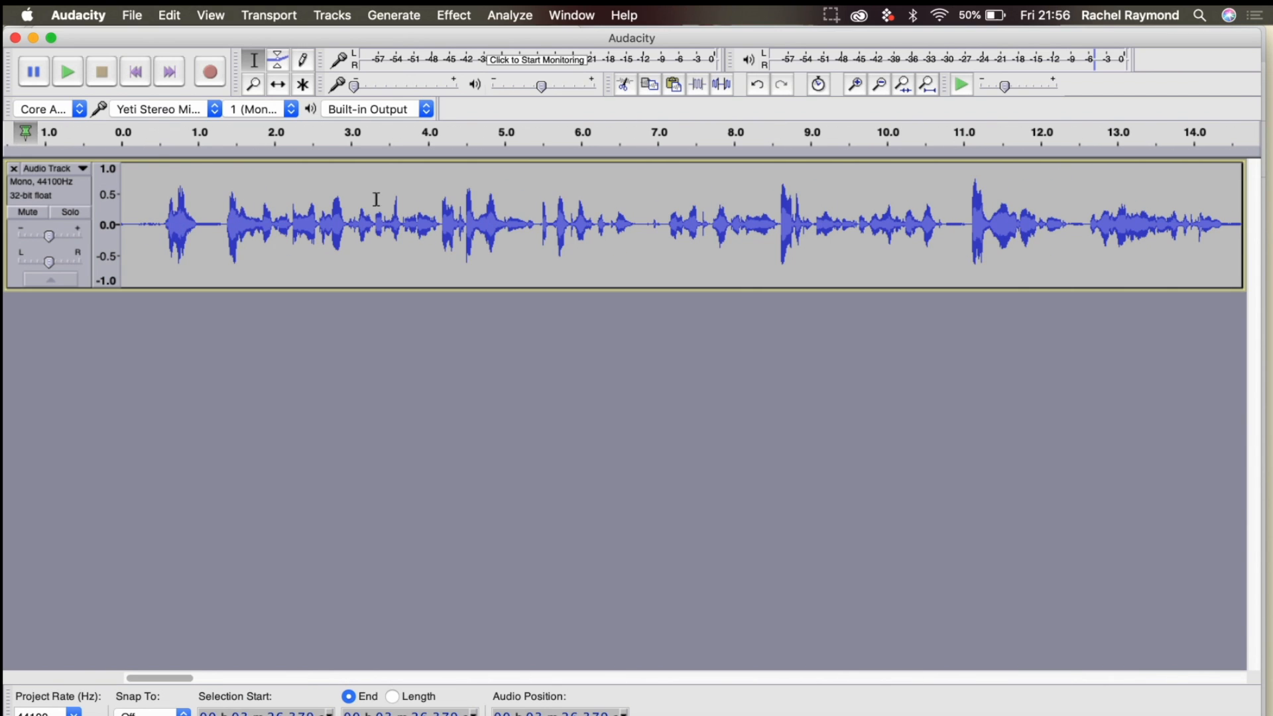
Step: Listen to the full commentary track from its start to locate where the intro section ends
click(135, 230)
key(space)
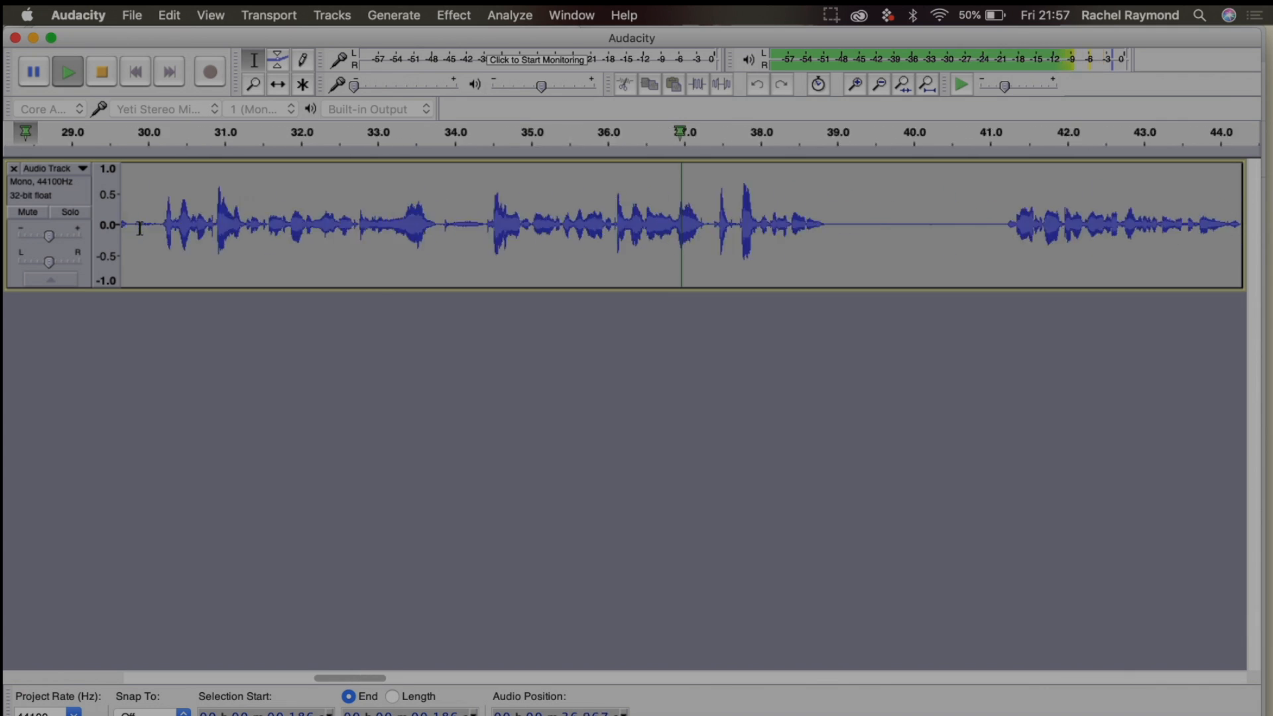
key(space)
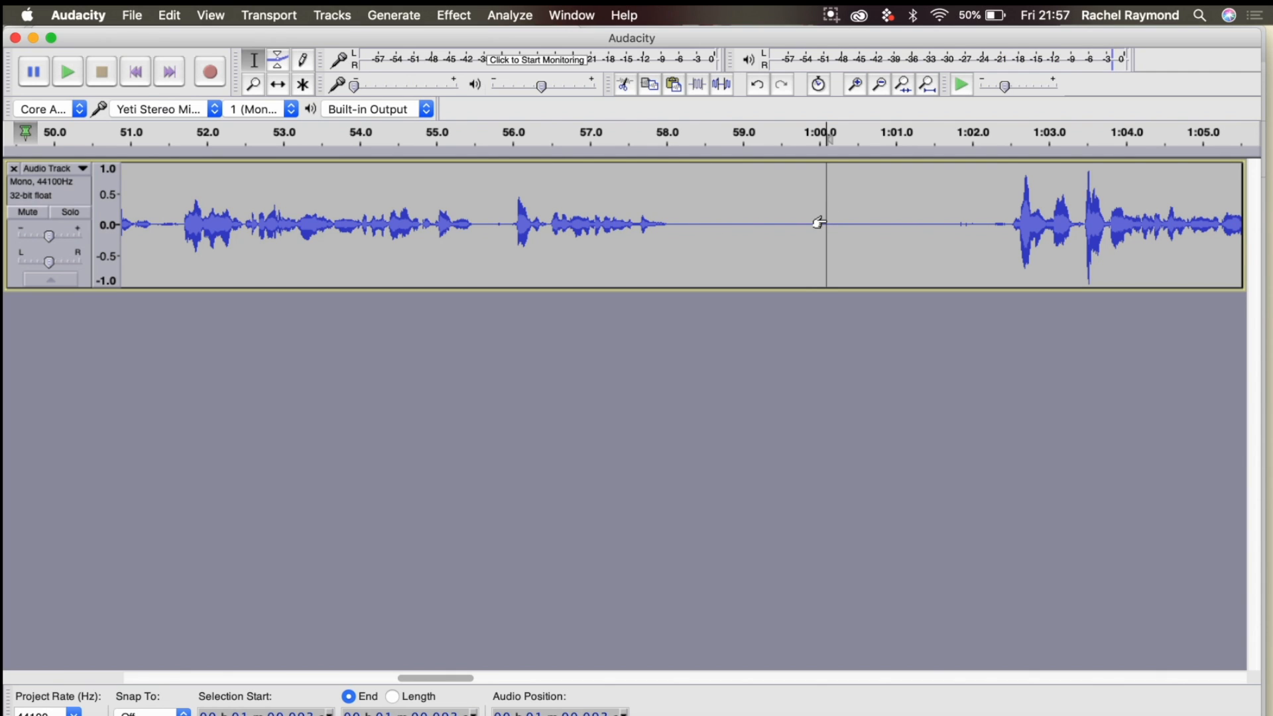
Step: Copy the intro section, from the track's start to about 1:00, into a new project
drag(826, 221, 247, 240)
drag(151, 229, 52, 224)
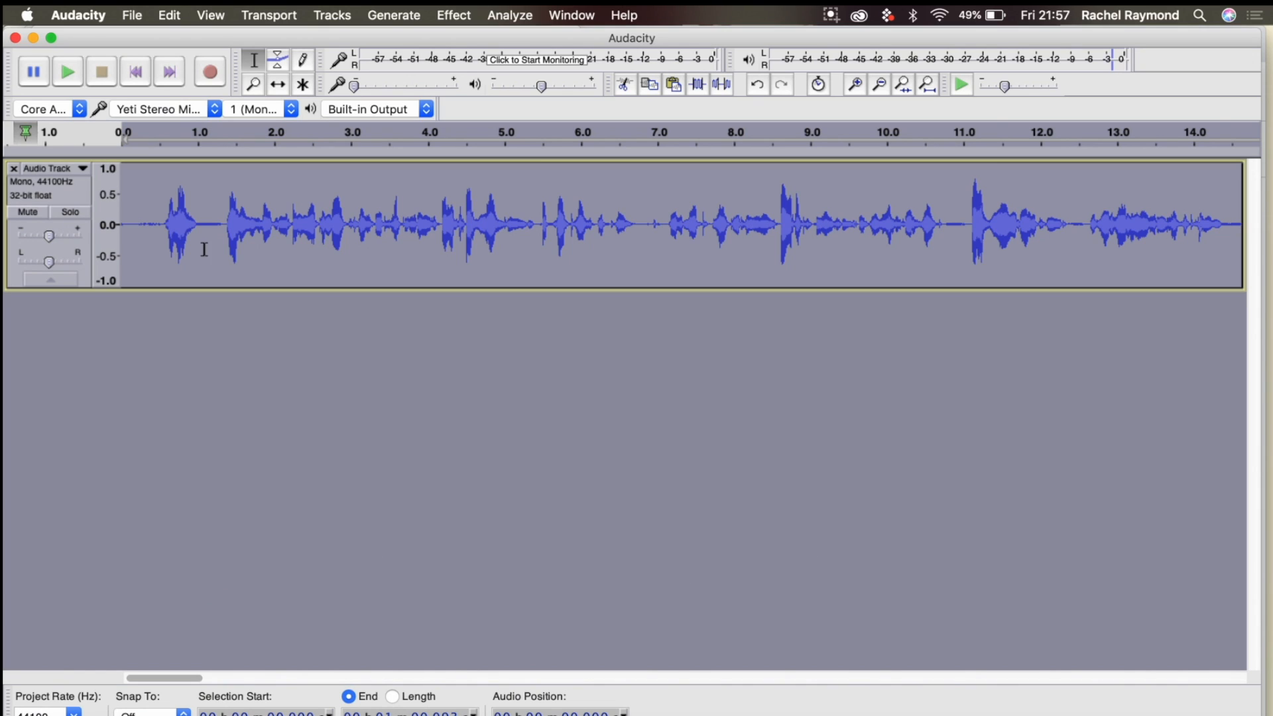
click(136, 14)
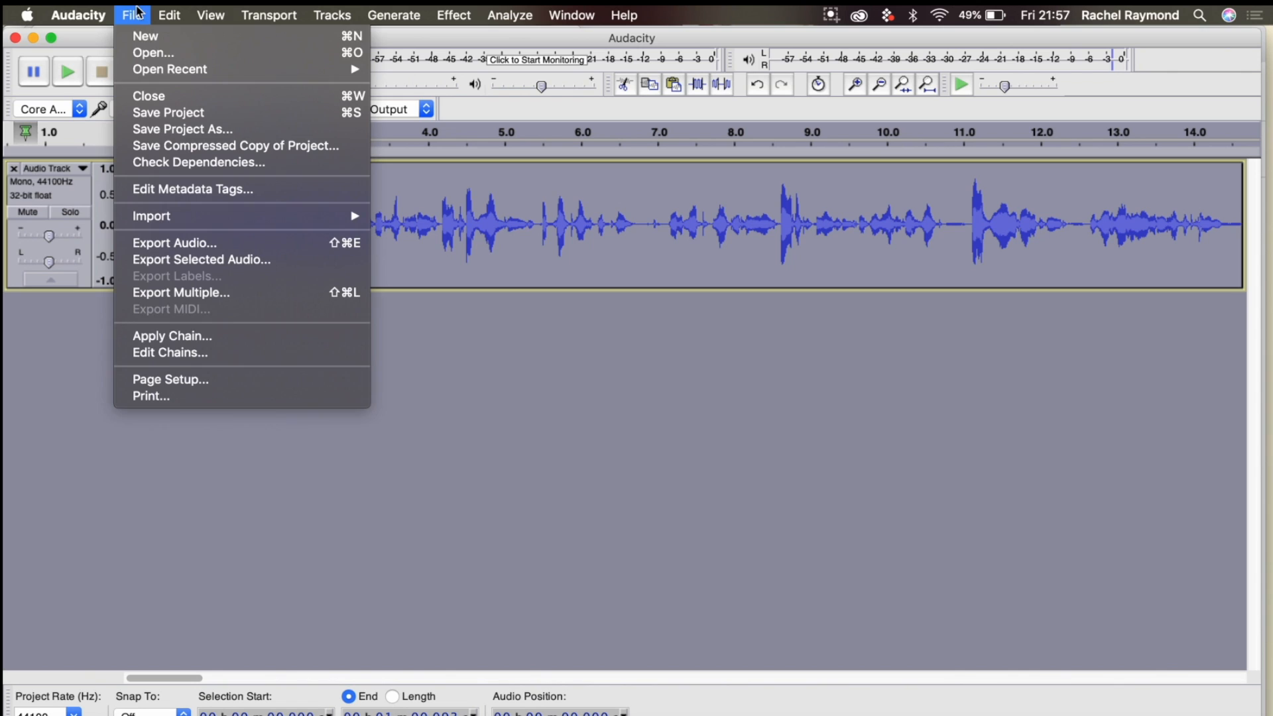
click(137, 35)
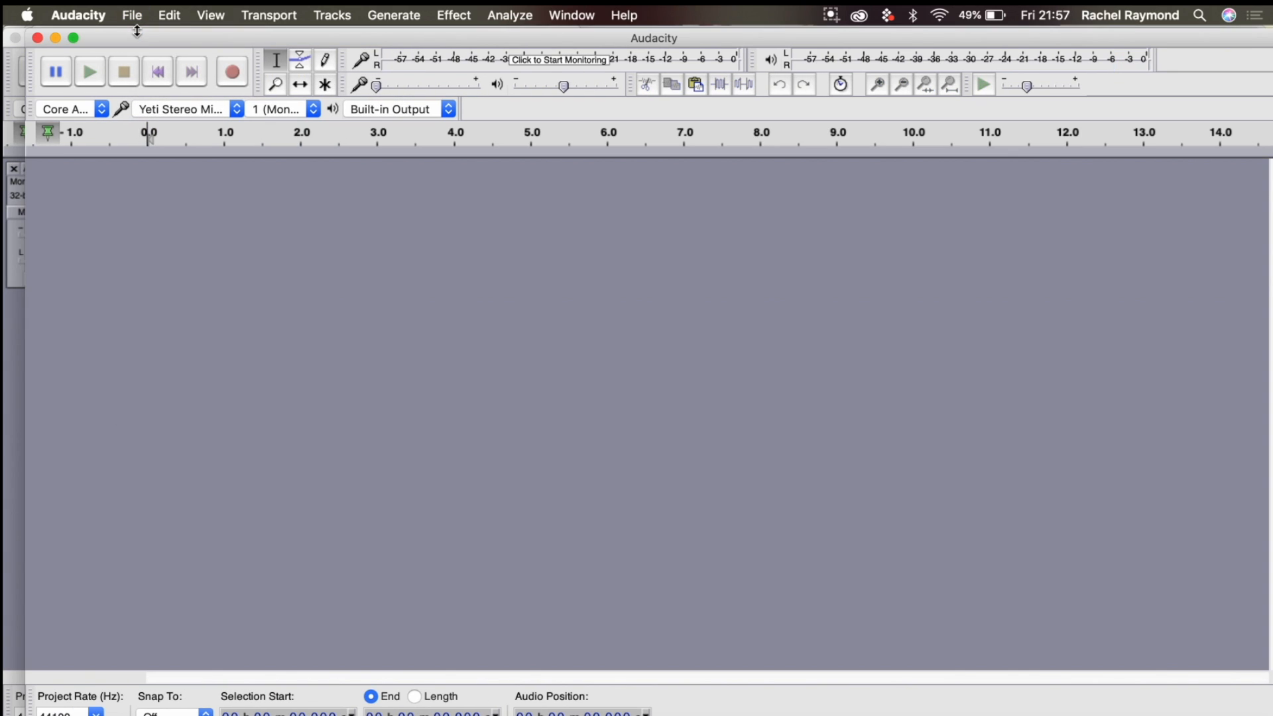
key(super+v)
Step: Save the intro project as introcommentary in Documents and put its window away
click(132, 15)
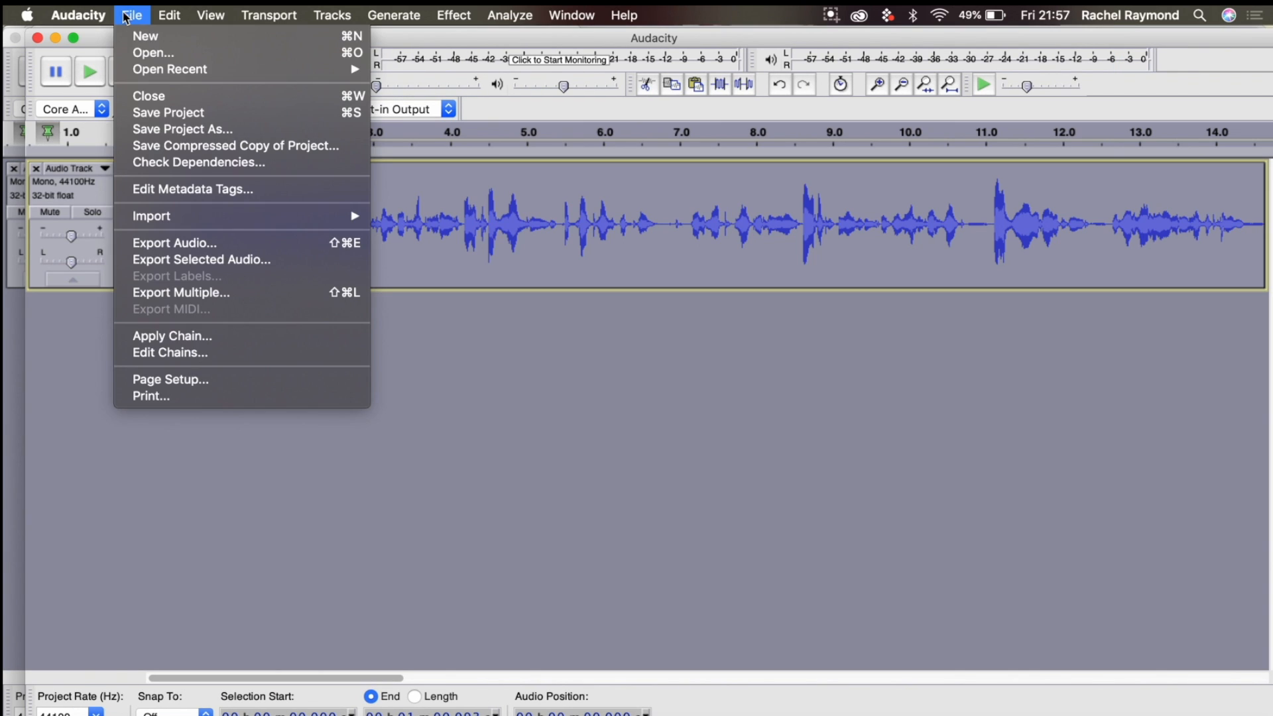
click(172, 114)
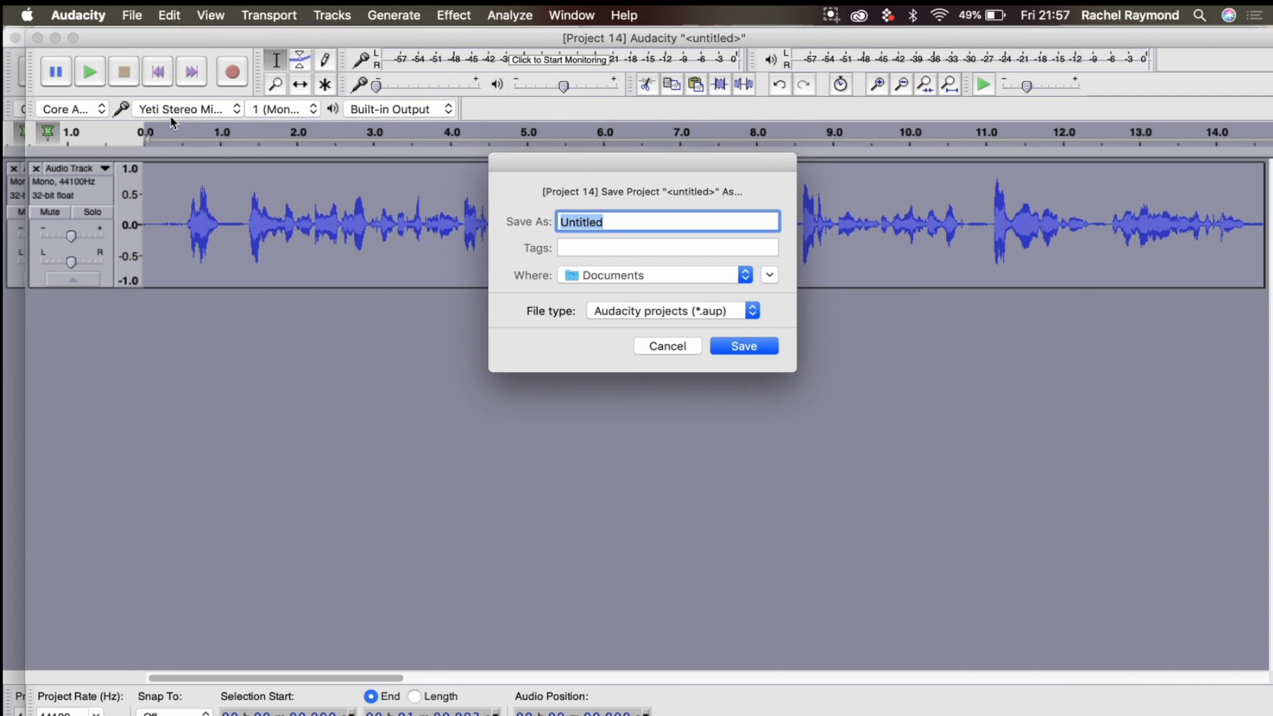
key(BackSpace)
text(introcommentary)
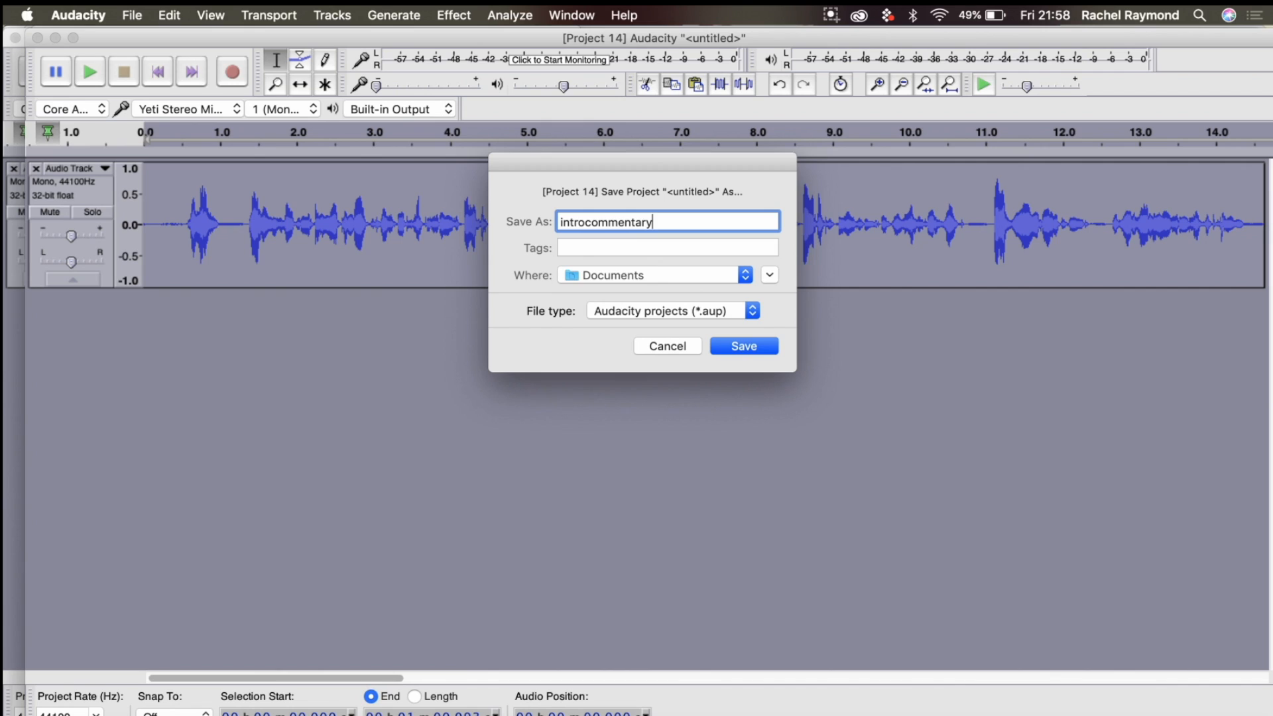
key(Return)
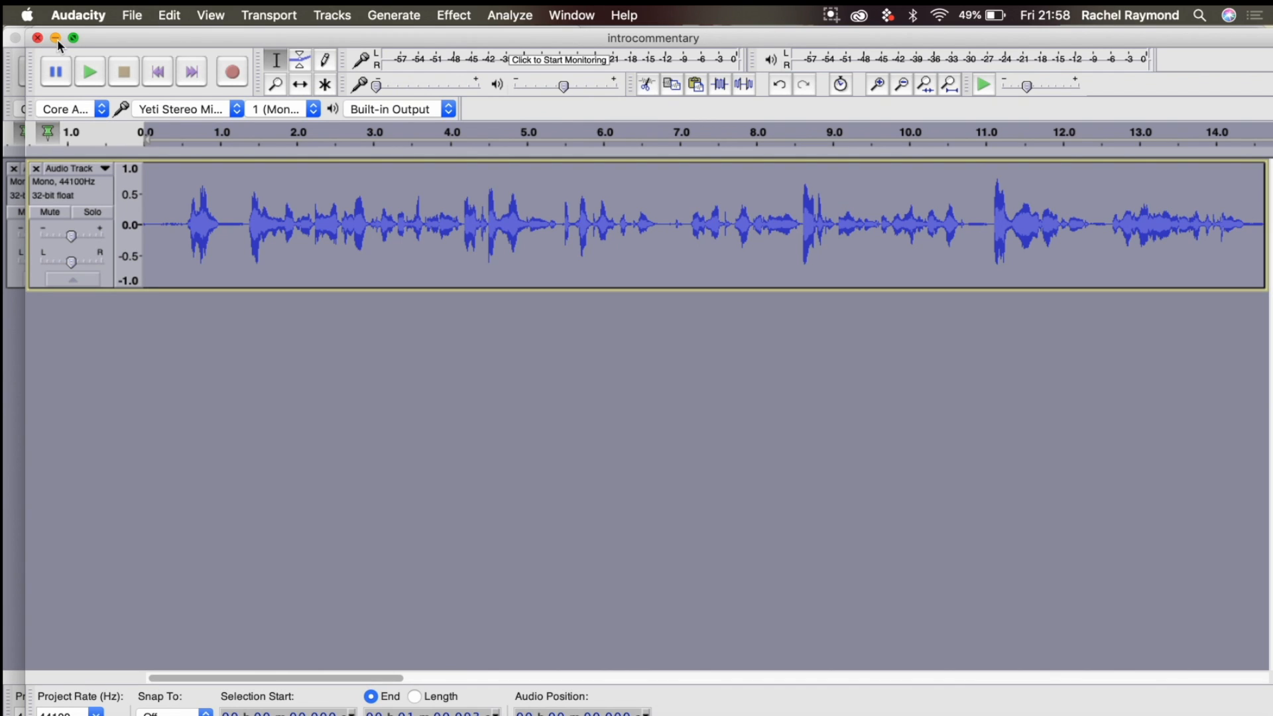
click(38, 38)
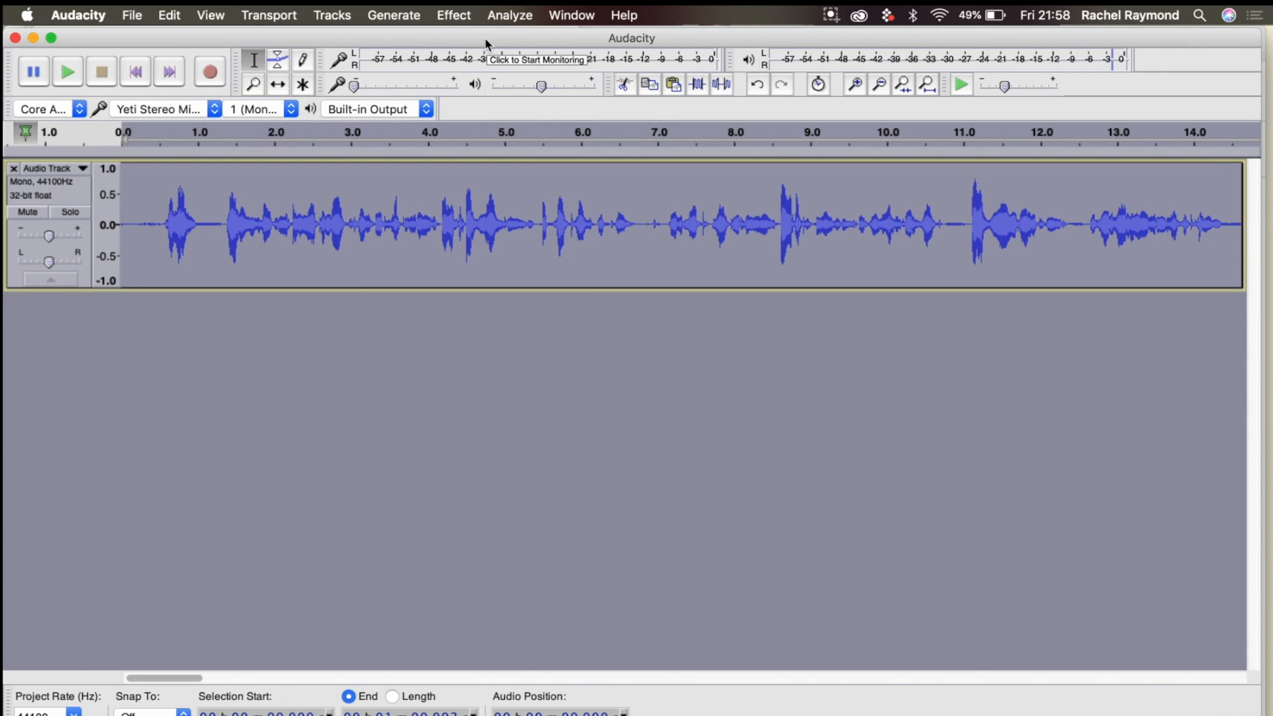
Step: Delete the selected intro section from the full commentary track, skim the rest of the track and return to its start
key(Delete)
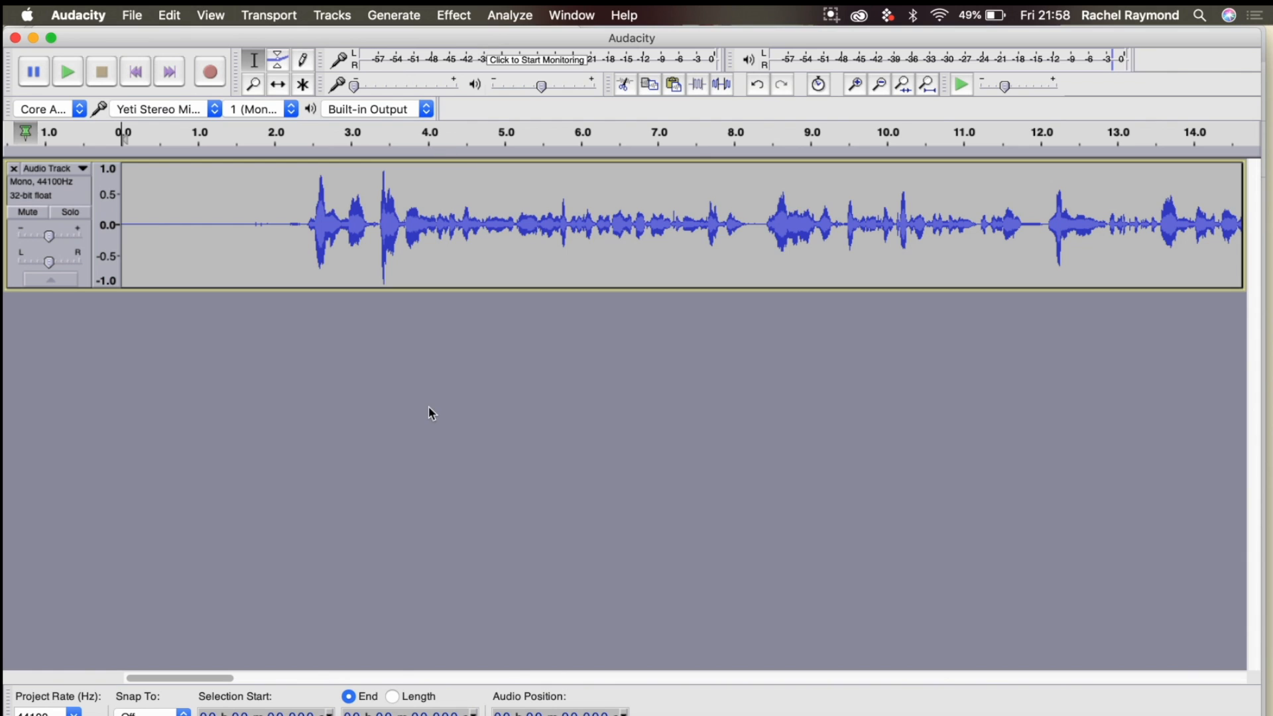
scroll(612, 199, right, 20)
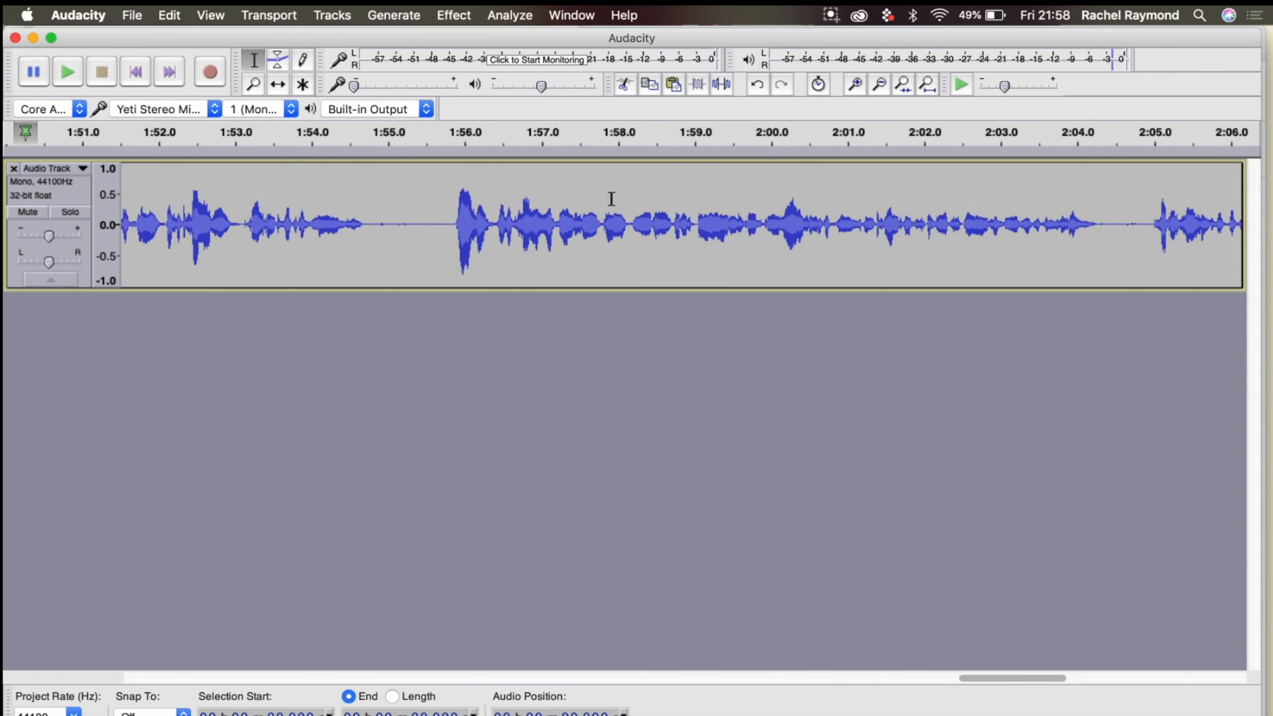
scroll(611, 199, right, 5)
scroll(611, 199, left, 20)
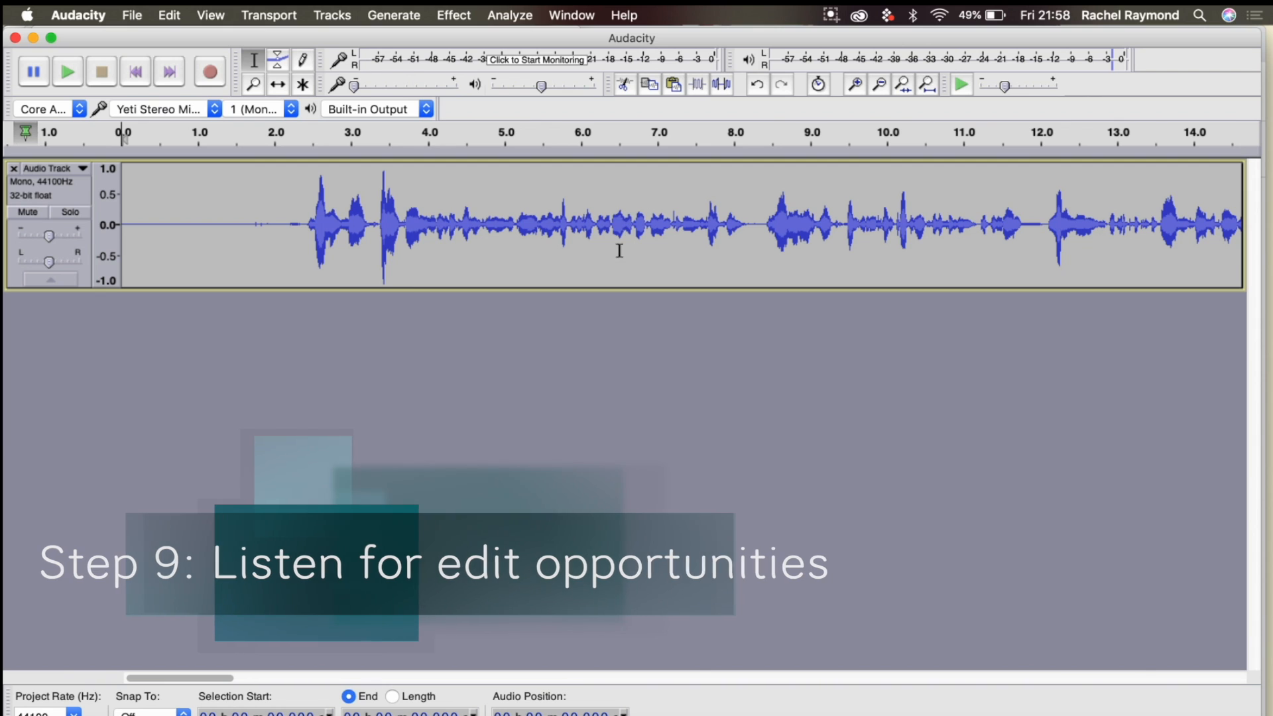
Step: Listen to the remaining commentary for edit opportunities and replay the passage just after 31 s to locate the misspoken audio
click(134, 226)
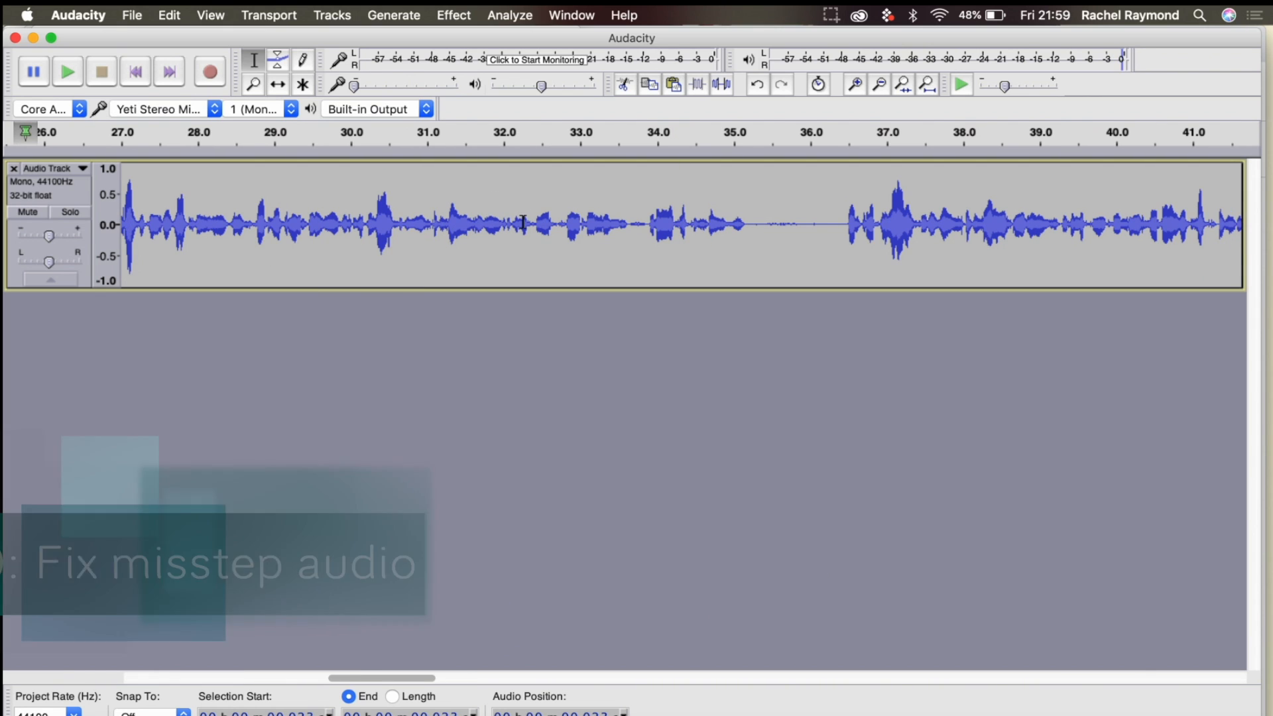
click(523, 223)
click(469, 226)
key(space)
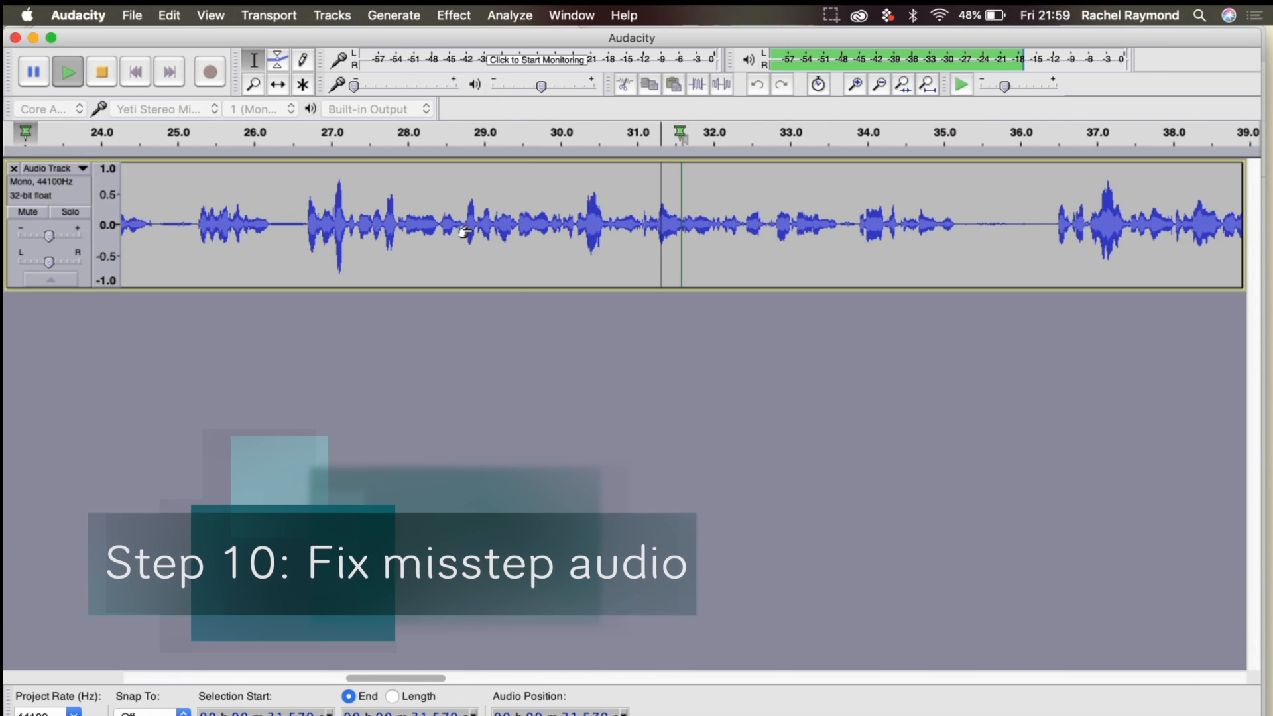
key(space)
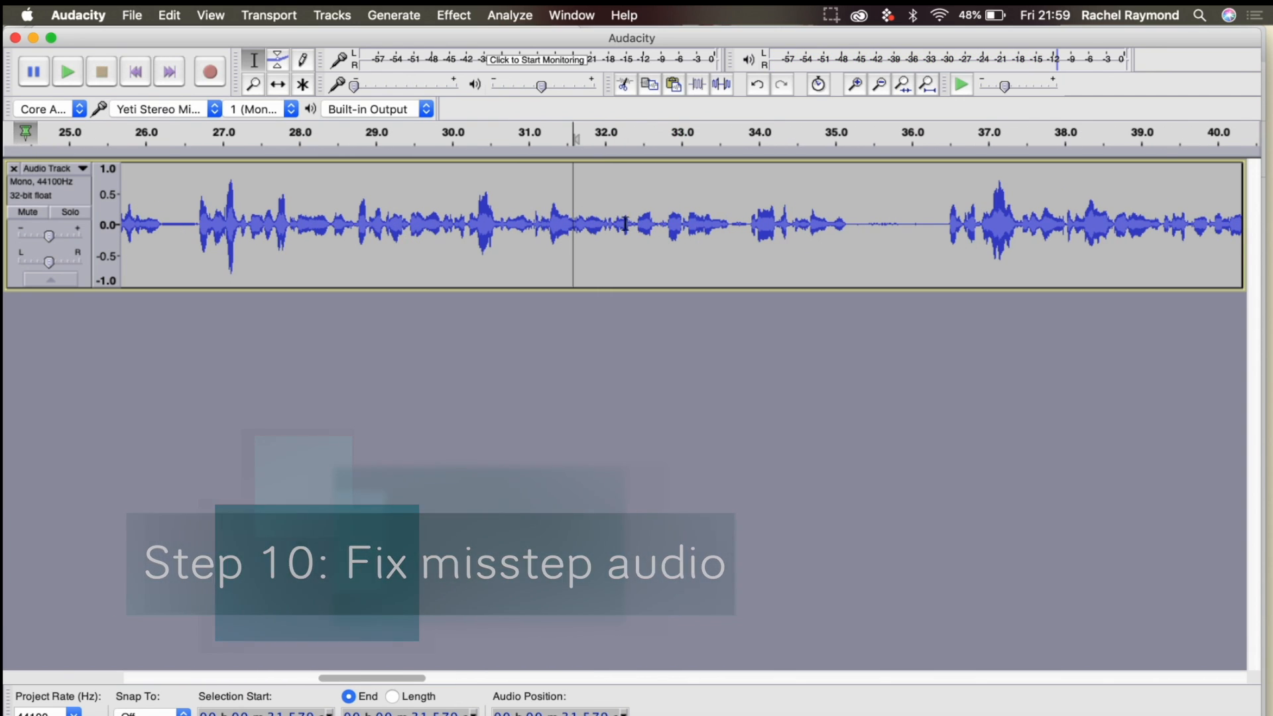
Step: Select the passage from about 32.05 to 33.04 s, play it and examine its waveform in close detail
click(627, 224)
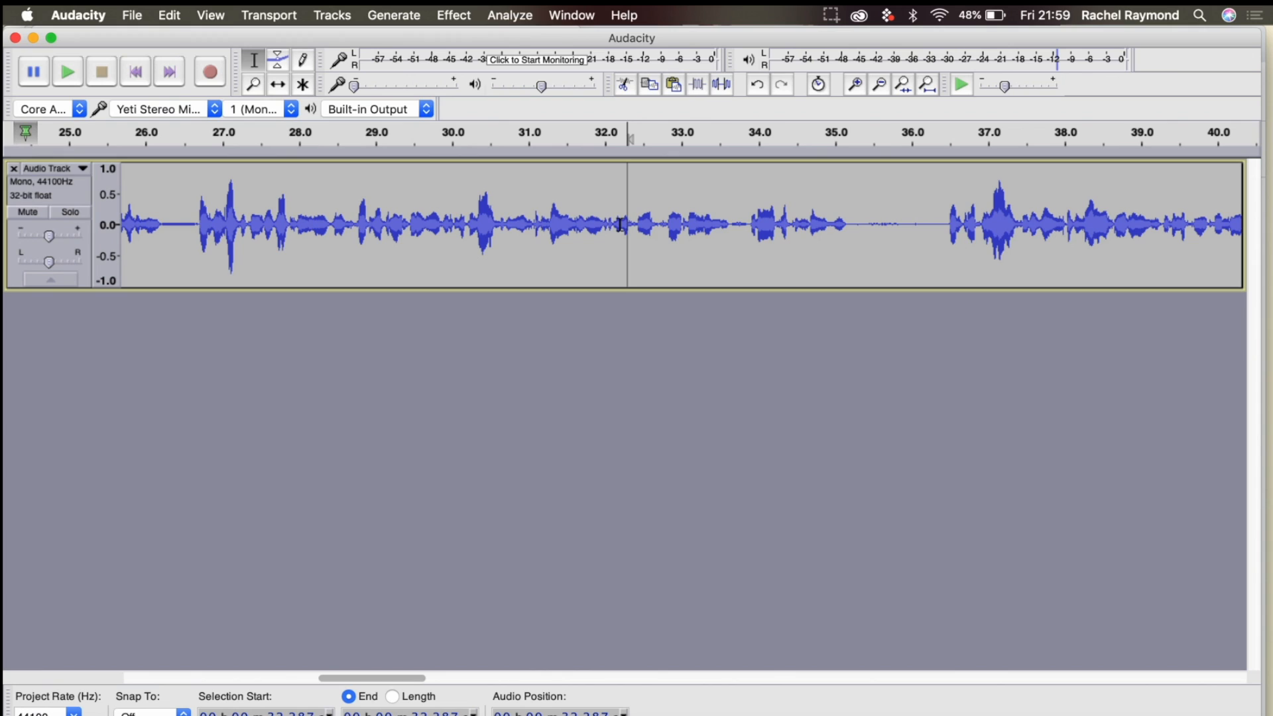
drag(610, 223, 683, 226)
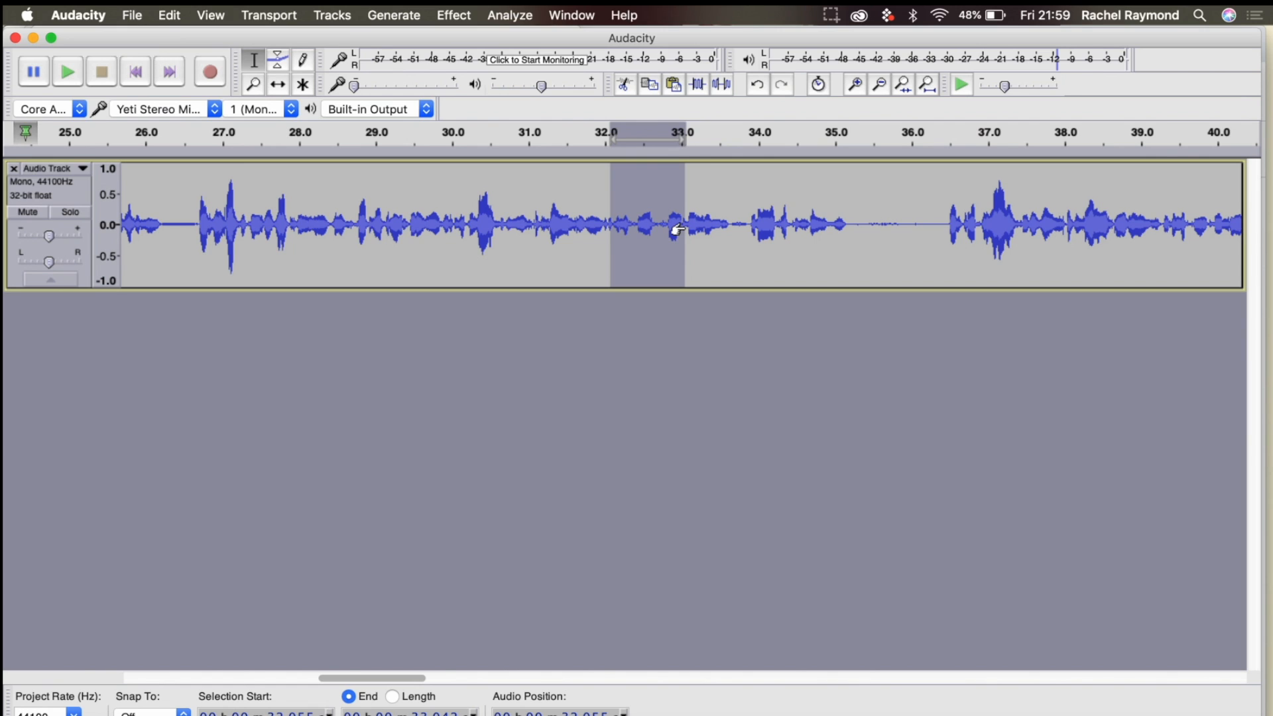
key(space)
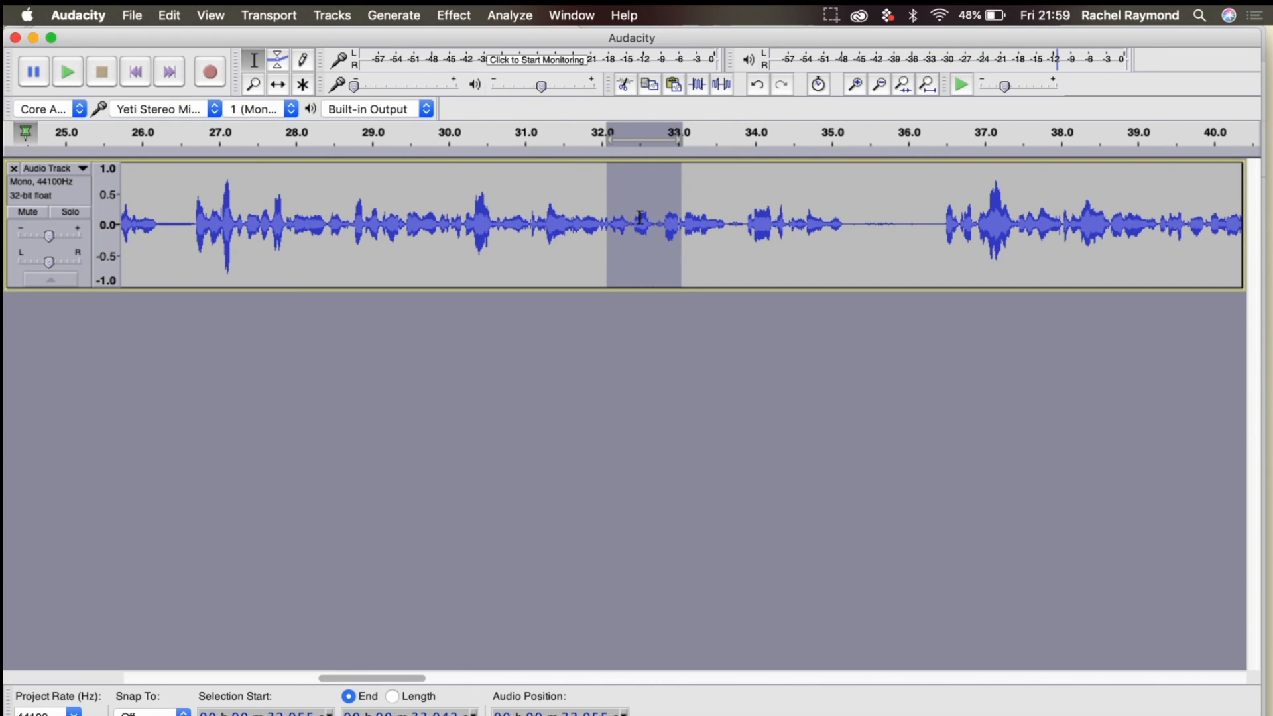
scroll(640, 218, up, 4)
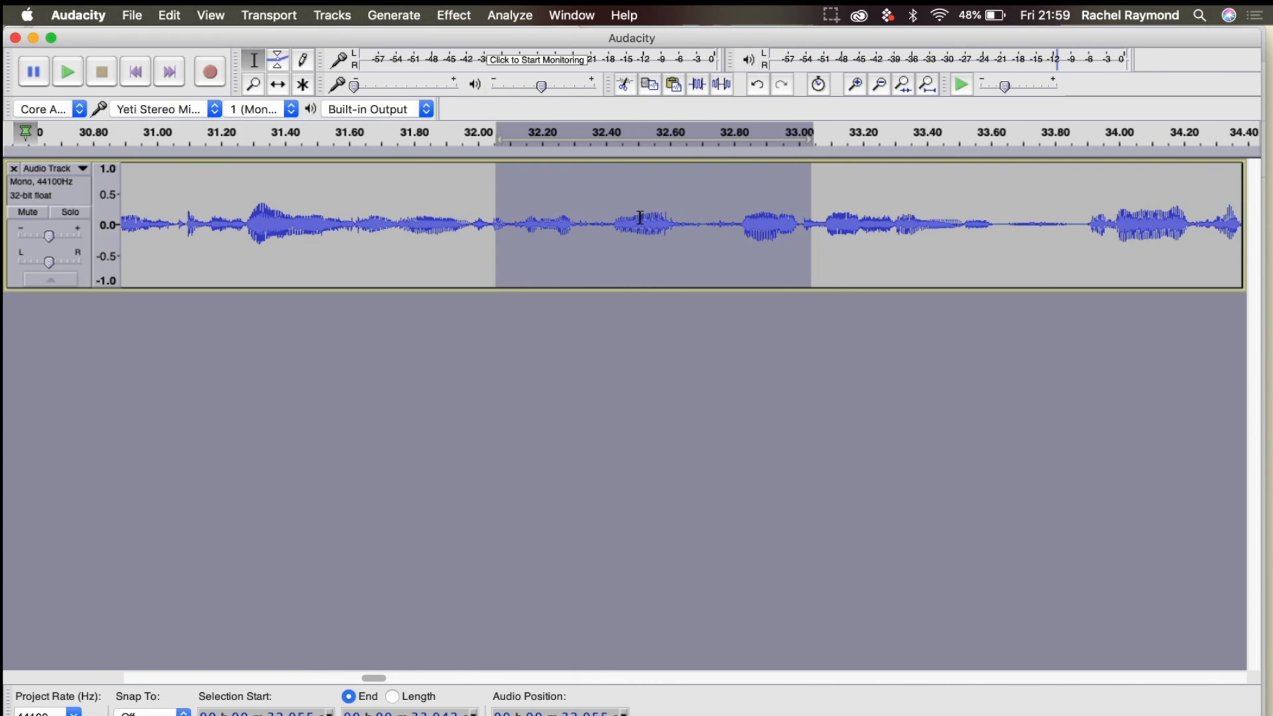
scroll(640, 217, up, 1)
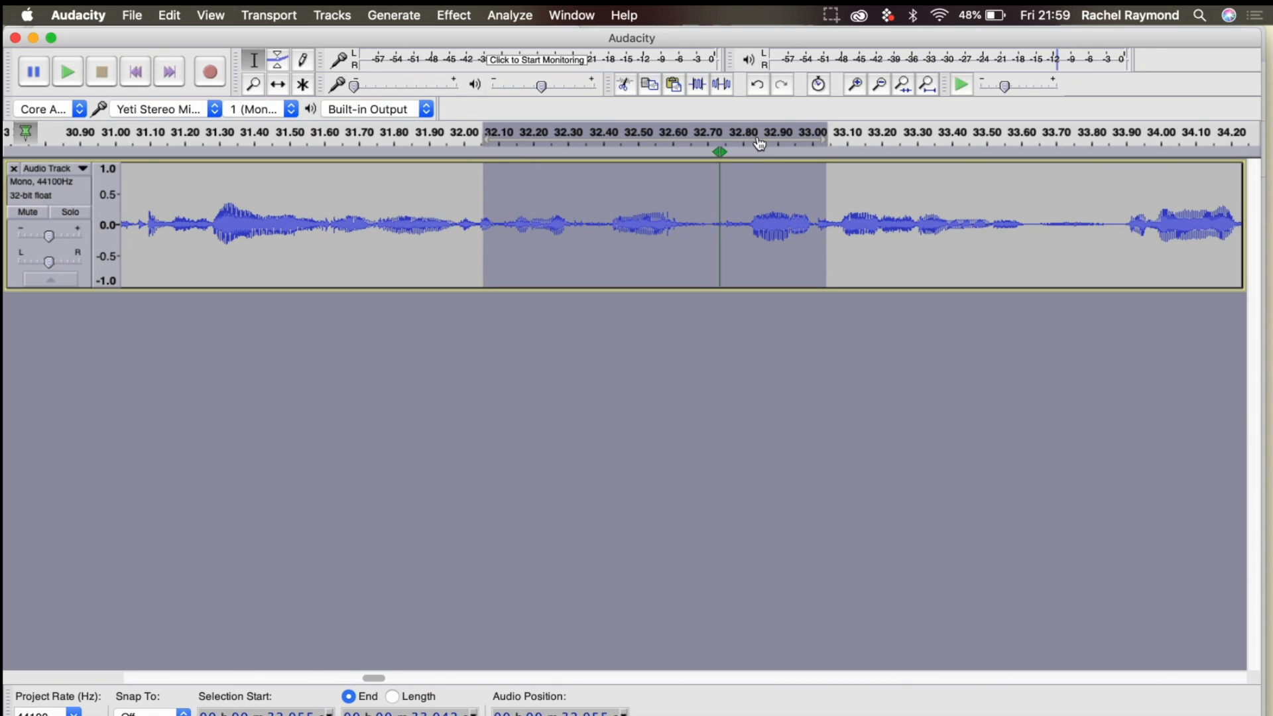
click(855, 84)
click(855, 85)
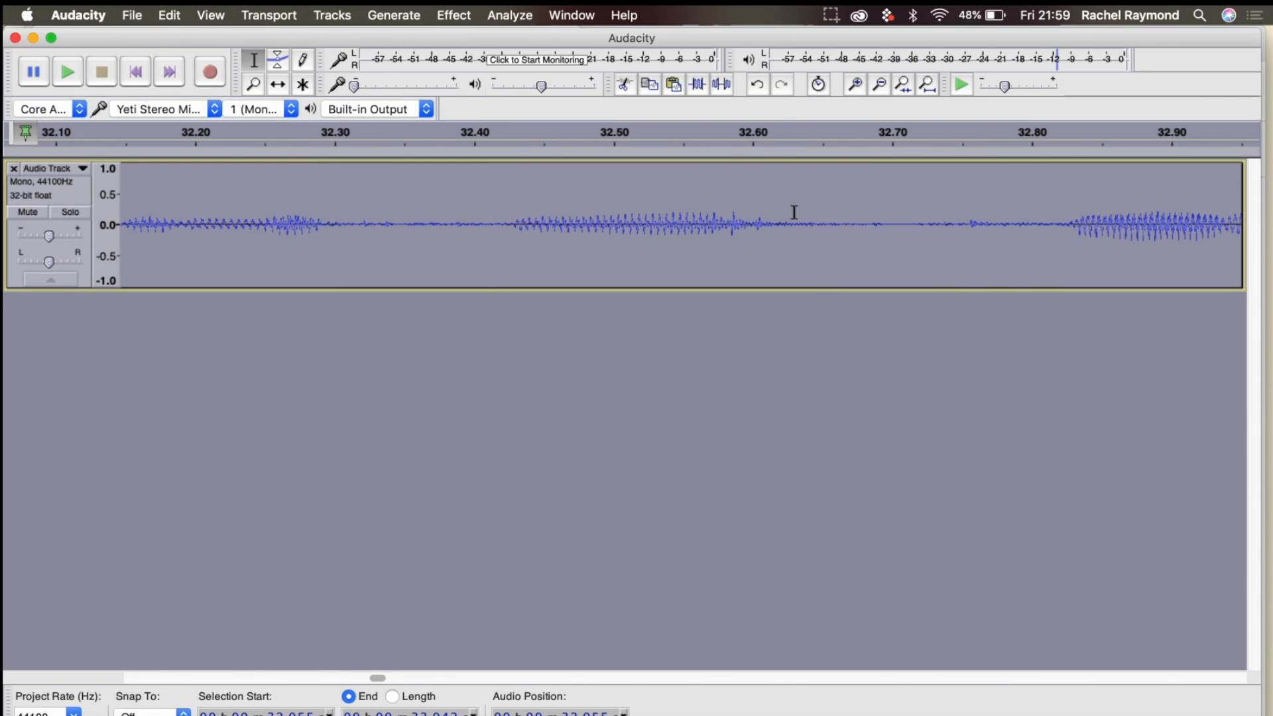
scroll(795, 213, down, 2)
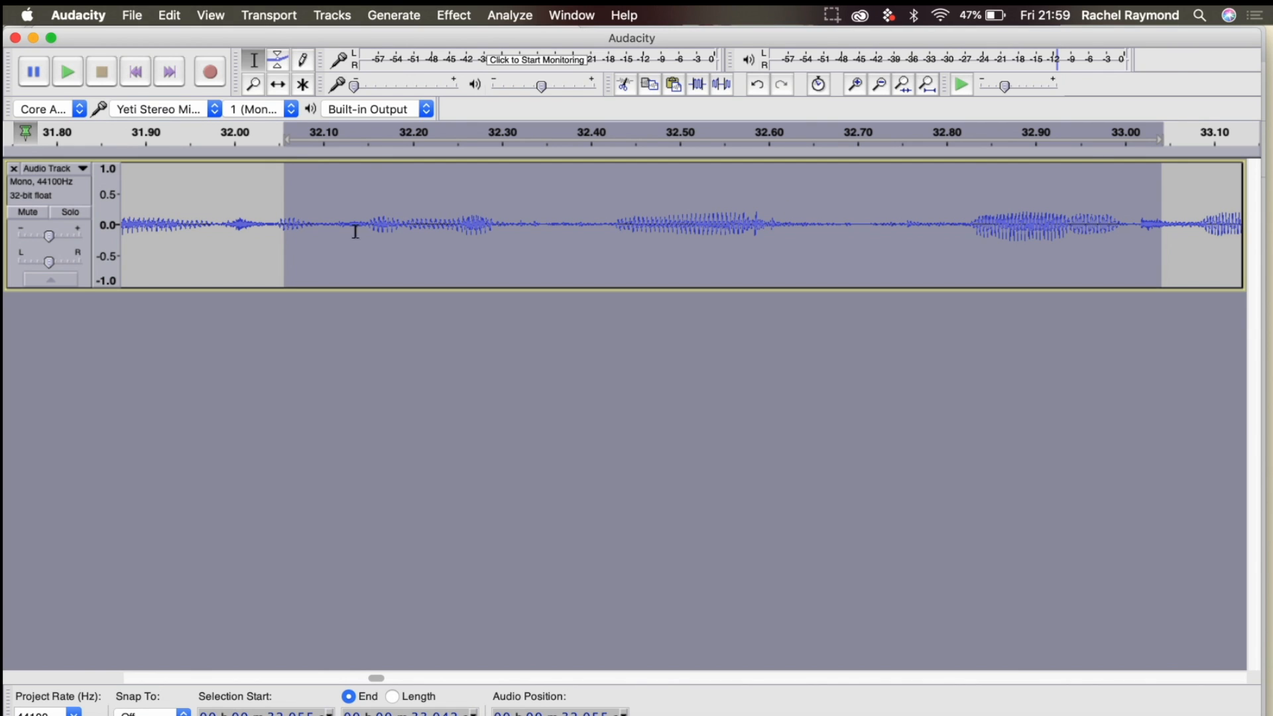
Step: Play the commentary from about 32.06 s and compare the waveform around the misstep at different magnifications
click(286, 226)
key(space)
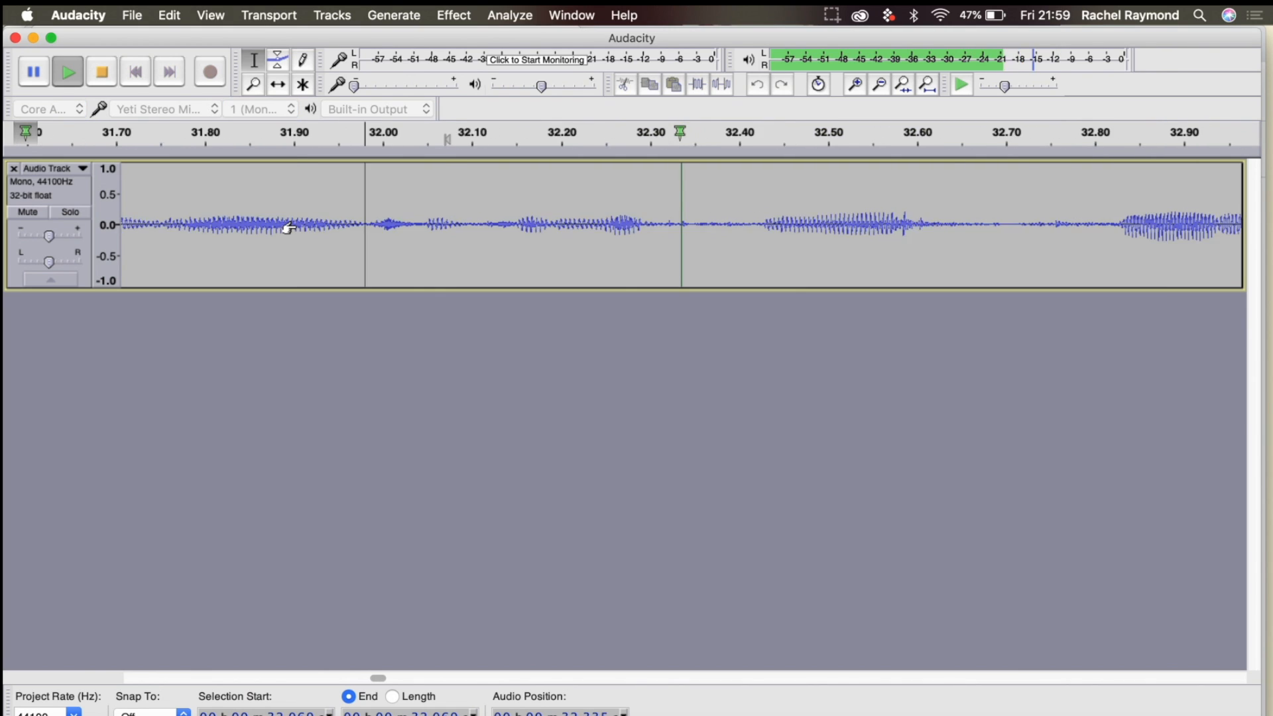
scroll(559, 239, down, 4)
scroll(558, 239, down, 3)
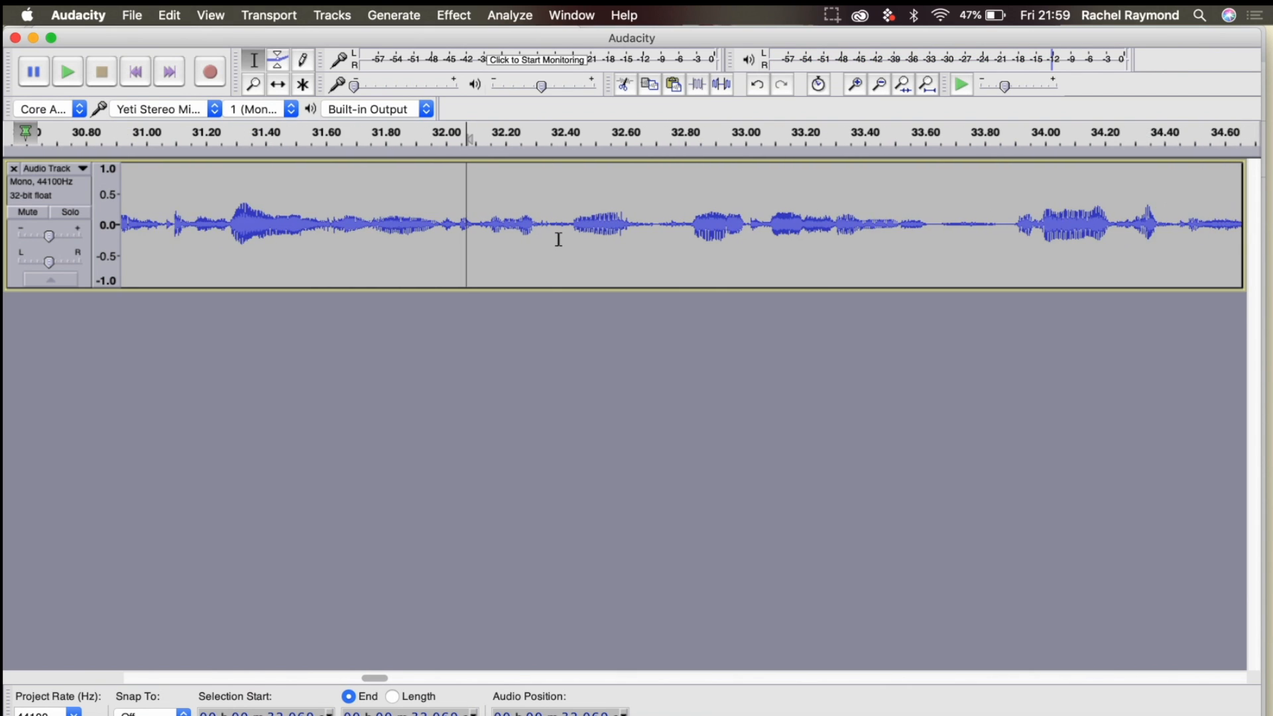
scroll(558, 240, up, 1)
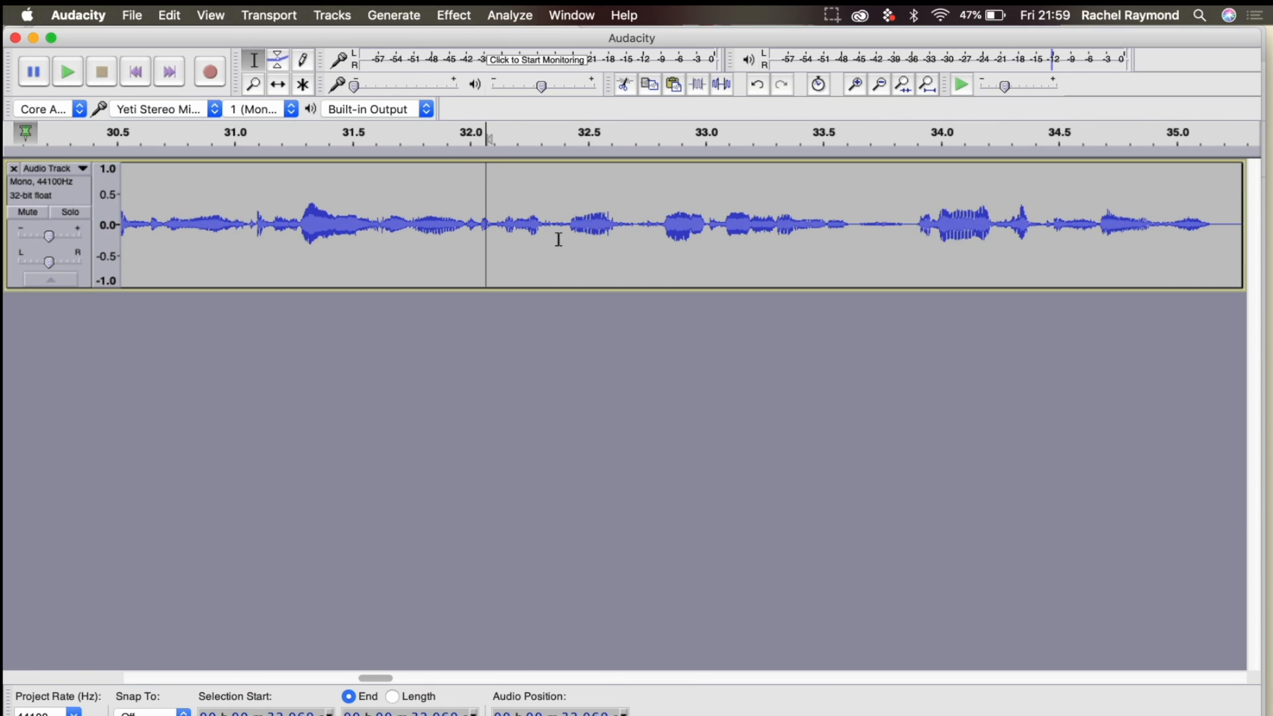
scroll(559, 240, down, 2)
scroll(558, 240, up, 3)
Step: Audition short selections starting at about 32.4 s, one ending near 32.5 s and one near 32.72 s
click(614, 230)
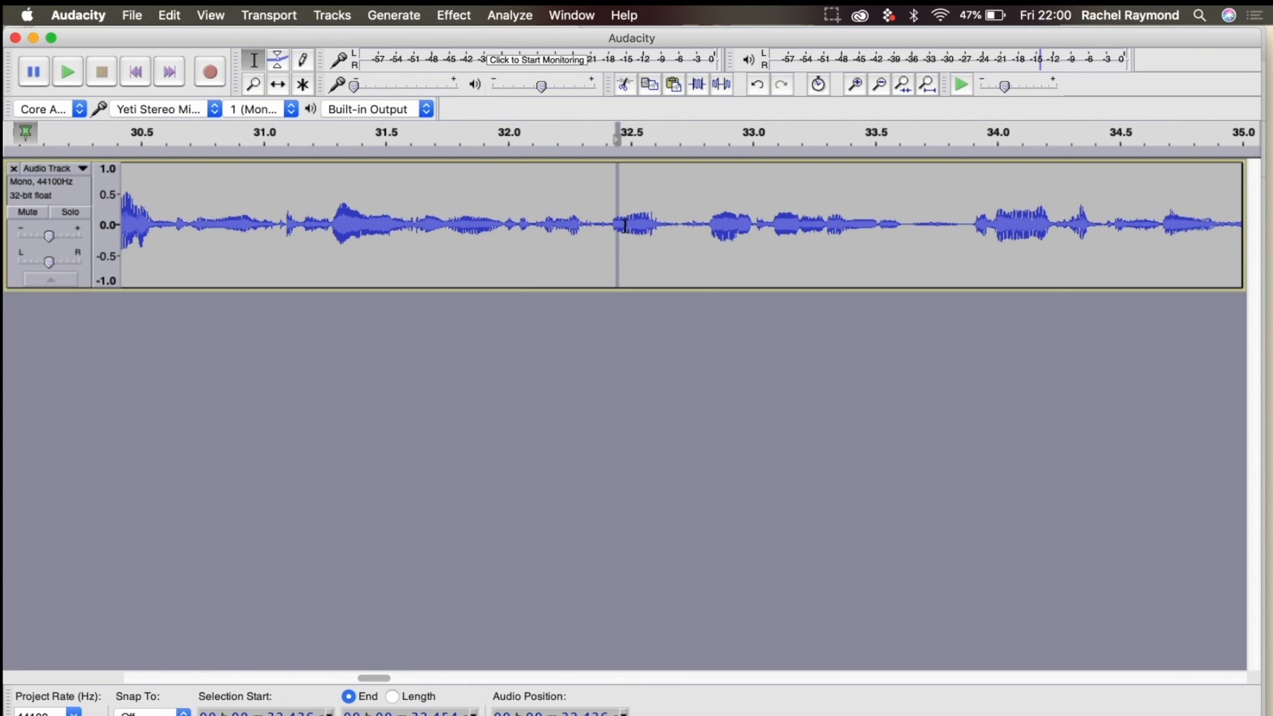
drag(632, 226, 610, 226)
key(shift+space)
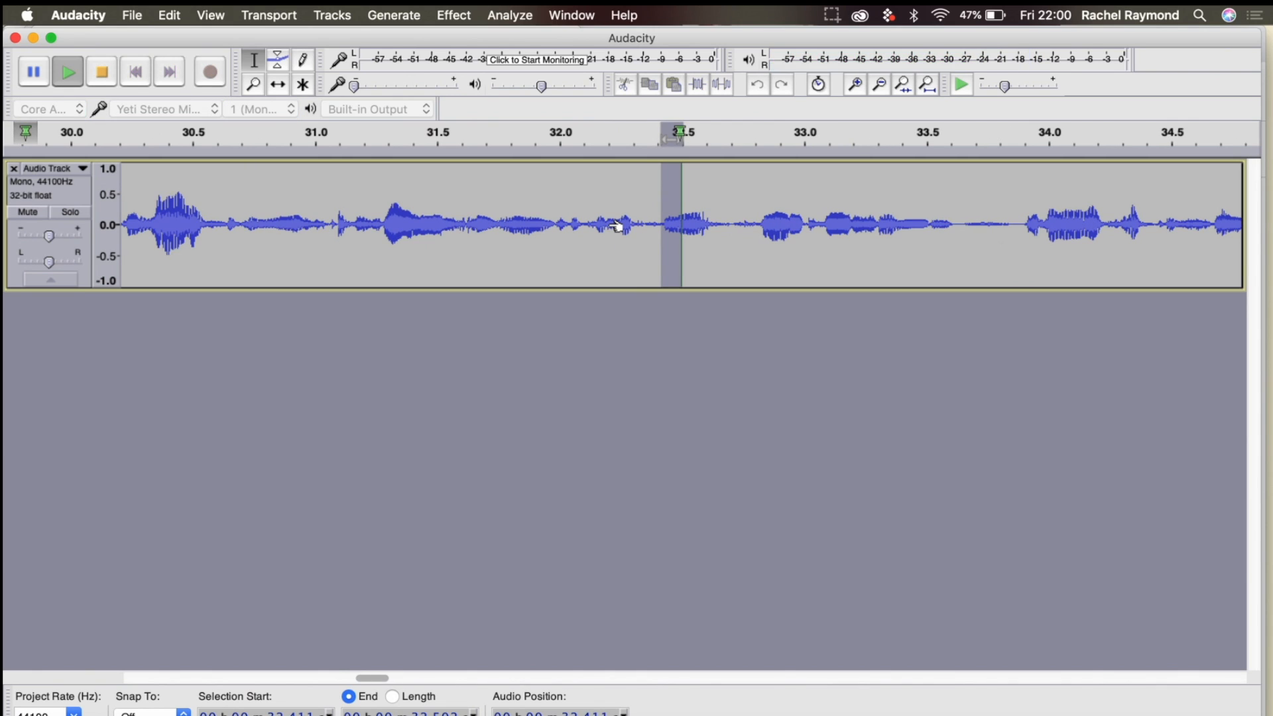
click(646, 226)
drag(664, 225, 738, 225)
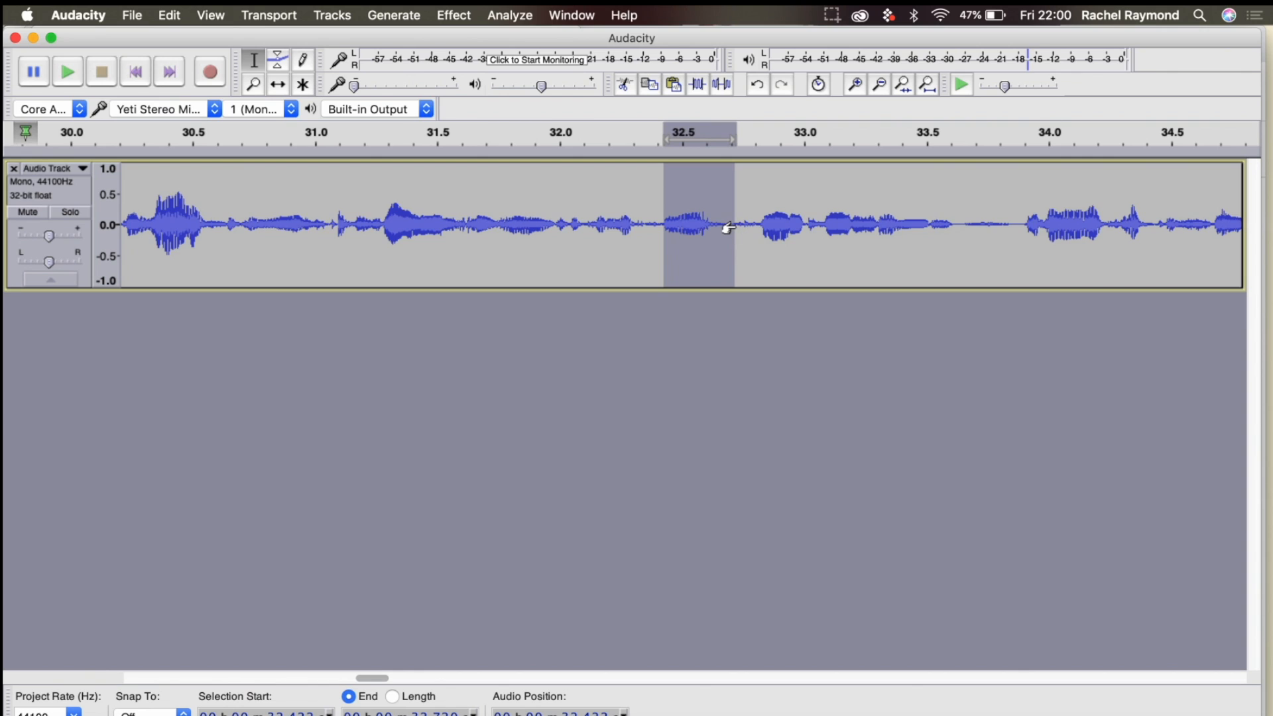
key(space)
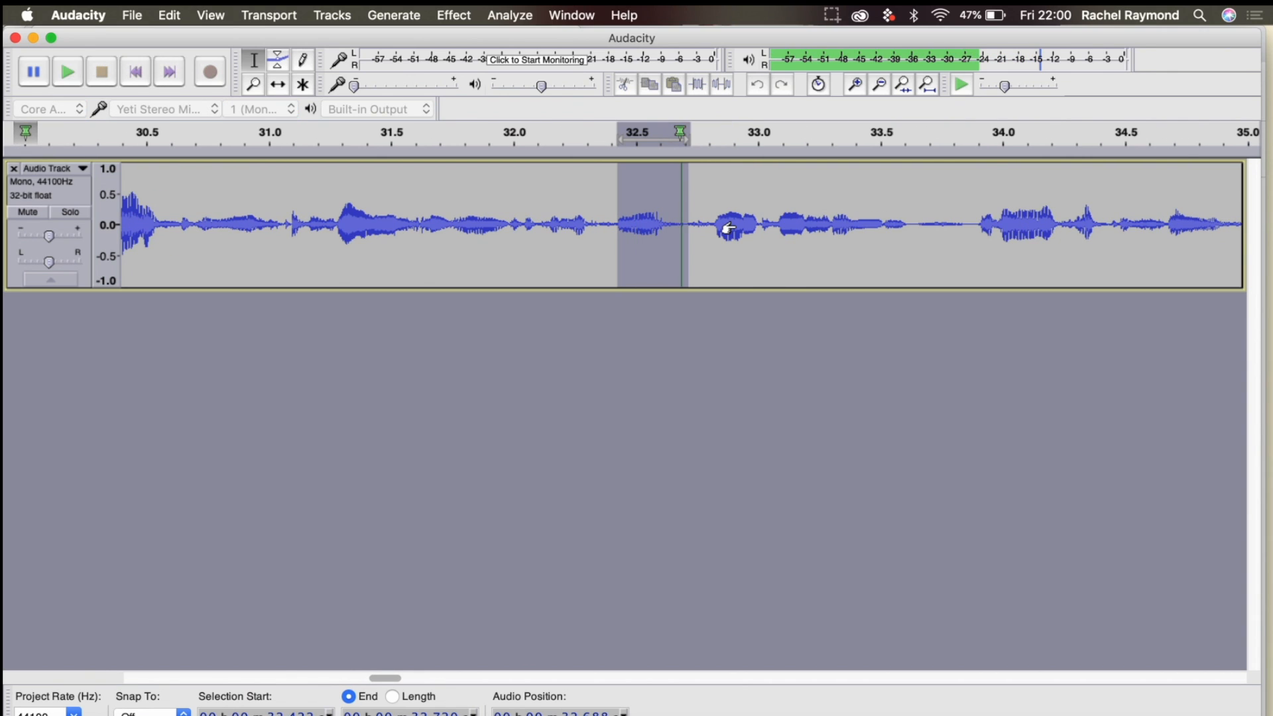
Step: Audition the longer stretch from about 32.41 to 33.02 s to check the misstep's boundaries
click(706, 229)
drag(604, 225, 754, 218)
key(space)
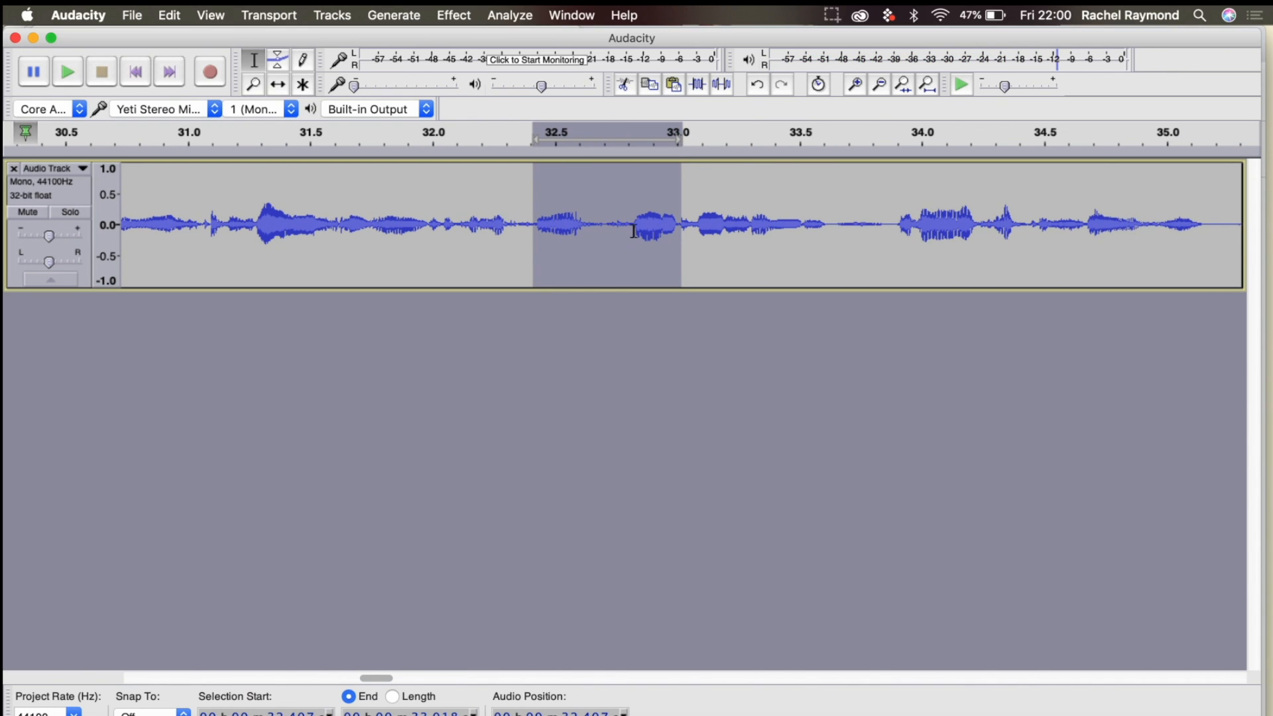
Step: Delete the misstep from about 32.42 to 32.70 s in the commentary track
click(610, 224)
drag(632, 228, 599, 228)
click(586, 229)
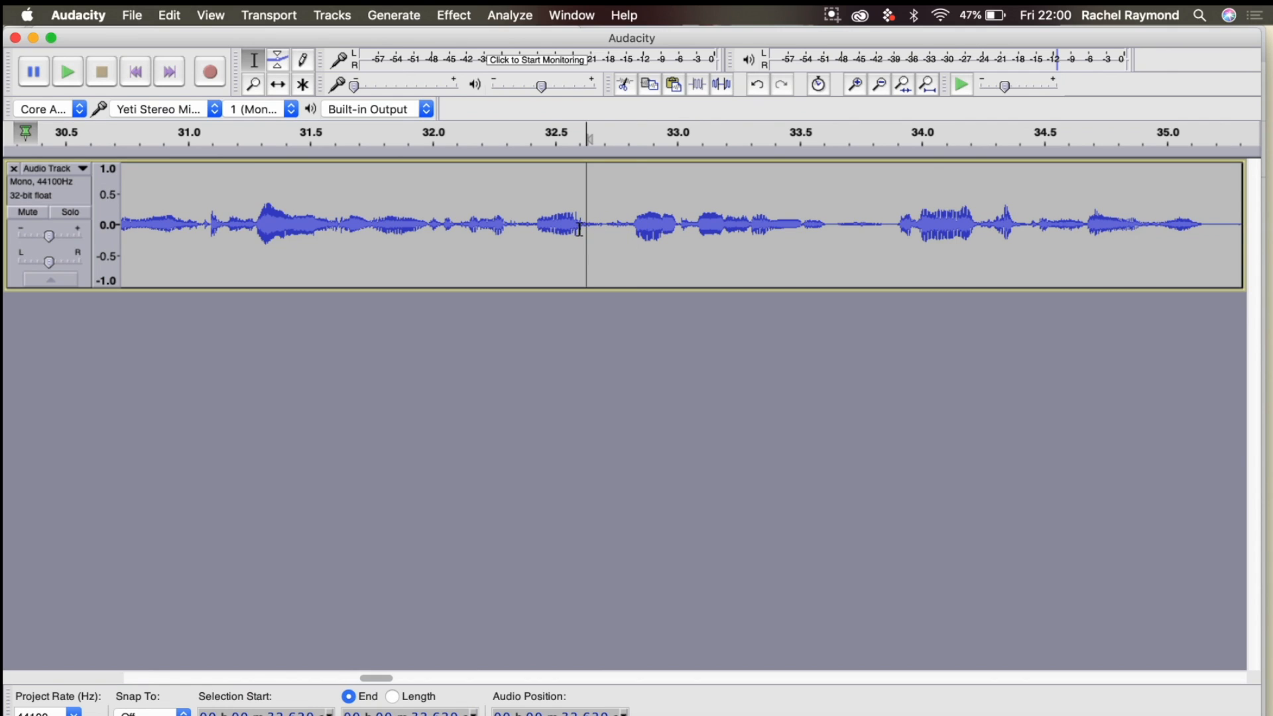
drag(512, 226, 632, 227)
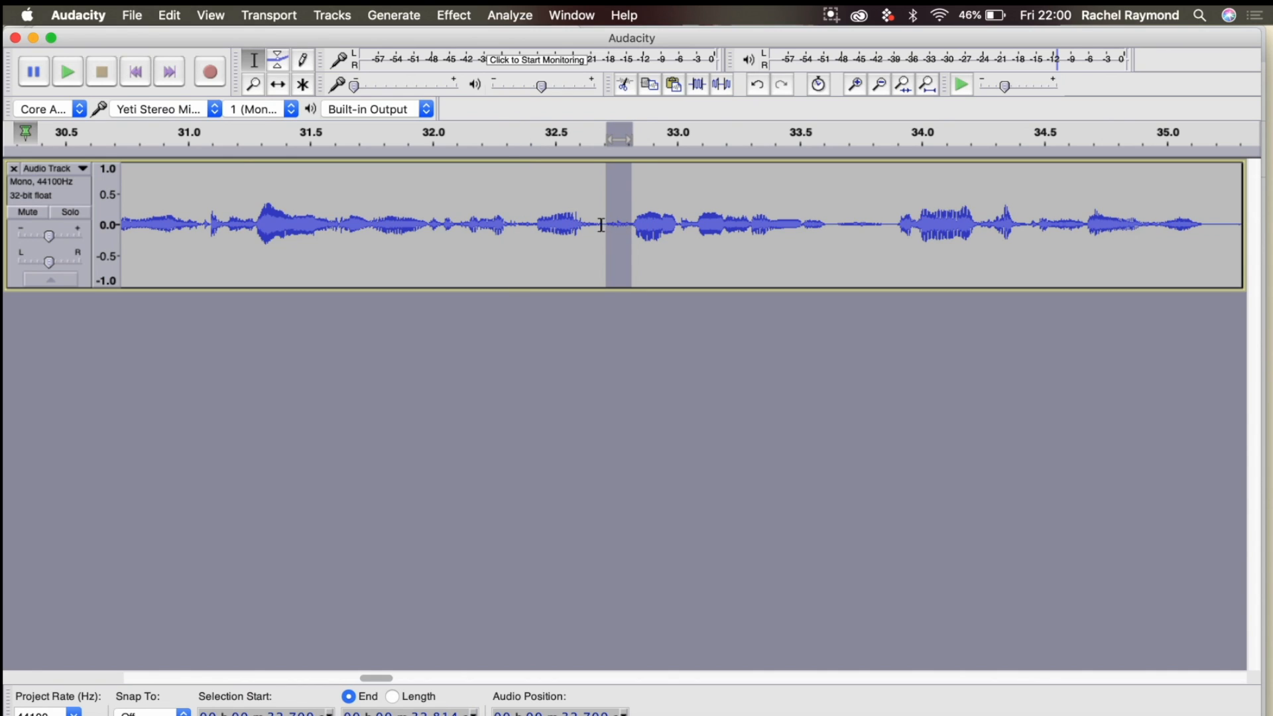
click(601, 226)
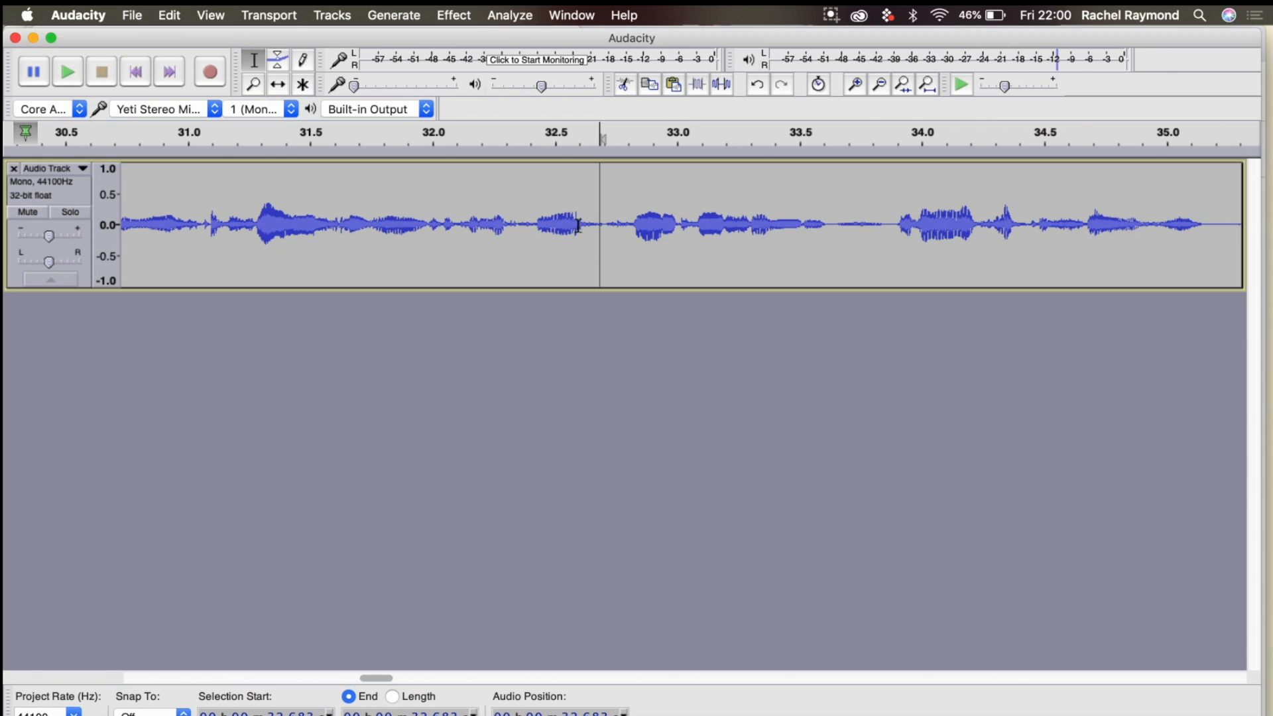
drag(603, 223, 534, 231)
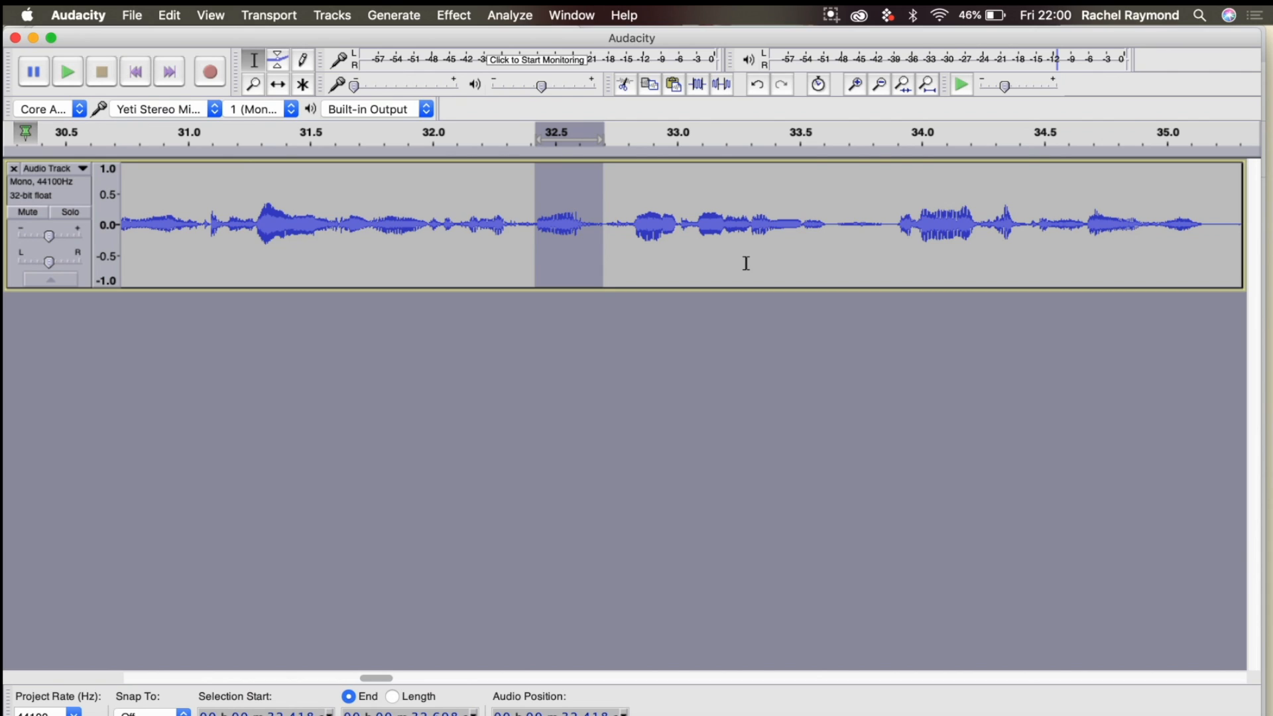
key(Delete)
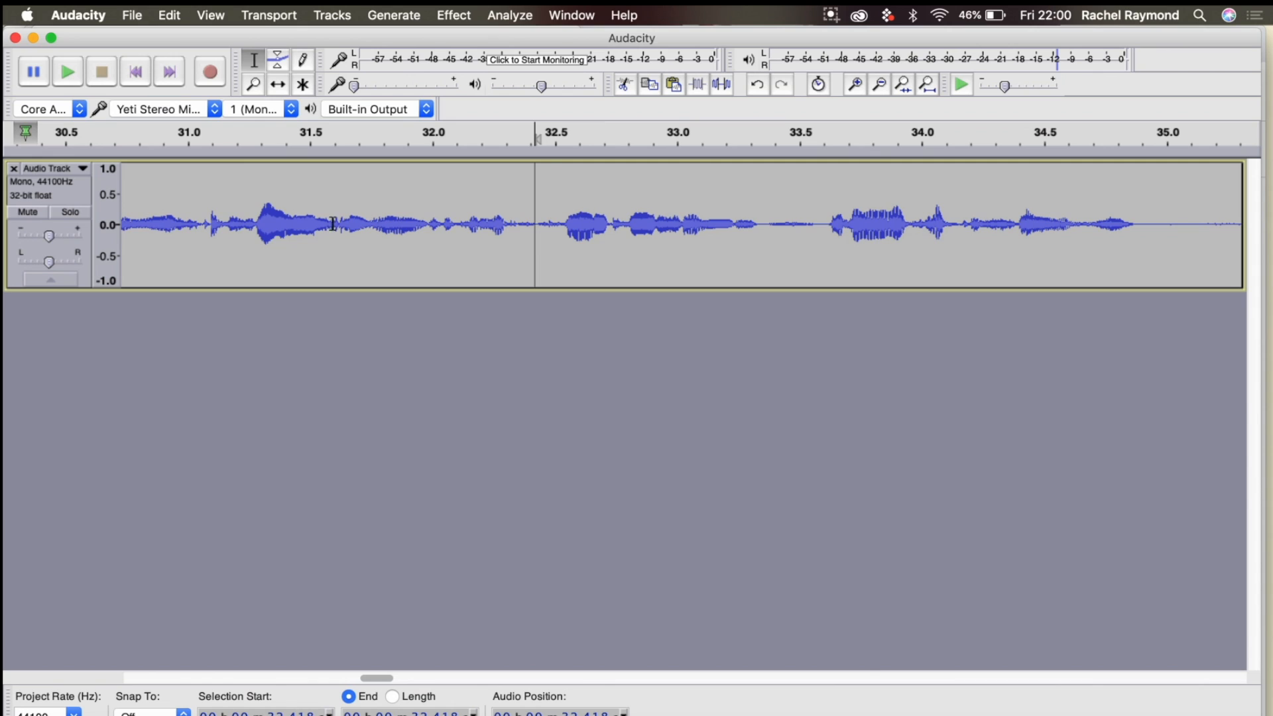
Step: Play the commentary from about 31.01 s to check the cut near 32.42 s
click(193, 221)
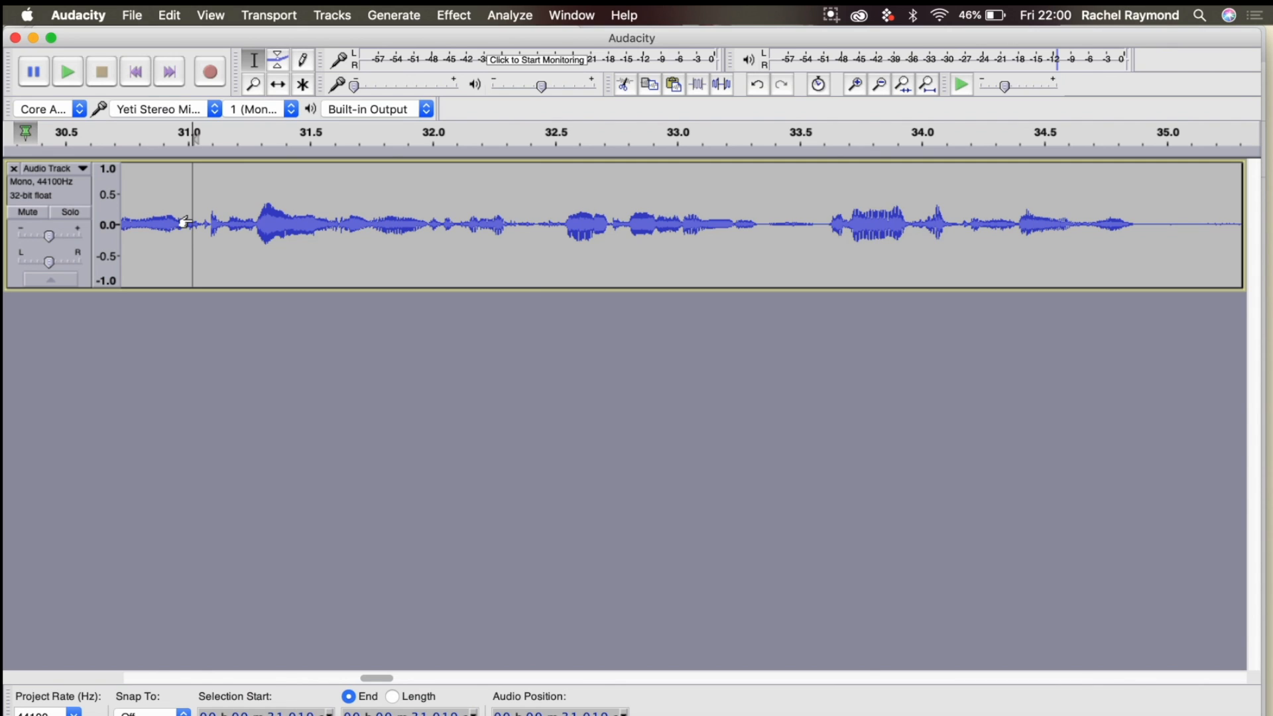
key(space)
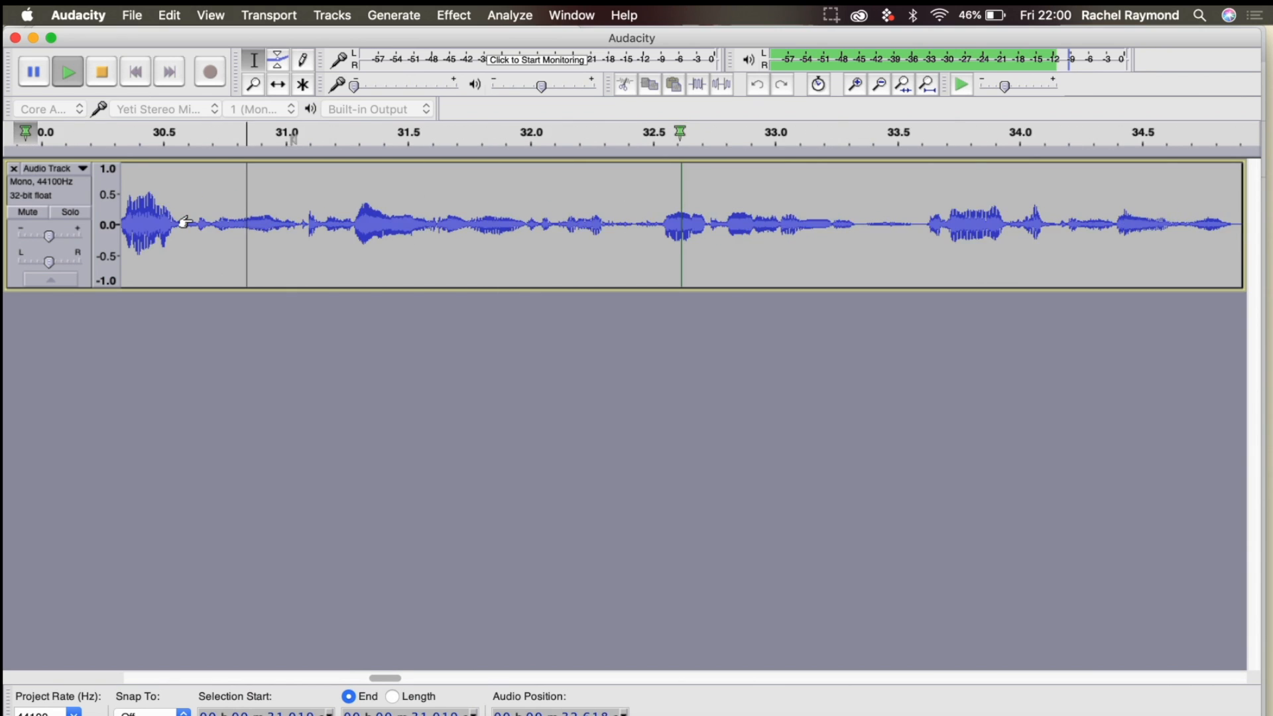
key(space)
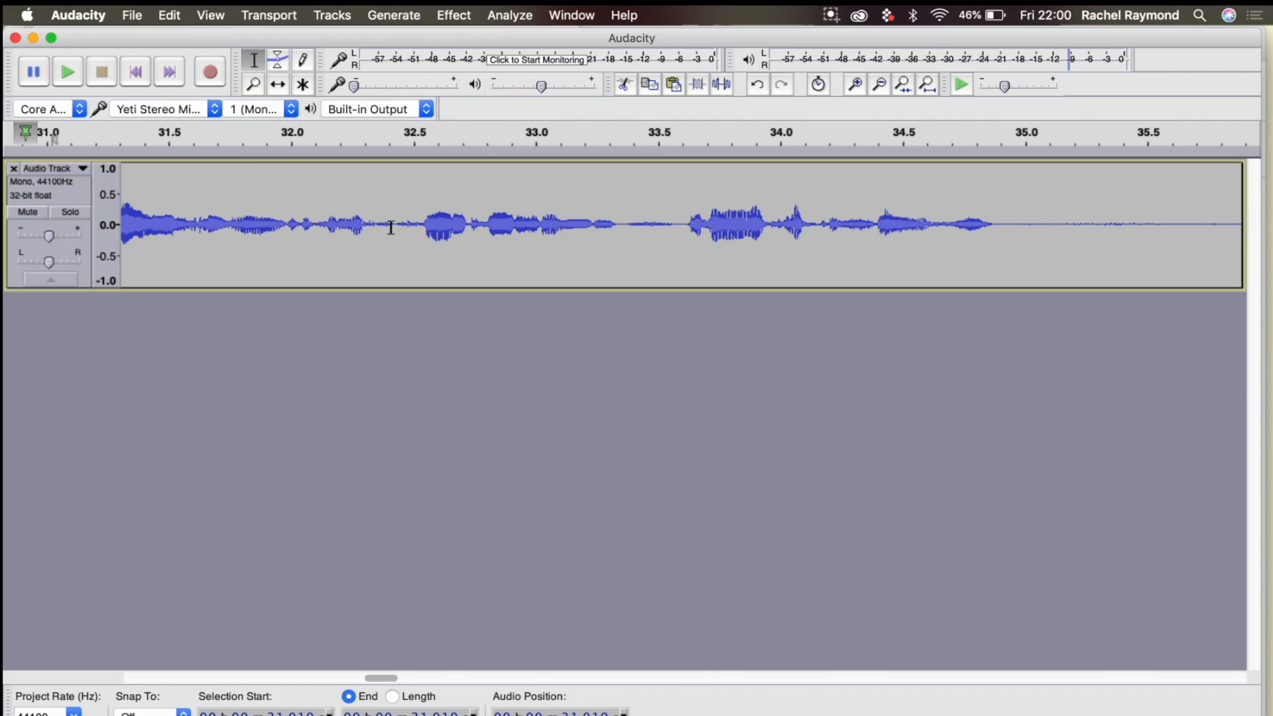
Step: Shorten the gap left at the cut by deleting the quiet stretch from about 32.31 to 32.42 s
drag(370, 224, 406, 227)
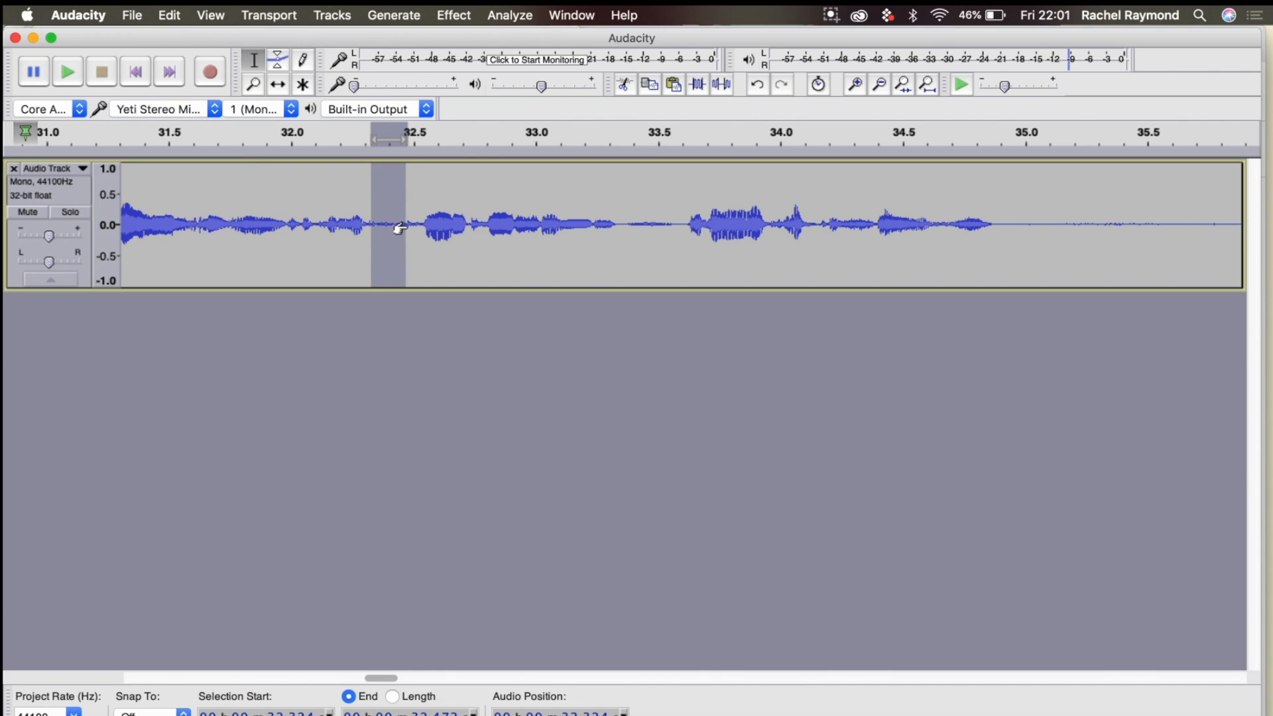
click(414, 226)
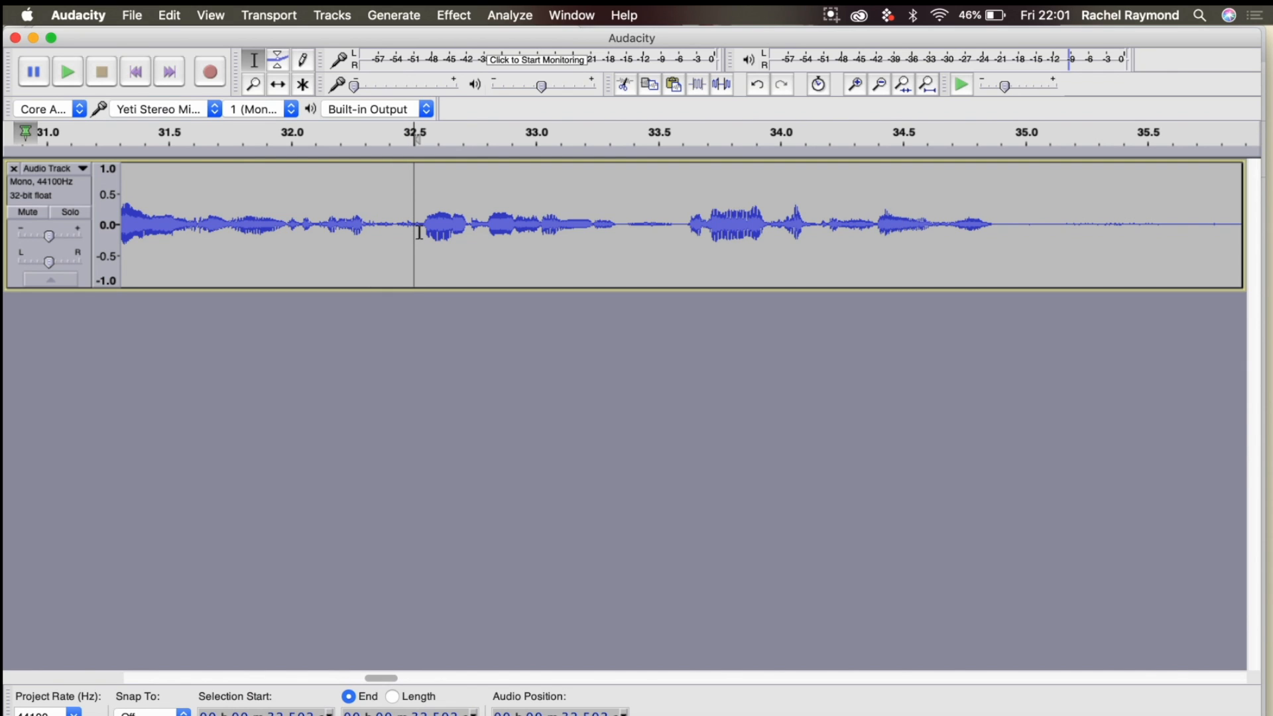
scroll(420, 225, up, 5)
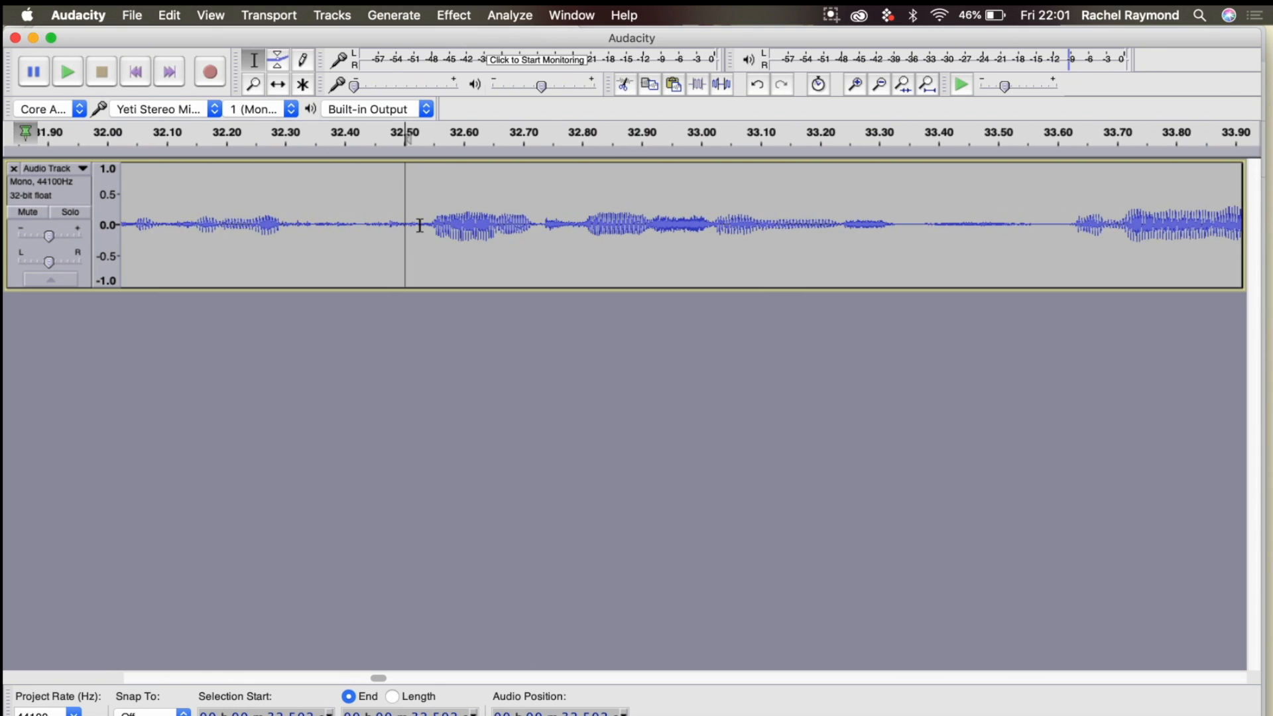
scroll(419, 225, up, 1)
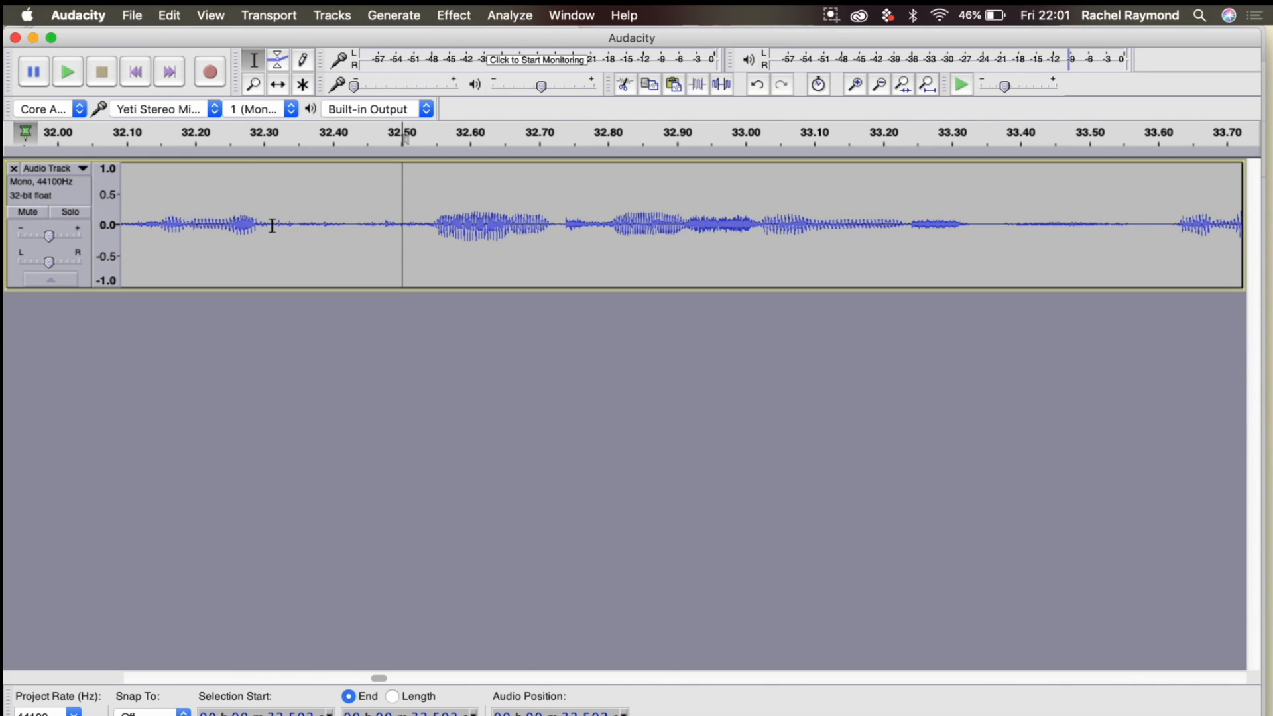
drag(271, 225, 342, 231)
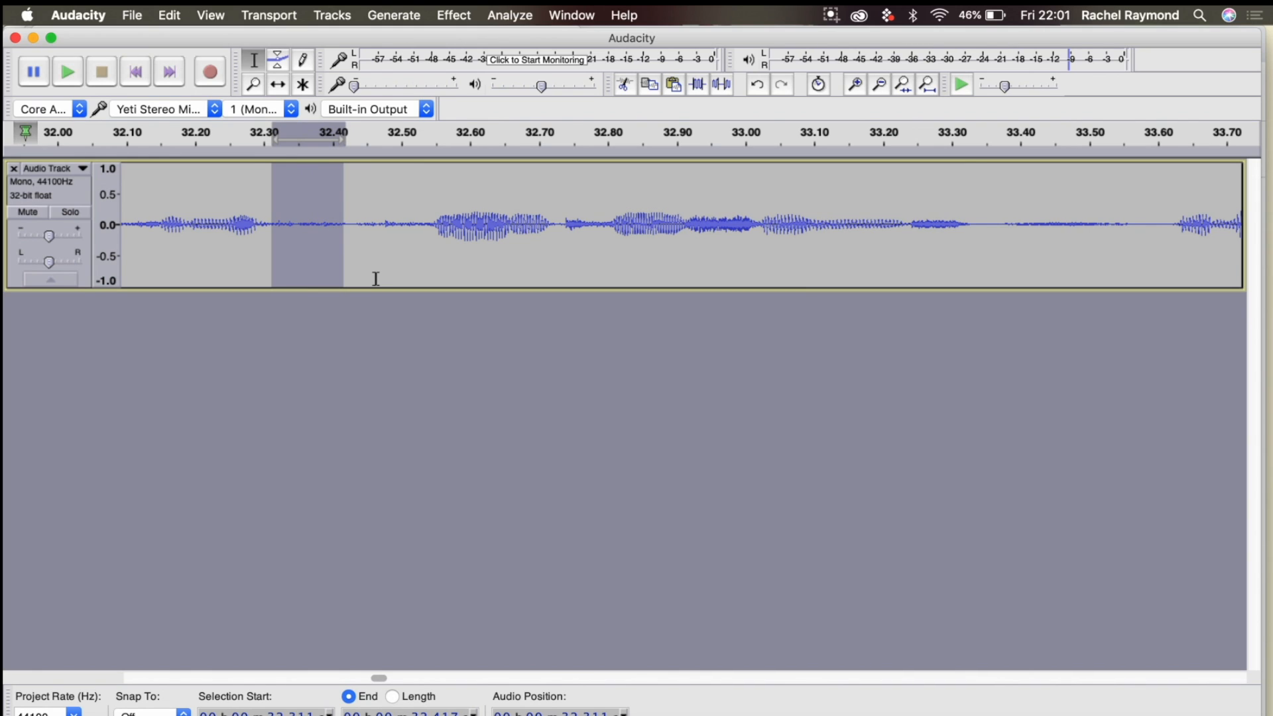
drag(340, 227, 340, 228)
key(Delete)
Step: Audition the tightened join, playing from about 32.1 s and again from about 31.5 s
click(124, 228)
key(space)
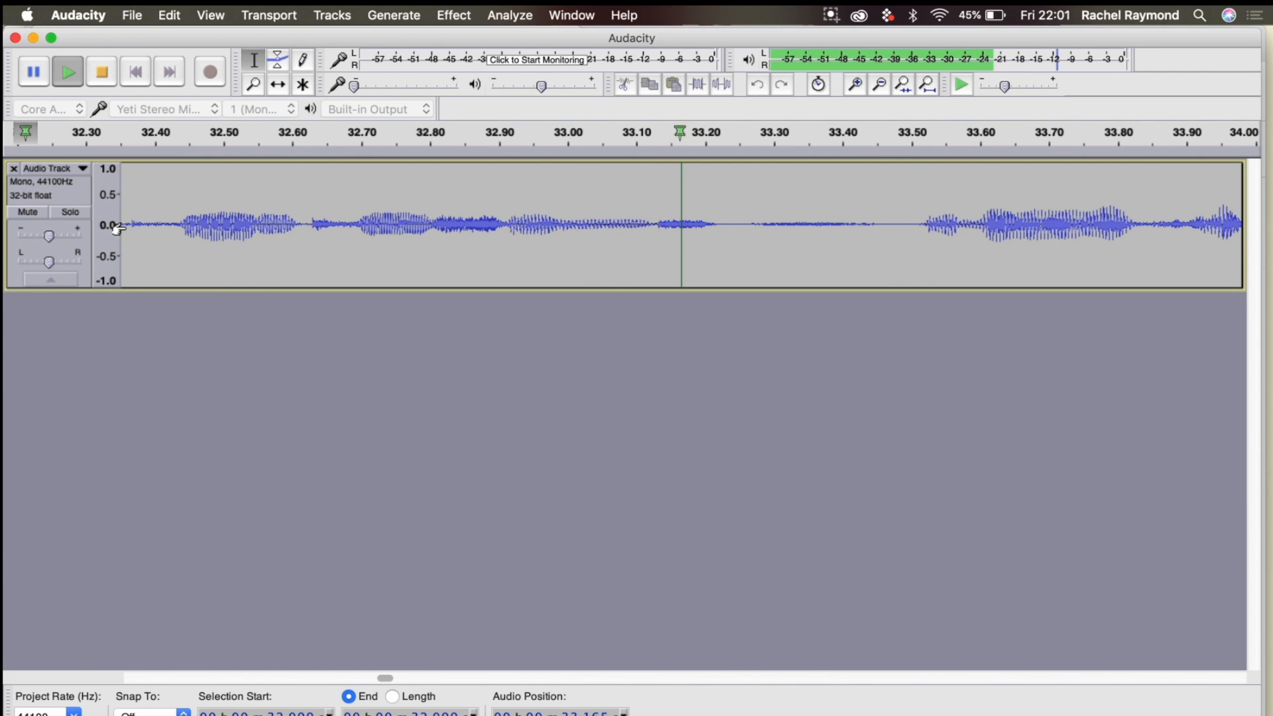
key(space)
scroll(290, 232, down, 2)
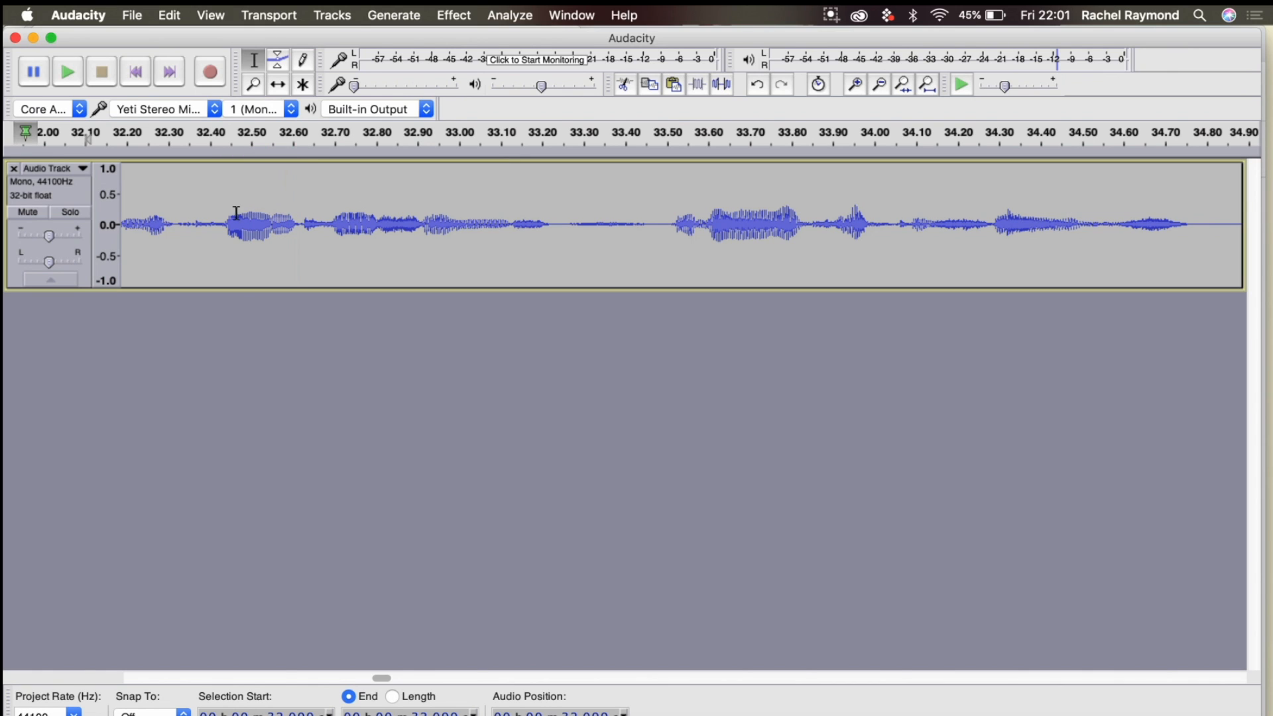
scroll(222, 205, left, 3)
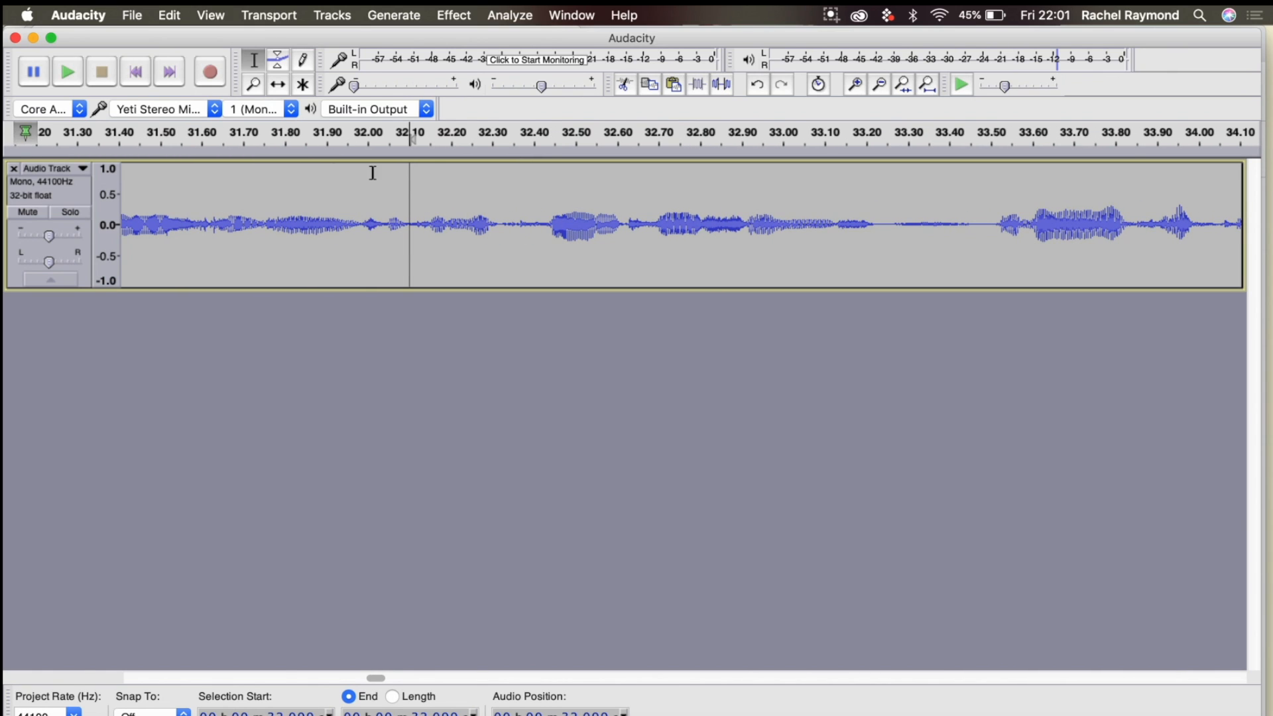
click(207, 181)
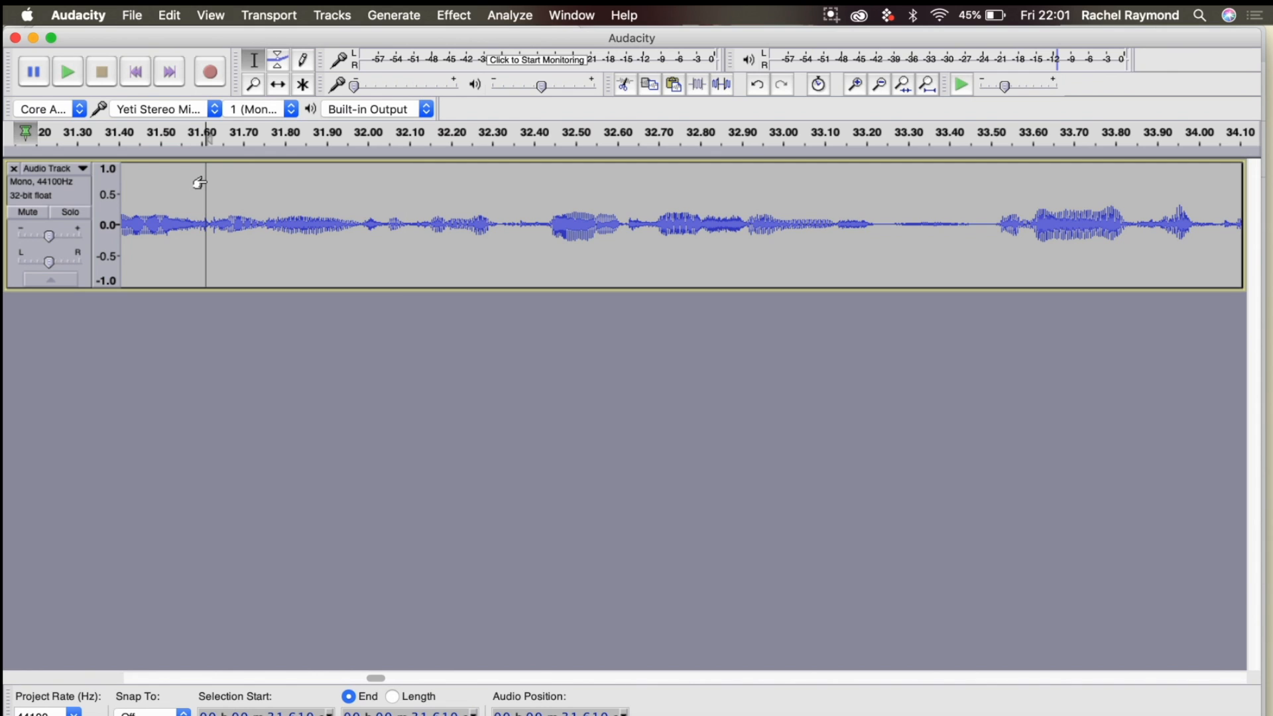
click(167, 183)
key(space)
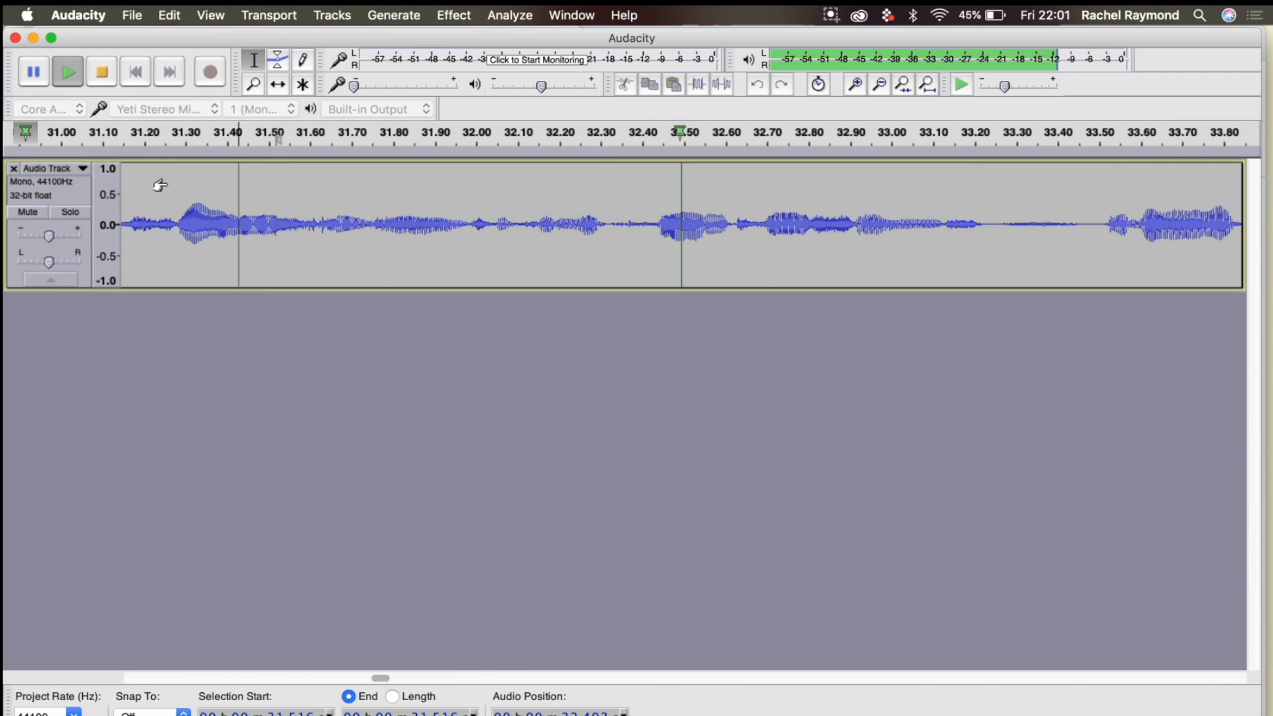
key(space)
Step: Play the commentary from about 30.6 s to hear the edited join in the context of the whole sentence
scroll(217, 190, left, 10)
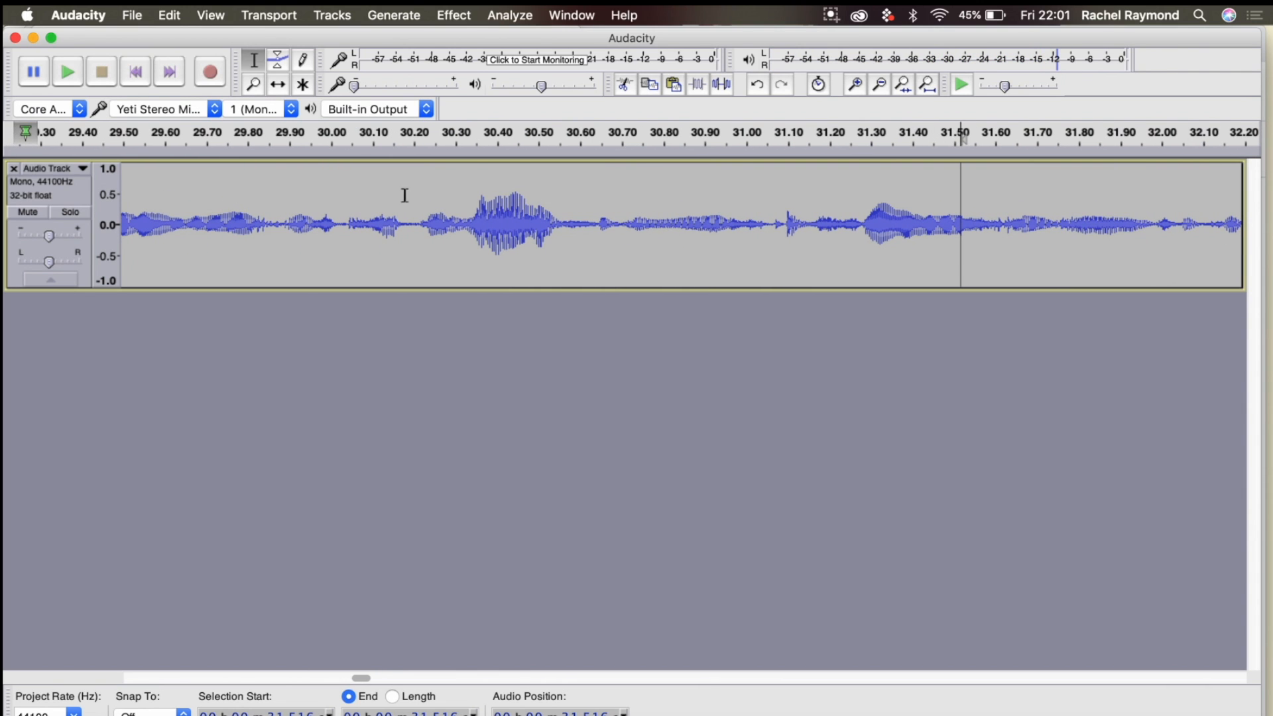
click(577, 206)
key(space)
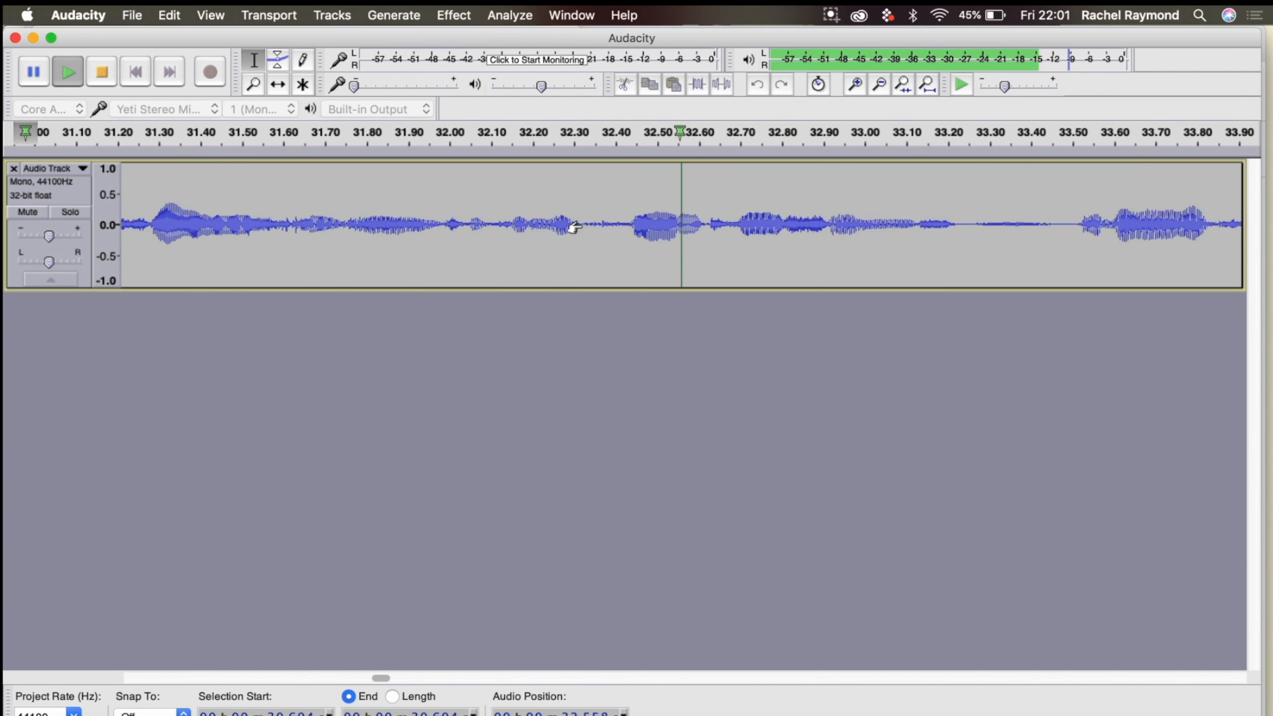
key(space)
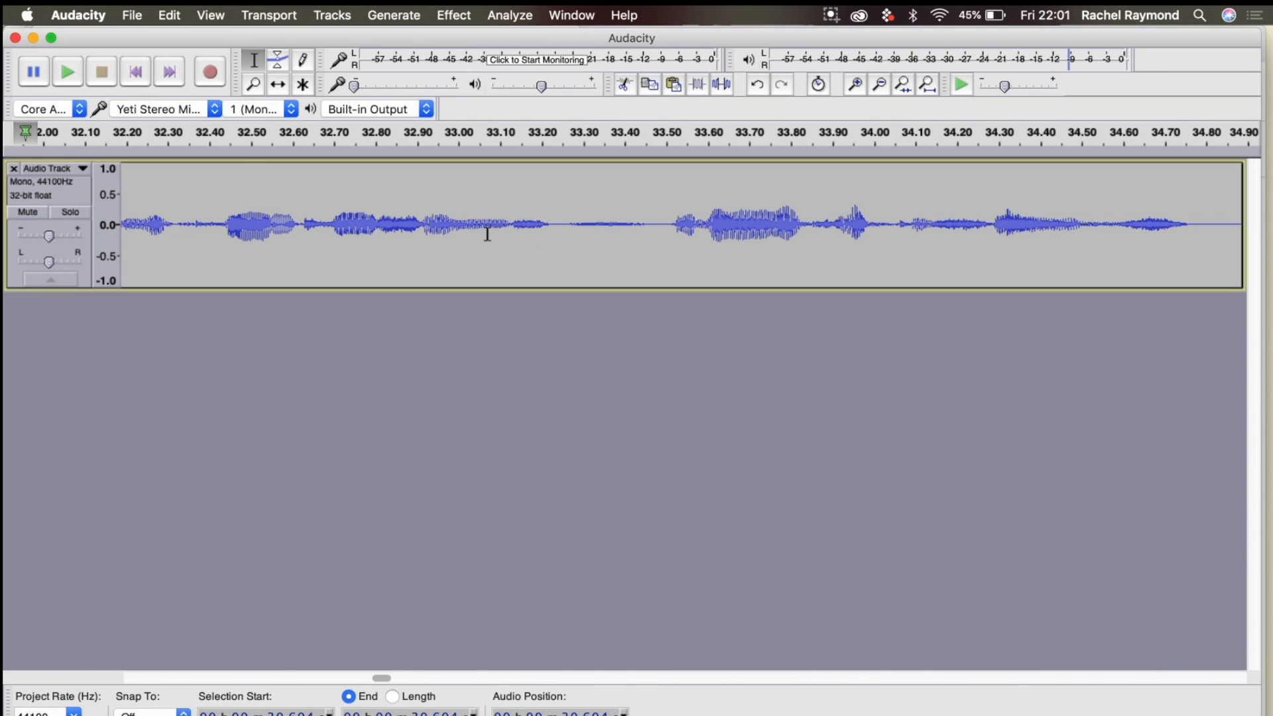
scroll(487, 234, down, 2)
scroll(487, 234, left, 6)
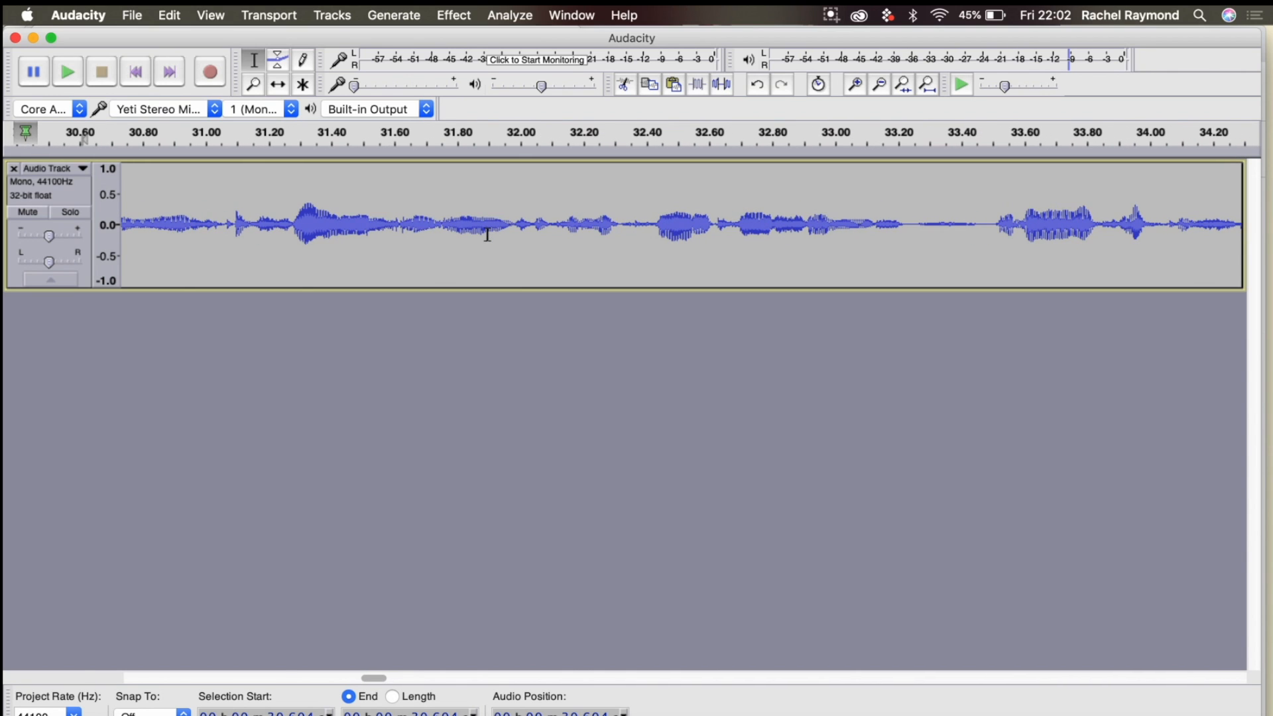
key(space)
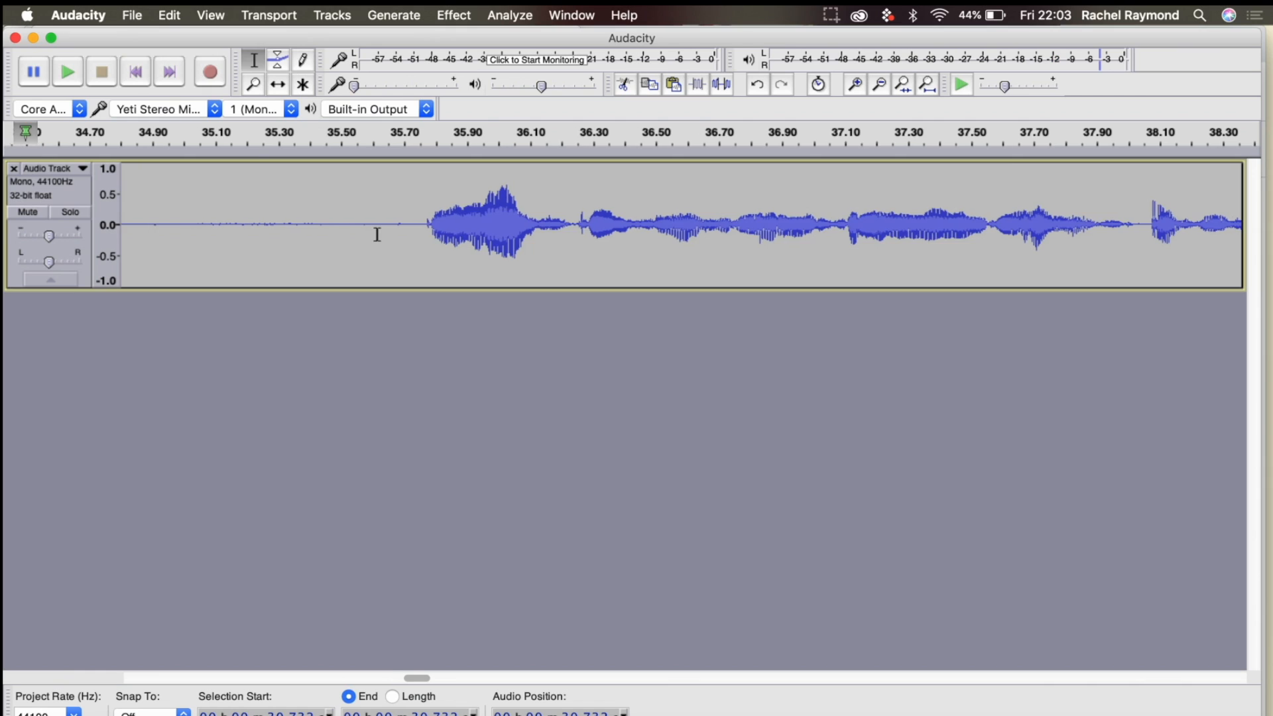
Step: Shorten the long pause by deleting the silence from about 34.89 to 35.70 s, and play the join from about 33.93 s
scroll(376, 233, left, 3)
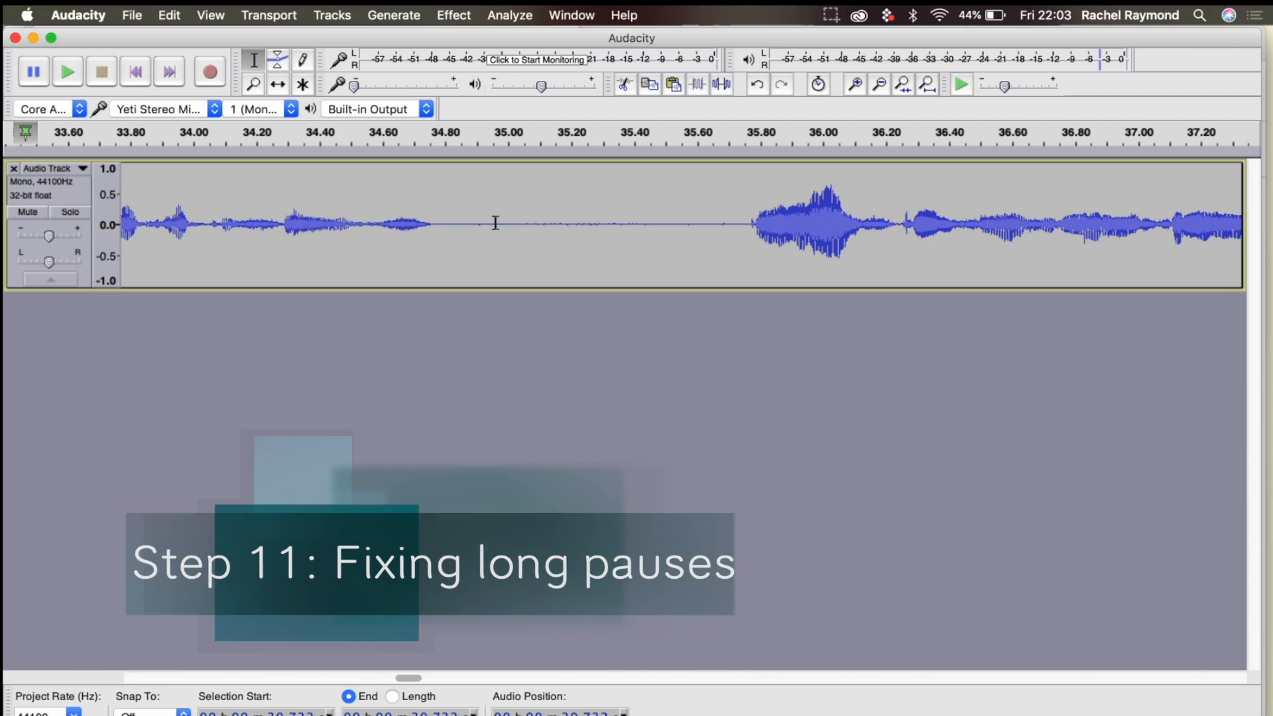
drag(474, 222, 728, 247)
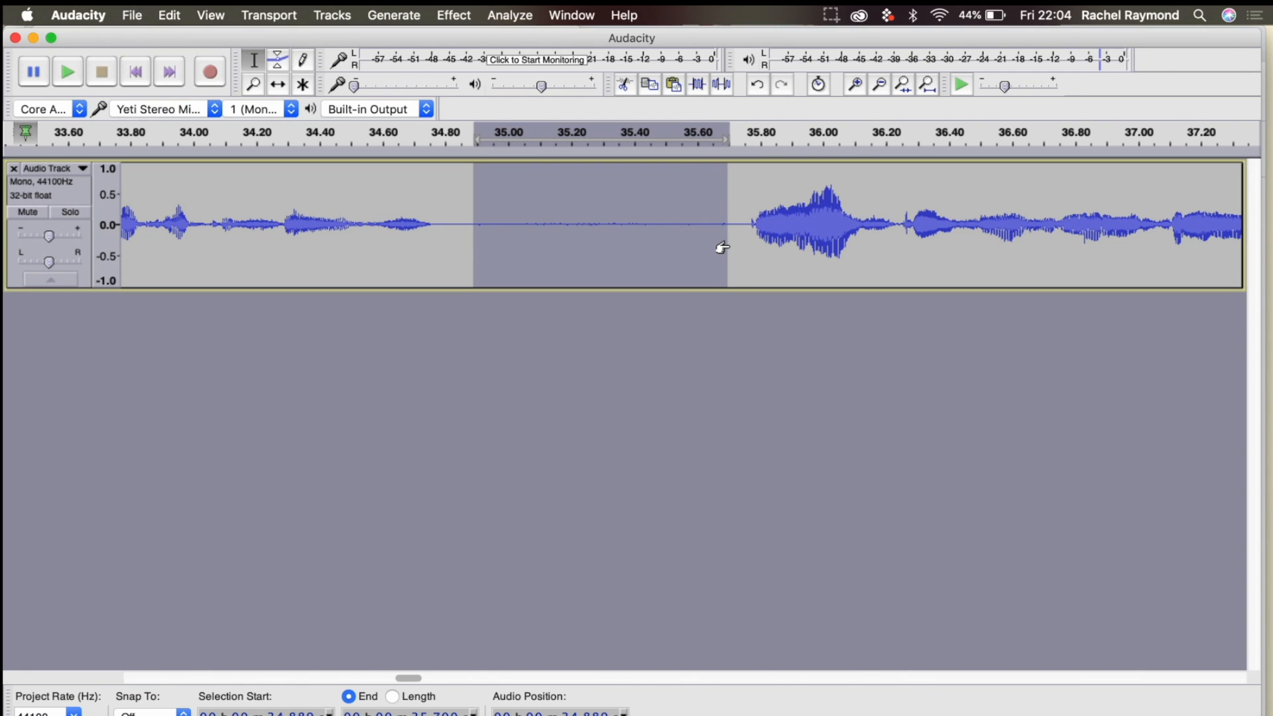
key(Delete)
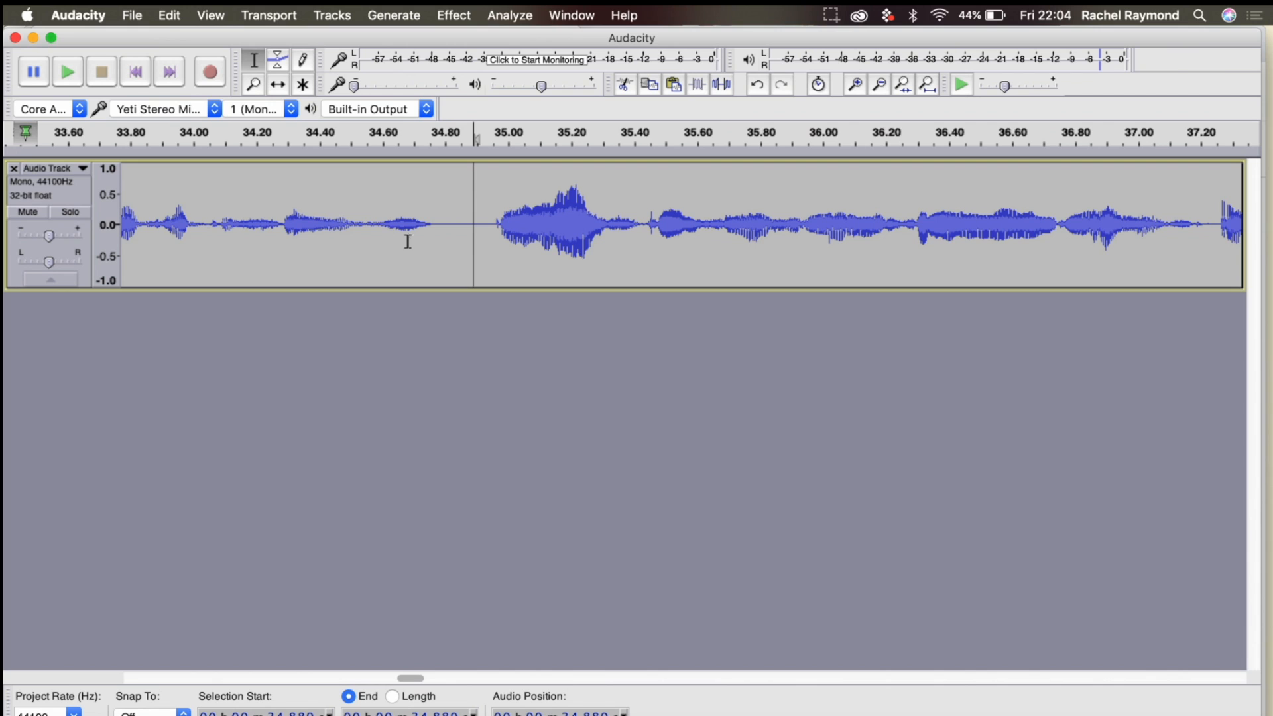
click(445, 230)
click(171, 230)
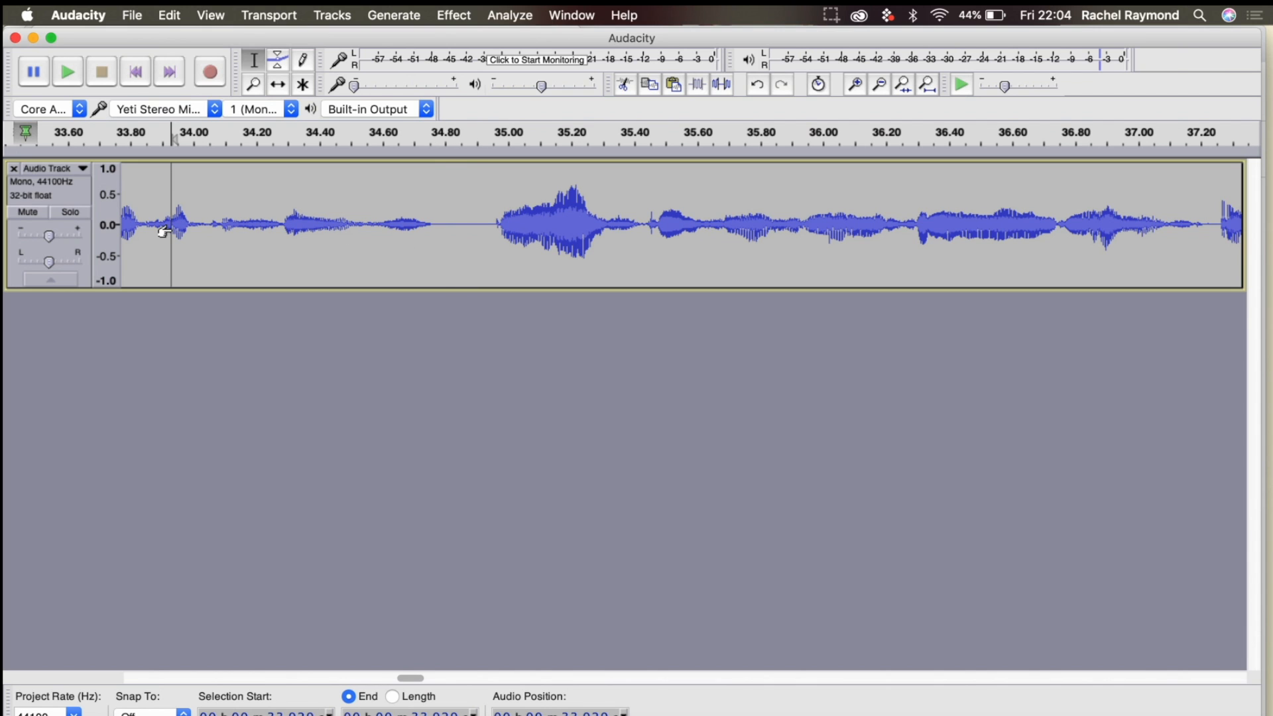
key(space)
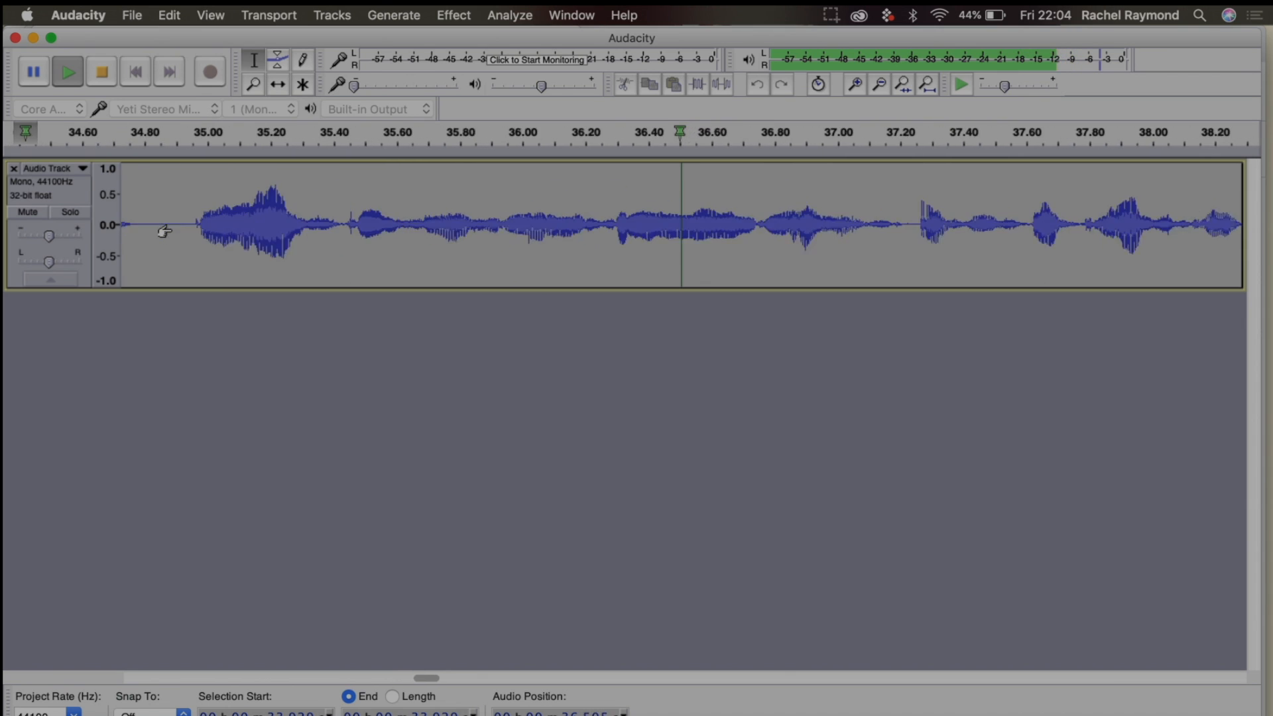
key(space)
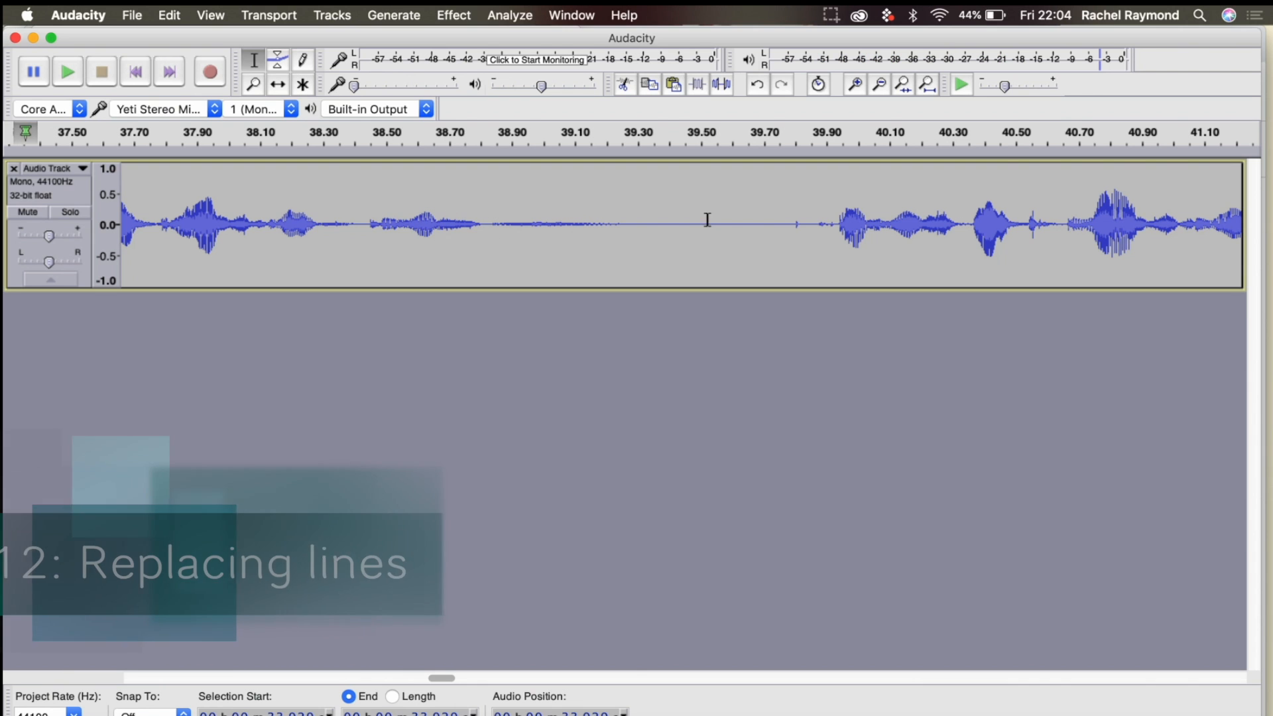
Step: Play the line that starts after the pause, from about 39.7 s
click(765, 229)
key(space)
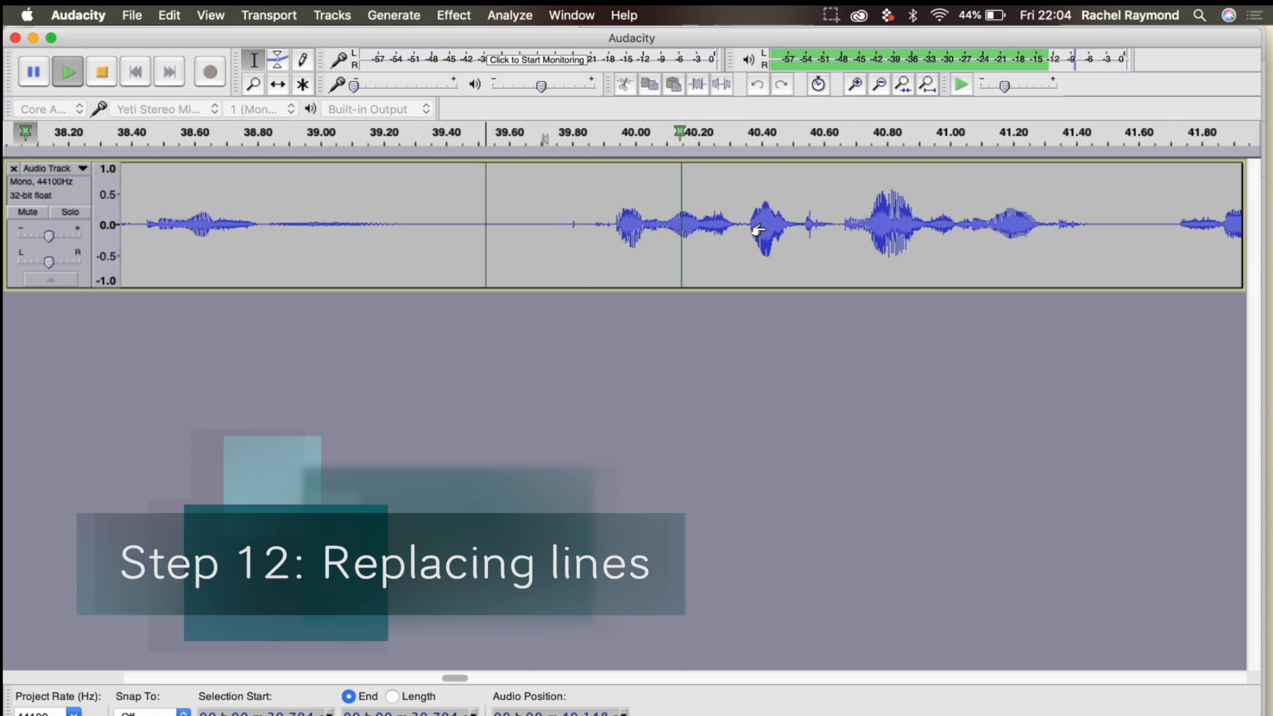
key(space)
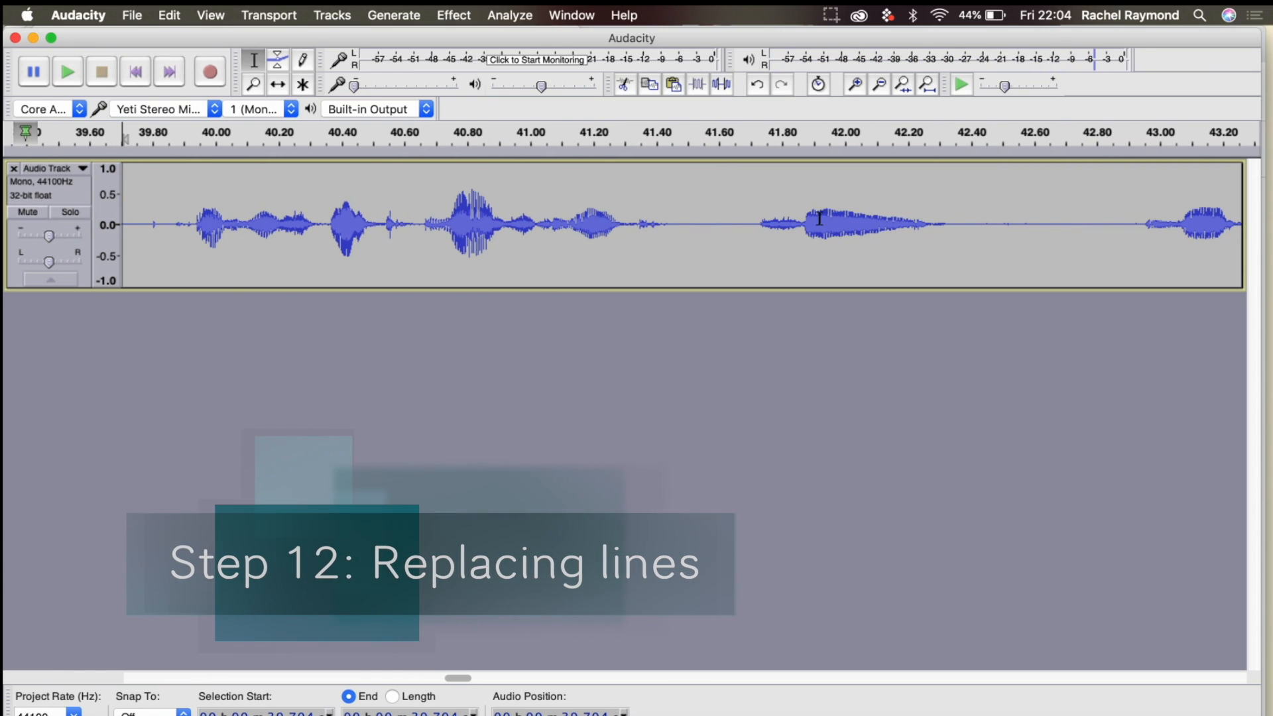
Step: Play the earlier line from about 35.56 s and place the cursor in the gap at about 37.22 s
scroll(689, 219, left, 3)
scroll(688, 218, left, 6)
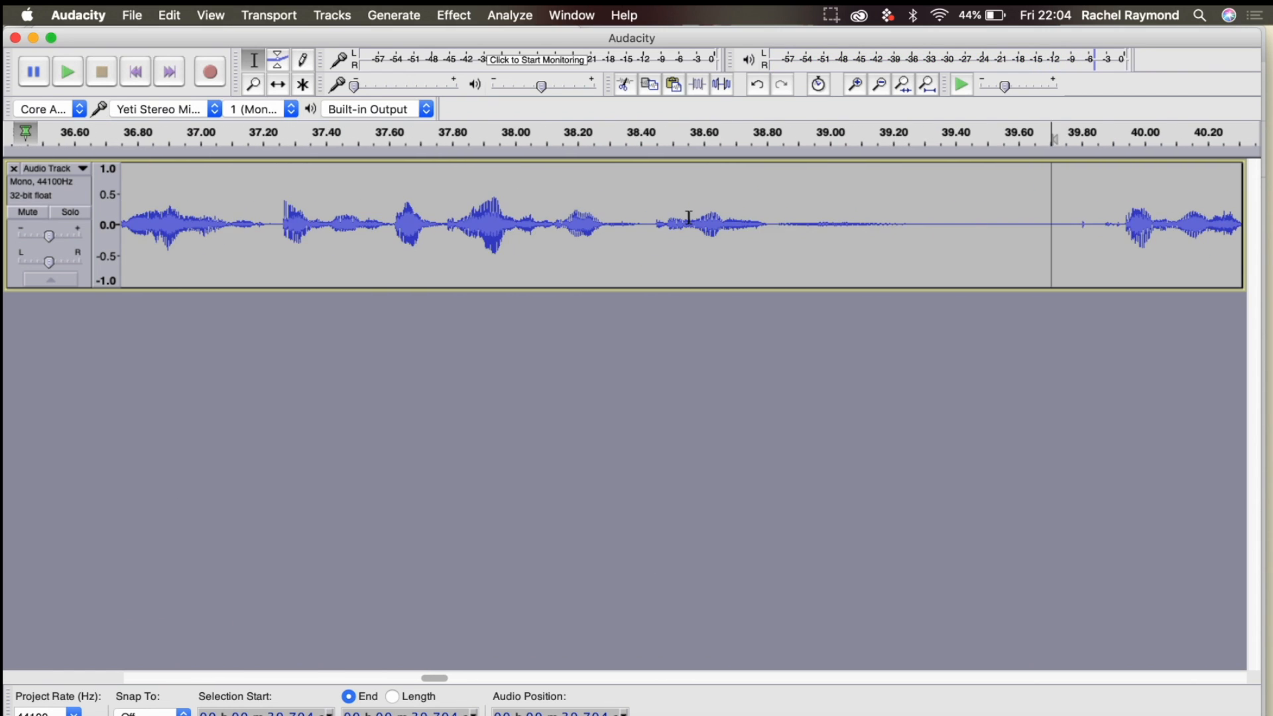
scroll(686, 219, right, 3)
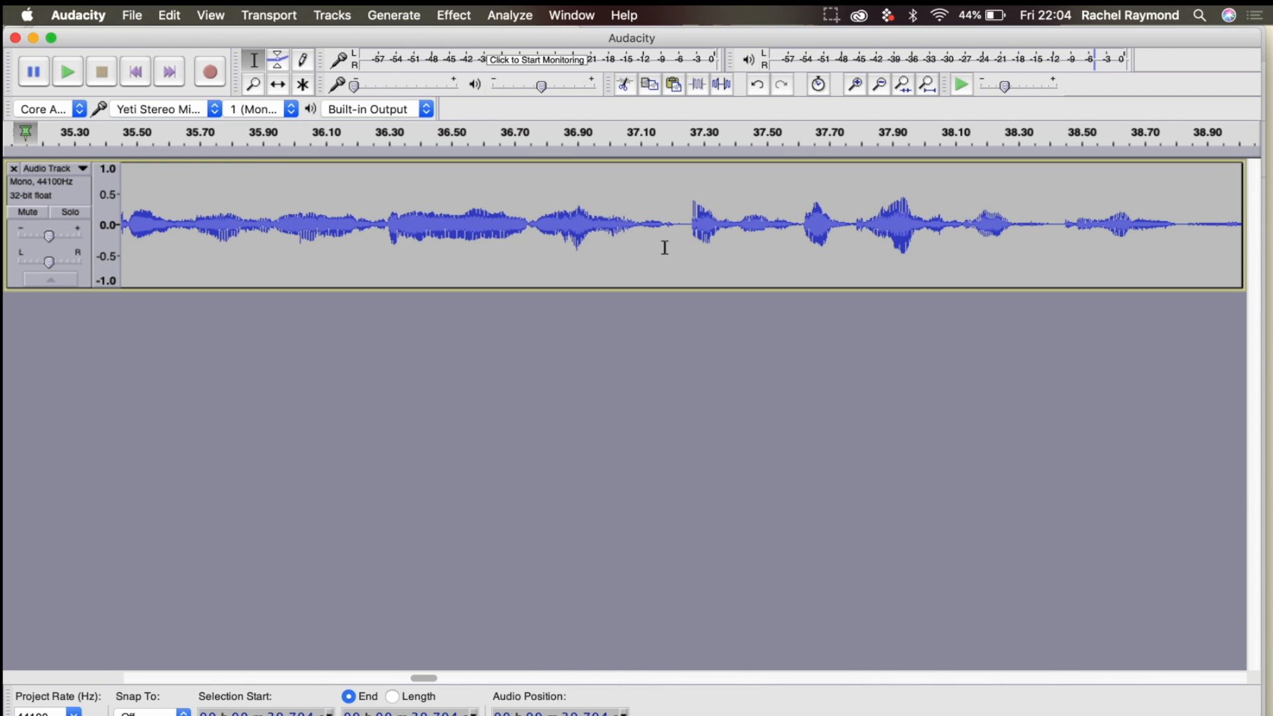
scroll(377, 223, left, 3)
click(375, 224)
key(space)
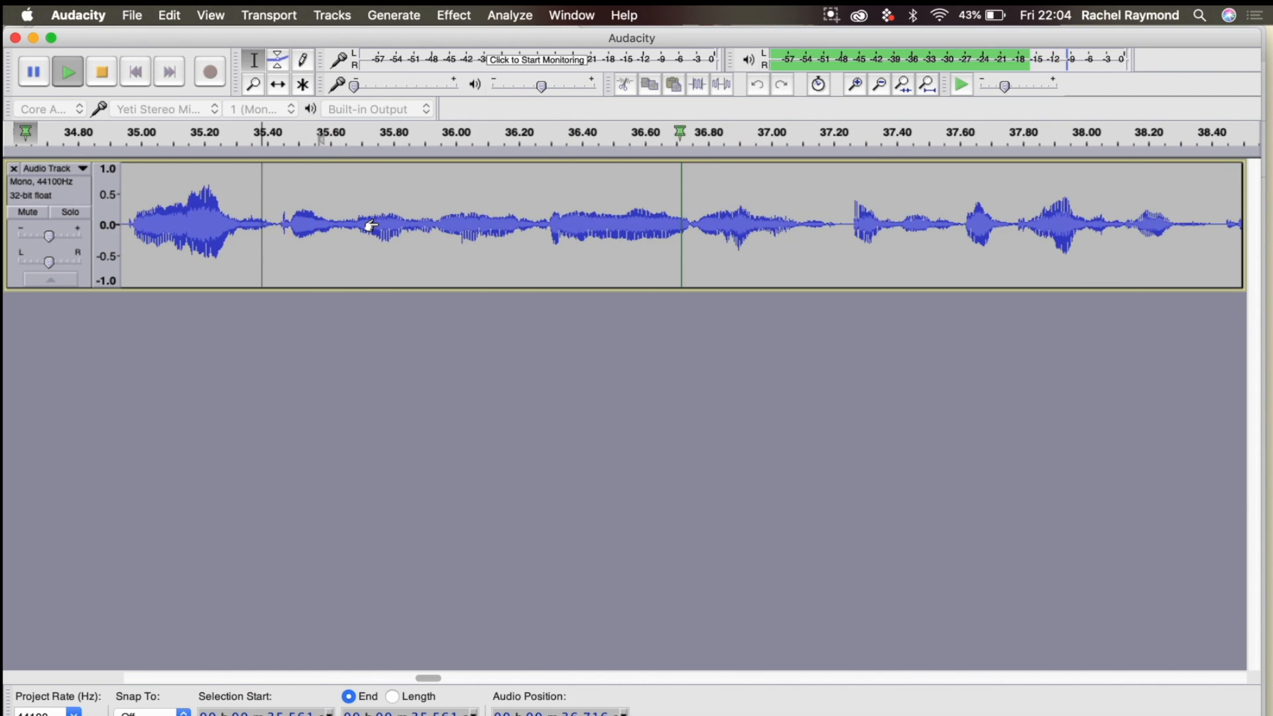
key(space)
click(586, 238)
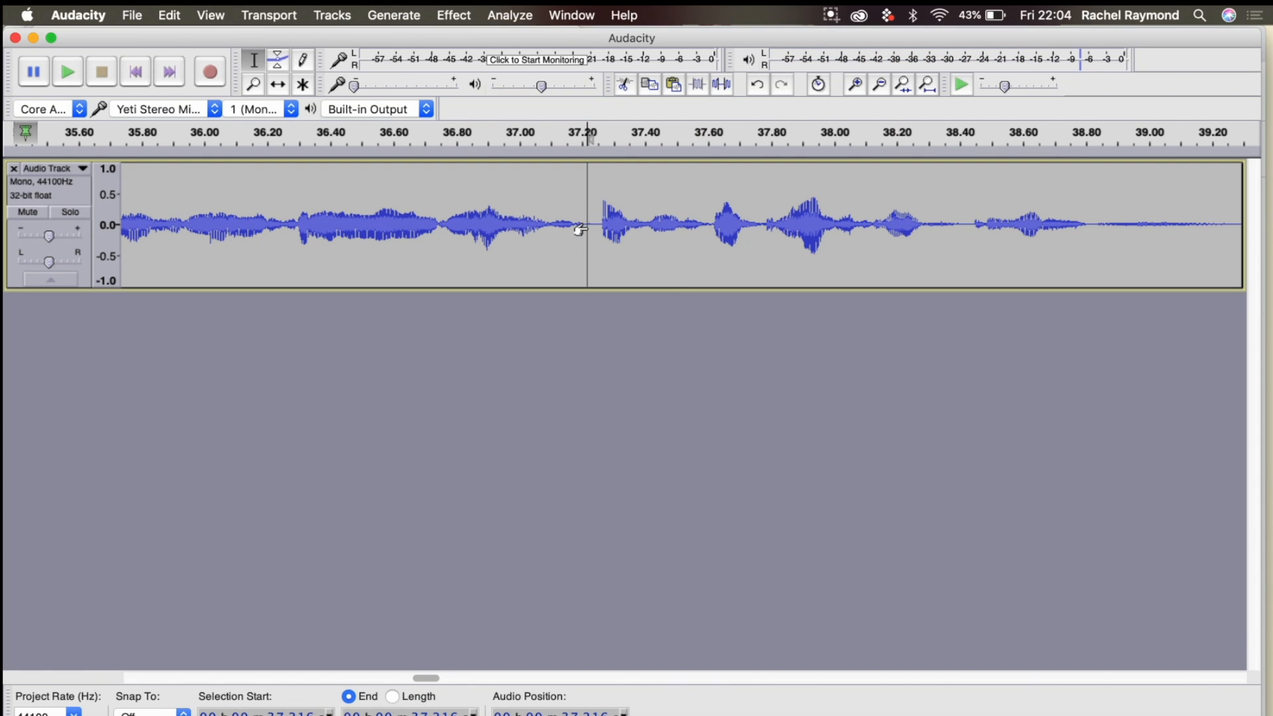
Step: Play the words from about 37.23 to 37.59 s, and cut the whole line from about 37.21 to 39.29 s
drag(590, 223, 707, 225)
key(space)
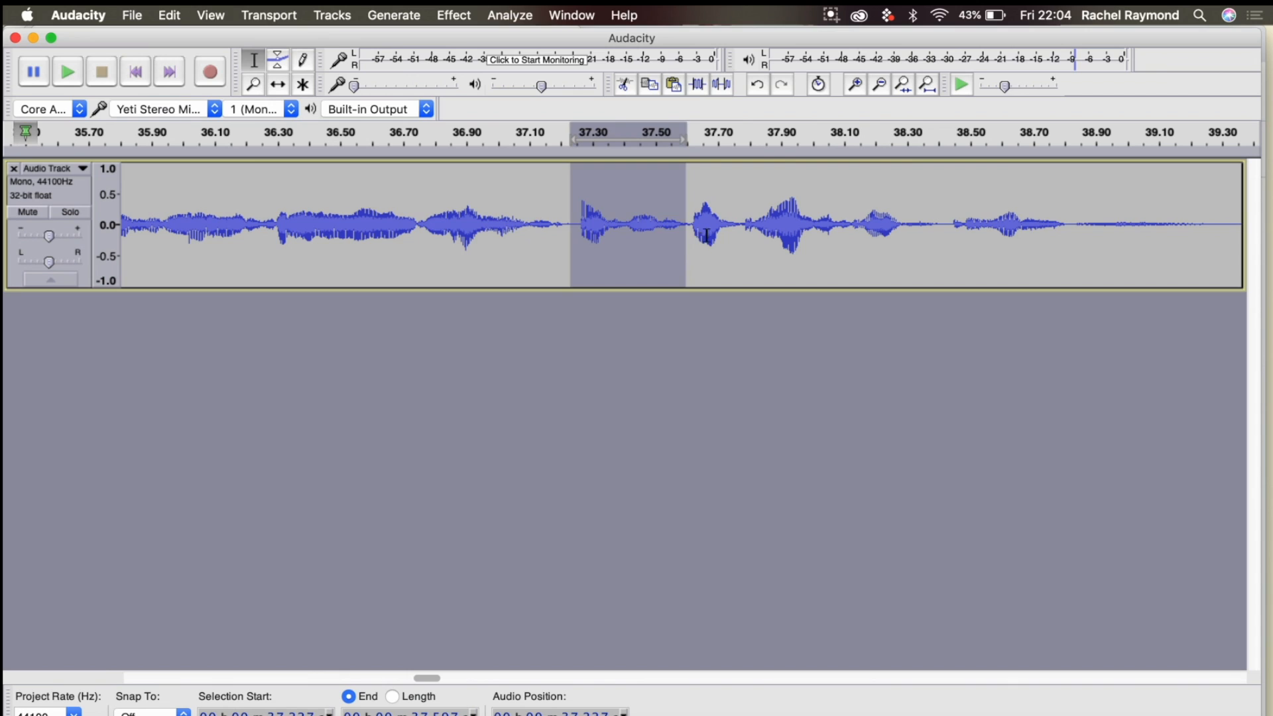
click(679, 252)
drag(566, 219, 1218, 224)
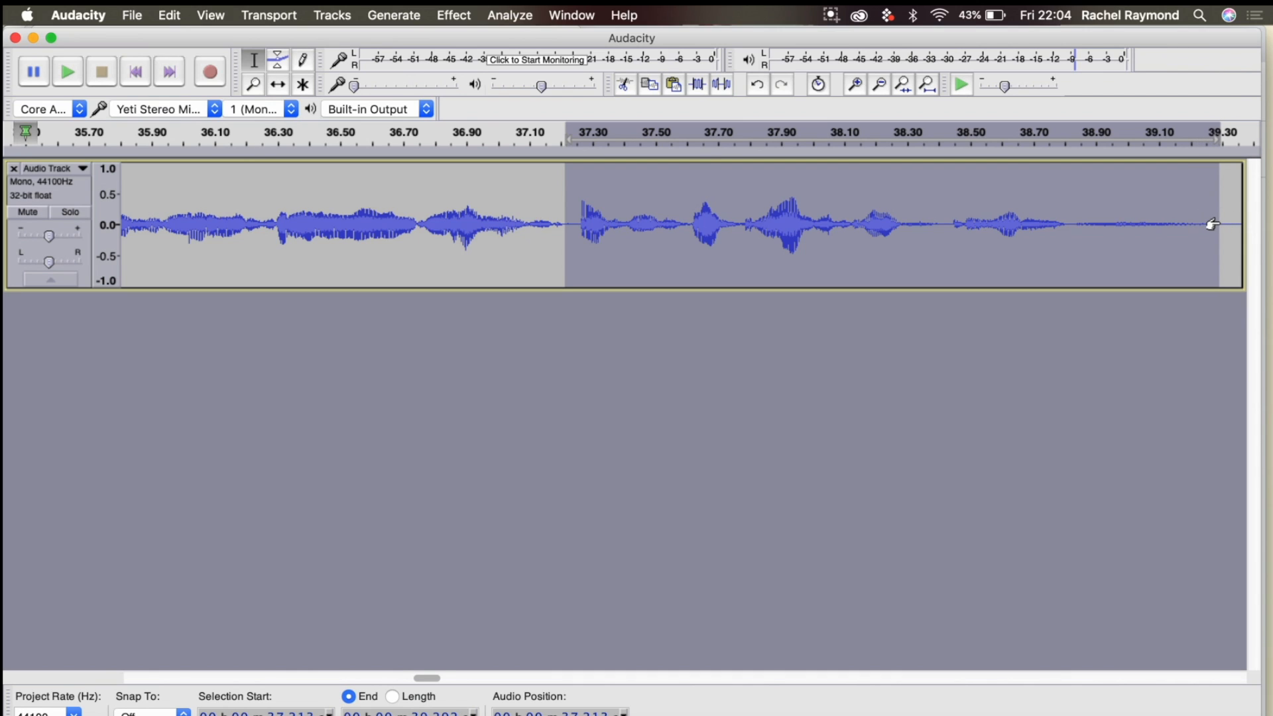
key(Delete)
Step: Paste the cut line into a new project, and return to the commentary project
click(132, 15)
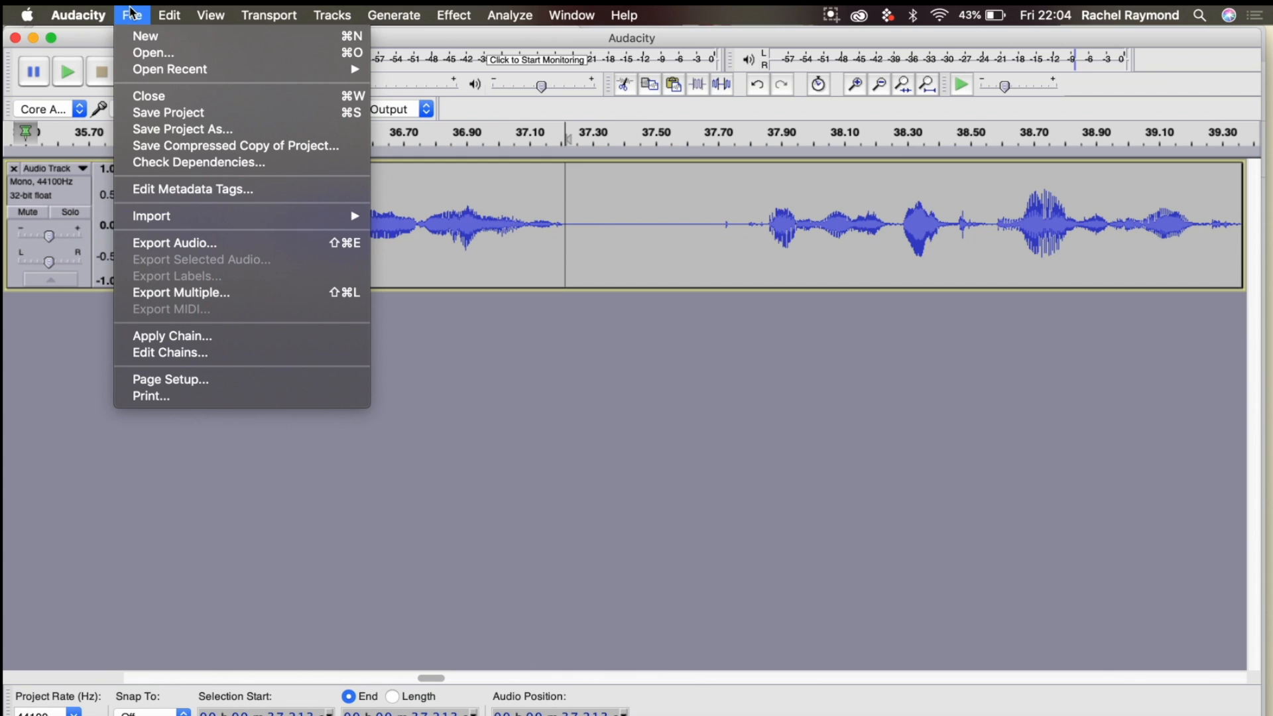
click(153, 36)
key(super+v)
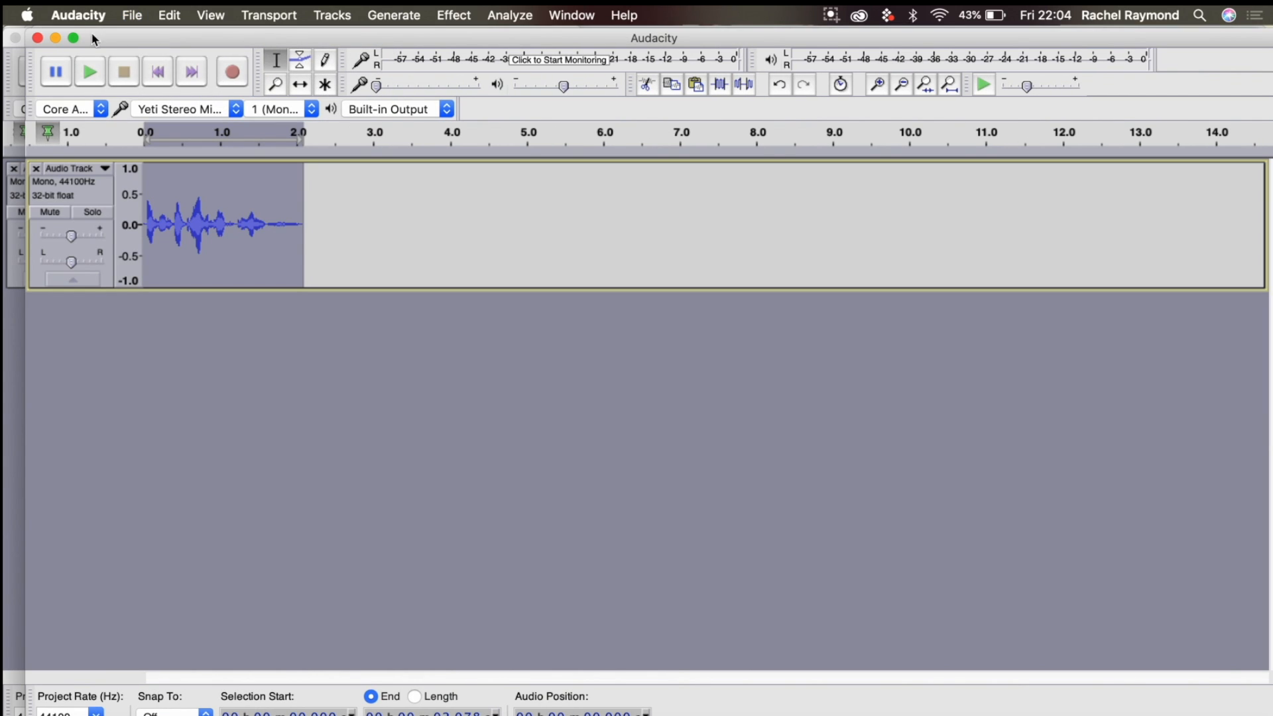
key(ctrl+Up)
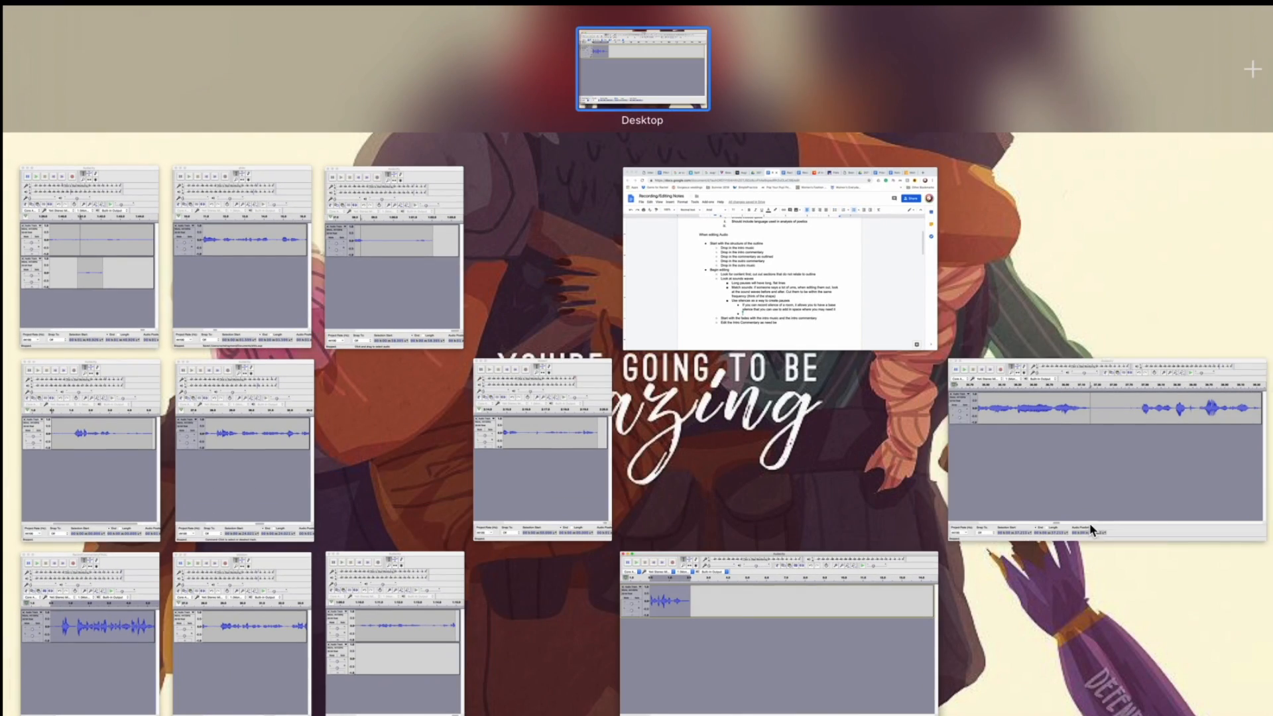
click(1158, 492)
Step: Play the commentary from about 34.79 s to hear how it runs across the cut
scroll(291, 198, left, 10)
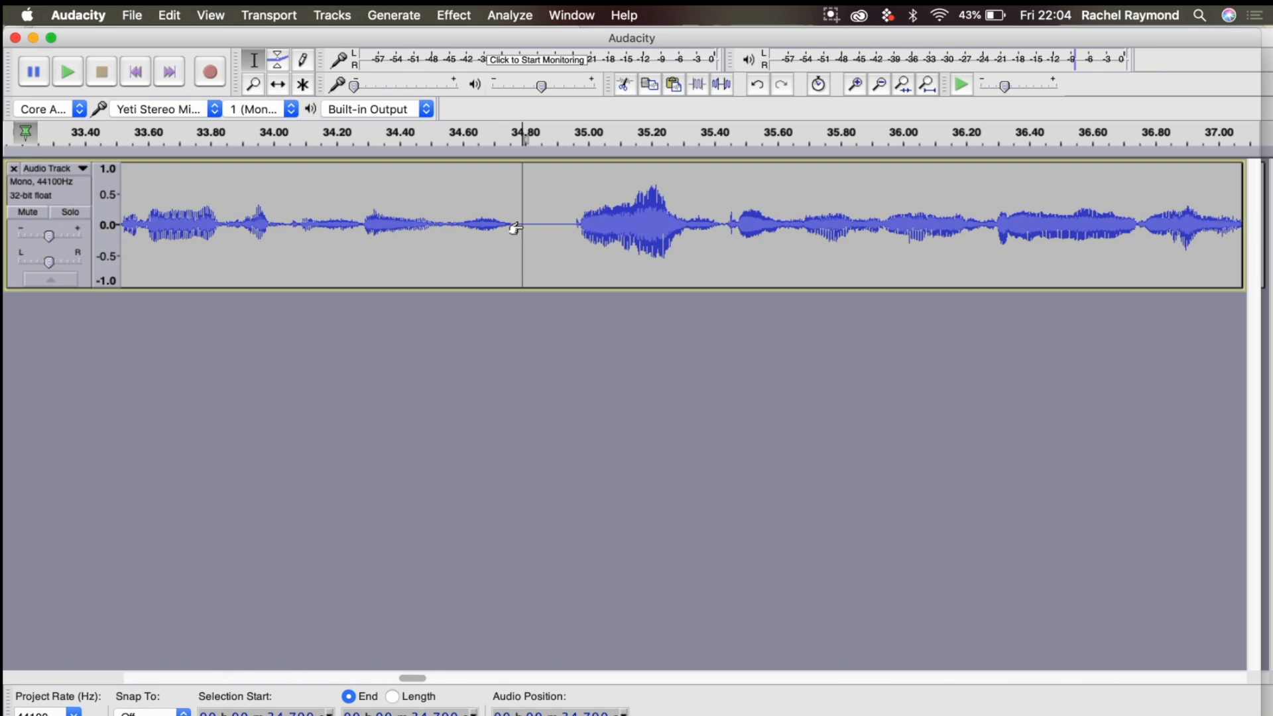
key(space)
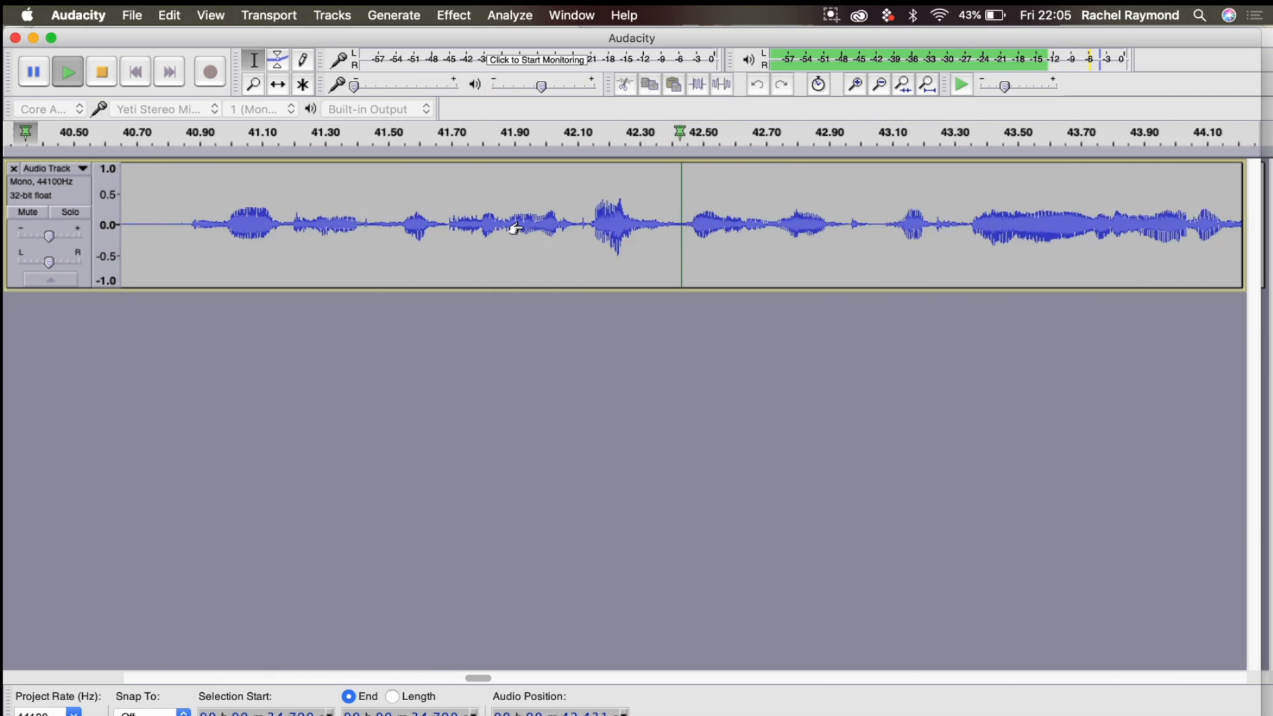
key(space)
Step: Delete the silence left after the cut, from about 37.24 to 37.85 s, stopping just before the next word
scroll(620, 254, left, 10)
scroll(620, 254, left, 10)
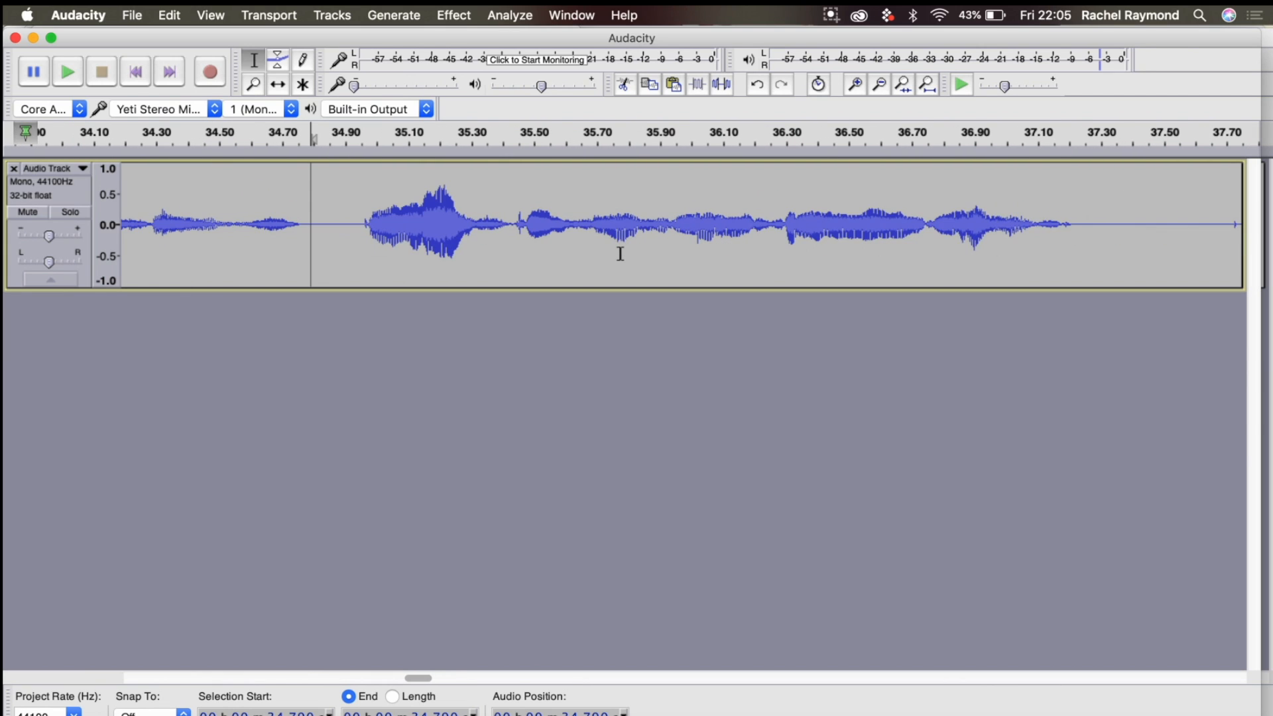
scroll(621, 254, right, 5)
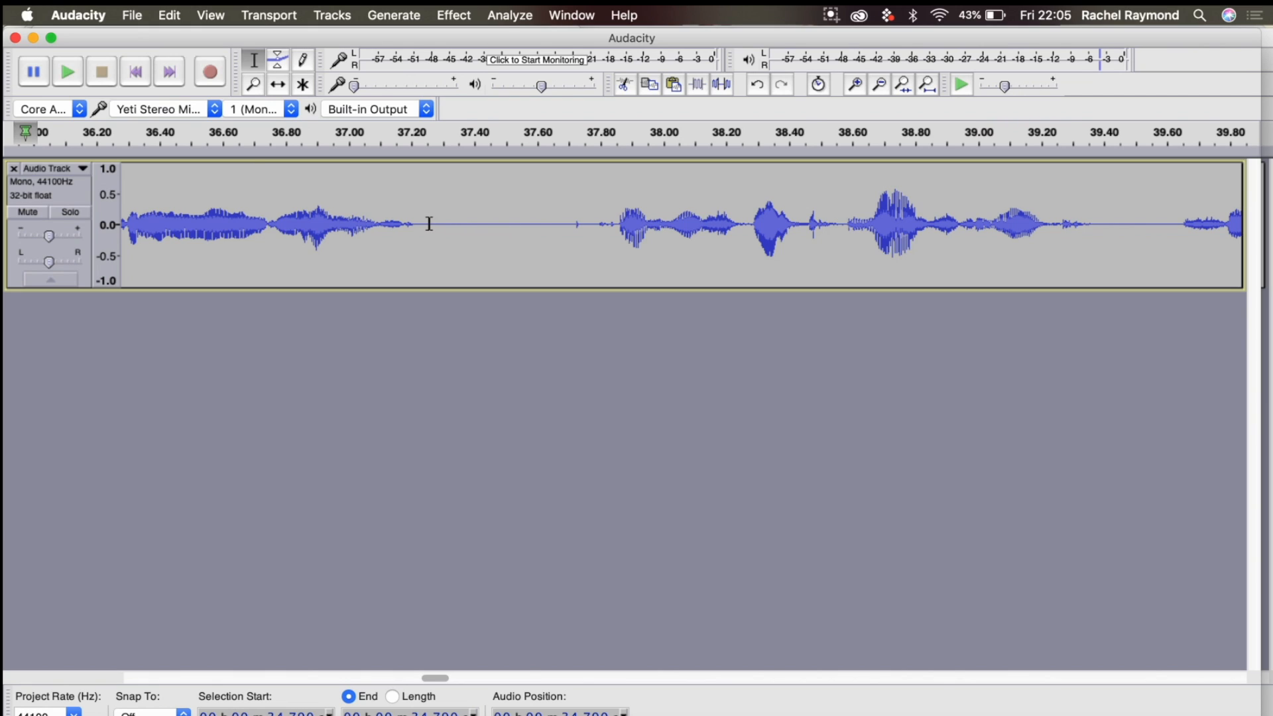
drag(423, 224, 565, 236)
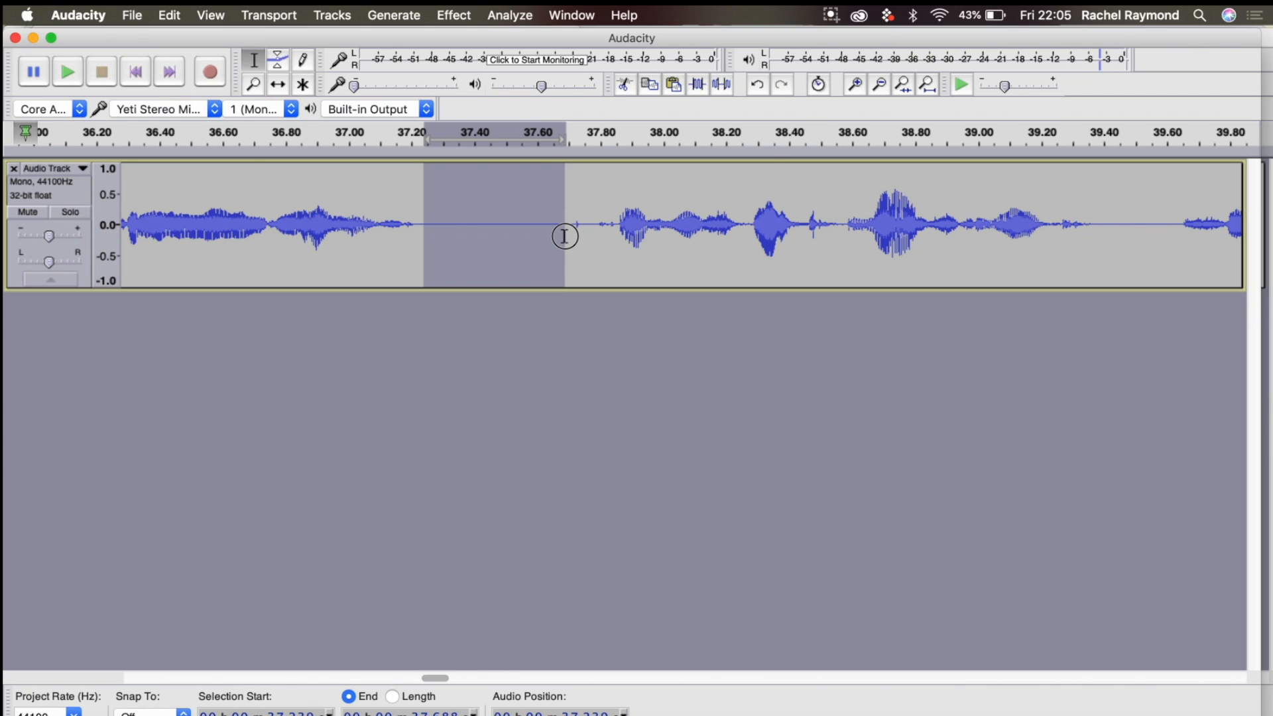
drag(567, 237, 615, 238)
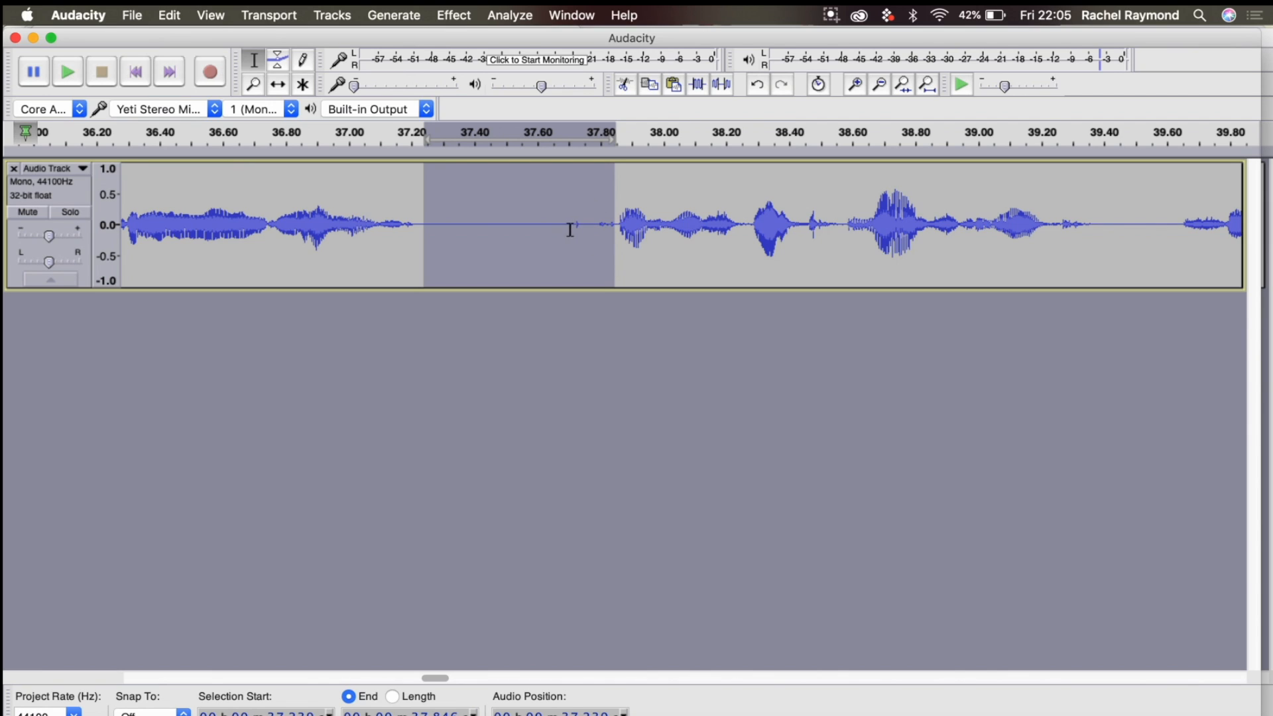
scroll(609, 229, up, 5)
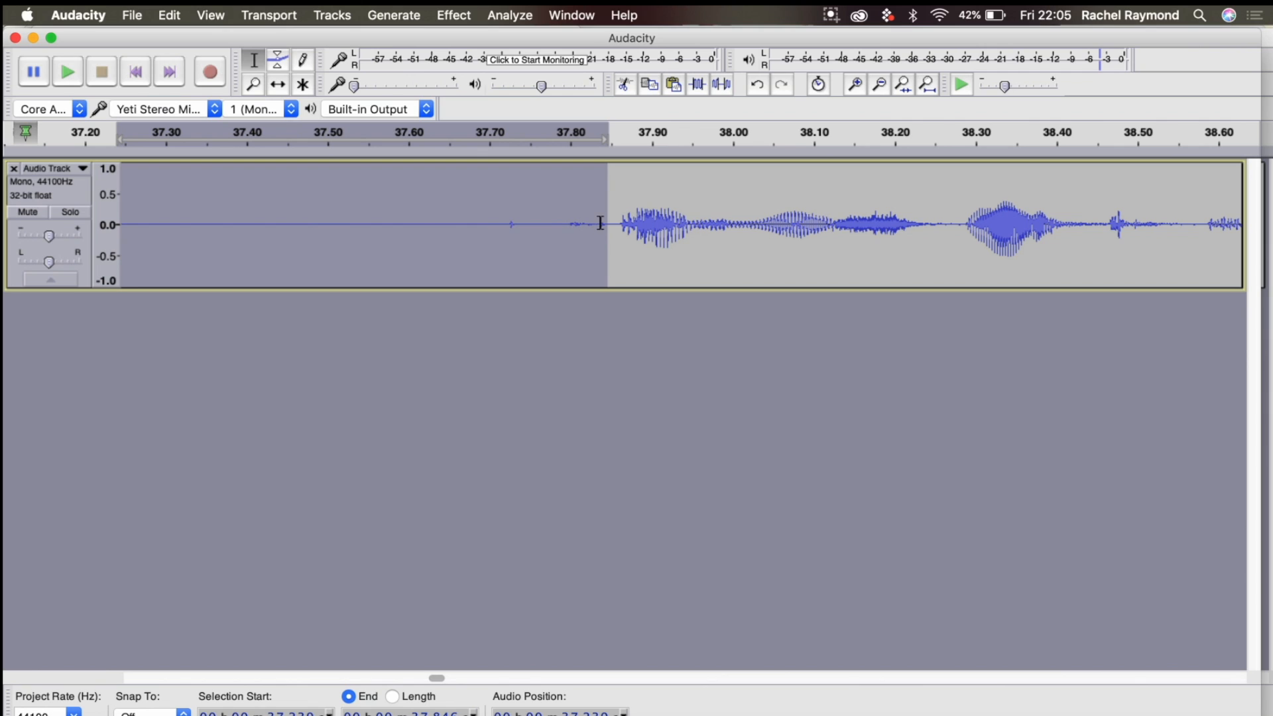
scroll(610, 225, down, 2)
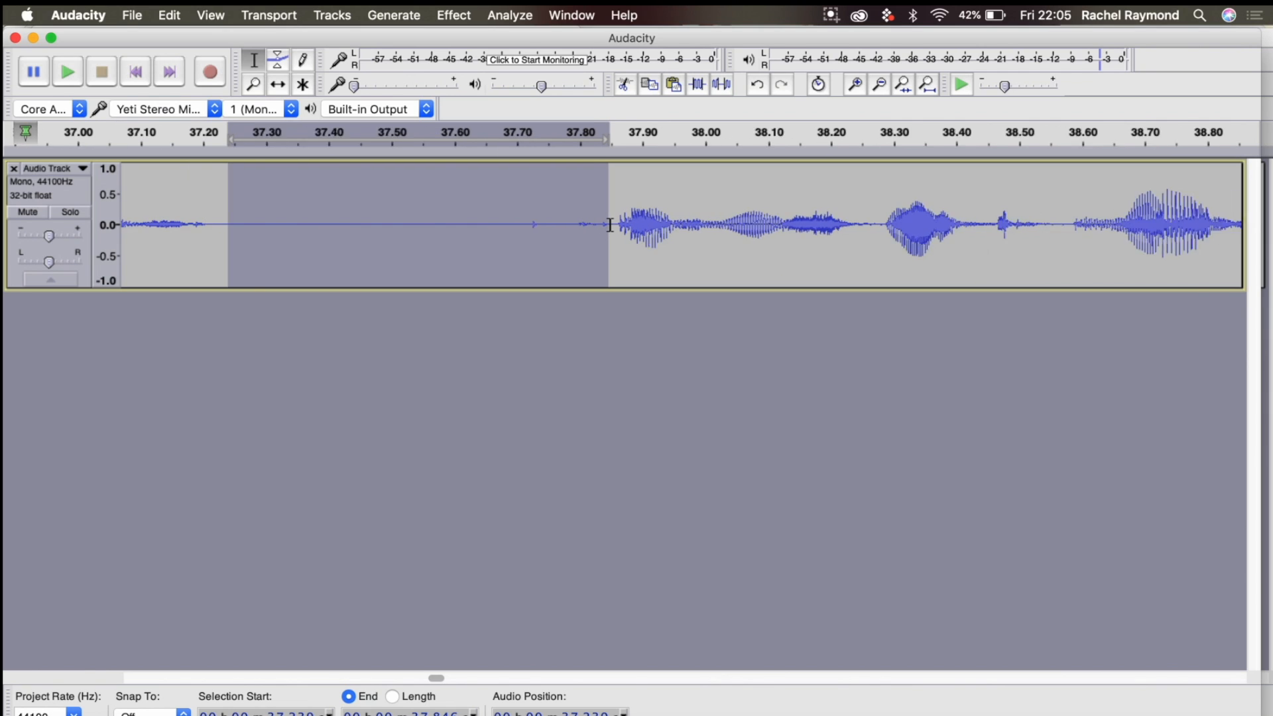
key(Left)
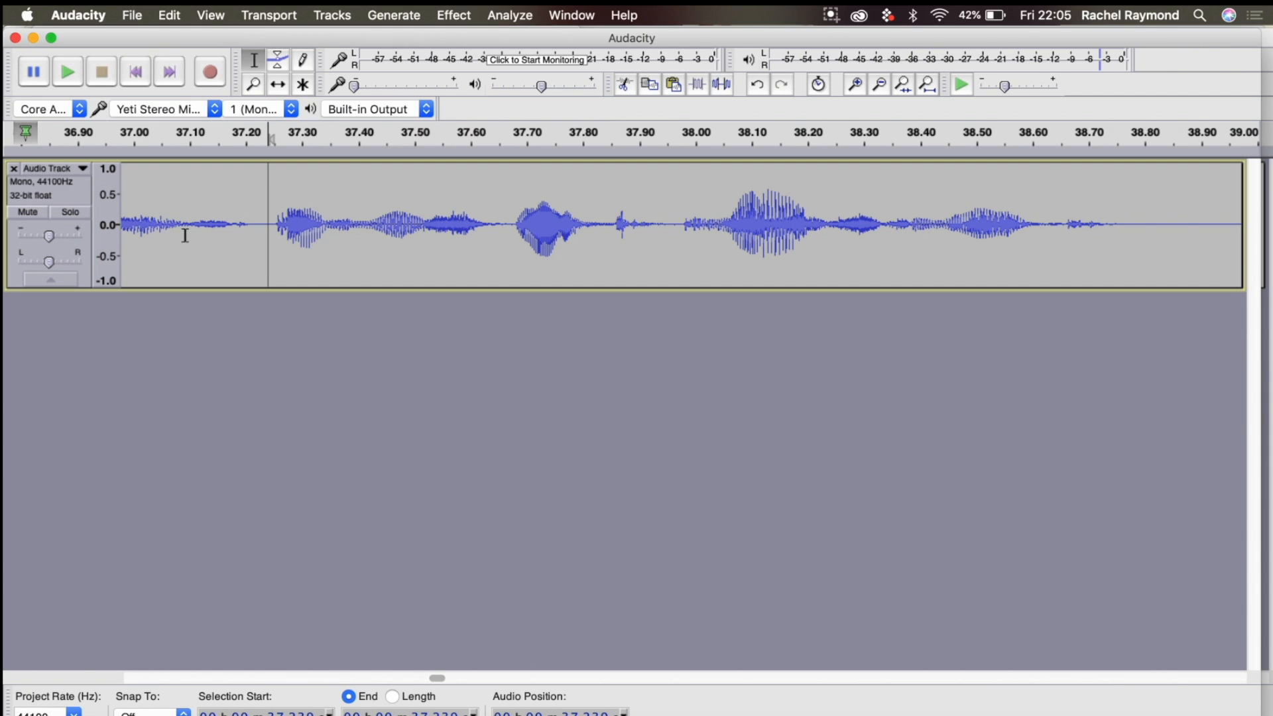
Step: Play the new join from about 35.43 s
scroll(185, 236, left, 6)
scroll(185, 236, left, 3)
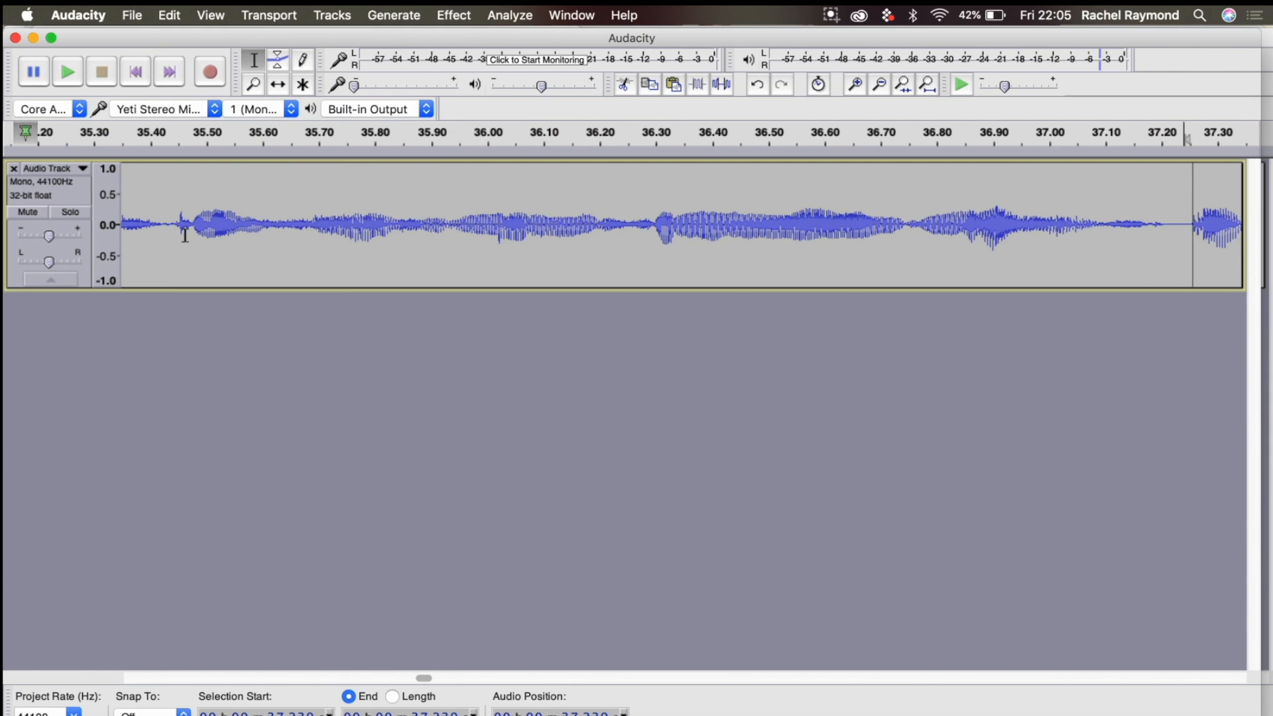
click(173, 229)
key(space)
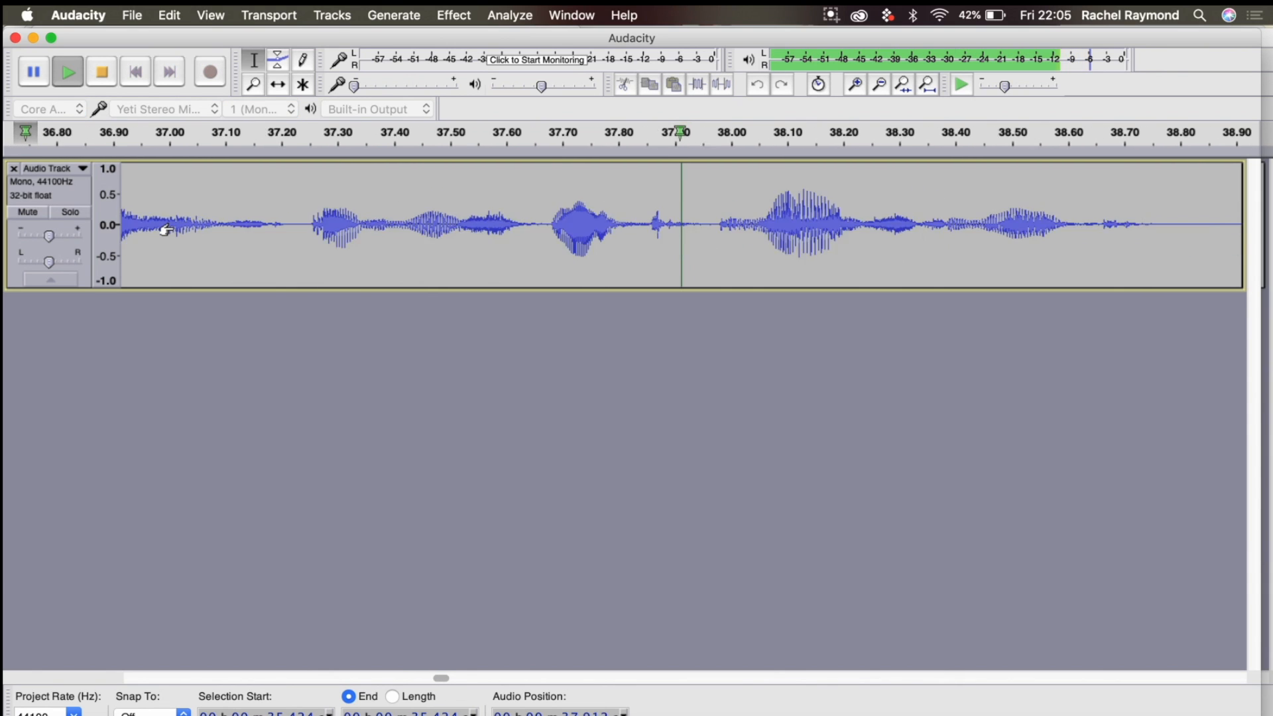
key(space)
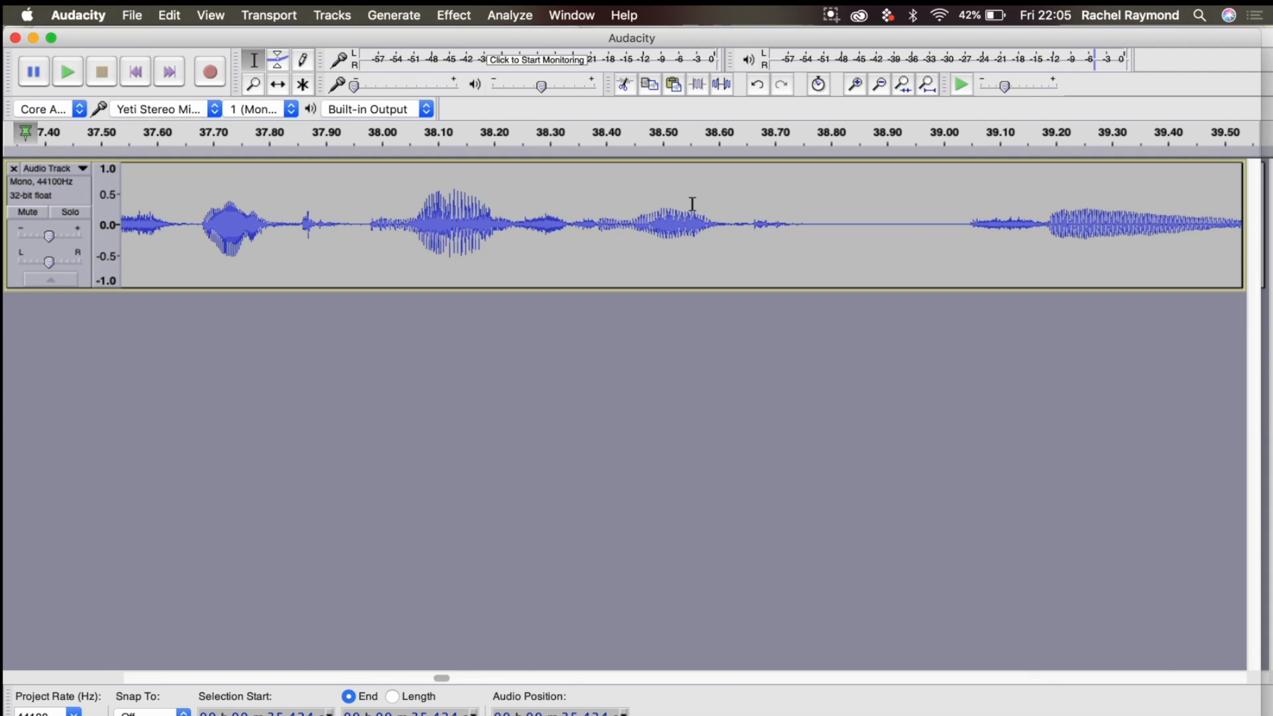
Step: Shorten the following pause by deleting the silence from about 38.78 to 39.03 s and the sliver from about 38.76 to 38.79 s
scroll(725, 243, right, 3)
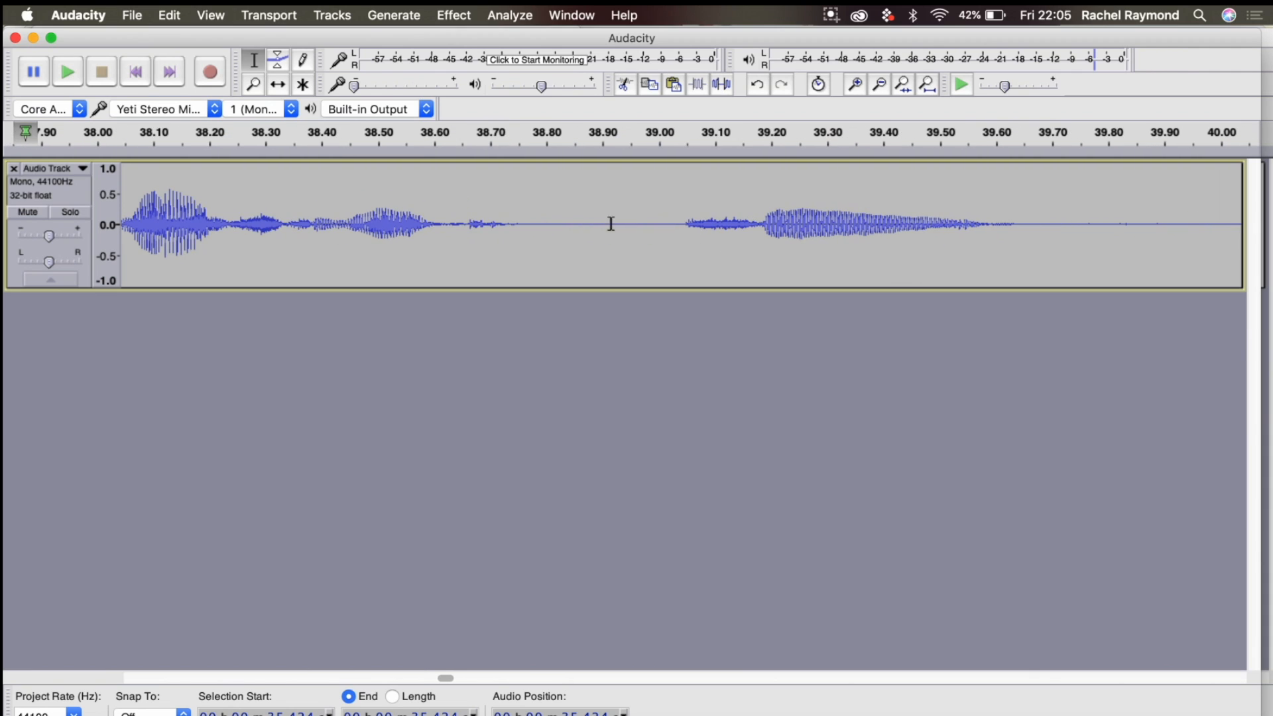
drag(537, 223, 676, 238)
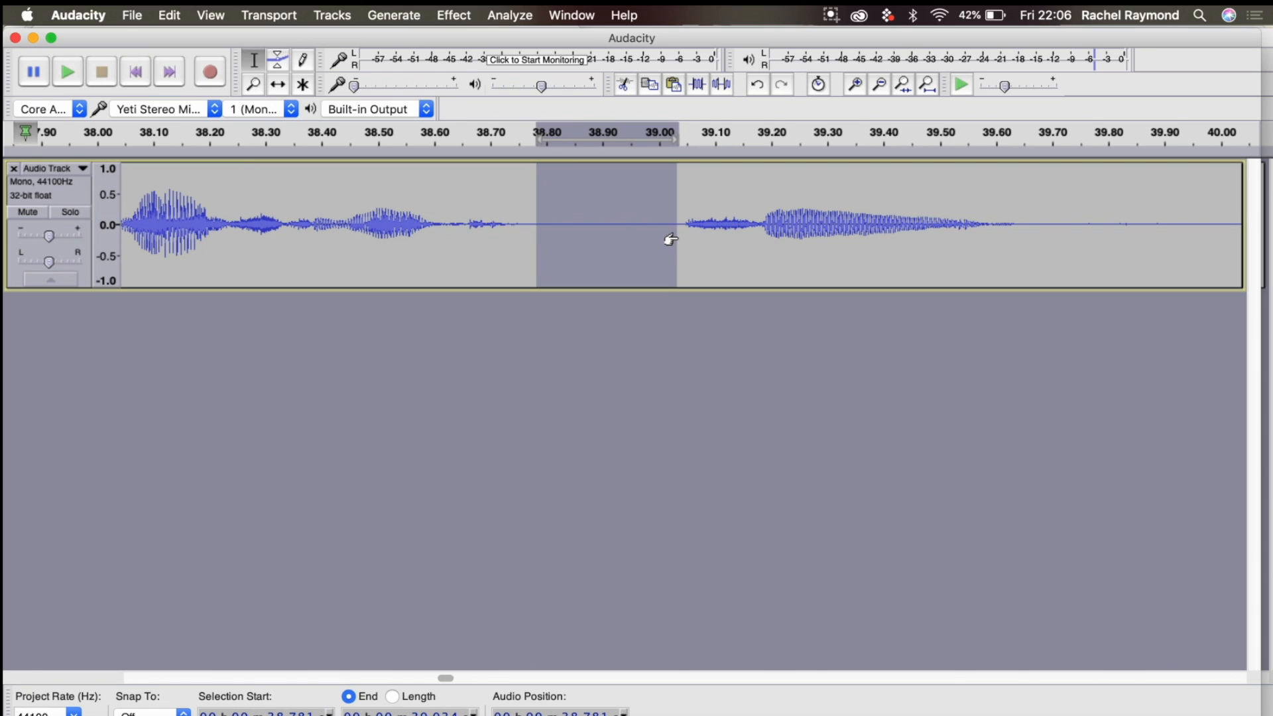
key(BackSpace)
drag(525, 224, 539, 224)
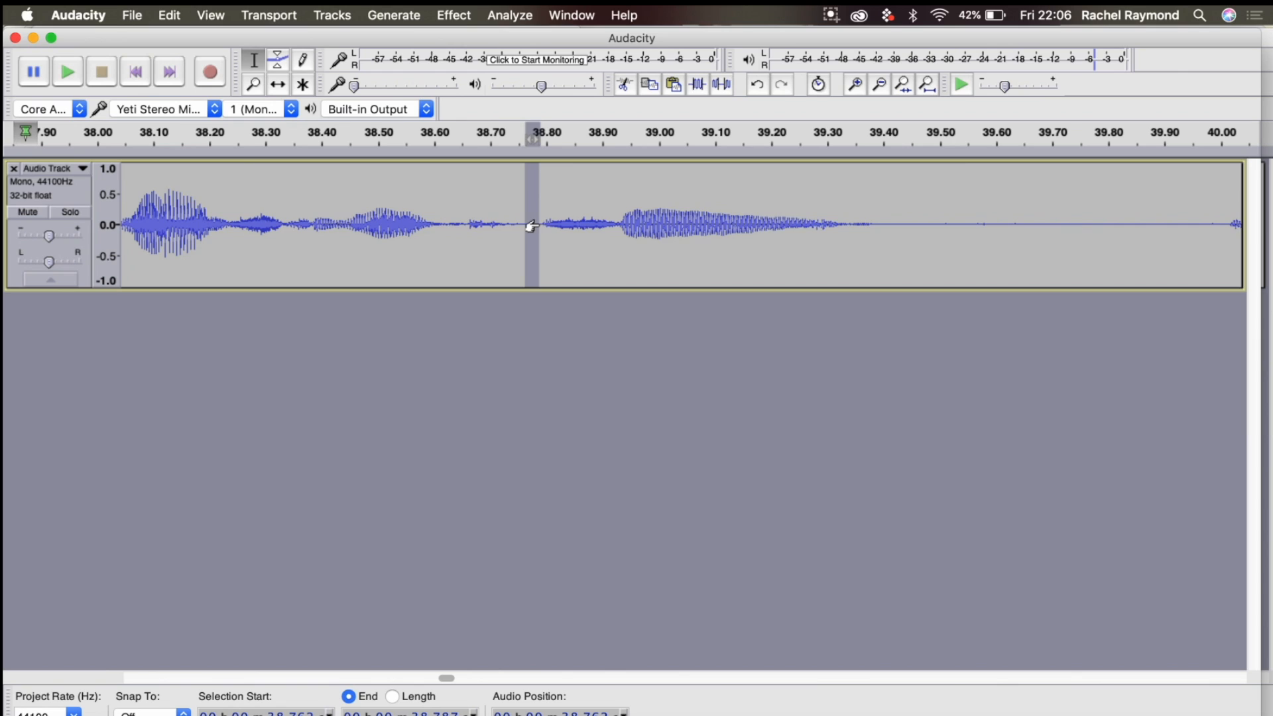
key(BackSpace)
Step: Delete the next long pause from about 39.38 to 39.97 s
scroll(758, 196, right, 3)
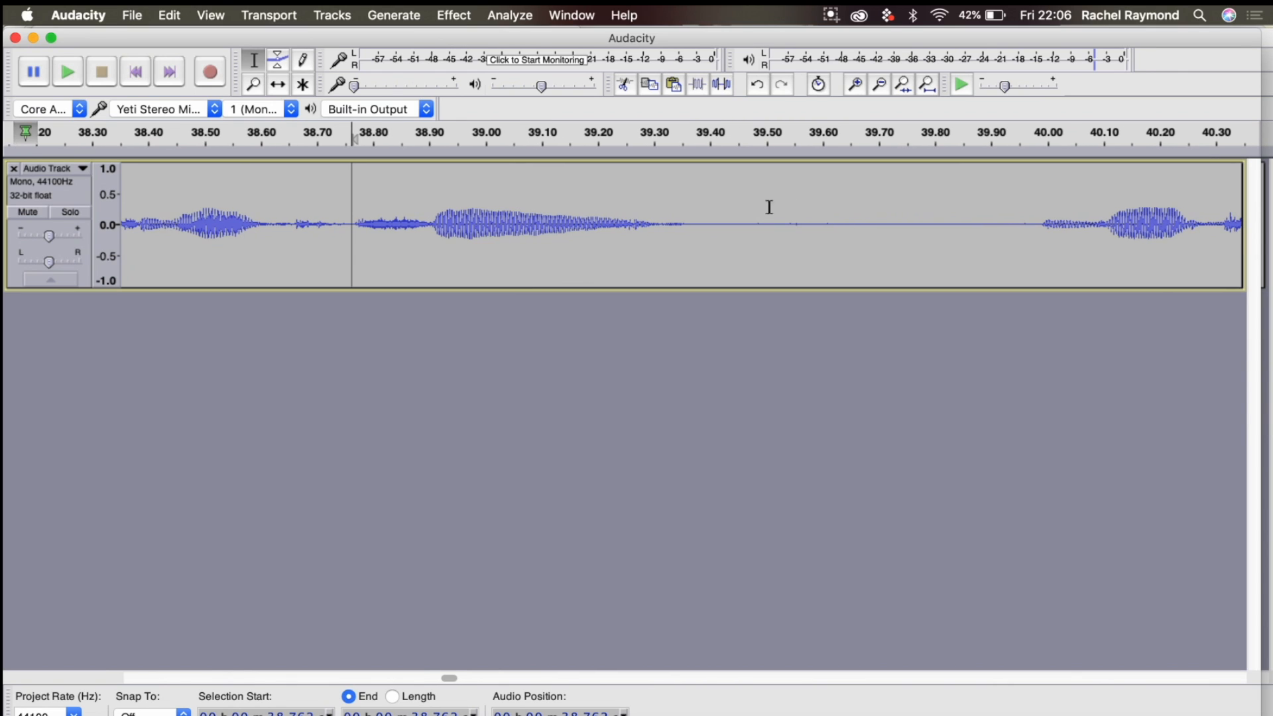
drag(697, 226, 1028, 222)
key(BackSpace)
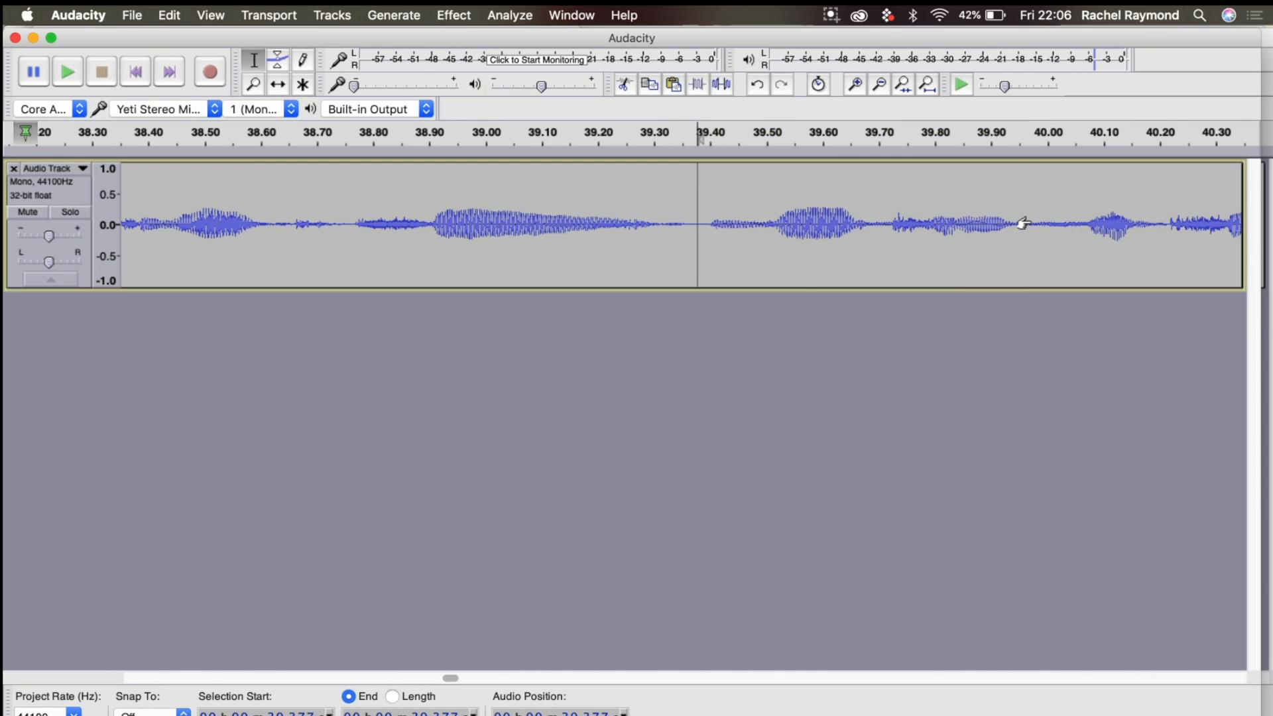
Step: Play the commentary from about 34.85 s to check the shortened pauses and listen to what follows
scroll(718, 248, left, 15)
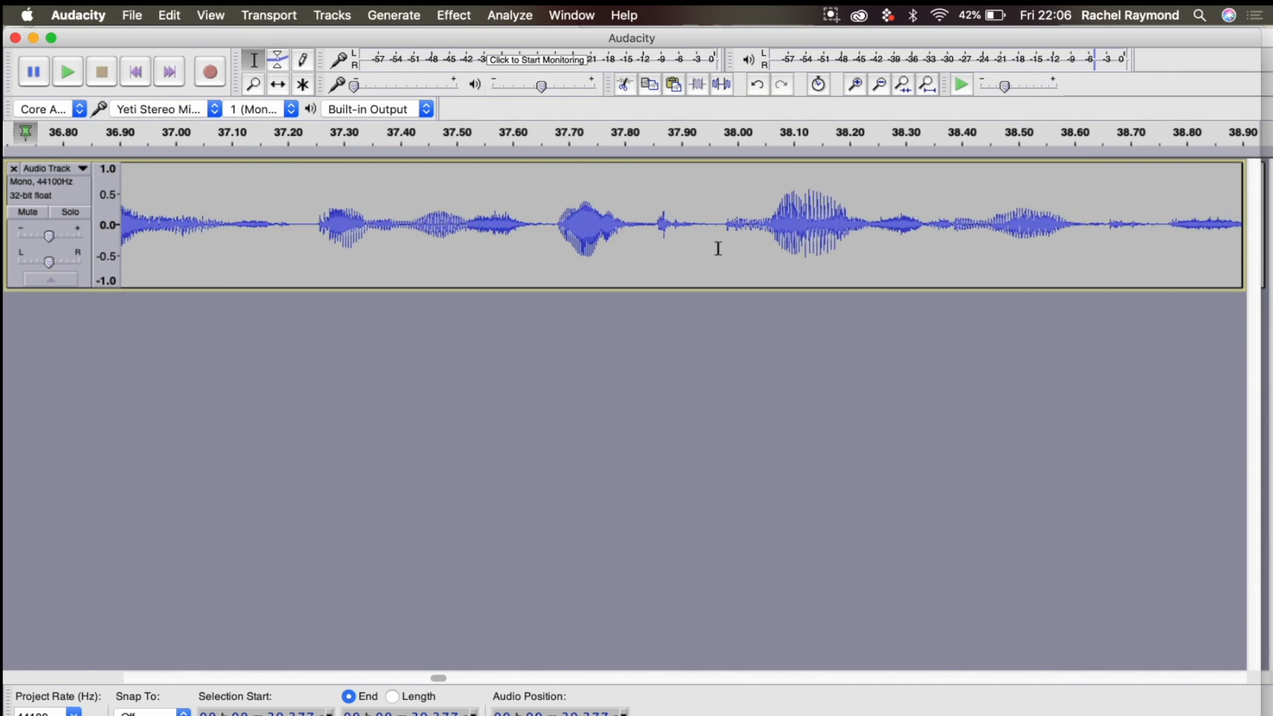
scroll(718, 249, left, 10)
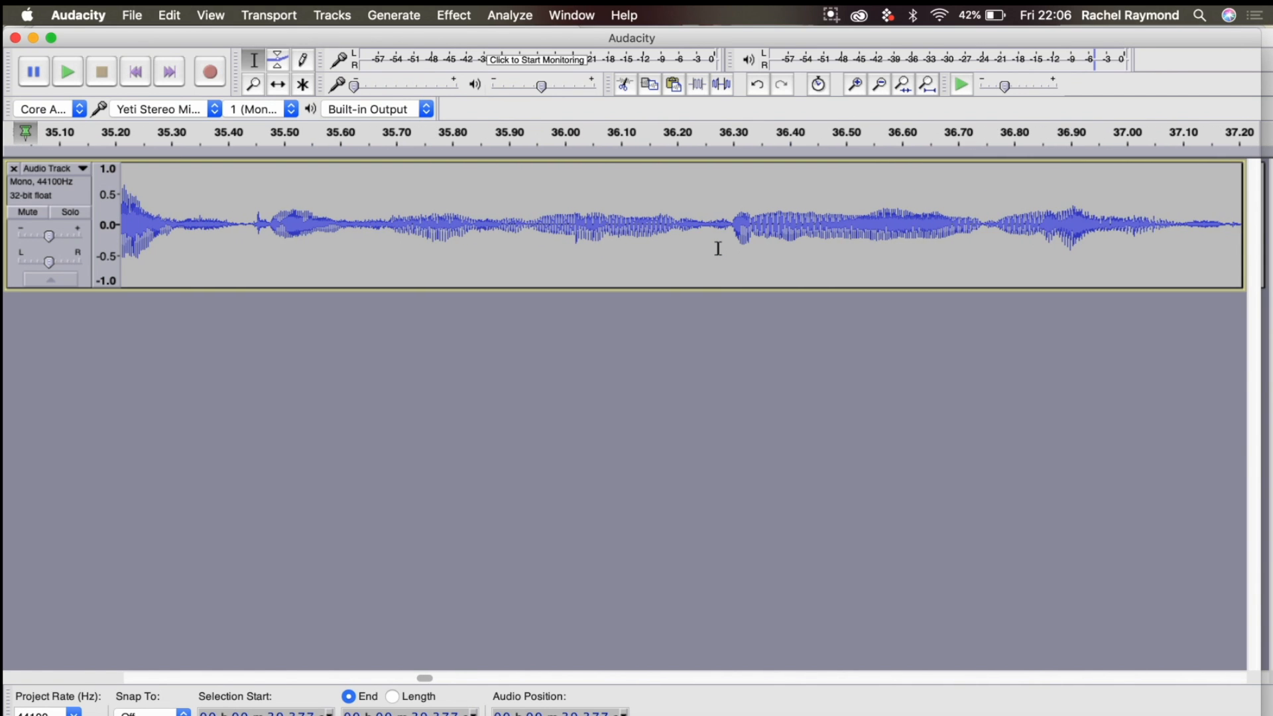
click(483, 224)
key(space)
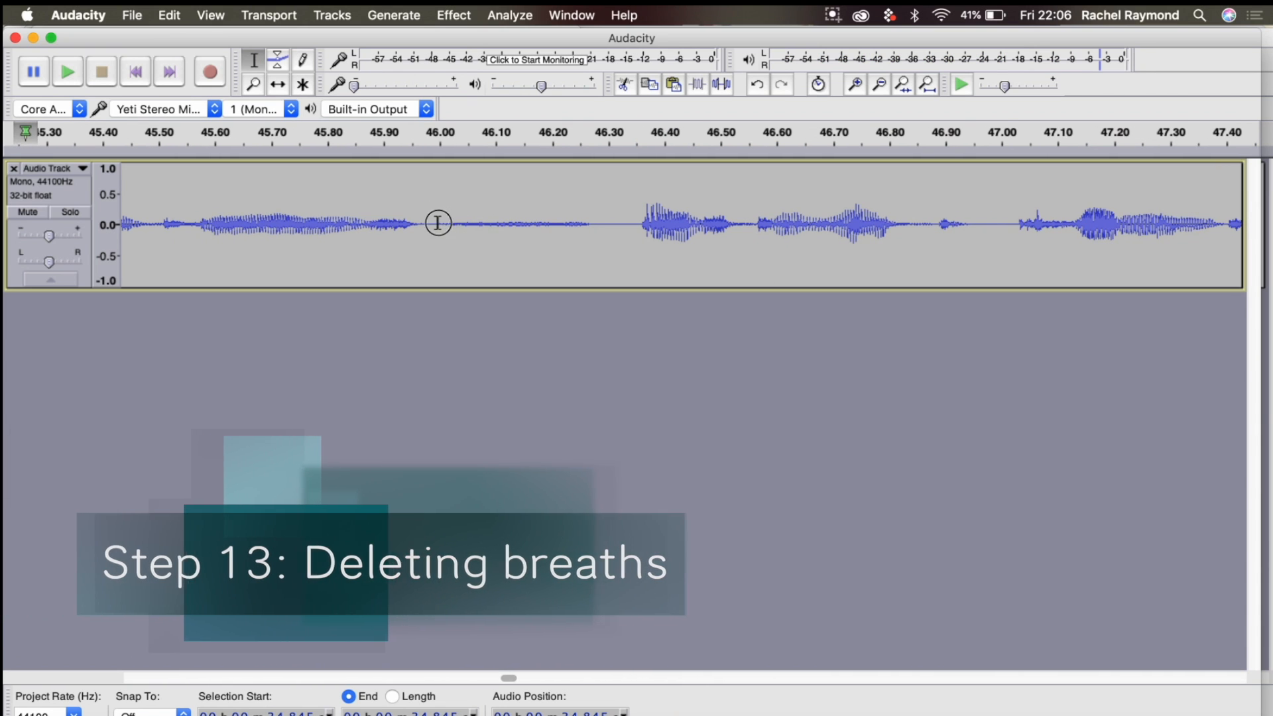
Step: Try deleting the breath from about 46.00 to 46.32 s, and undo the deletion
drag(441, 222, 588, 237)
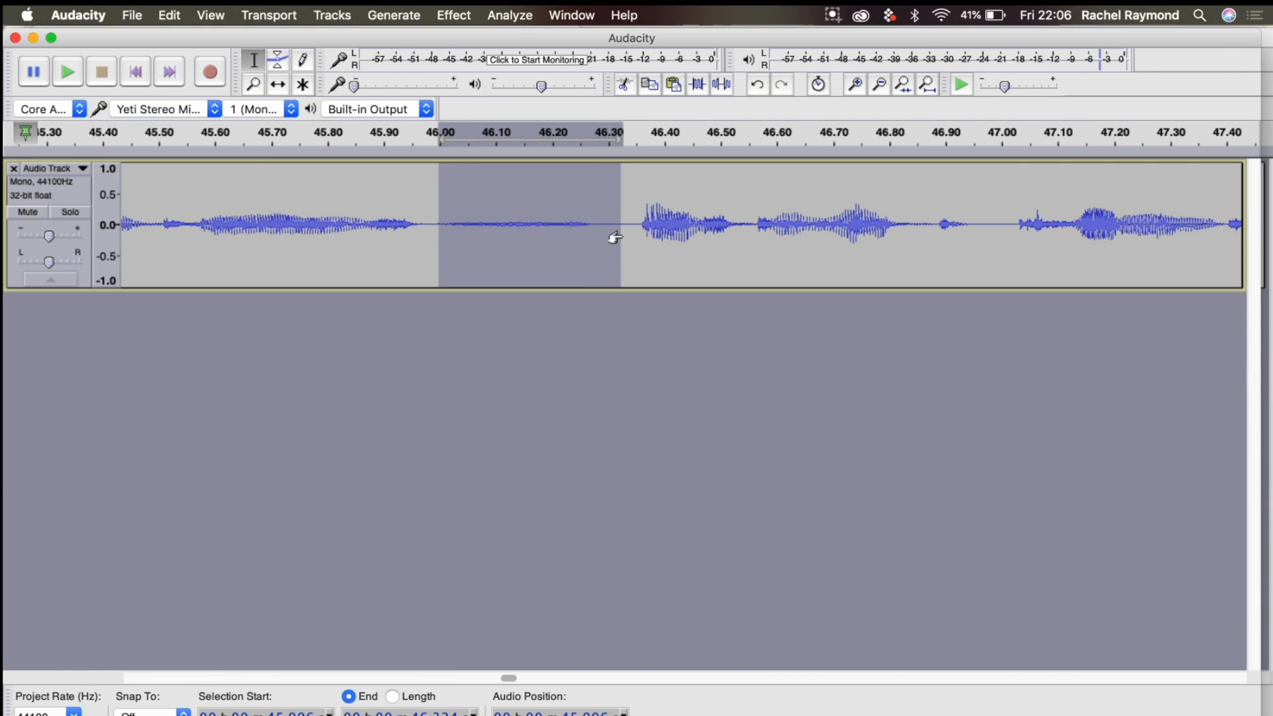
key(Delete)
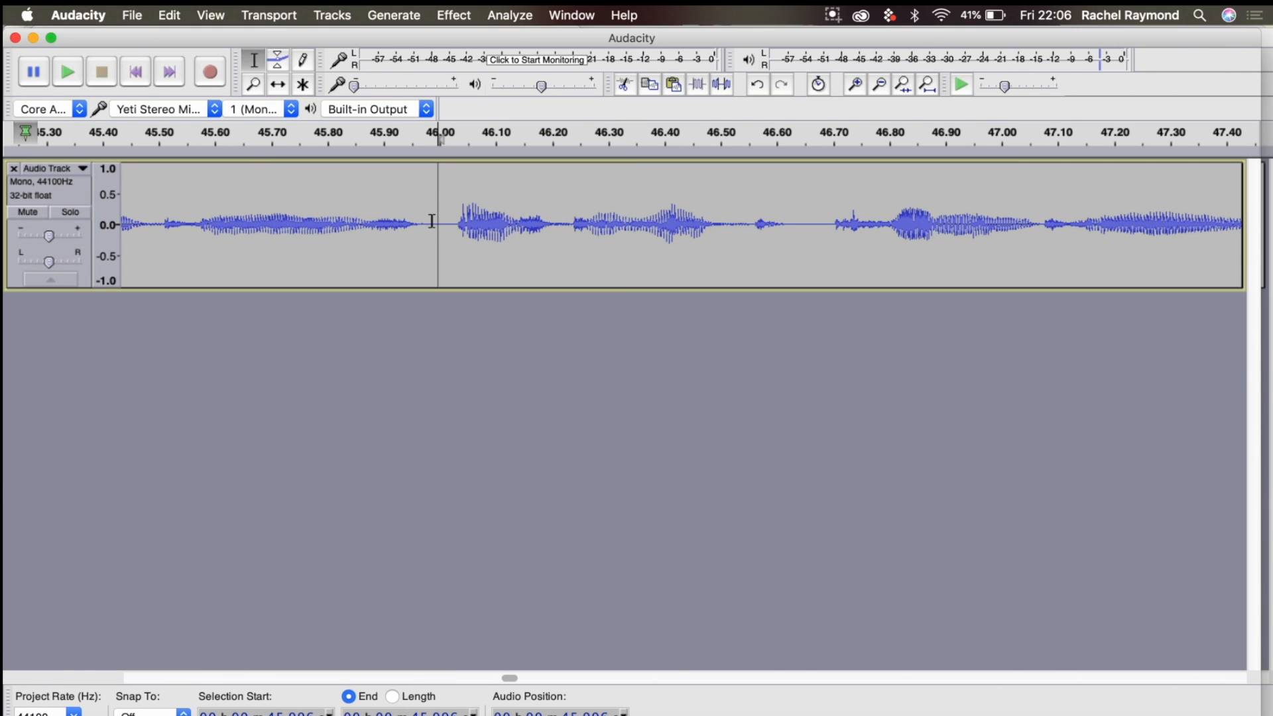
key(super+z)
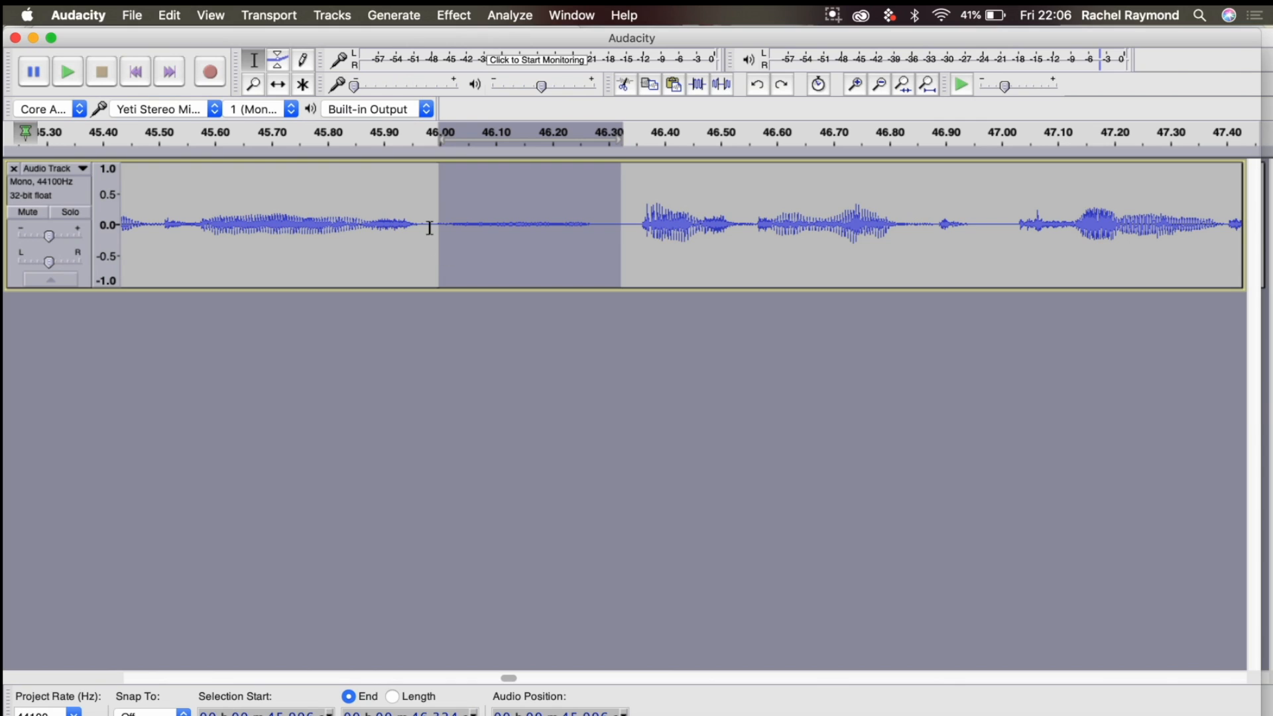
Step: Delete the breath from about 45.98 to 46.31 s, and trim the remaining silence from about 45.96 to 46.02 s
drag(432, 223, 616, 217)
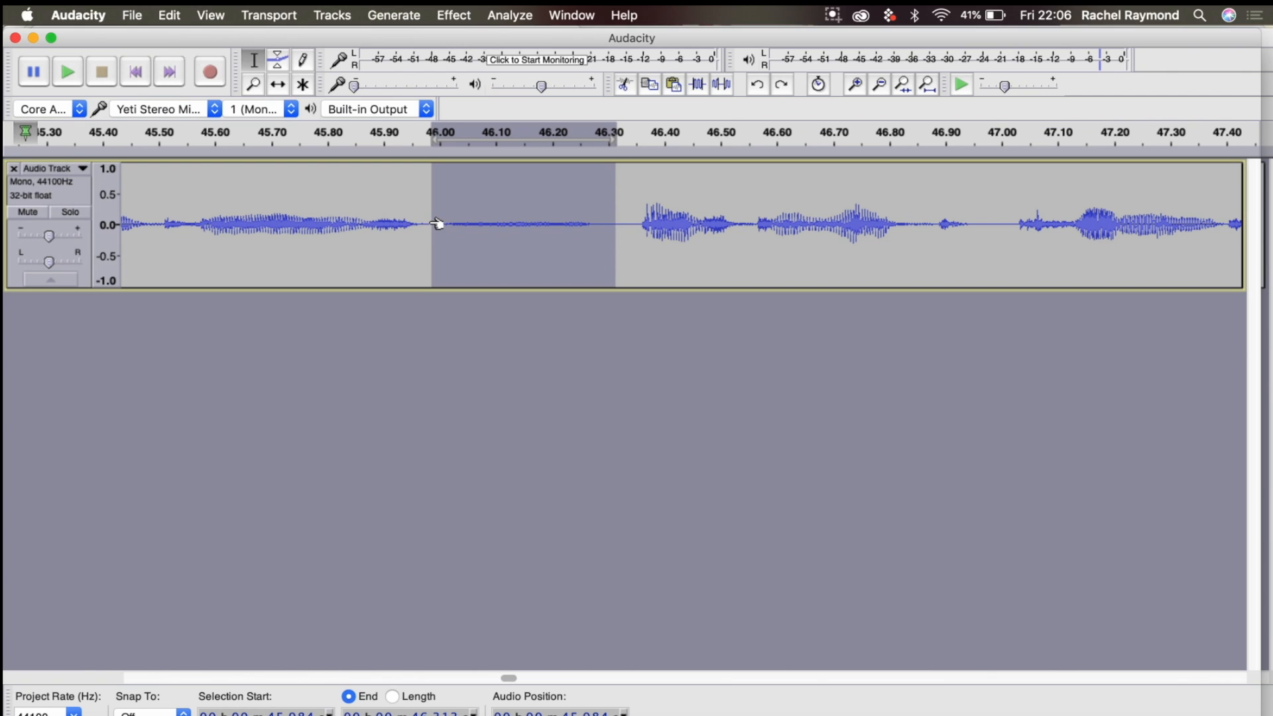
scroll(436, 223, up, 3)
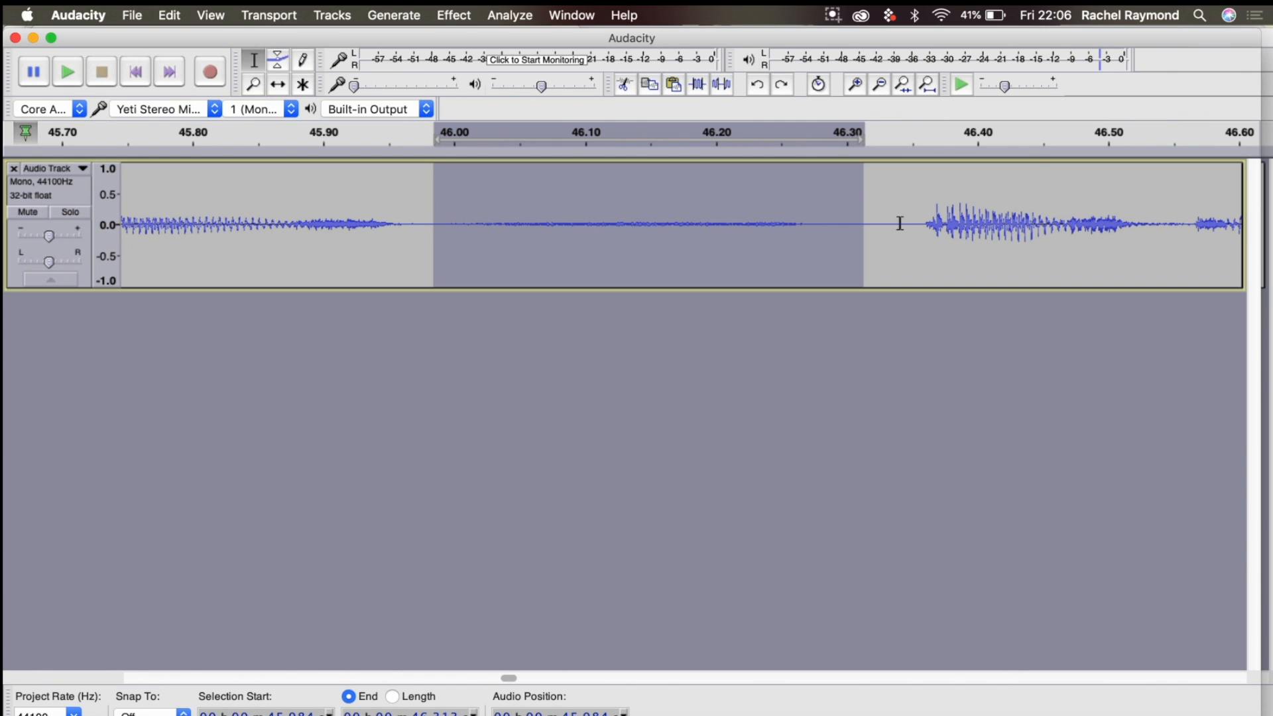
key(Delete)
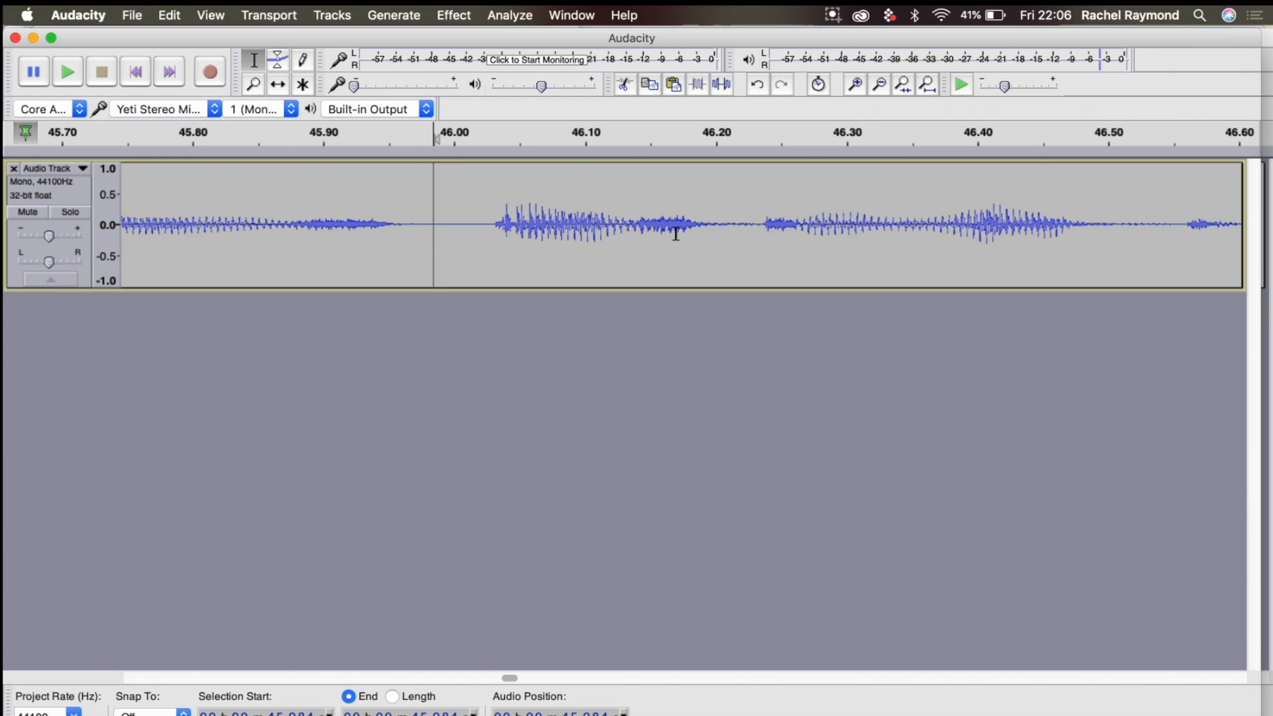
drag(480, 219, 404, 229)
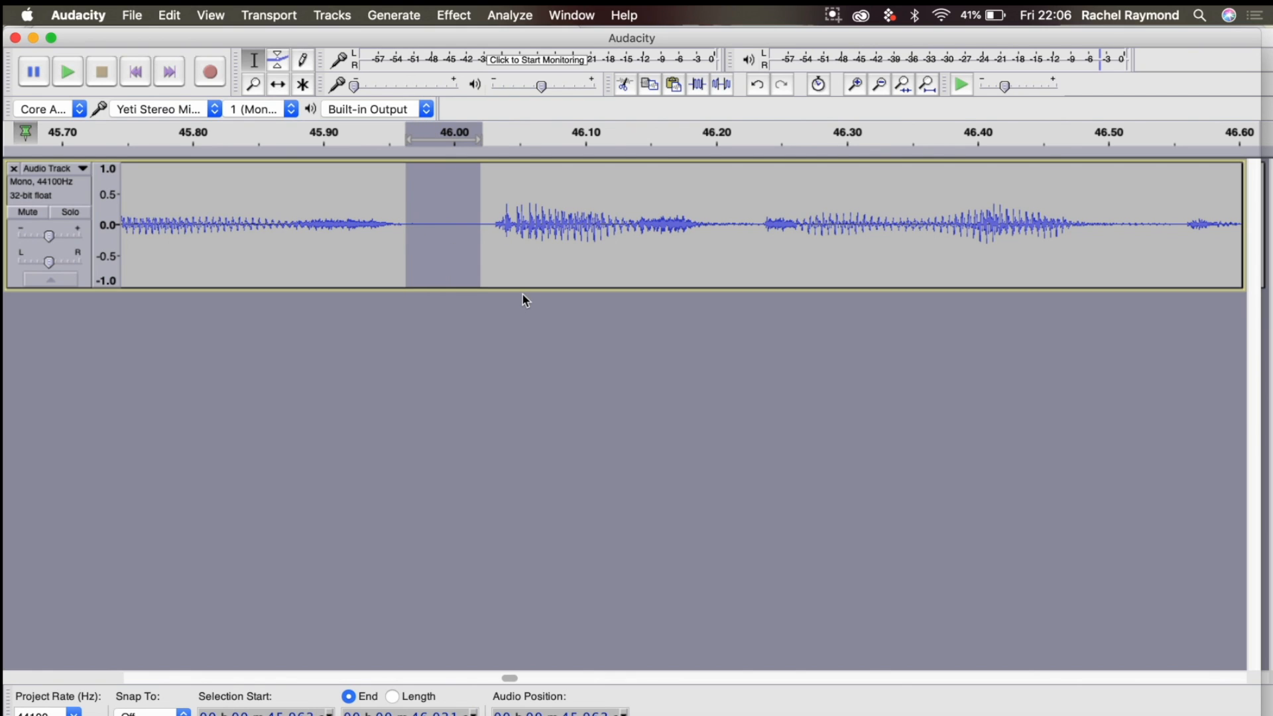
key(Delete)
Step: Delete the breaths between phrases from about 1:12.00 to 1:12.28 and from about 1:14.47 to 1:14.73
scroll(317, 239, left, 2)
scroll(317, 239, left, 5)
scroll(317, 239, down, 5)
scroll(306, 269, down, 2)
scroll(306, 269, left, 5)
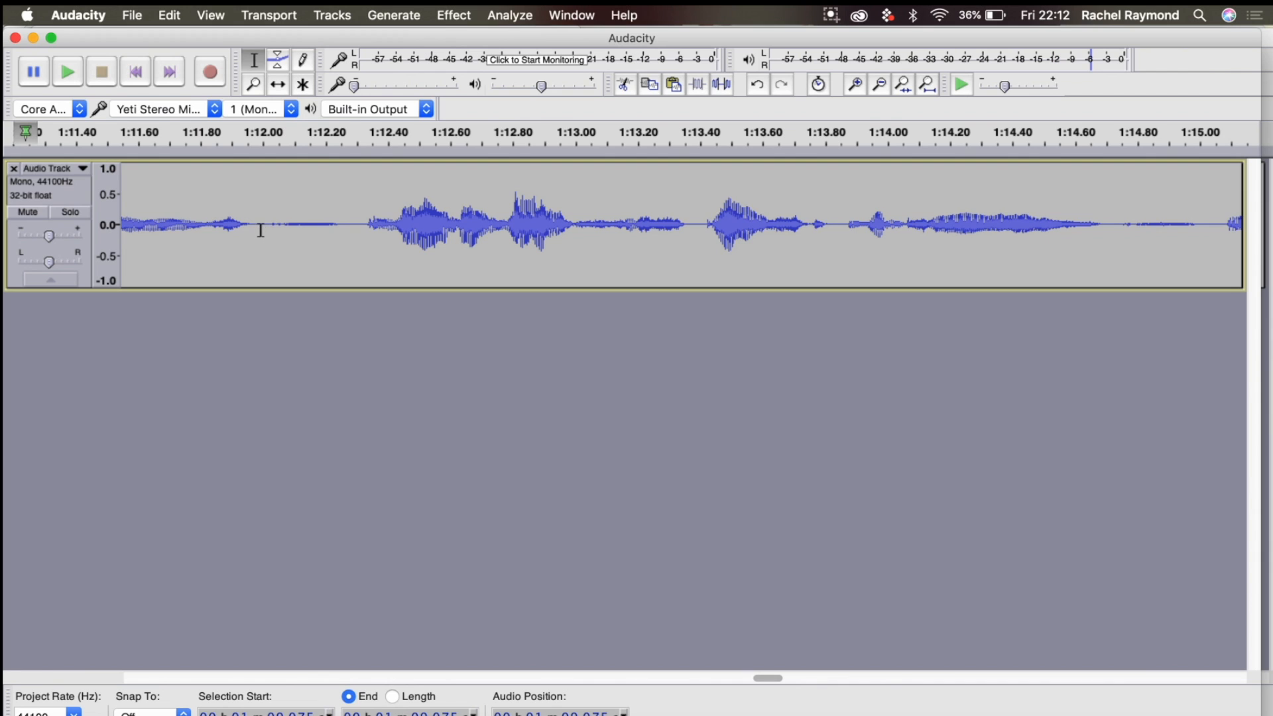
drag(263, 227, 350, 216)
key(Delete)
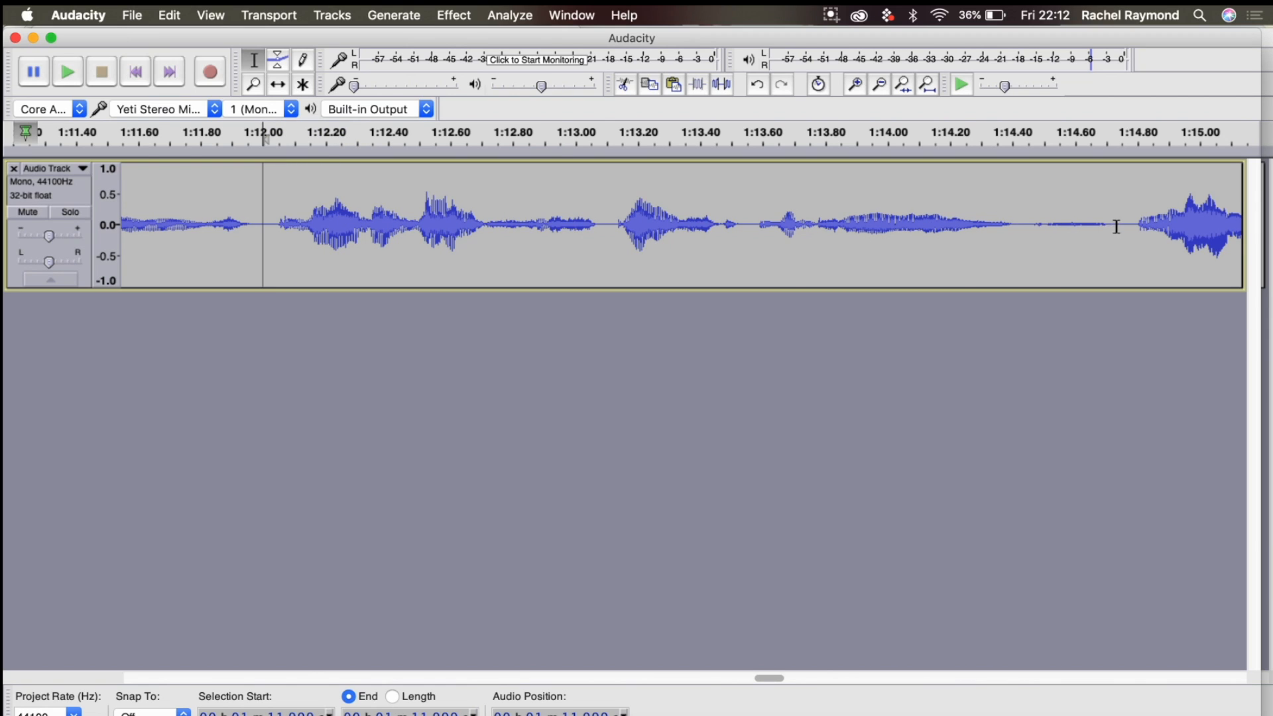
key(Delete)
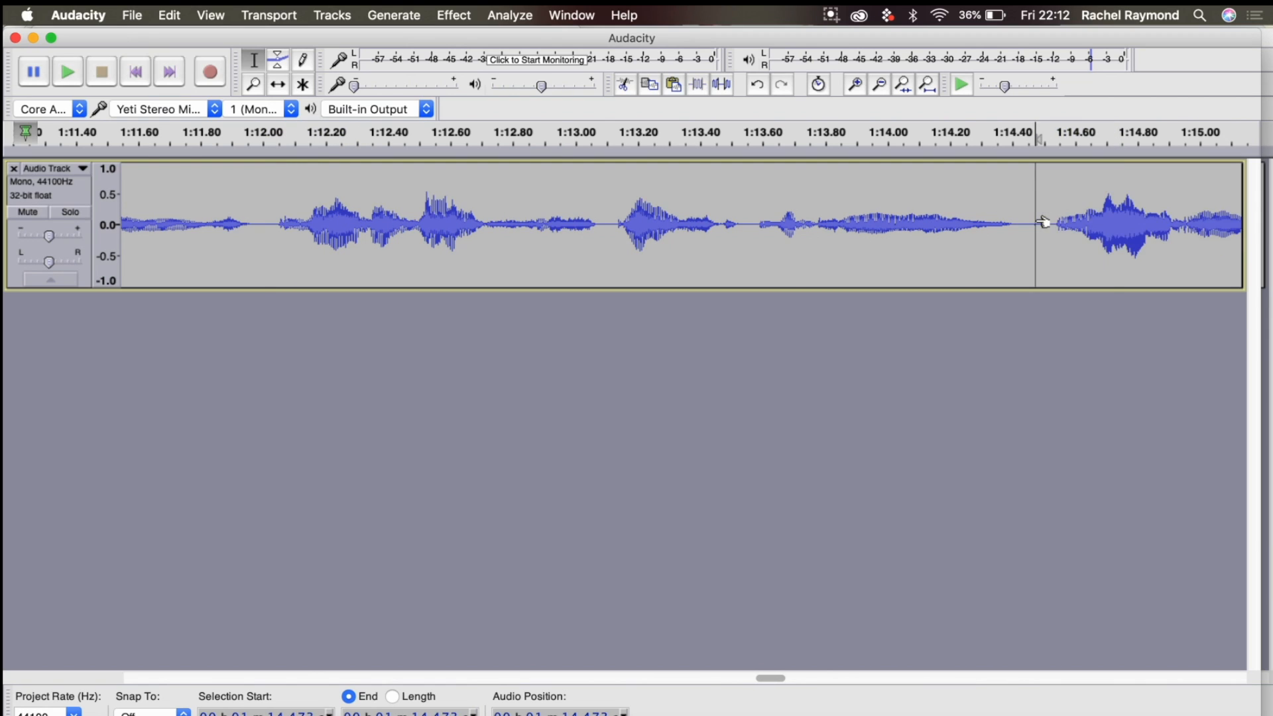
Step: Play the commentary from about 1:11.99 to check the passage where the breaths were deleted
click(260, 225)
key(space)
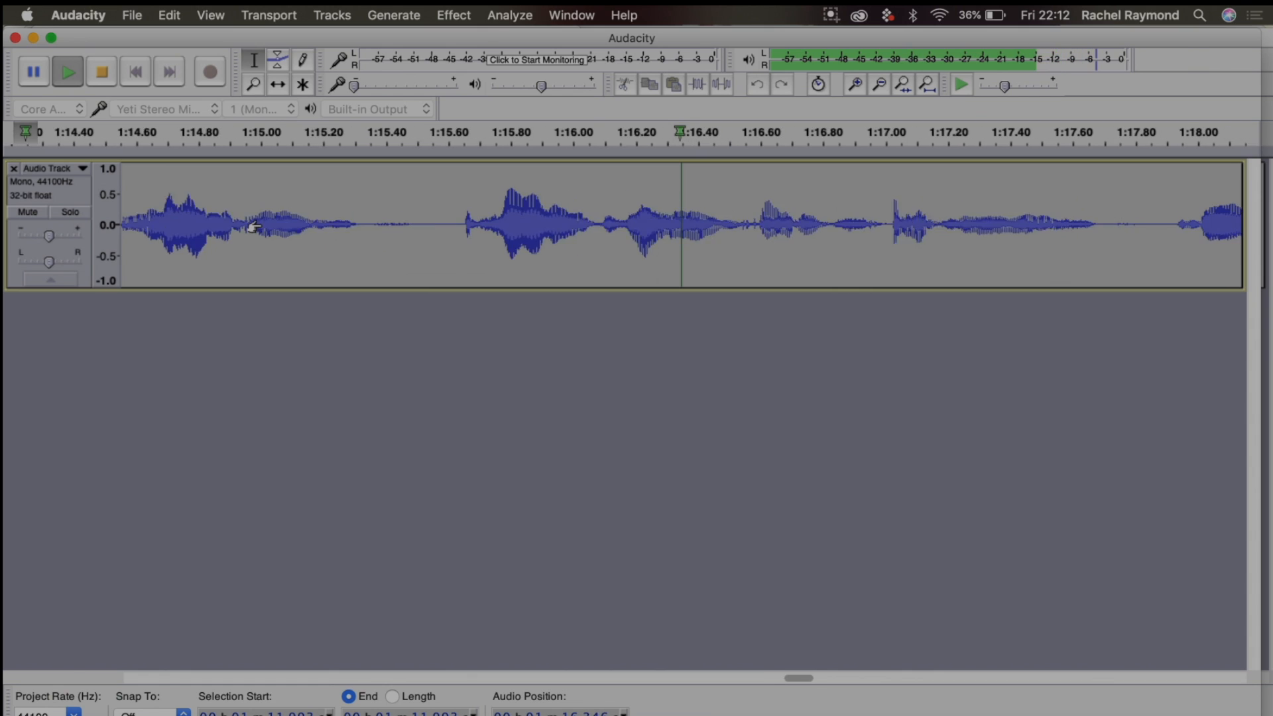
key(space)
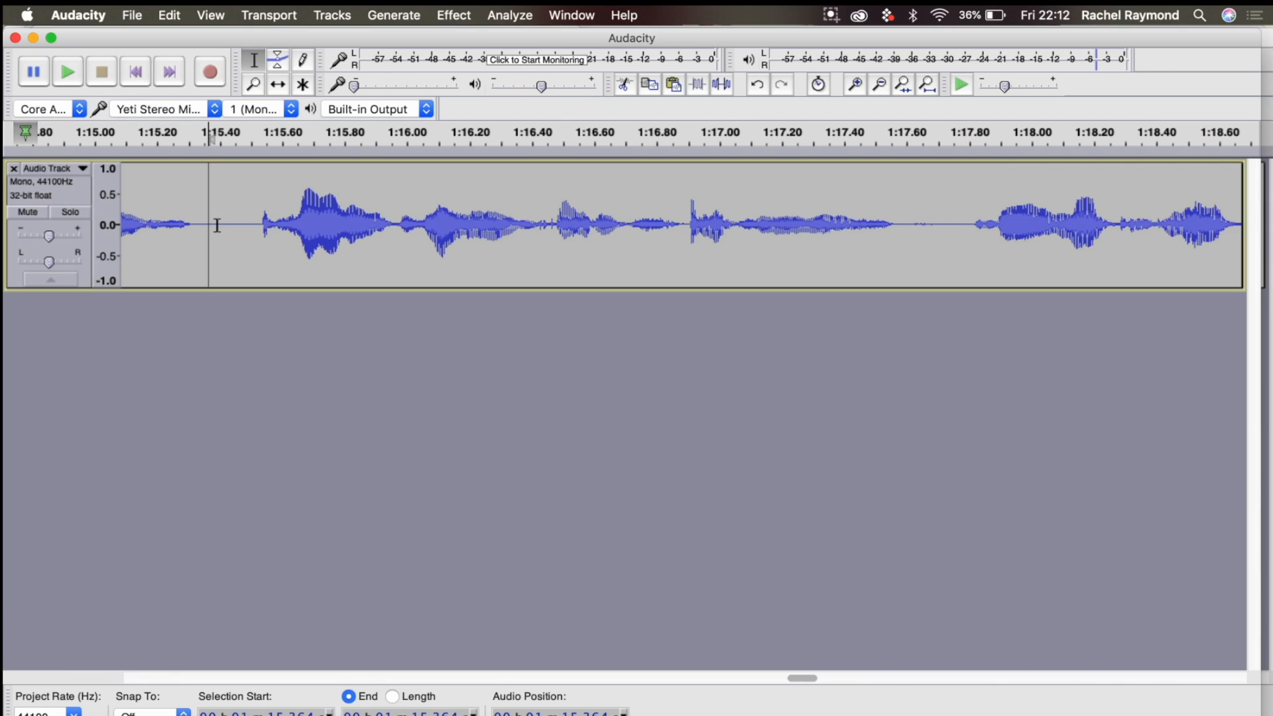
scroll(217, 225, left, 8)
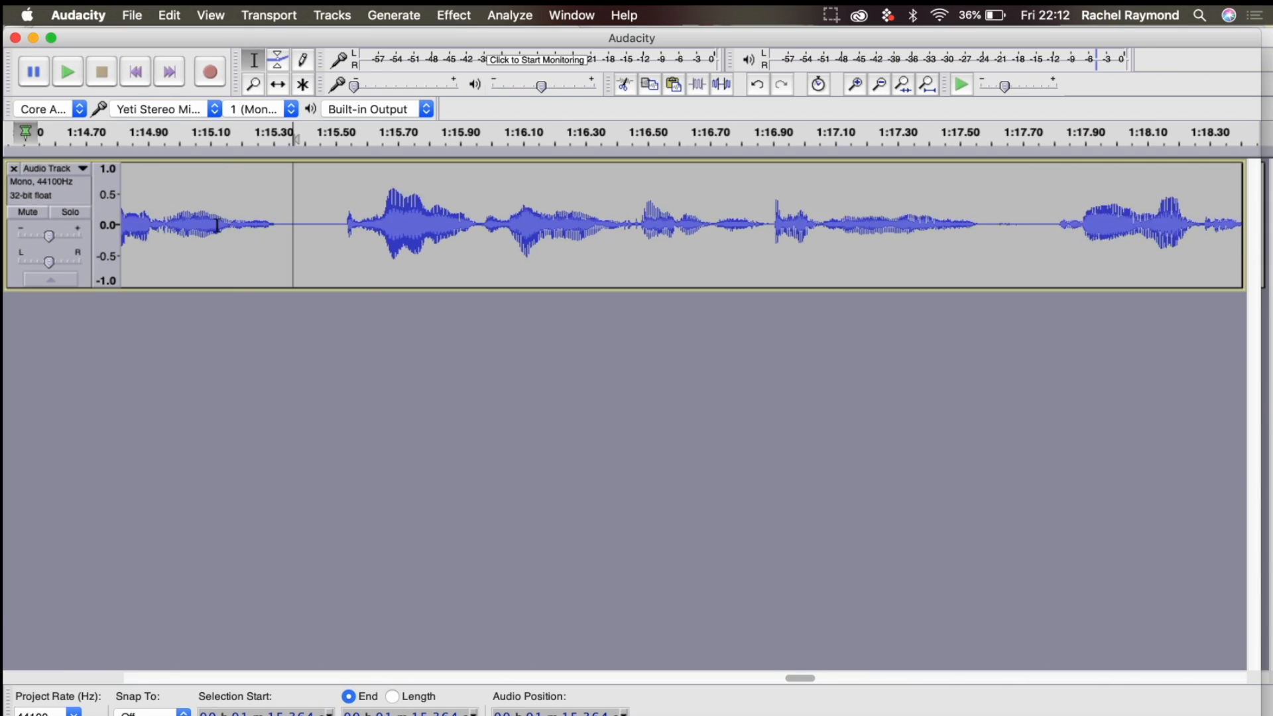
scroll(217, 225, left, 10)
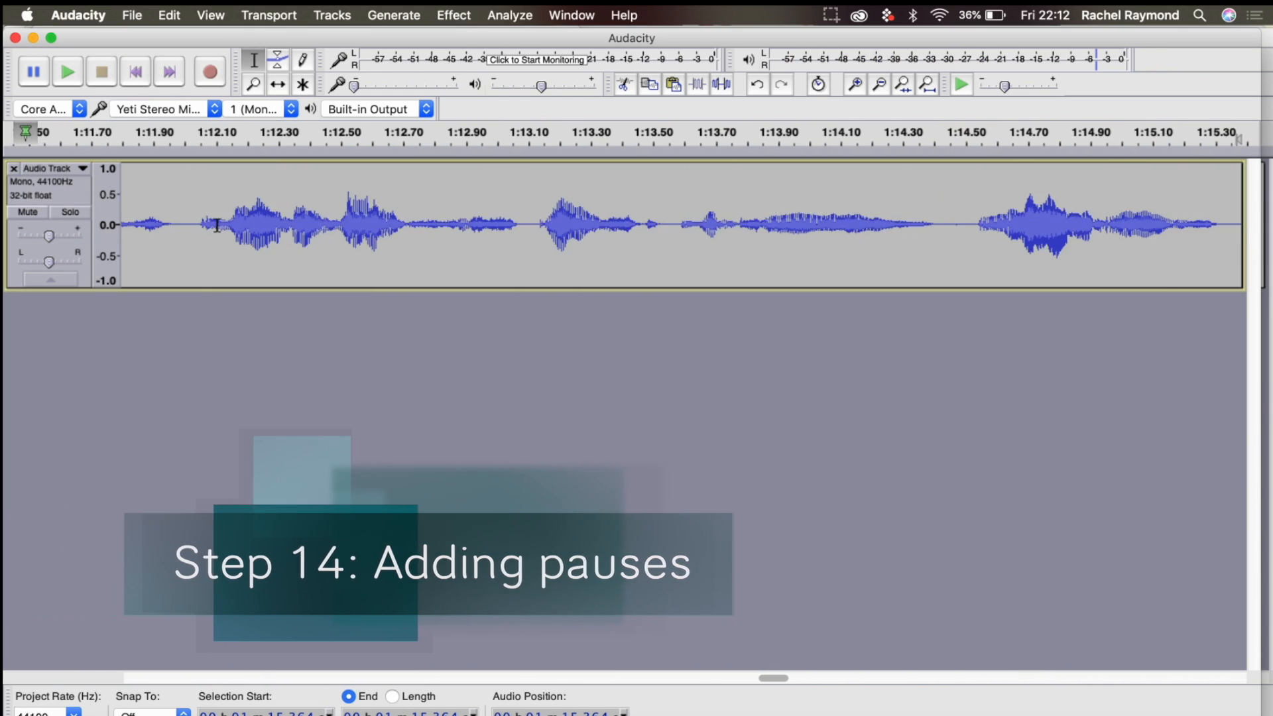
Step: Copy the silence from about 1:15.34 to 1:15.49, and paste it as an added pause at about 1:11.99
scroll(219, 225, left, 6)
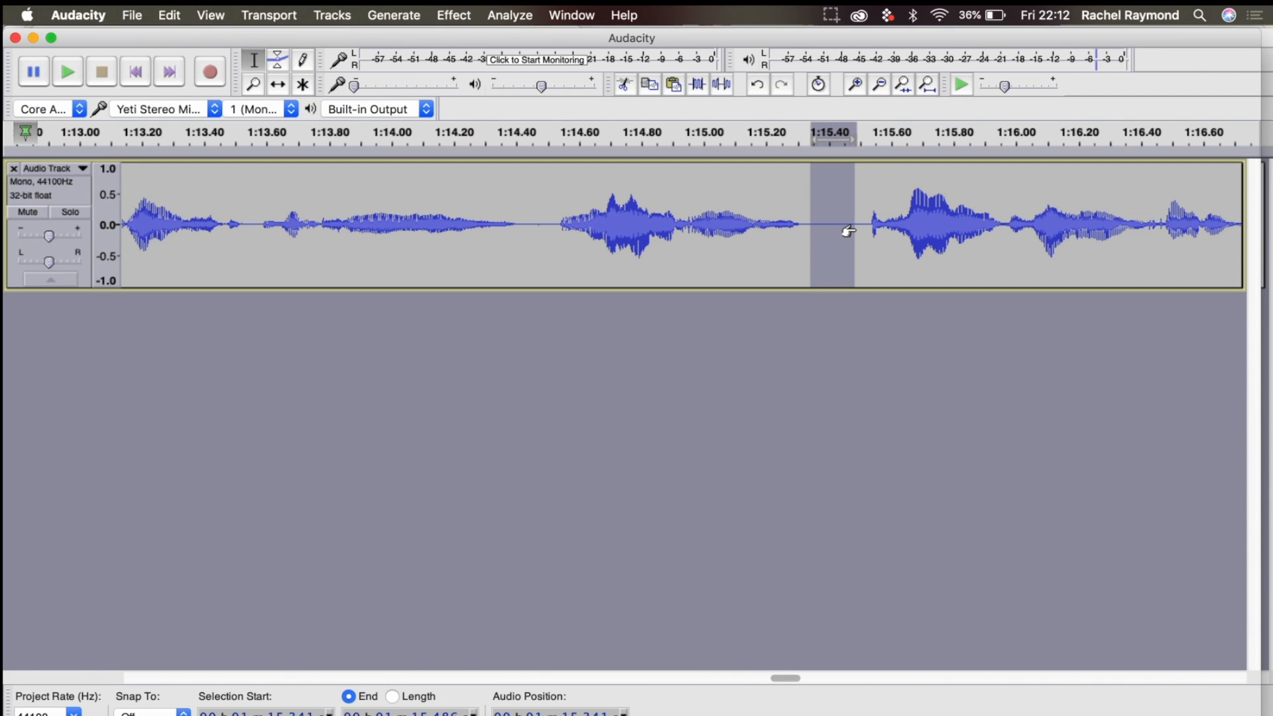
scroll(847, 229, left, 5)
click(355, 232)
key(space)
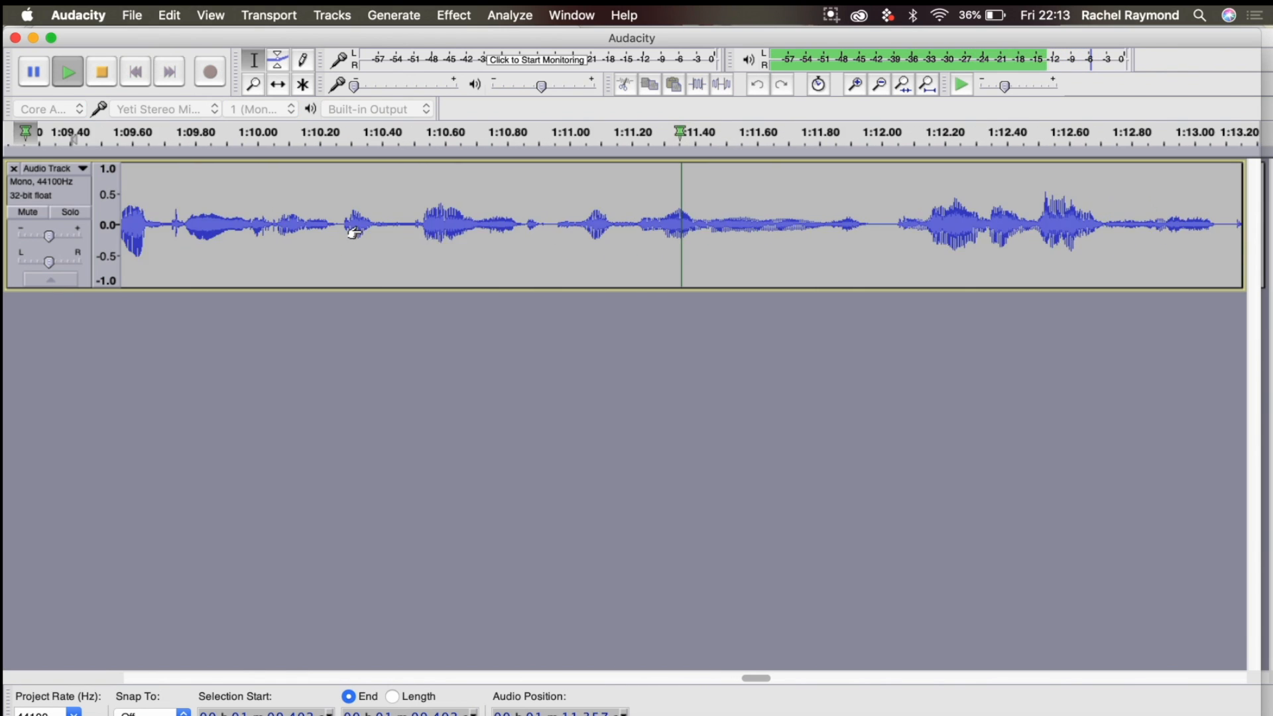
key(space)
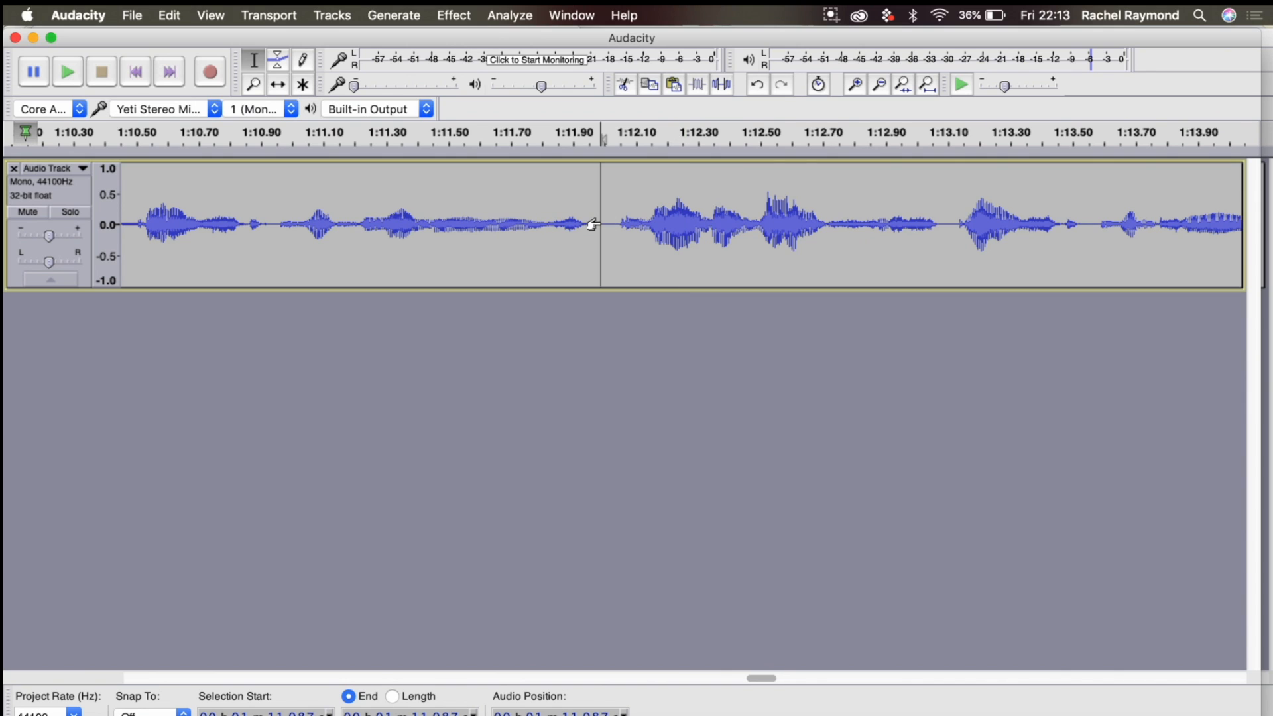
key(super+v)
scroll(608, 224, left, 5)
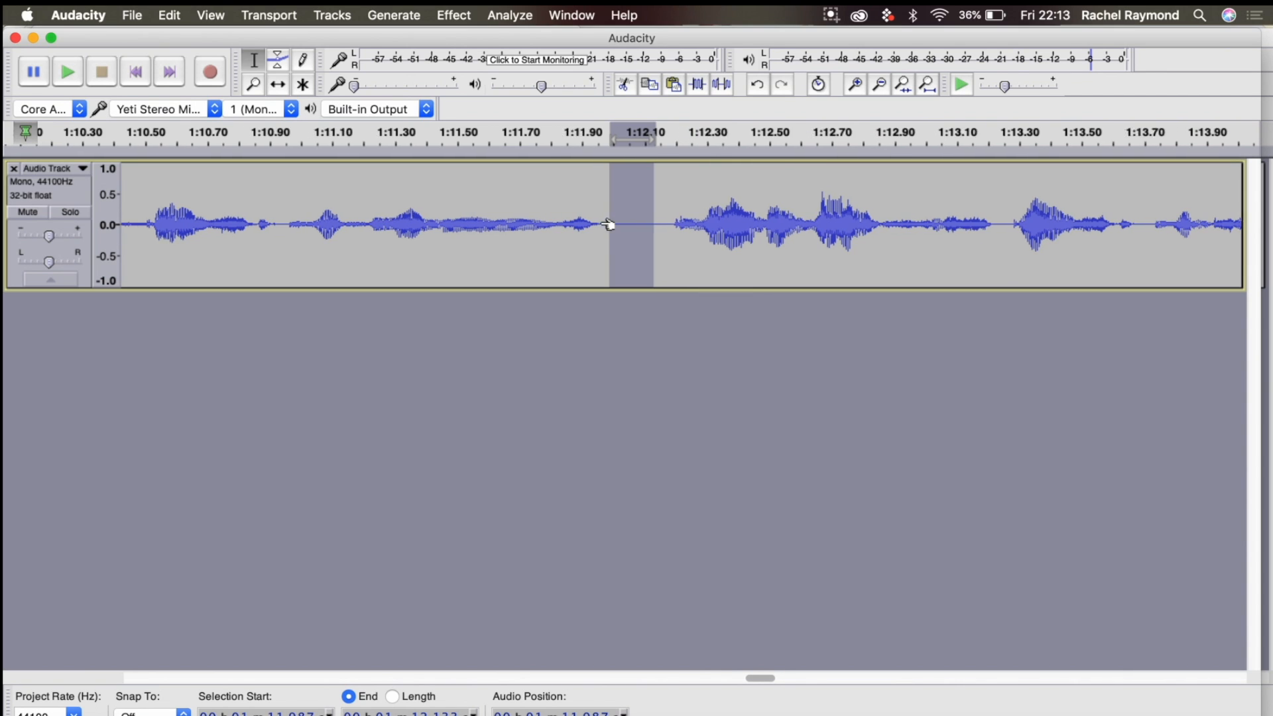
Step: Play the commentary from about 1:09.44 to check the pause added at about 1:11.99
scroll(314, 245, left, 4)
click(287, 225)
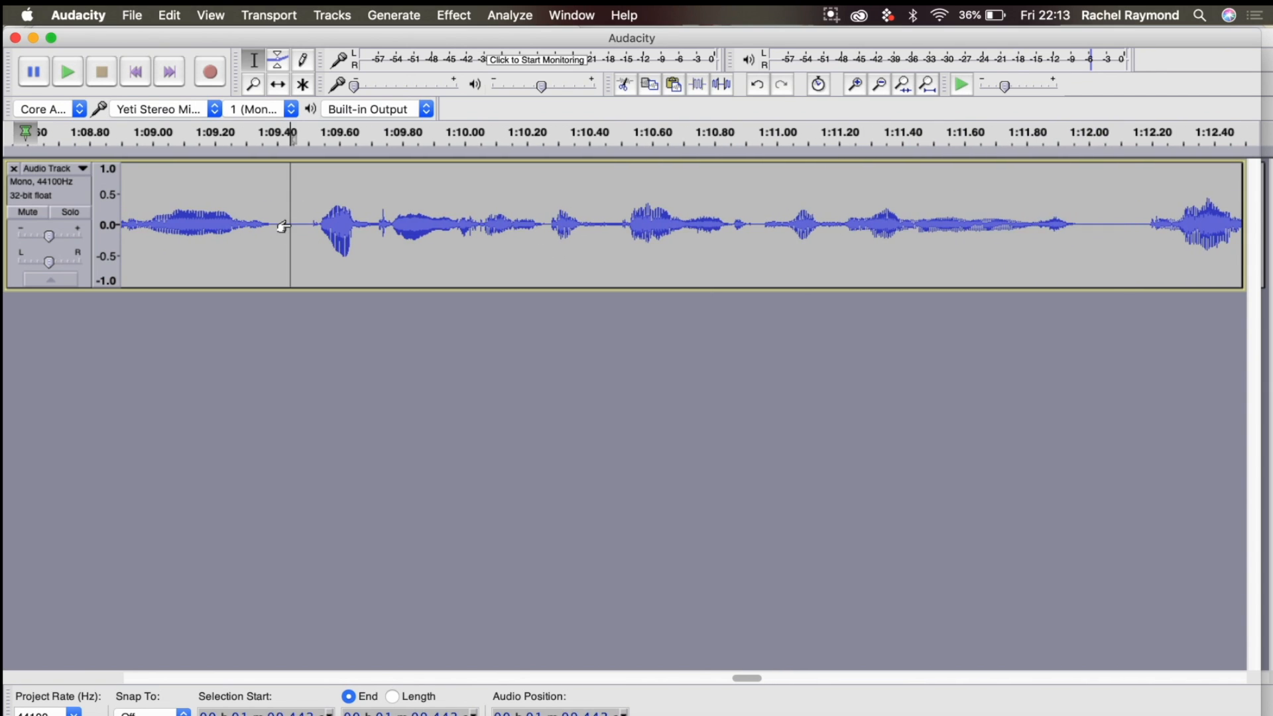
key(space)
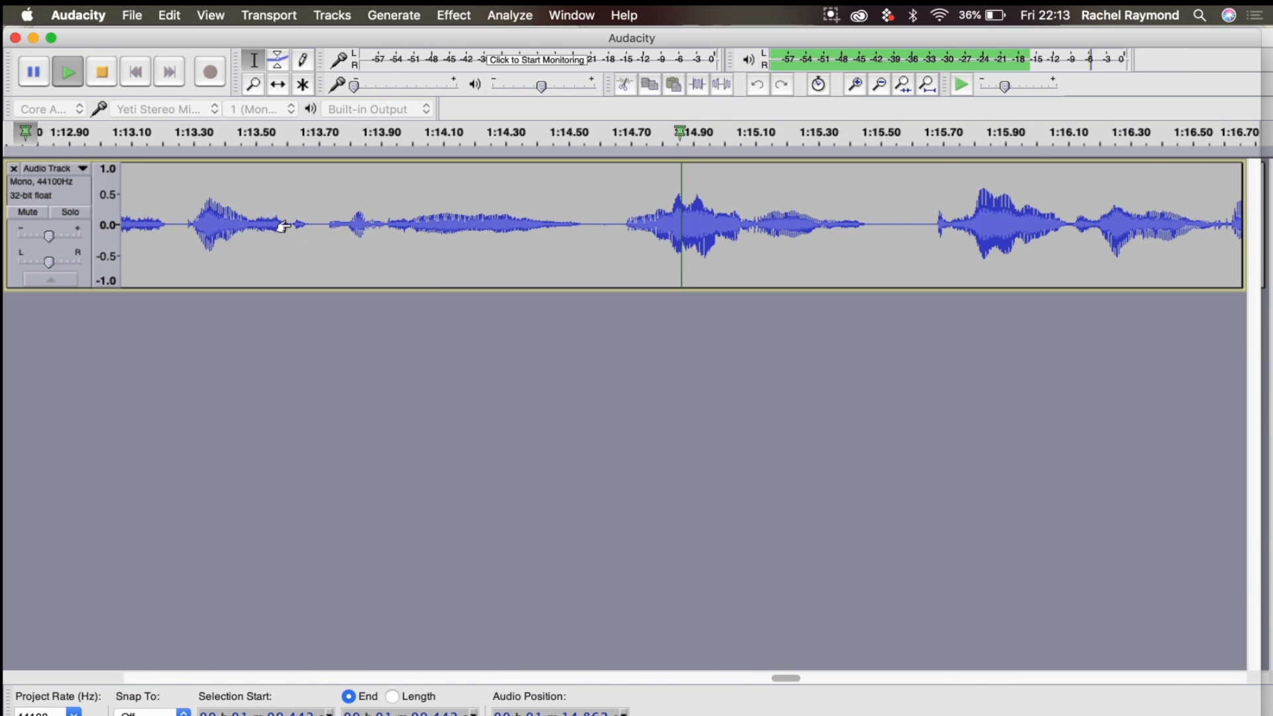
key(space)
Step: Delete a sliver of silence at about 1:14.61, and paste the copied pause at that point
click(604, 223)
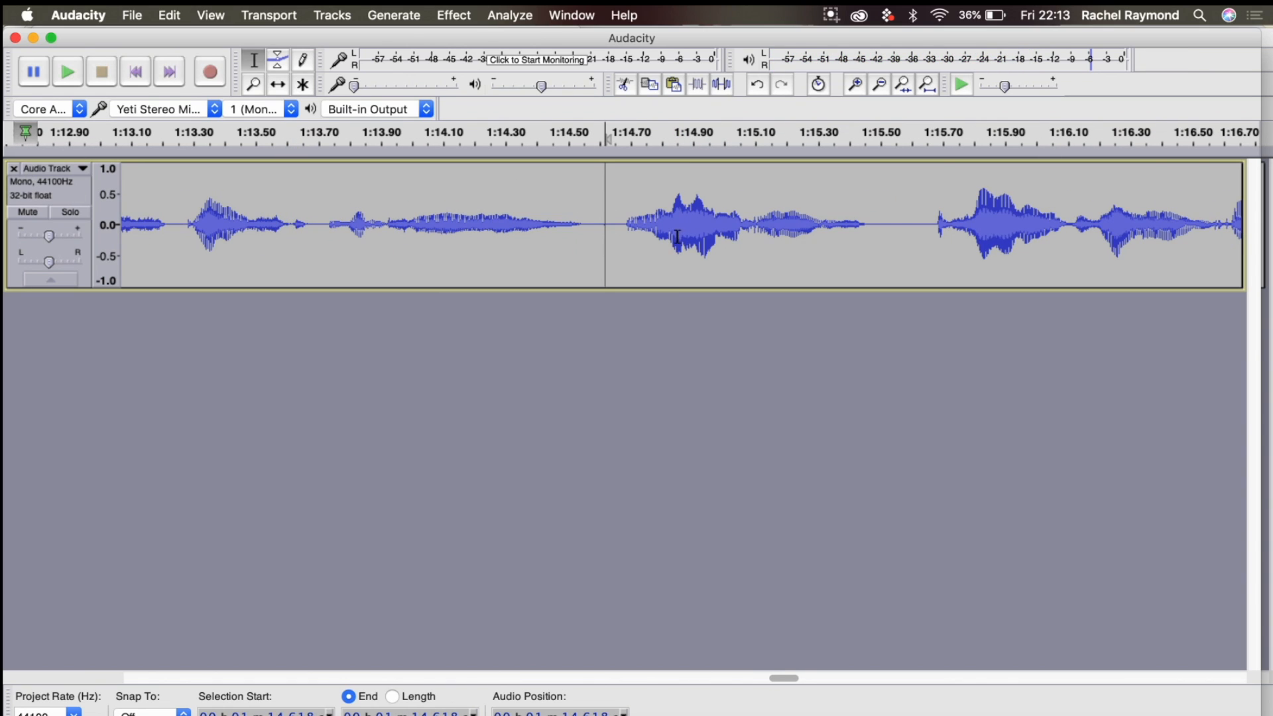
click(603, 224)
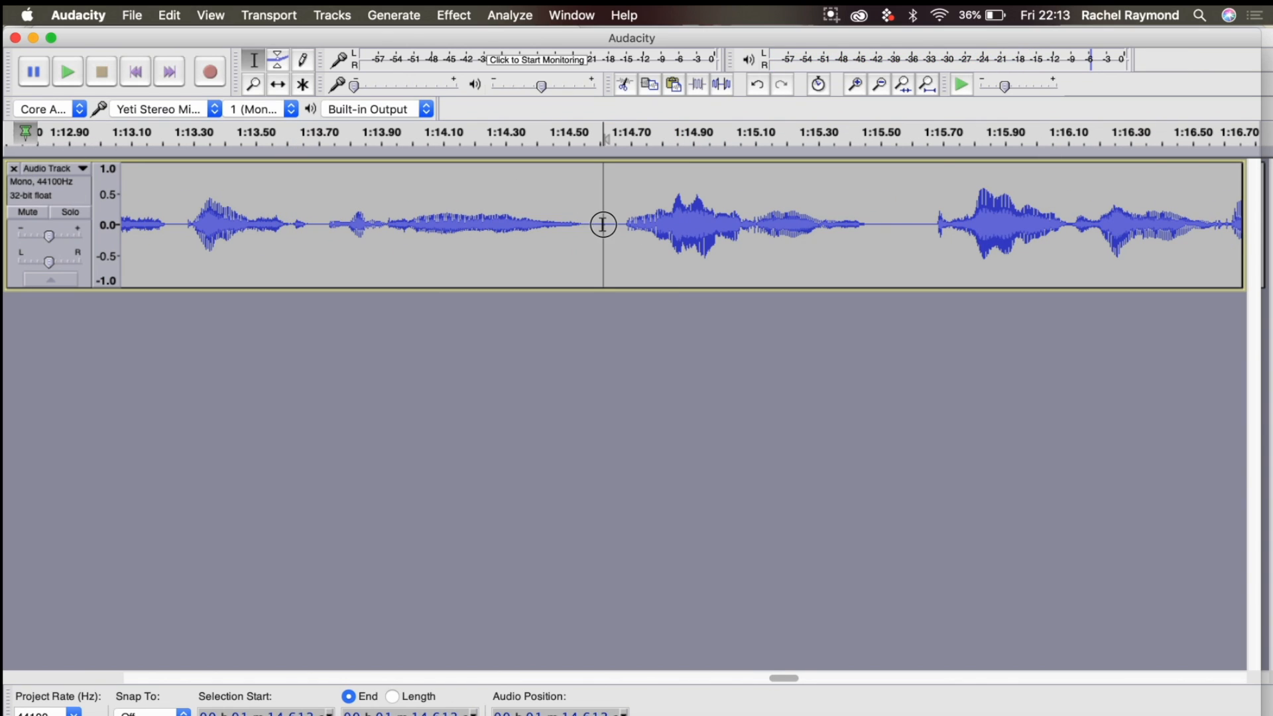
drag(606, 224, 608, 224)
key(Delete)
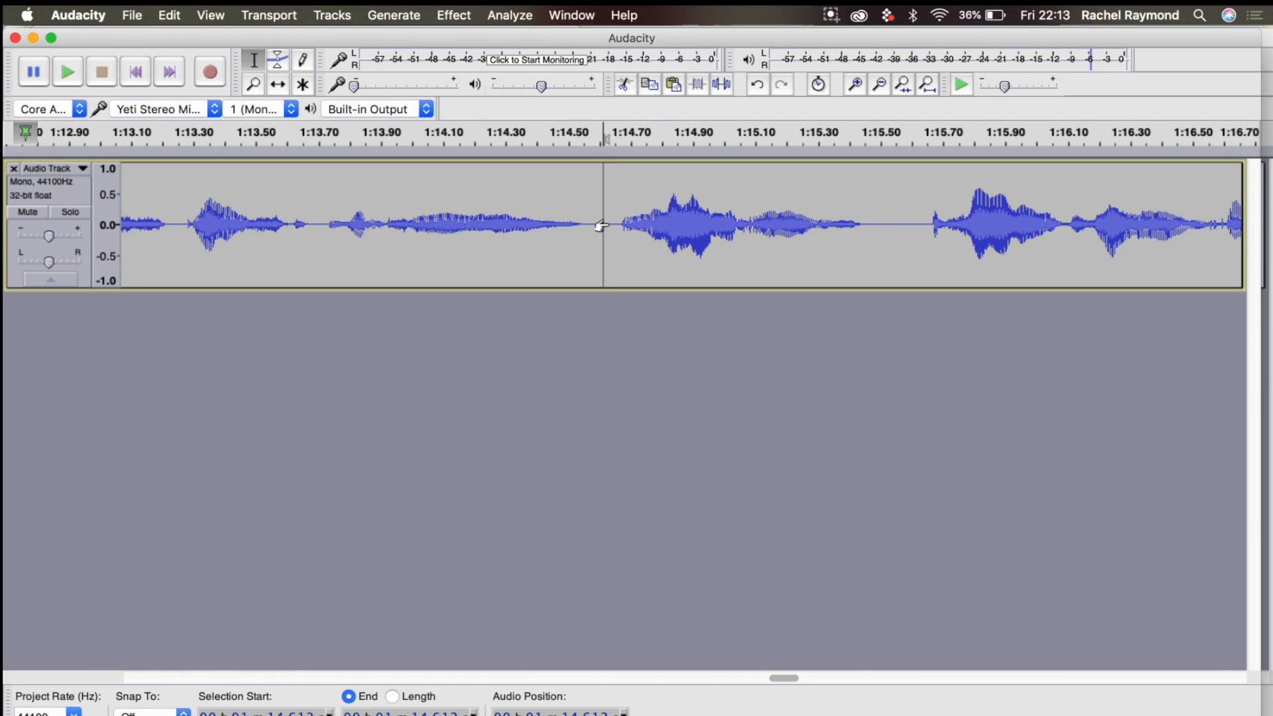
key(super+v)
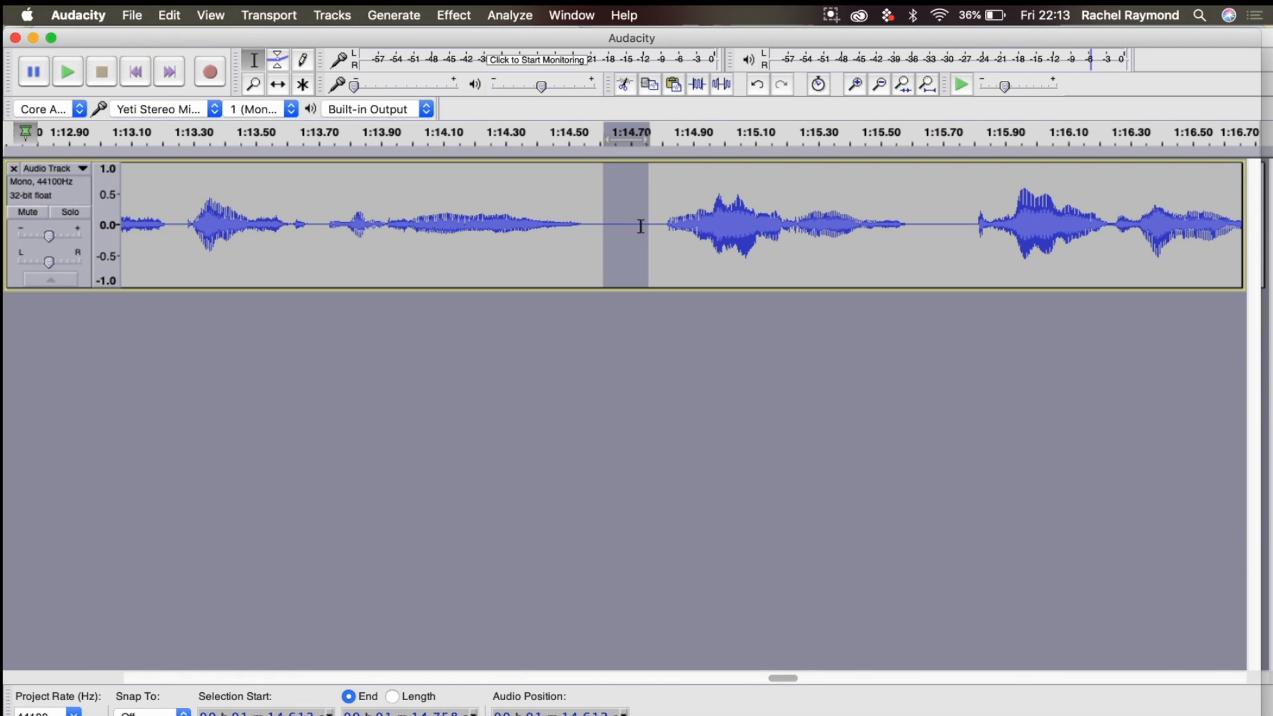
Step: Listen from about 1:13.79, and delete the excess silence from about 1:15.64 to 1:15.80
click(663, 226)
click(321, 230)
key(space)
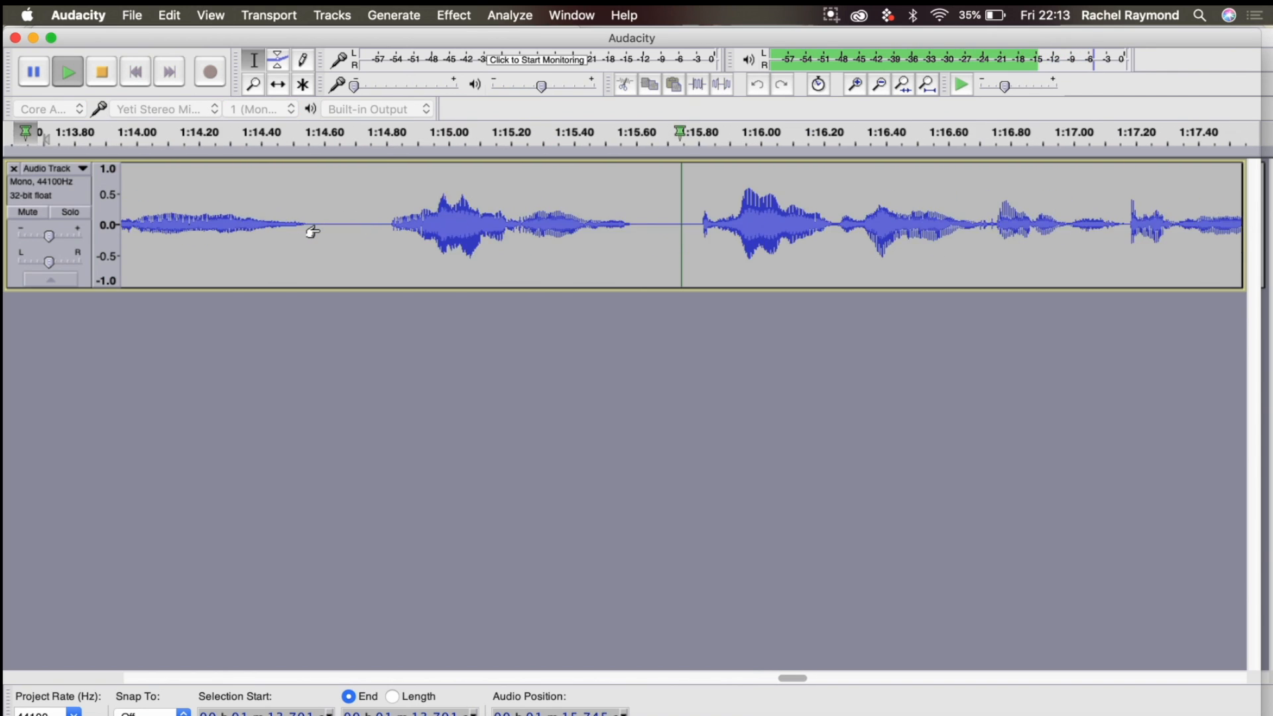
key(space)
drag(430, 229, 480, 230)
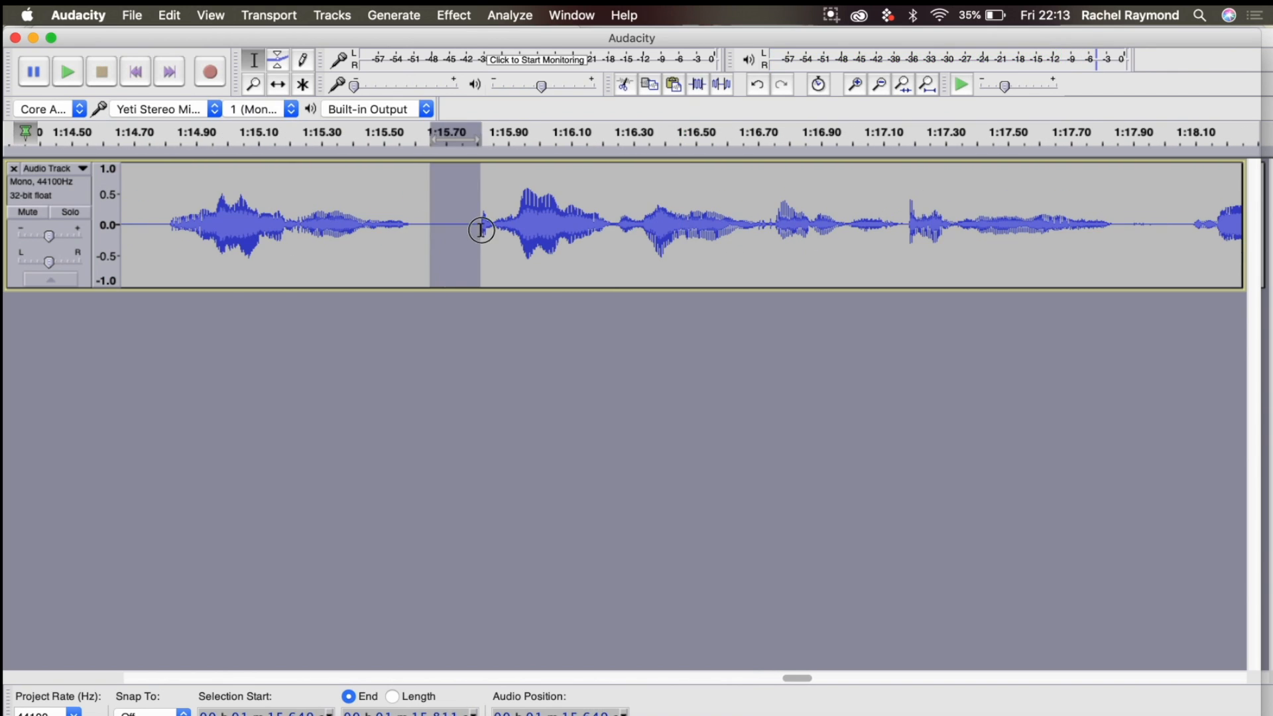
key(BackSpace)
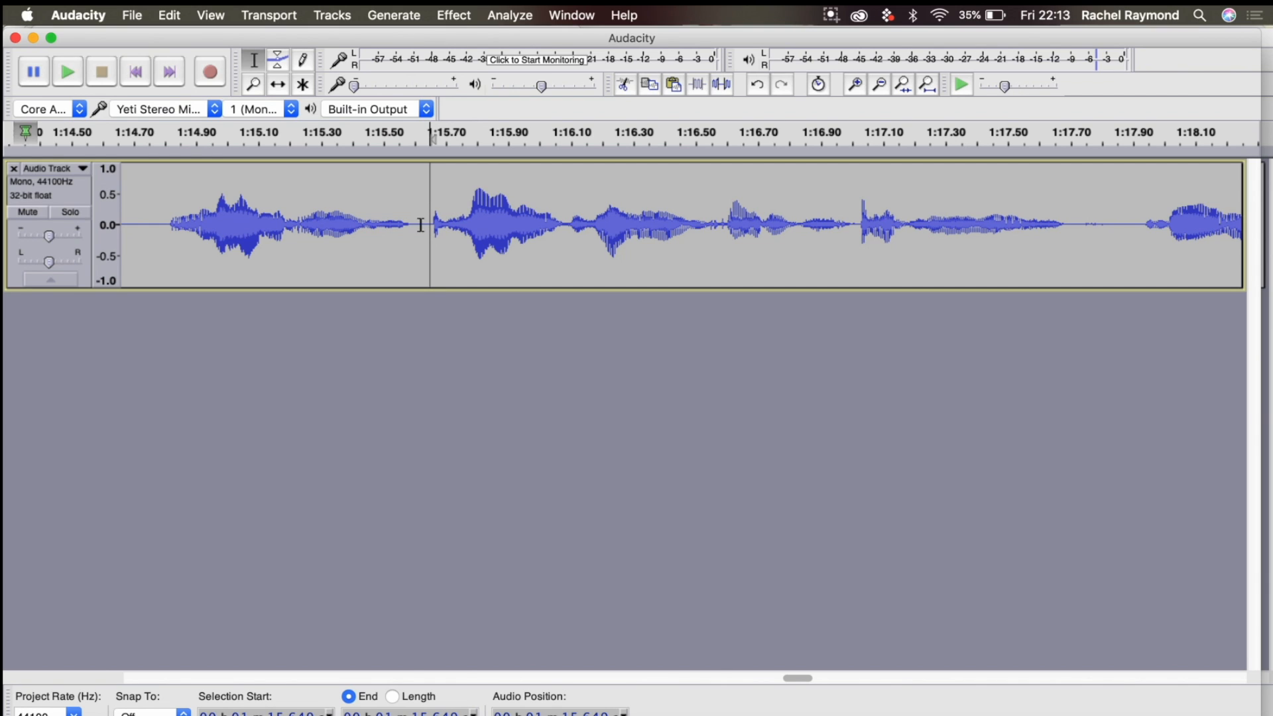
Step: Play the commentary from about 1:14.67 to check the shortened pause at about 1:15.64 and the phrase after it
scroll(447, 213, left, 3)
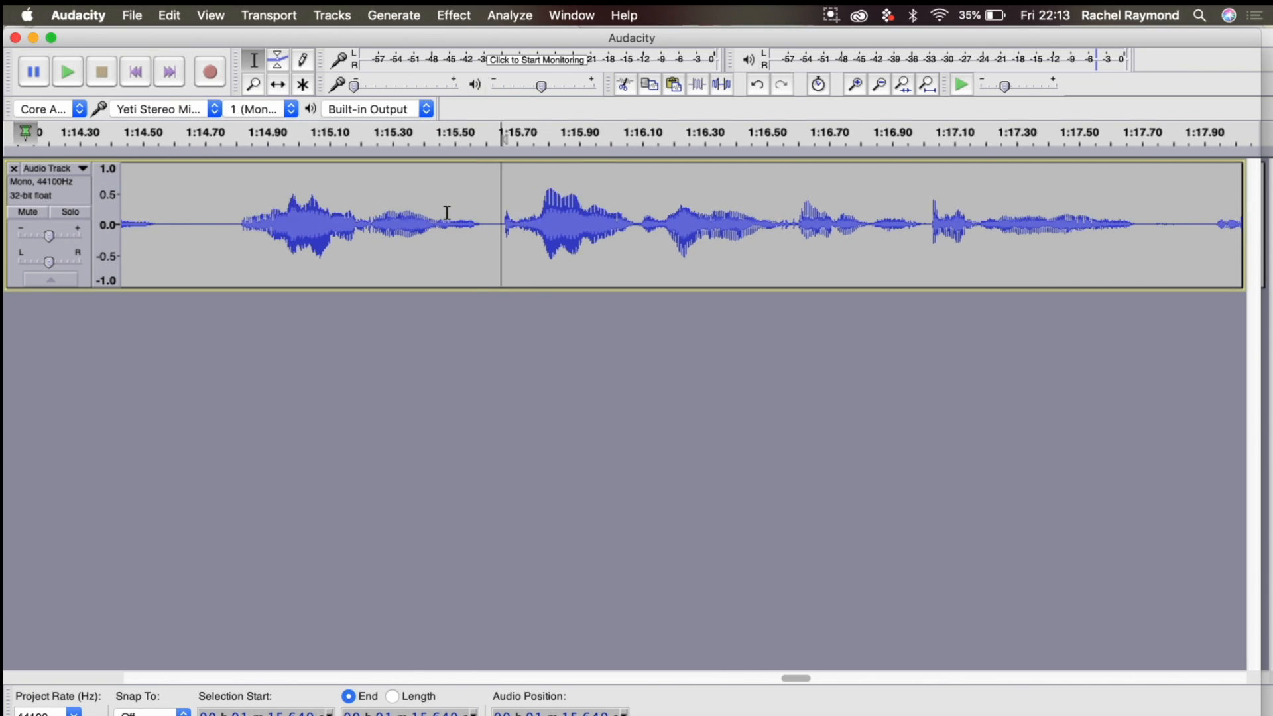
click(244, 228)
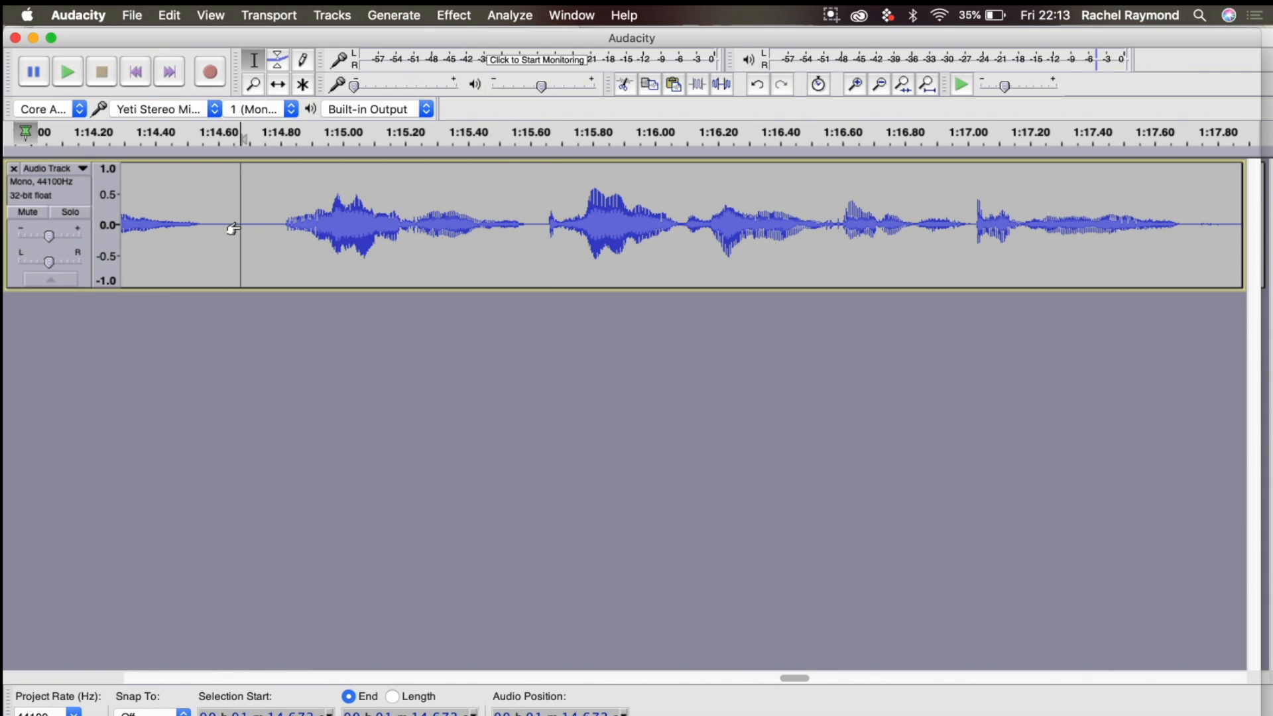
key(space)
scroll(238, 226, left, 2)
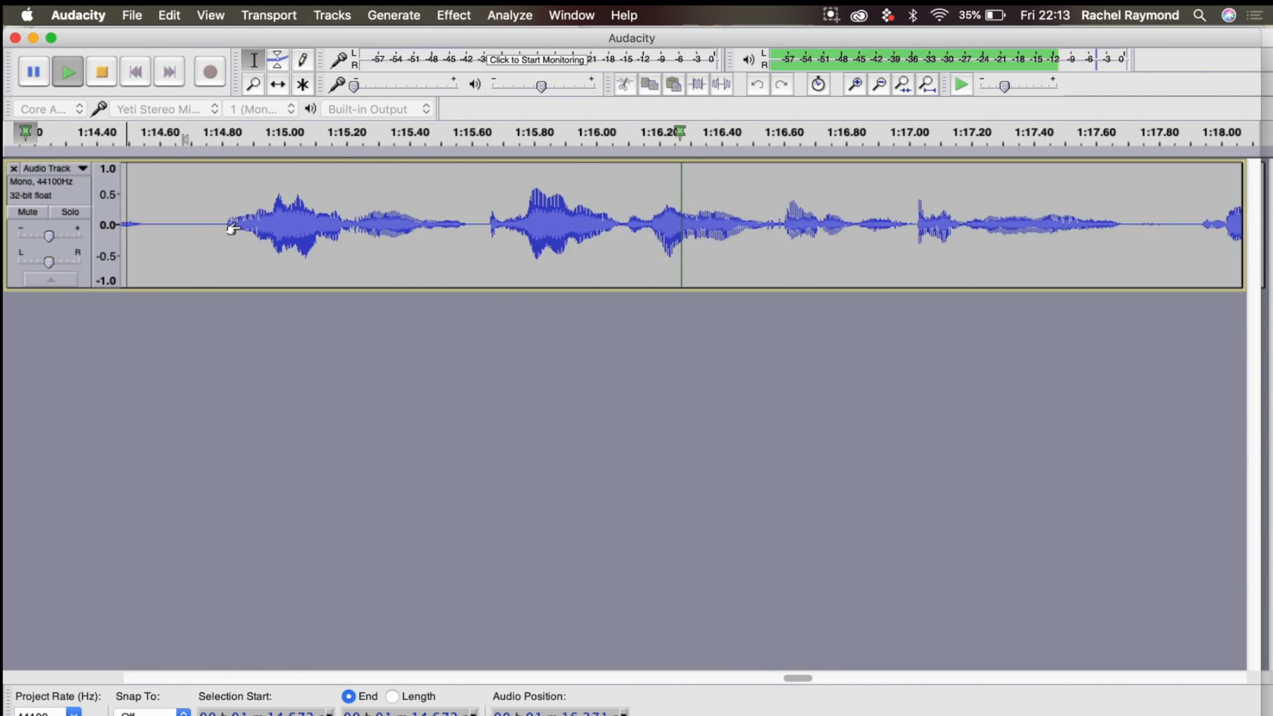
key(space)
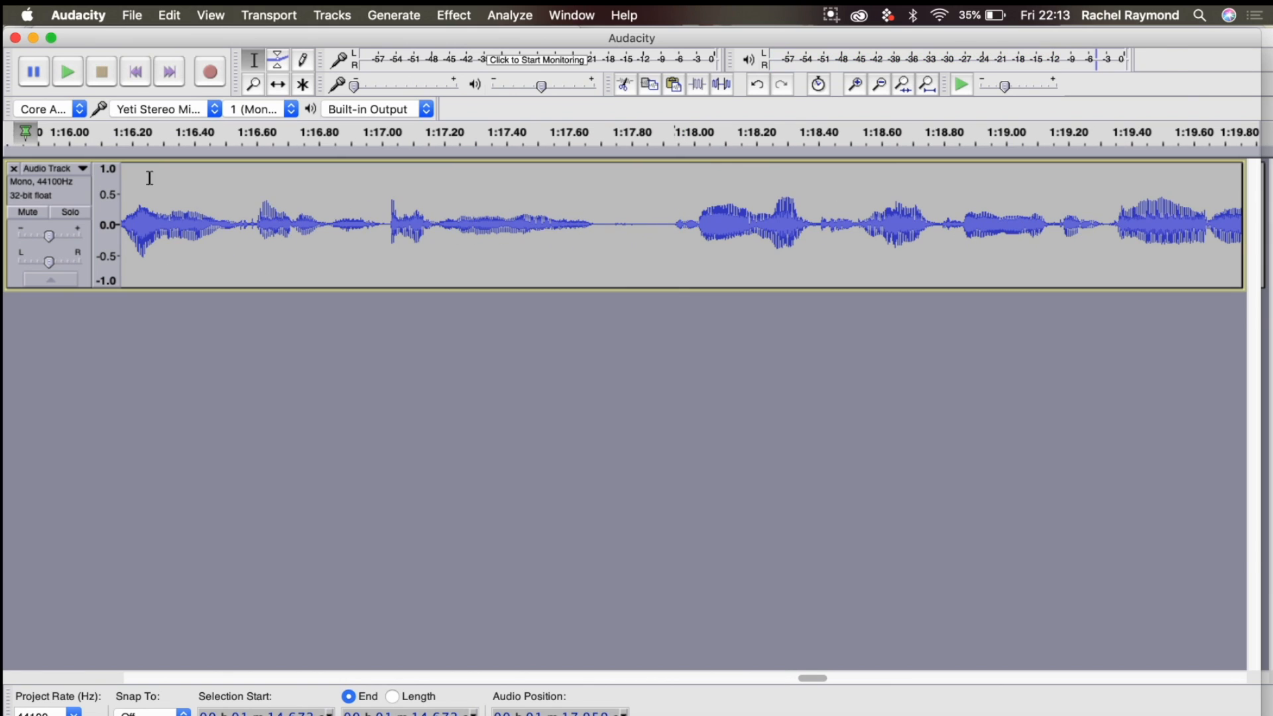
Step: Listen to the gap from about 1:17.71 to 1:17.85, and replace it with the copied silence
drag(600, 224, 641, 224)
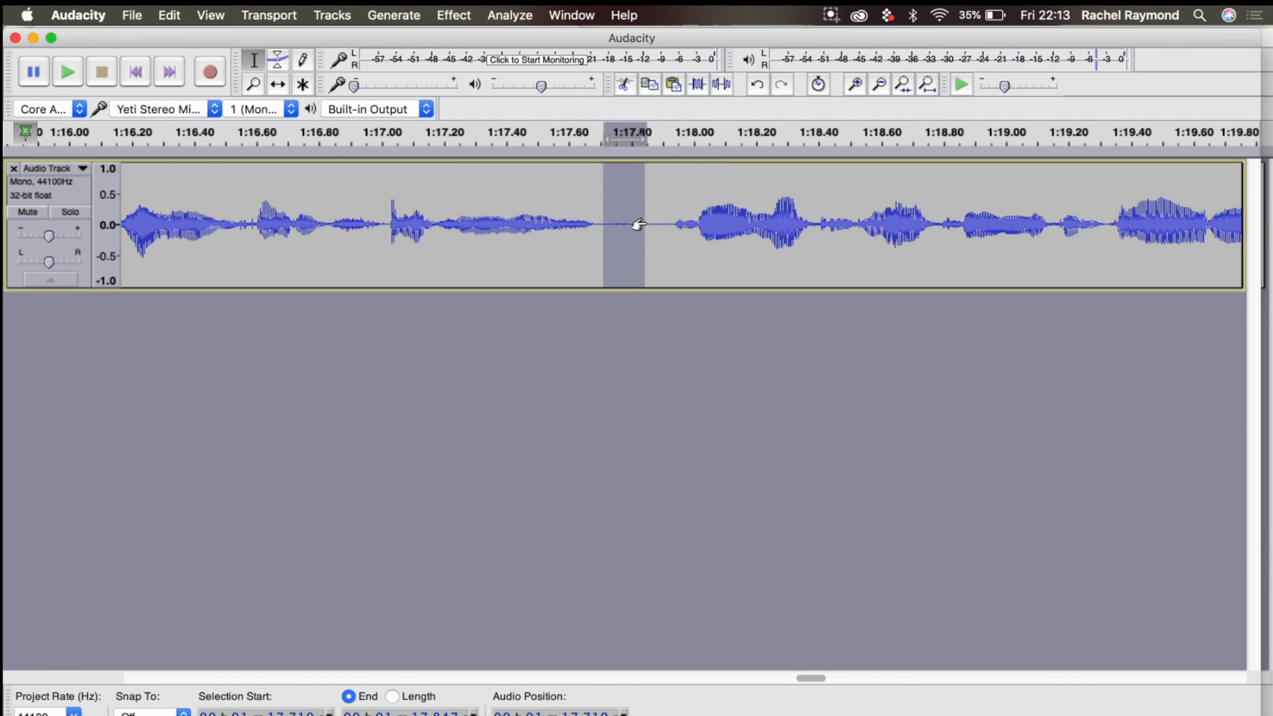
key(space)
key(space)
key(space)
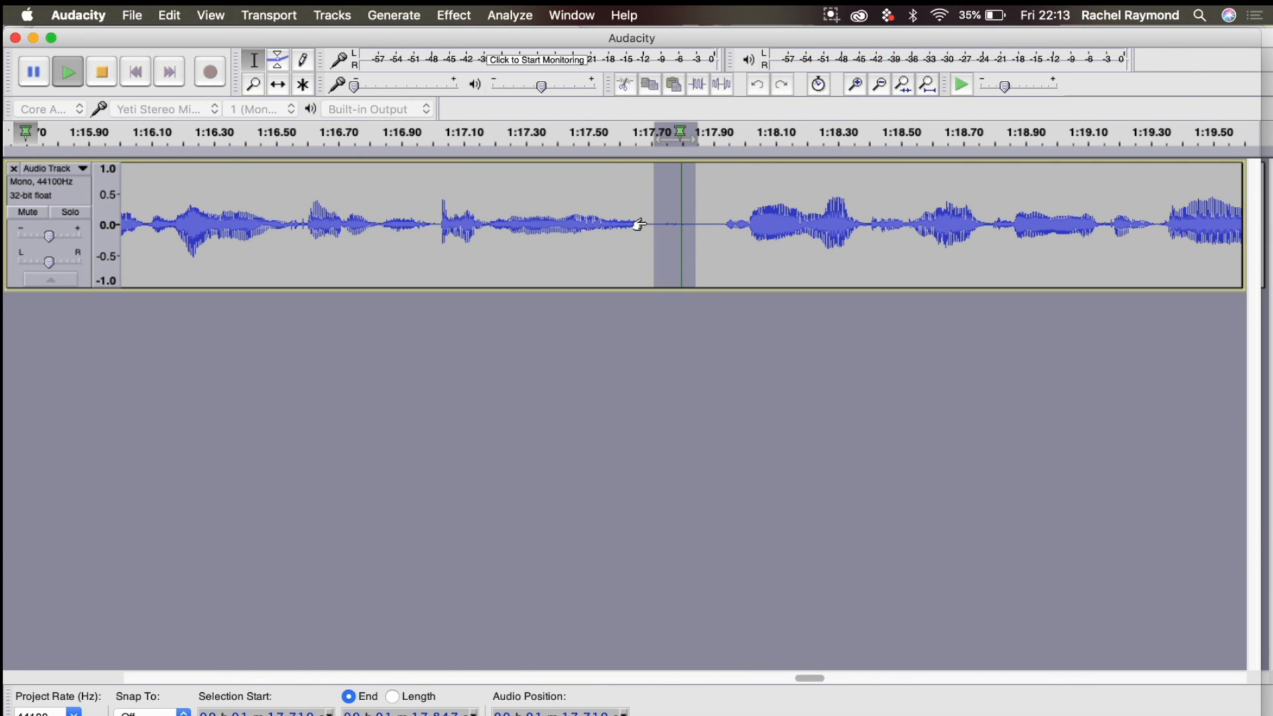
key(Delete)
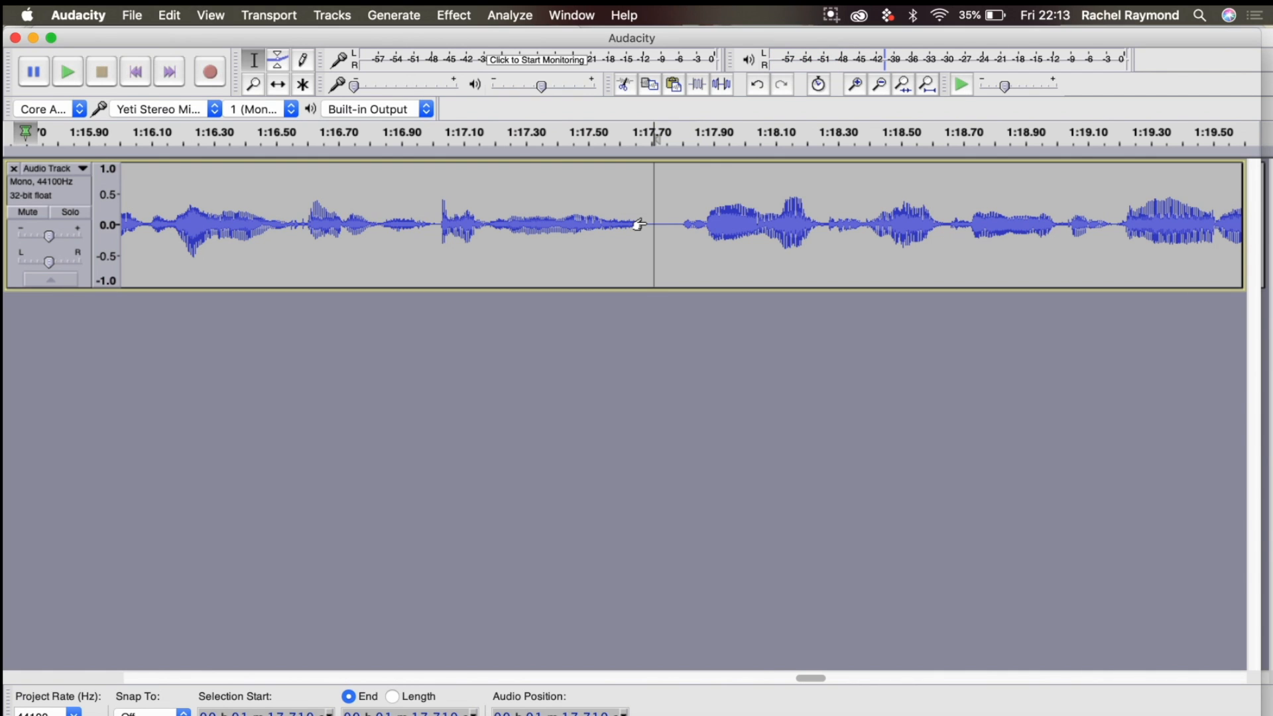
scroll(640, 225, left, 10)
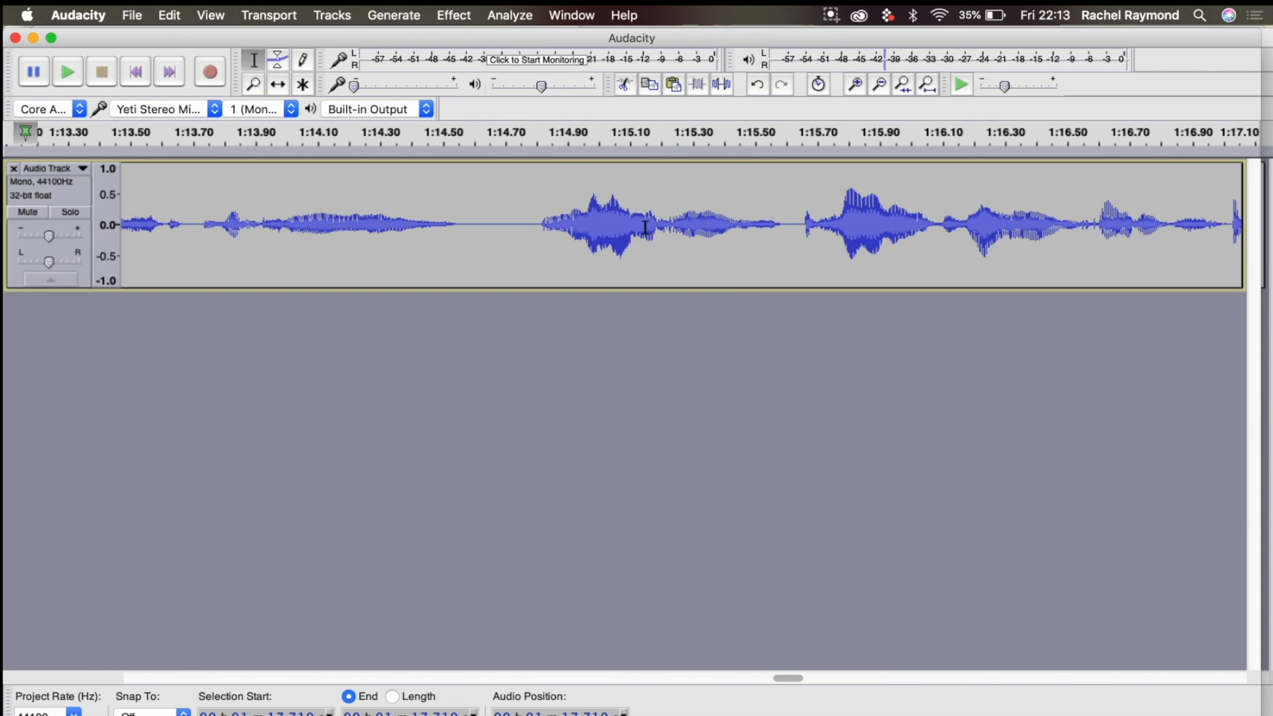
key(super+z)
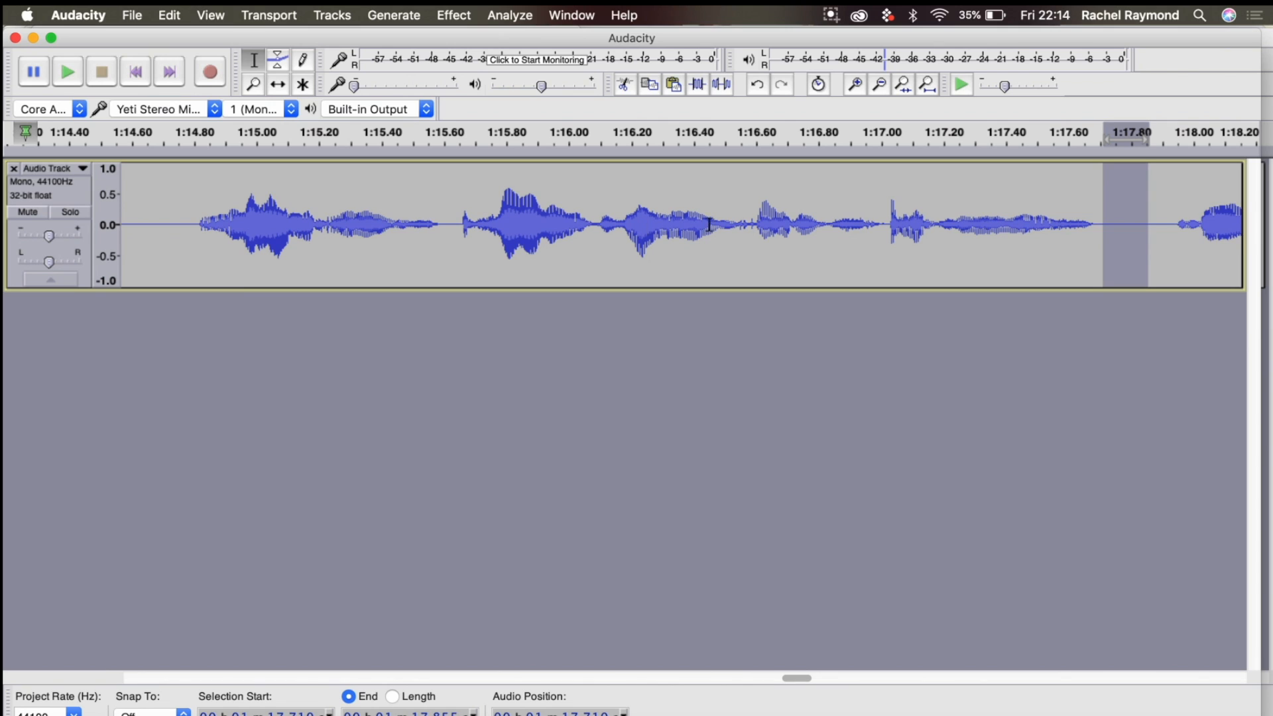
Step: Play the commentary from about 1:16.96 to check the replaced gap and listen to what follows
click(922, 223)
click(862, 225)
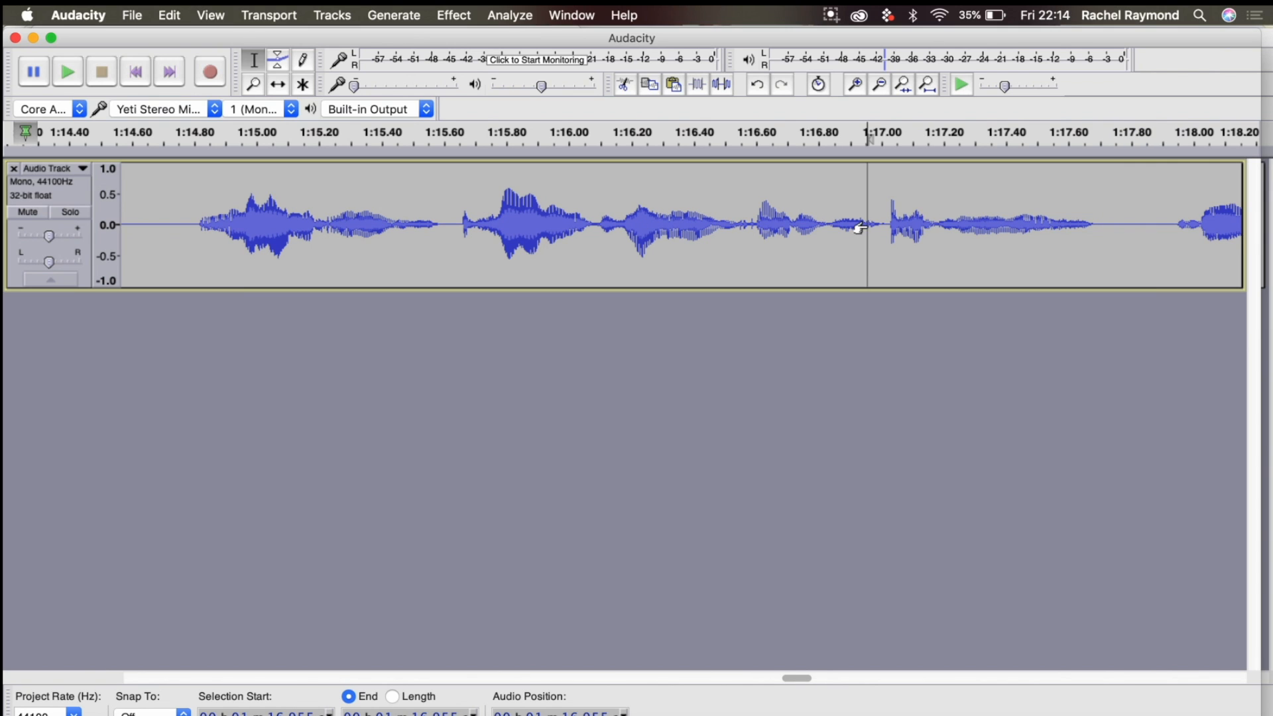
key(space)
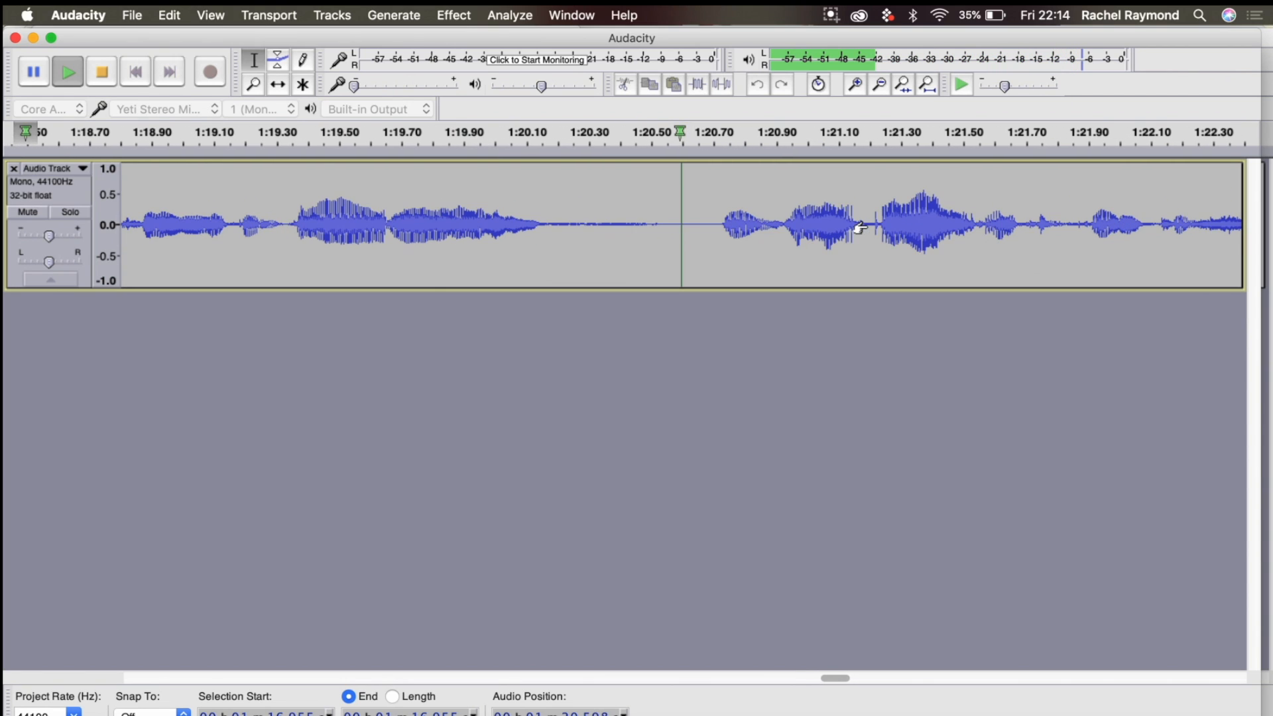
key(space)
Step: Delete the breath between phrases from about 1:20.17 to 1:20.53
drag(668, 223, 550, 235)
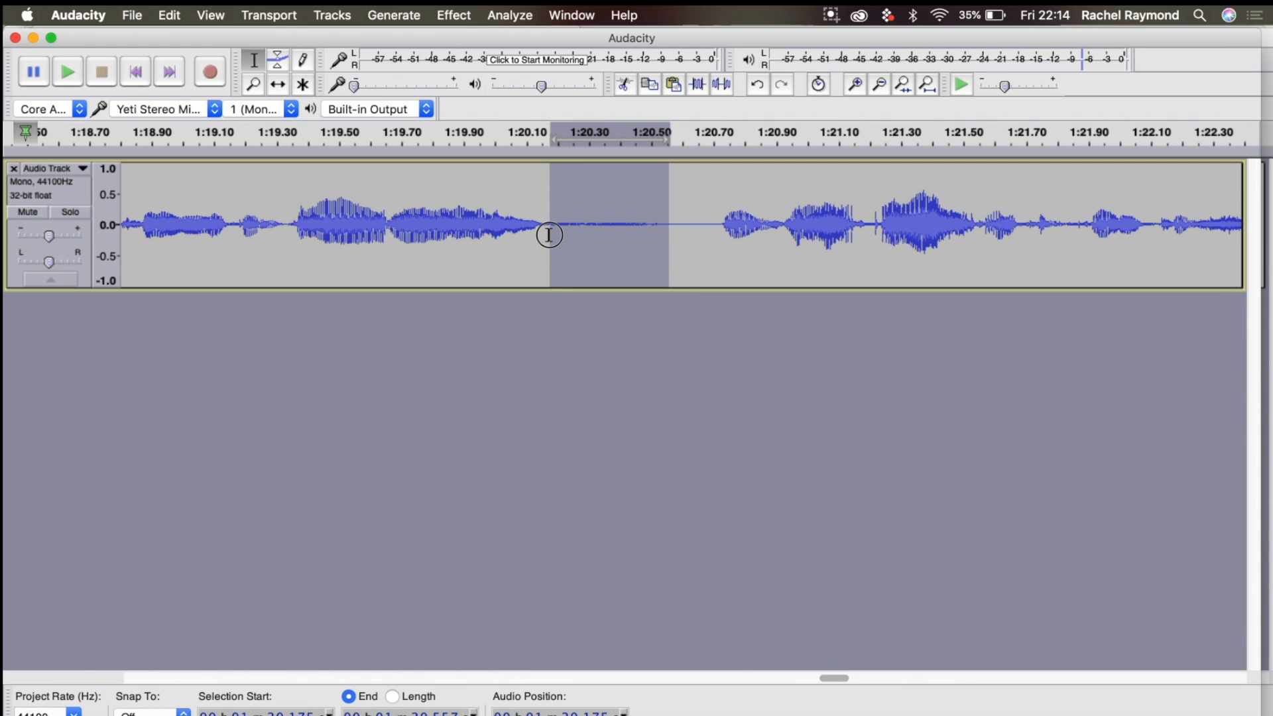
scroll(550, 235, up, 3)
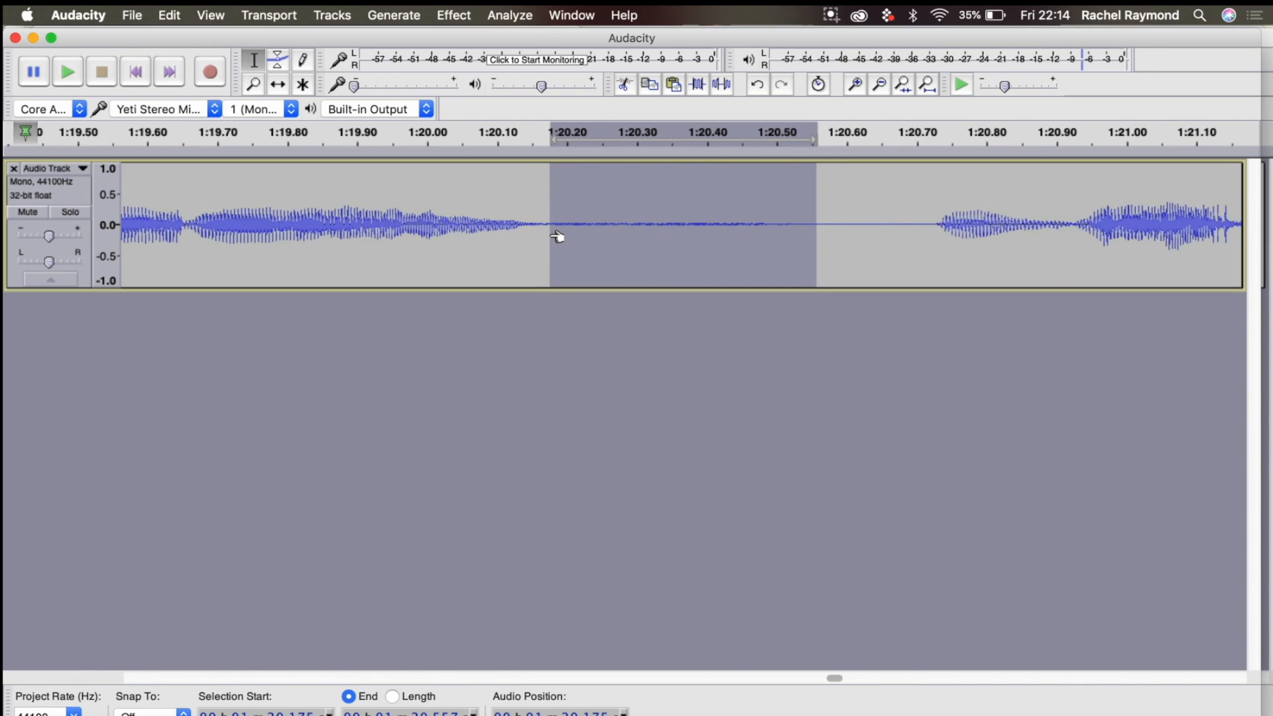
click(857, 220)
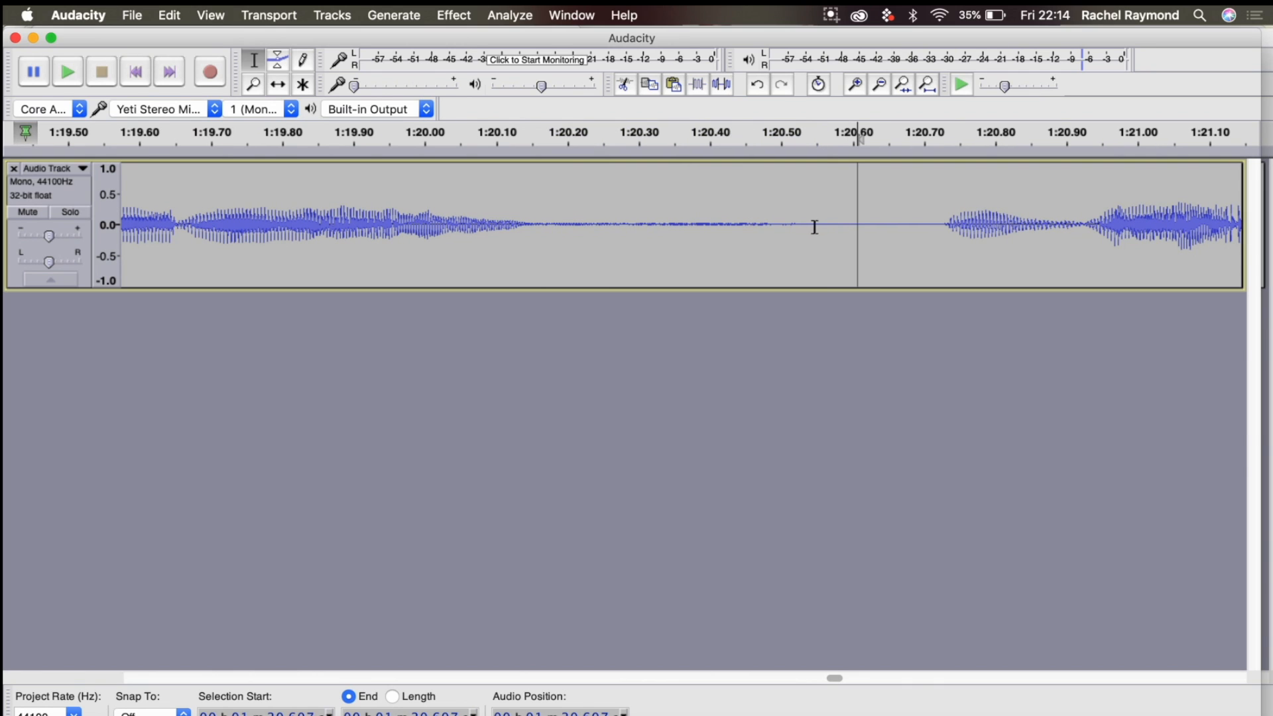
drag(799, 226, 545, 244)
key(Delete)
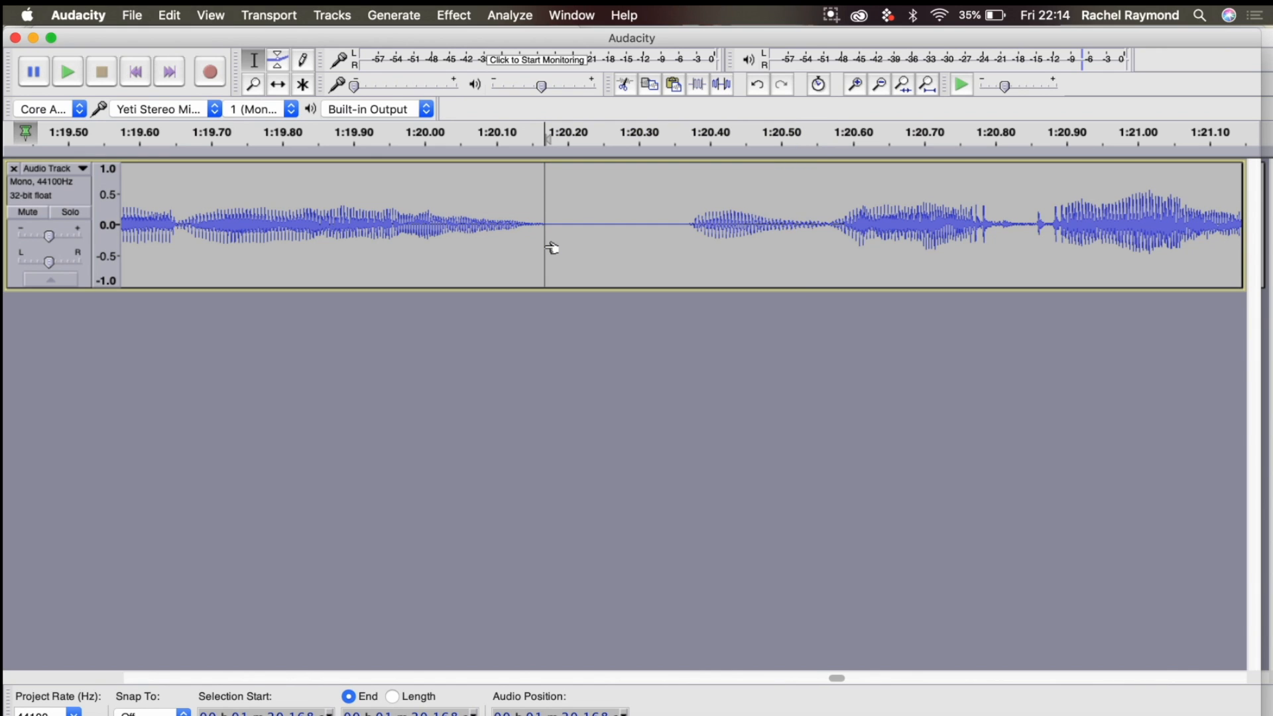
Step: Play the commentary from about 1:19.34 to check the transition where the breath at about 1:20.17 was deleted
scroll(548, 242, left, 5)
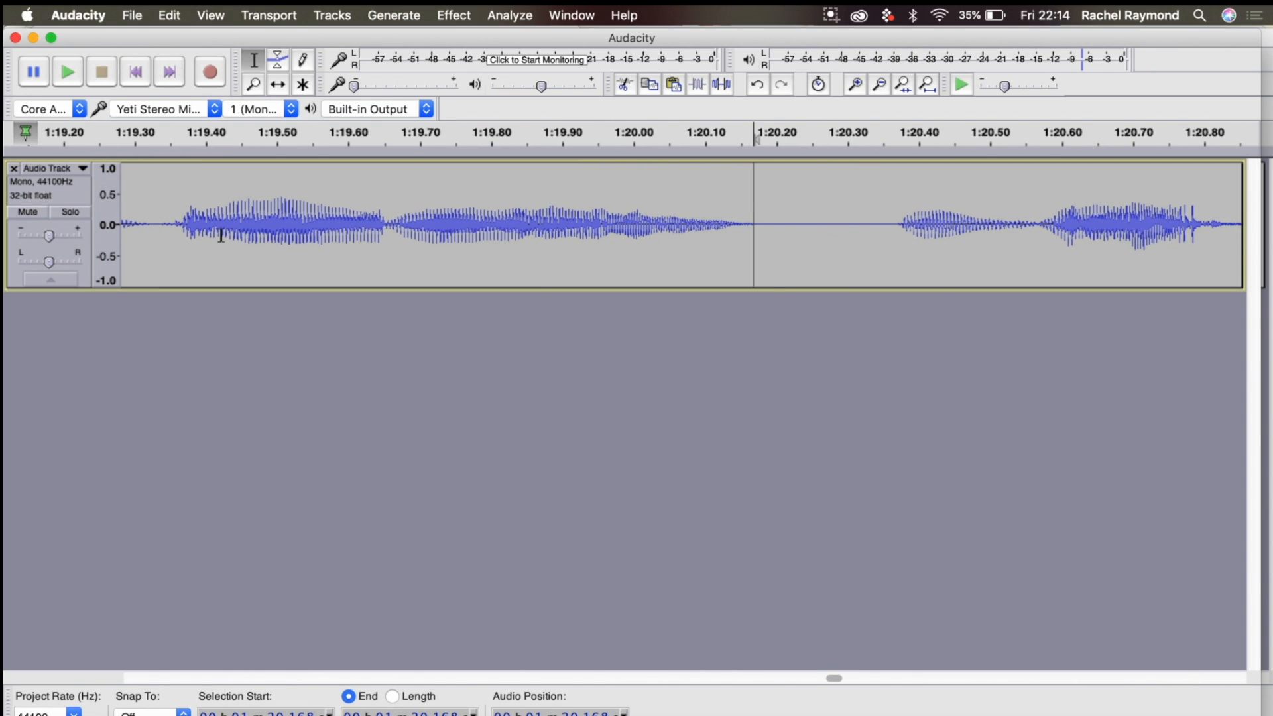
click(163, 222)
key(space)
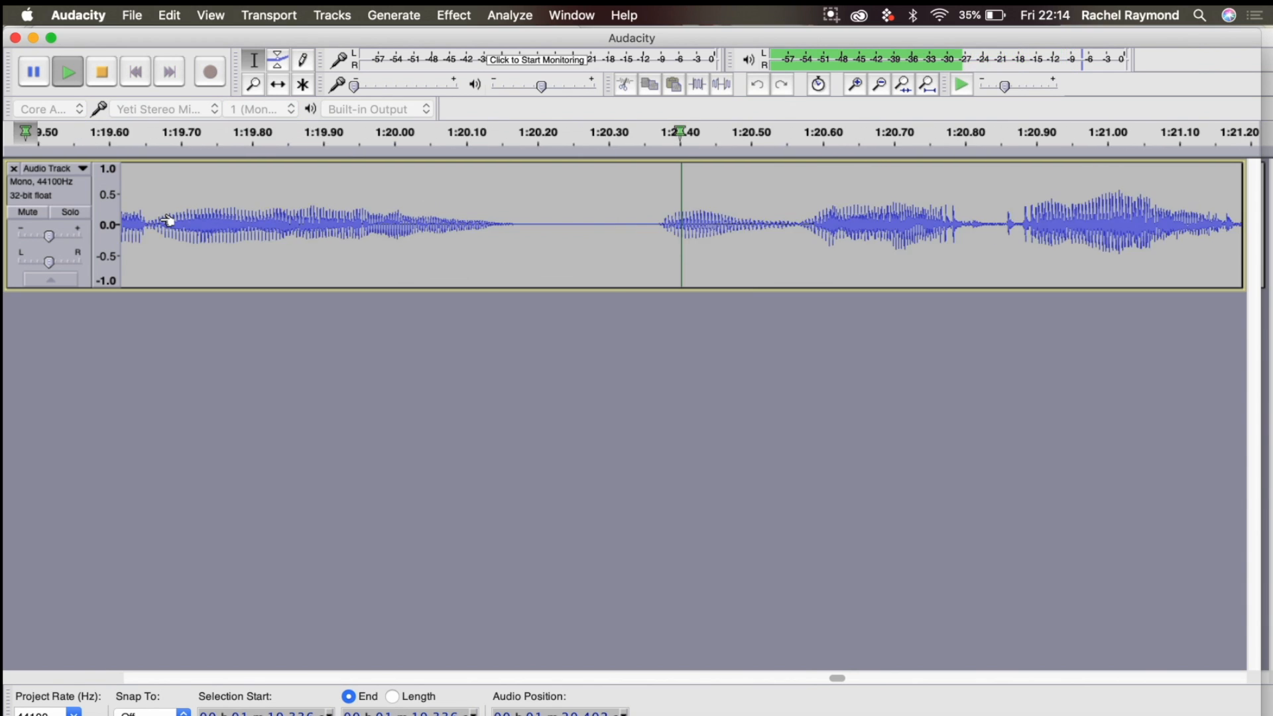
key(space)
scroll(191, 231, down, 2)
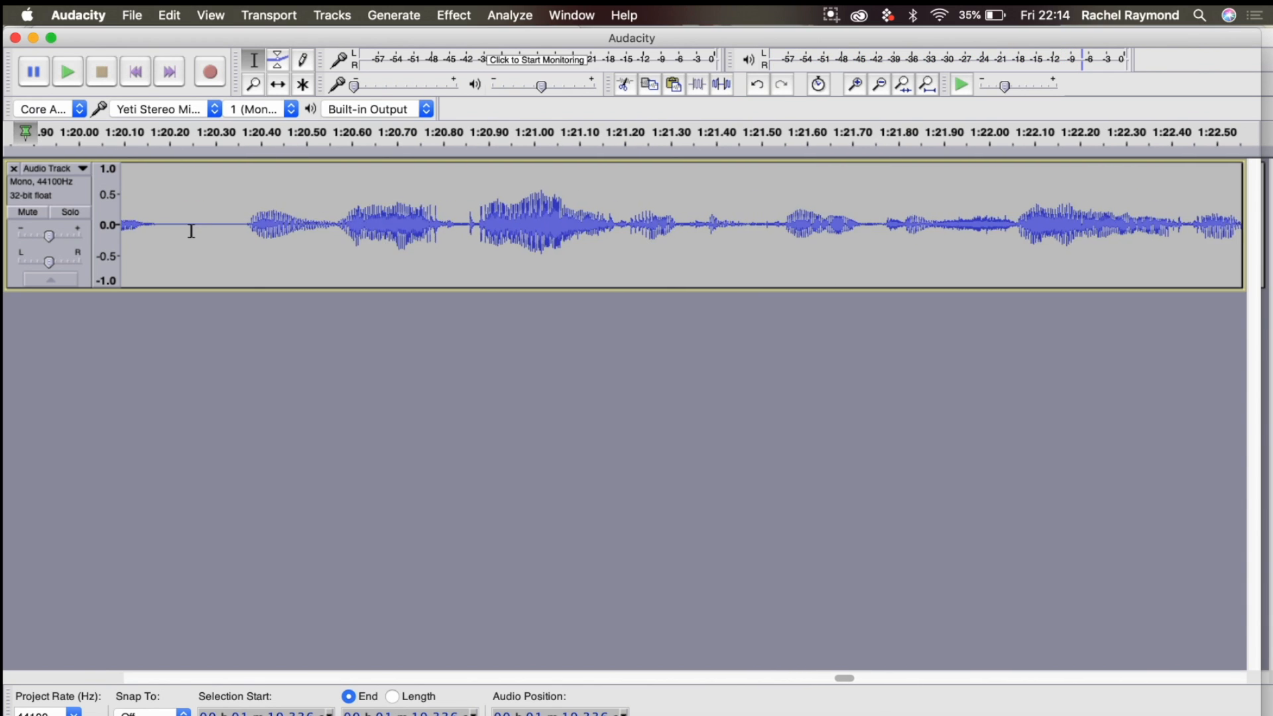
Step: Paste the copied silence into the gap between phrases at about 1:20.24
scroll(191, 231, left, 5)
click(649, 228)
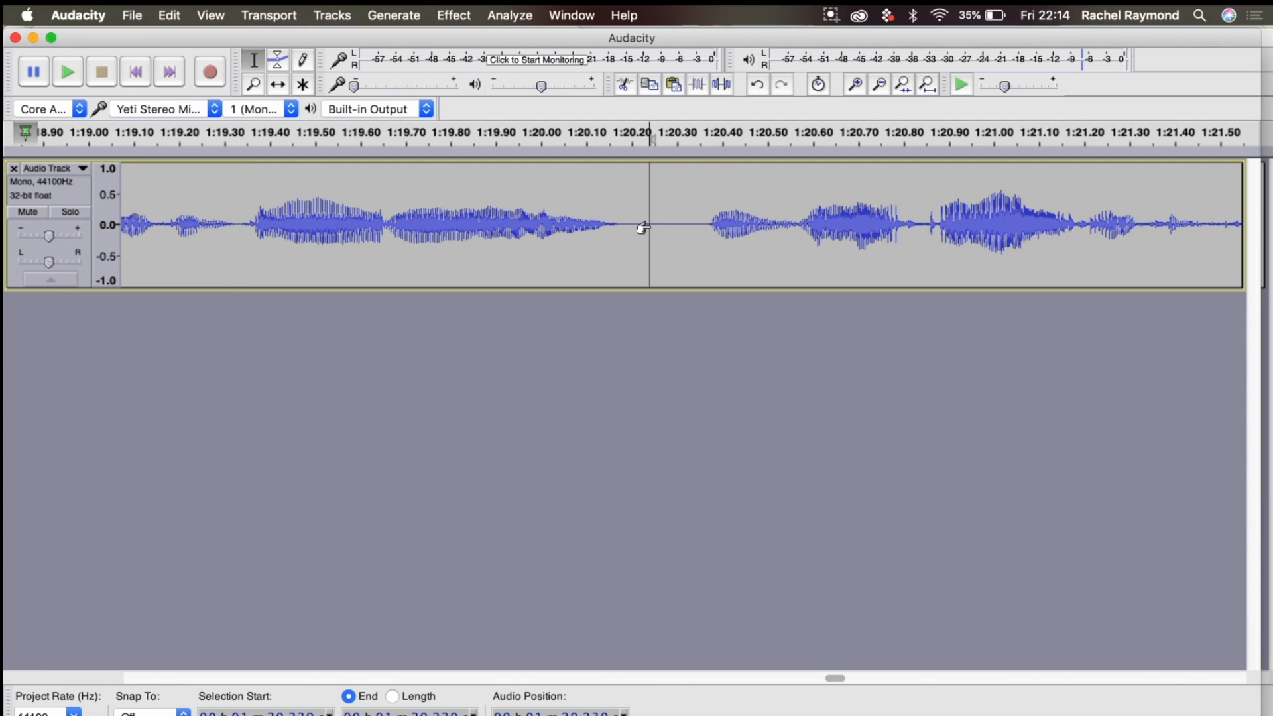
key(super+v)
Step: Play the commentary from about 1:19.30 to check the lengthened pause and listen to what follows
click(613, 248)
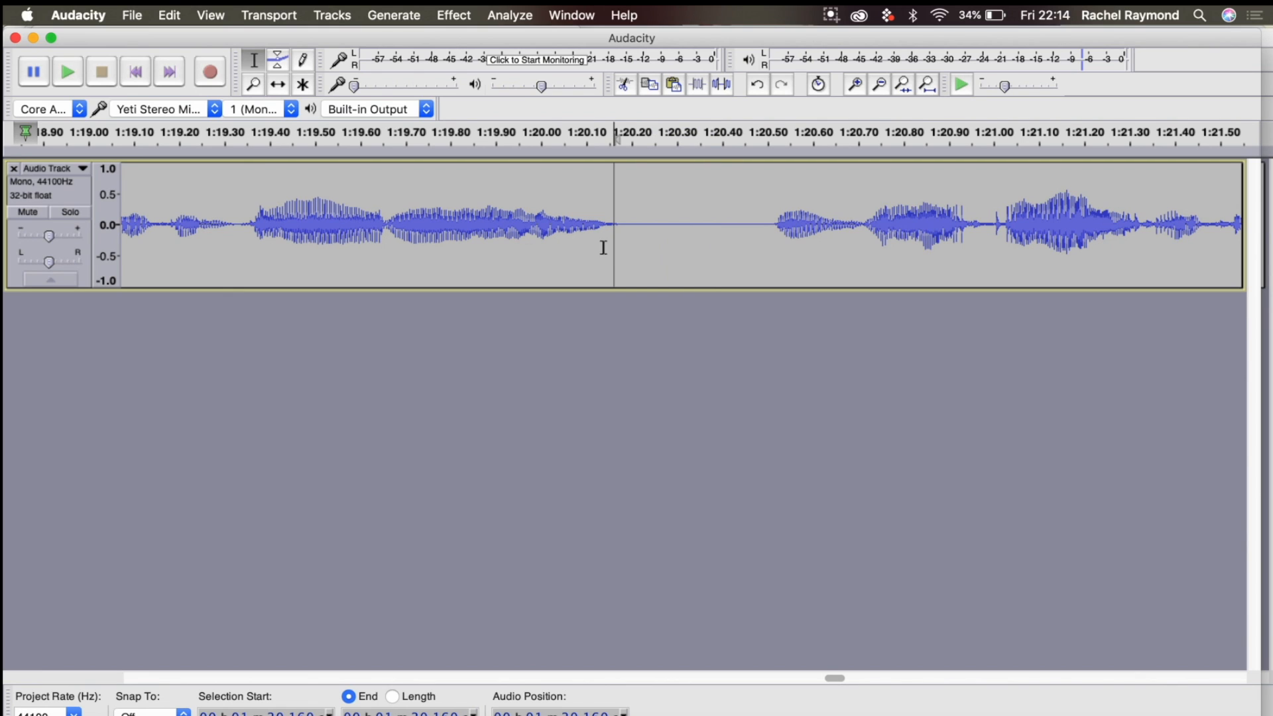
click(225, 227)
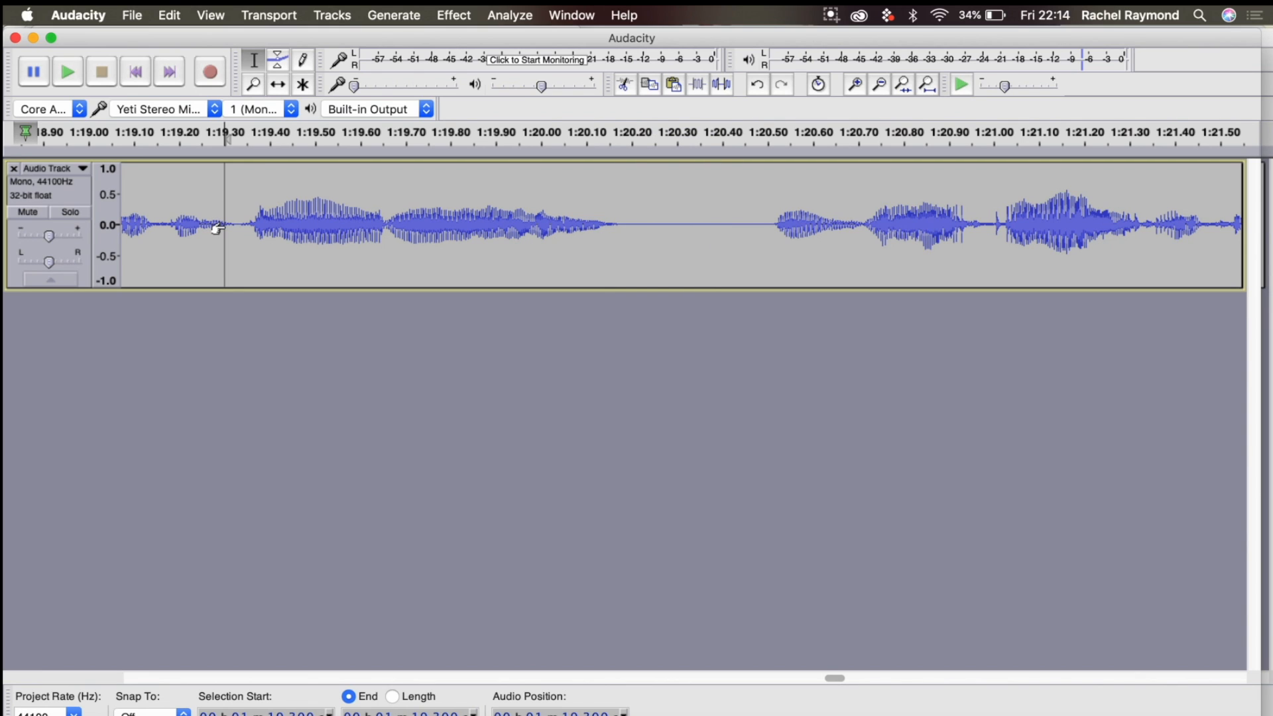
key(space)
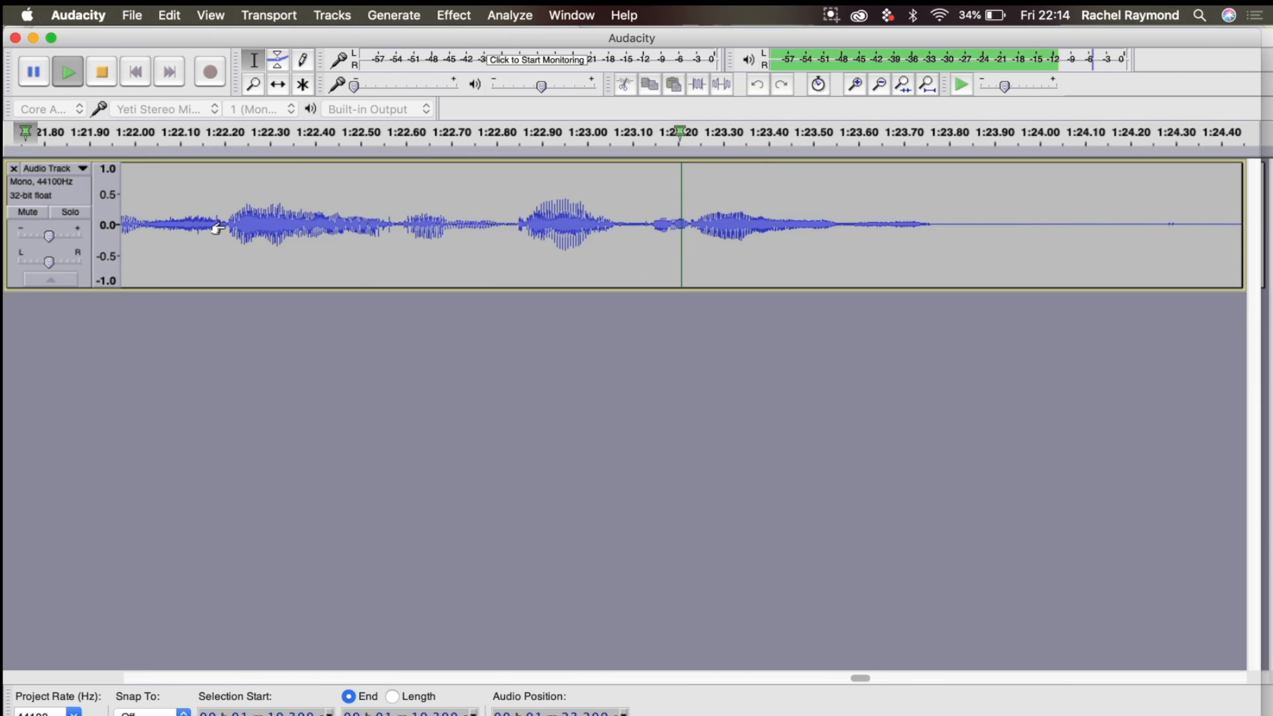
key(space)
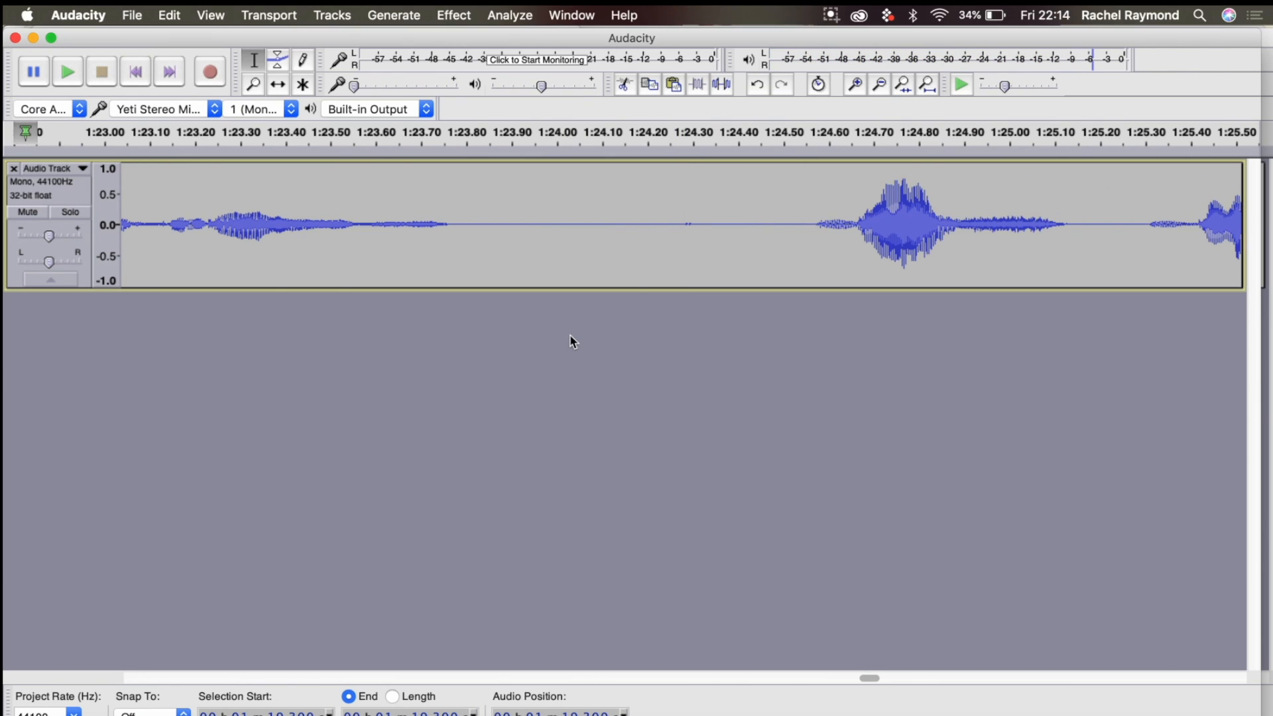
Step: Delete the faint noise in the pause from about 1:24.21 to 1:24.36
click(639, 226)
drag(554, 224, 754, 224)
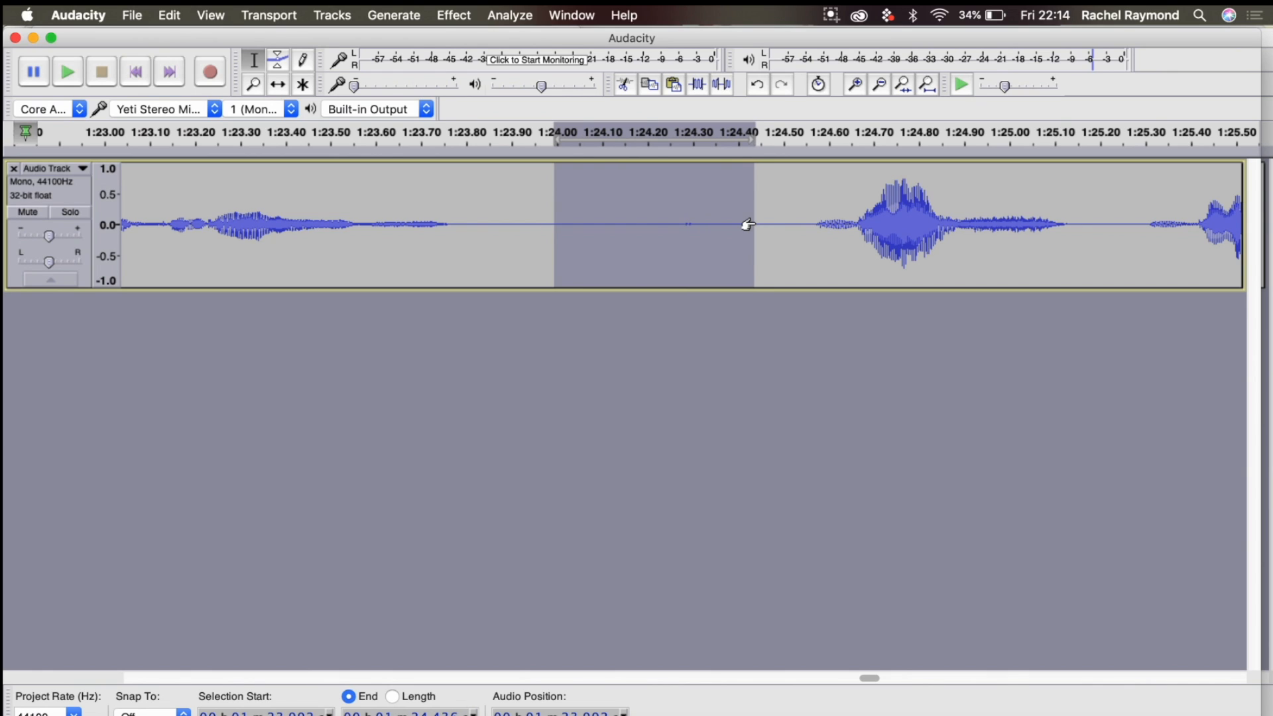
click(717, 225)
drag(655, 227, 717, 228)
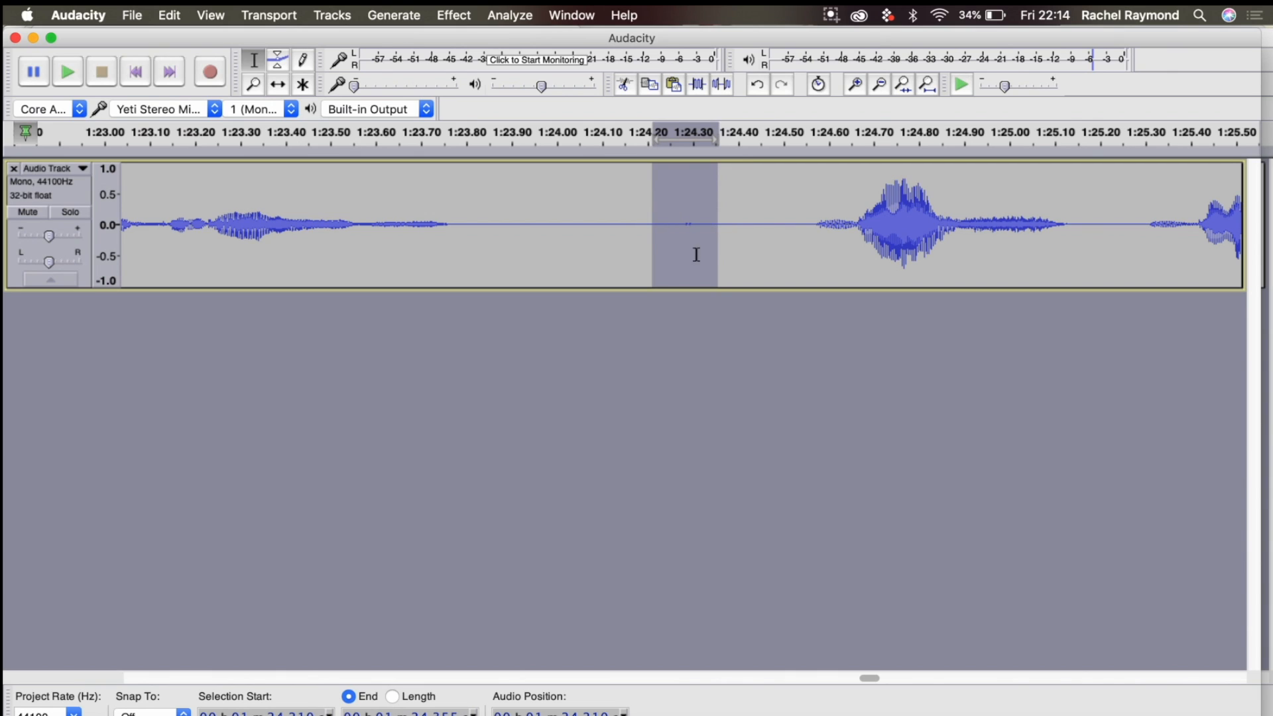
key(BackSpace)
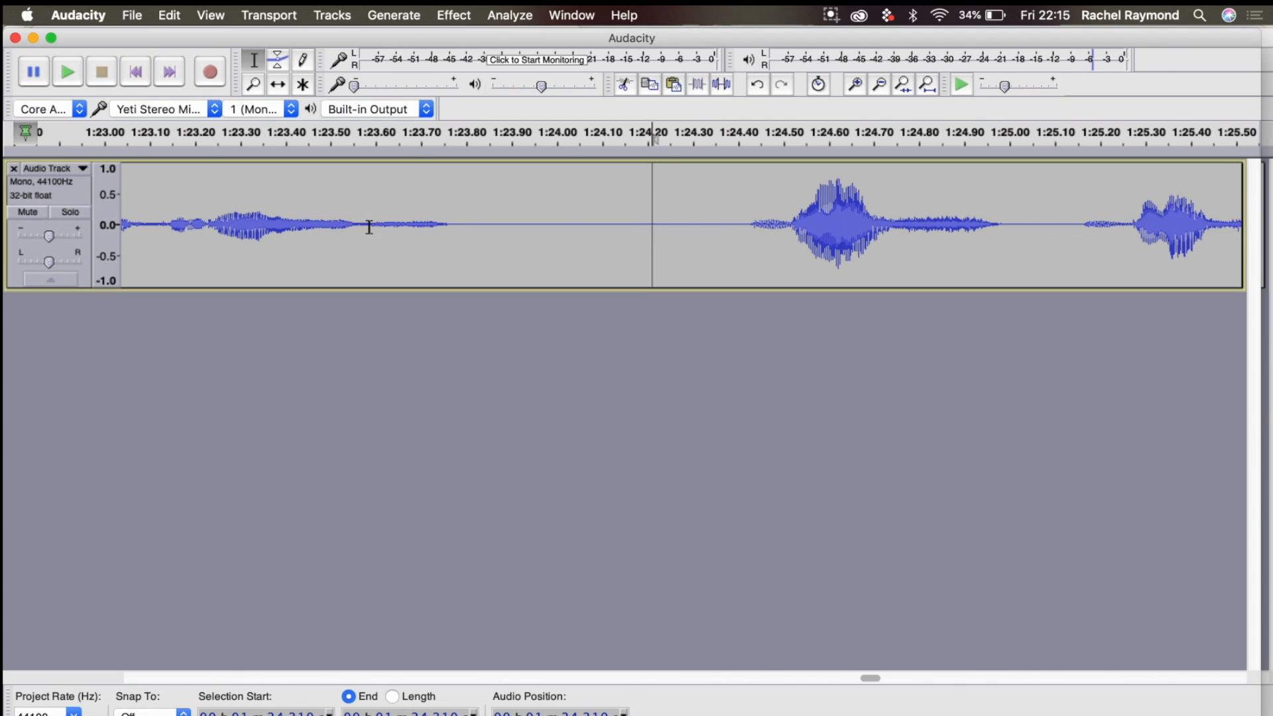
Step: Play the commentary from about 1:22.14 to check the shortened pause before the next phrase
click(474, 223)
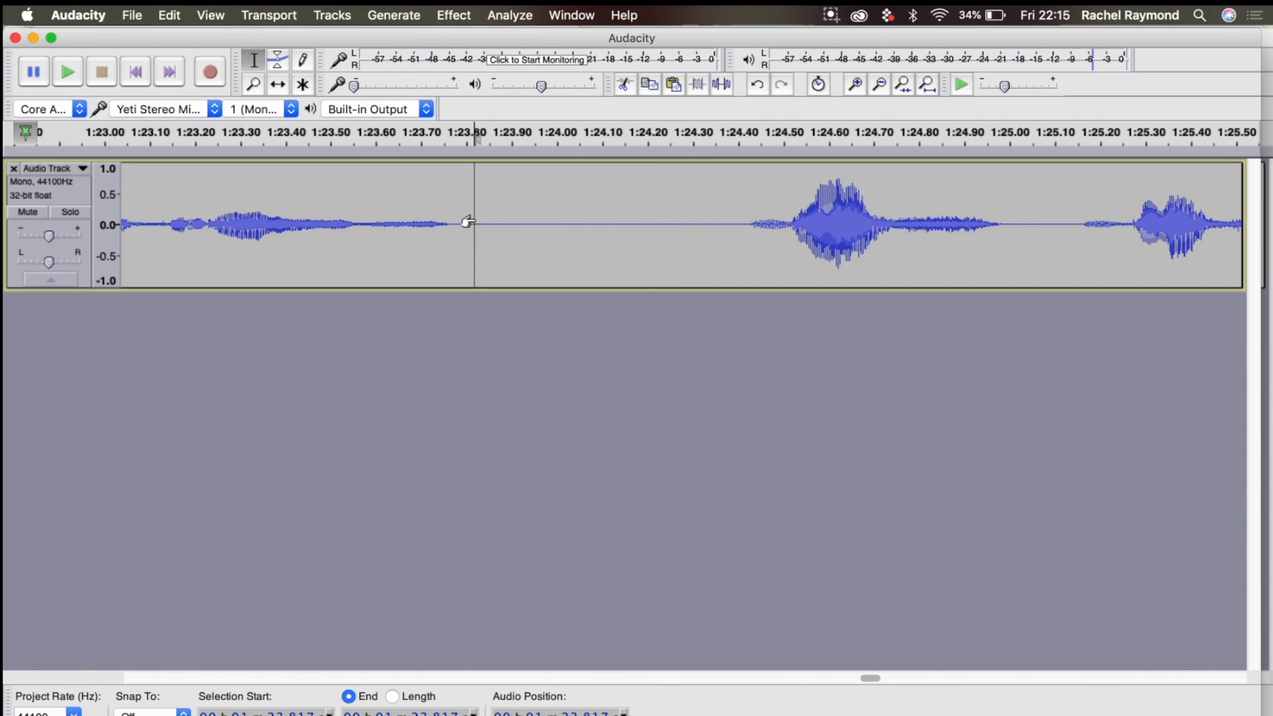
scroll(342, 217, left, 5)
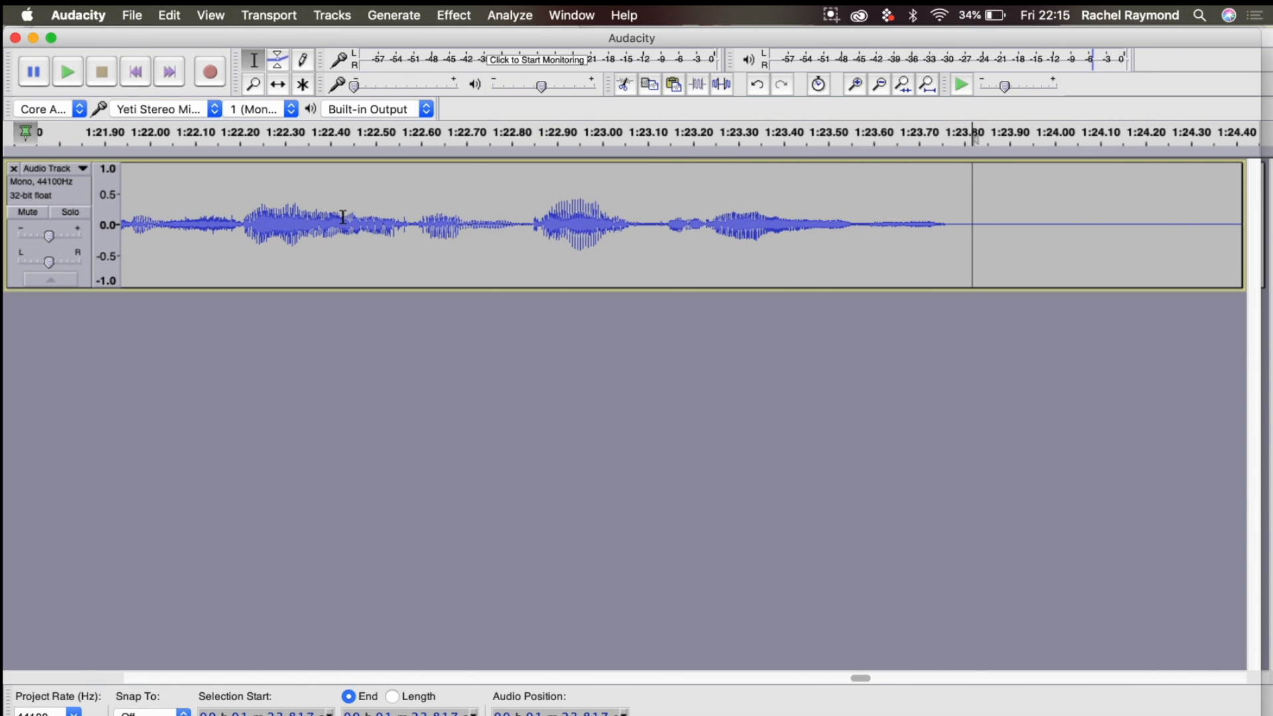
click(213, 223)
key(space)
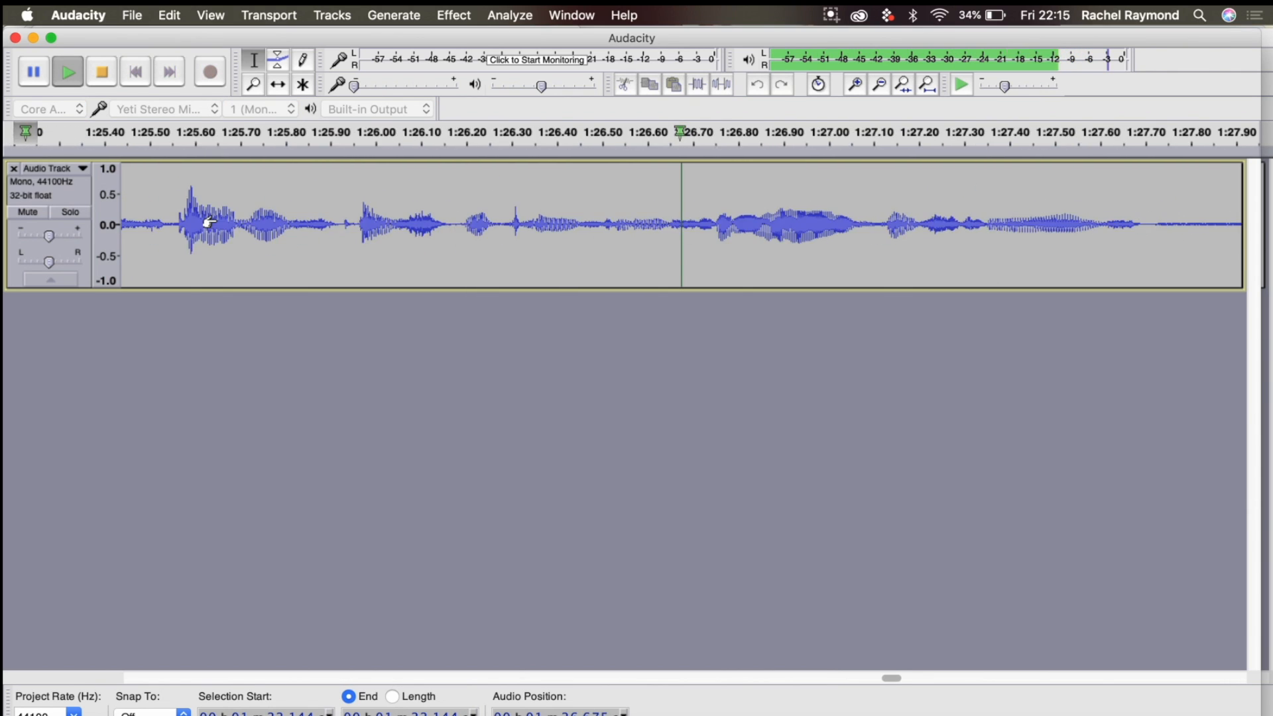
key(space)
Step: Play the commentary from about 1:23.93 and listen through to the gap at about 1:28.19
scroll(584, 250, left, 10)
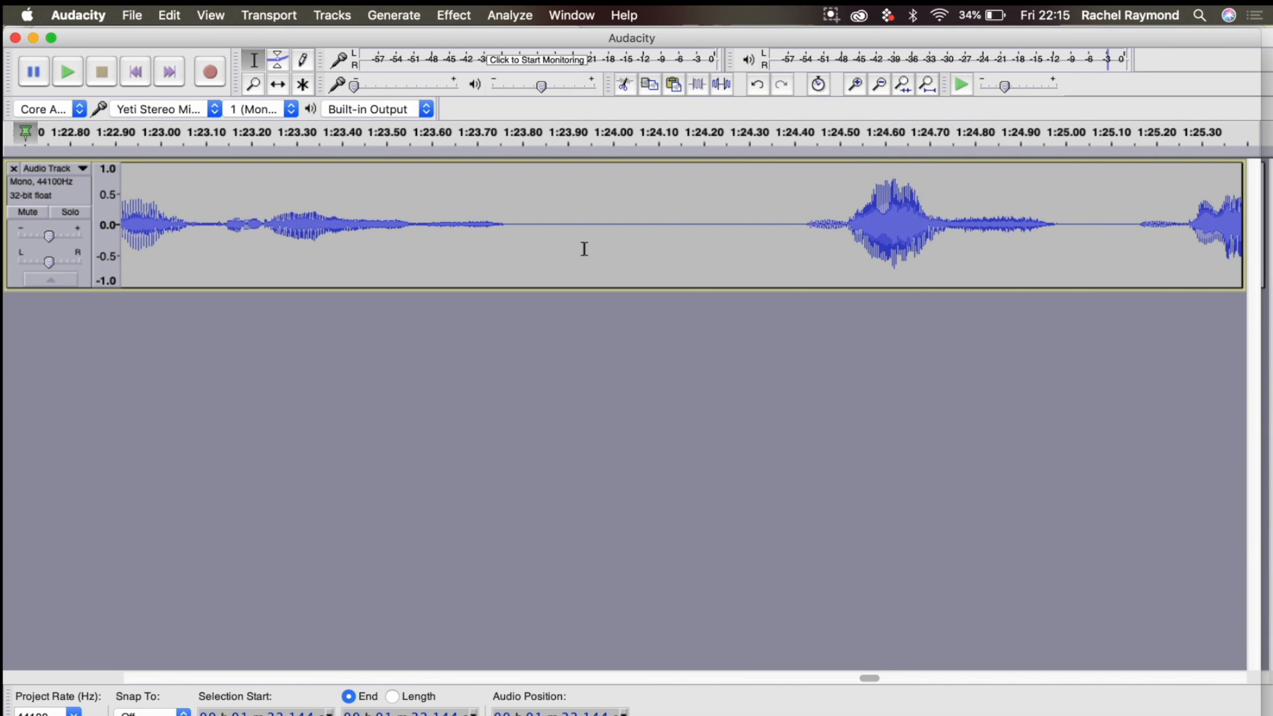
scroll(584, 249, right, 3)
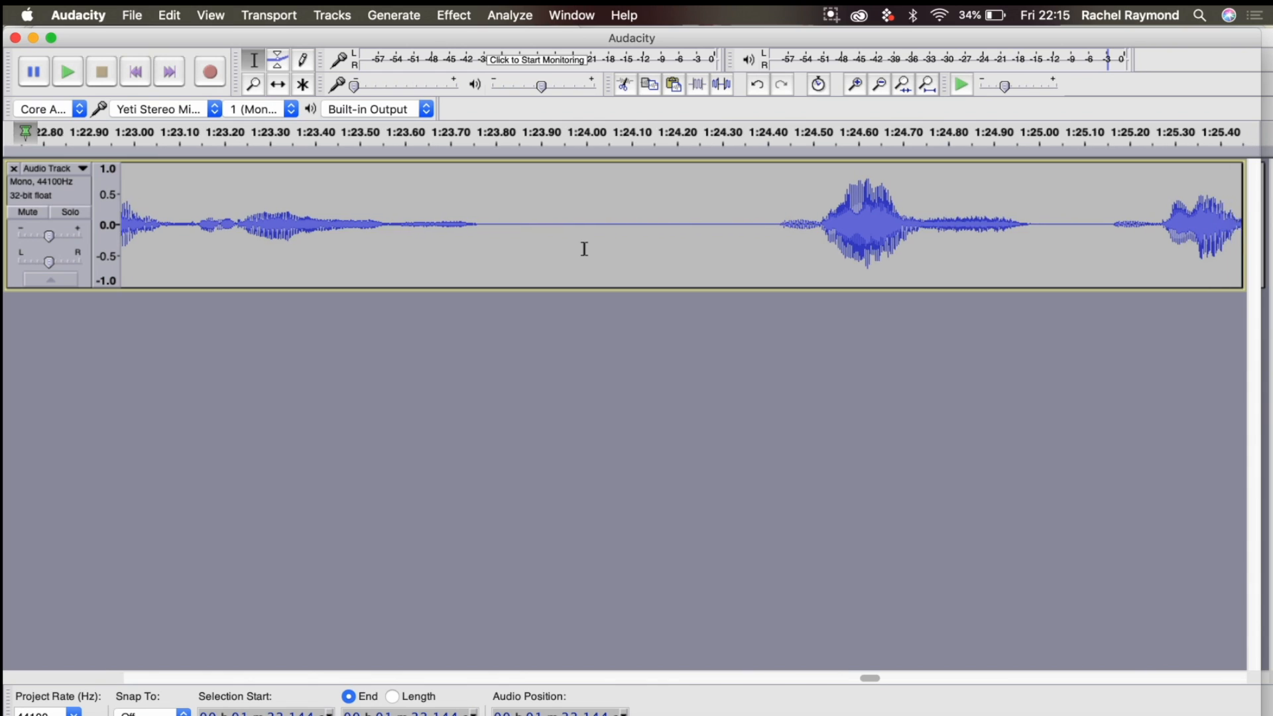
scroll(584, 249, right, 1)
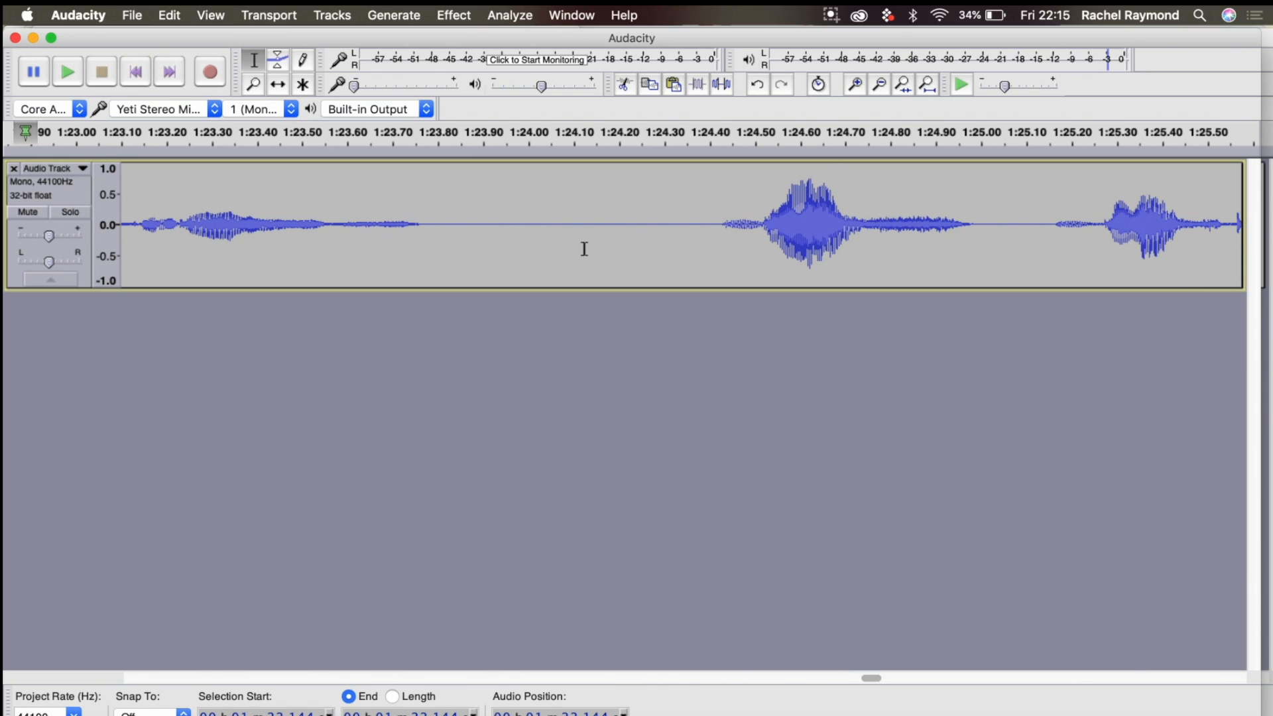
click(496, 228)
key(space)
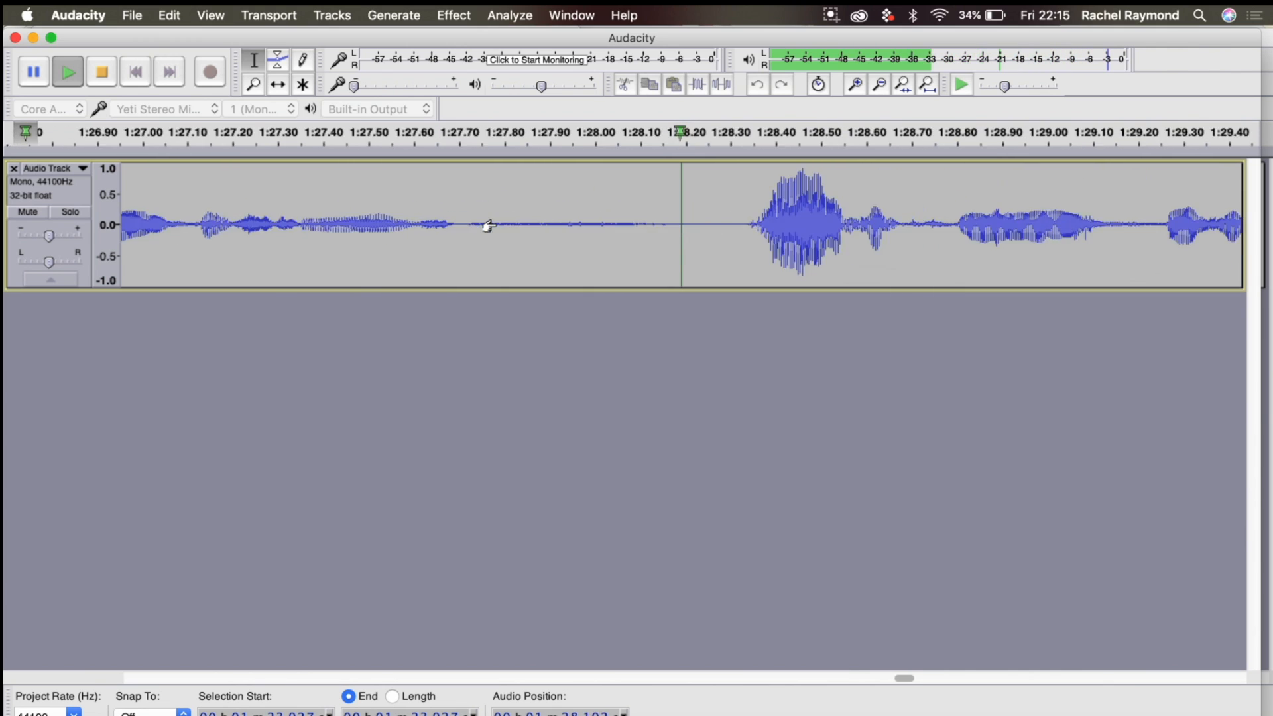
key(space)
Step: Delete the breath from about 1:27.71 to 1:28.19, and play from about 1:25.83 to check the join
drag(183, 223, 397, 225)
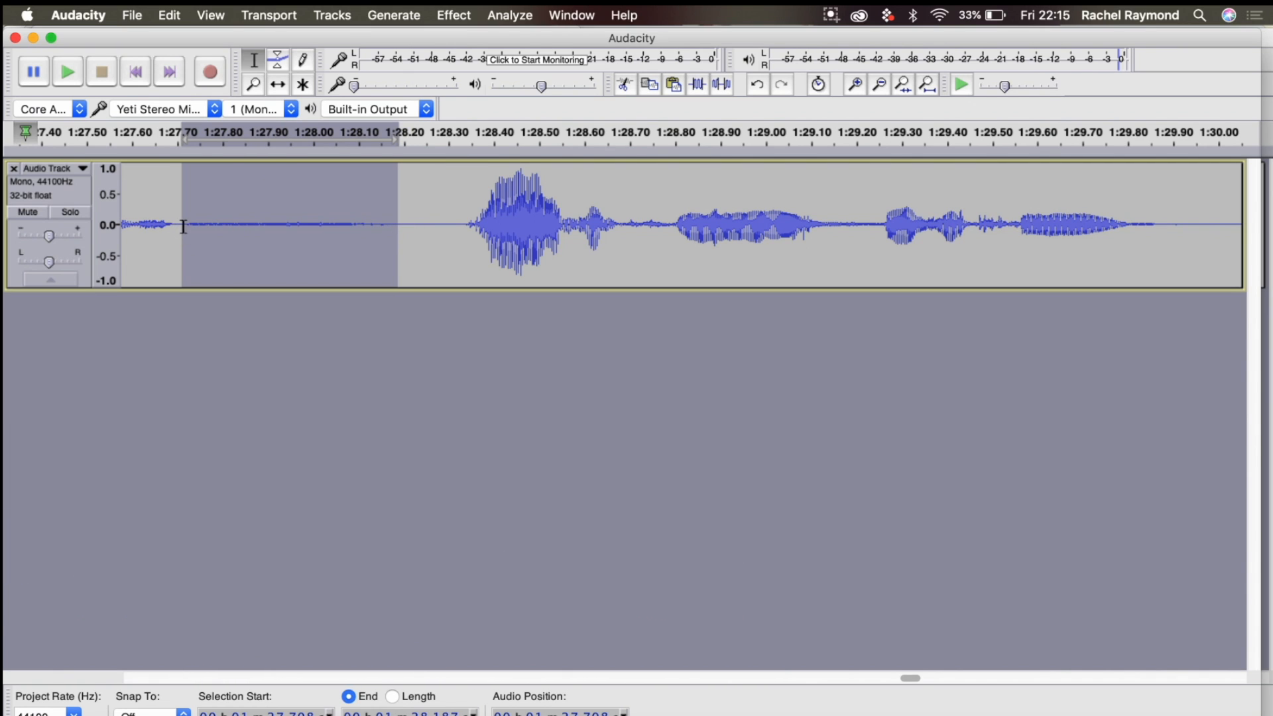
key(Delete)
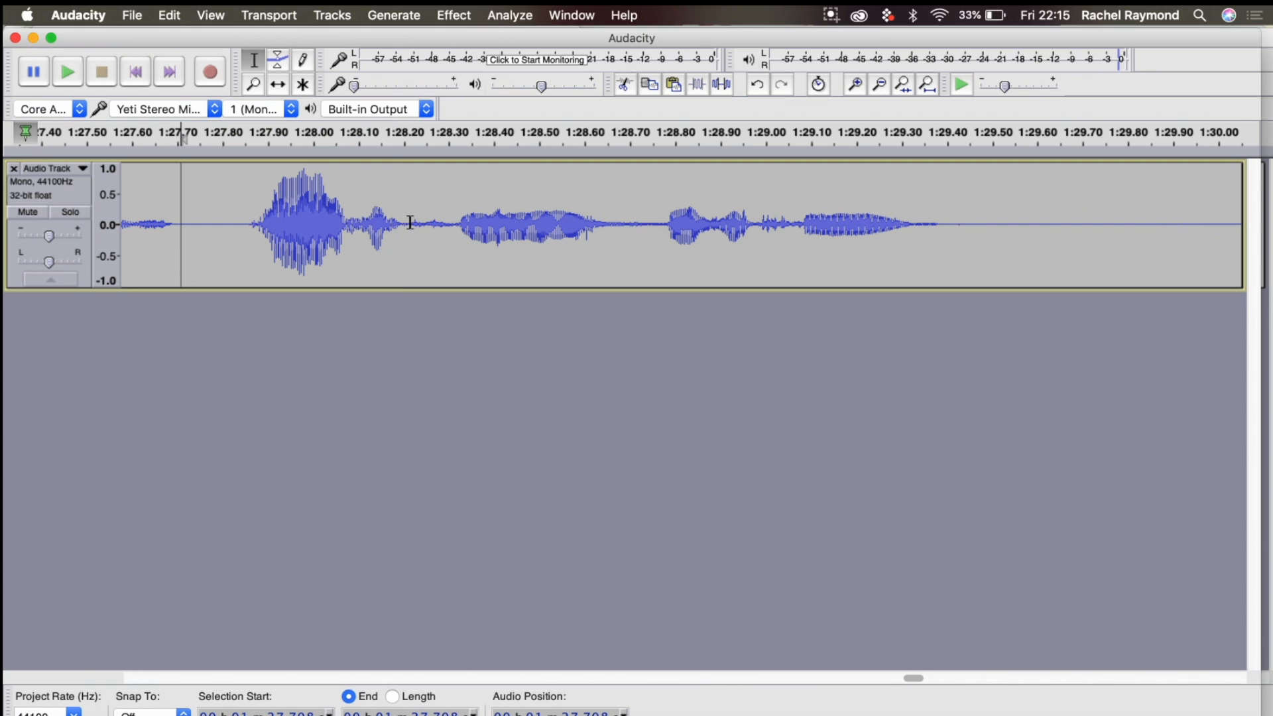
scroll(170, 232, left, 10)
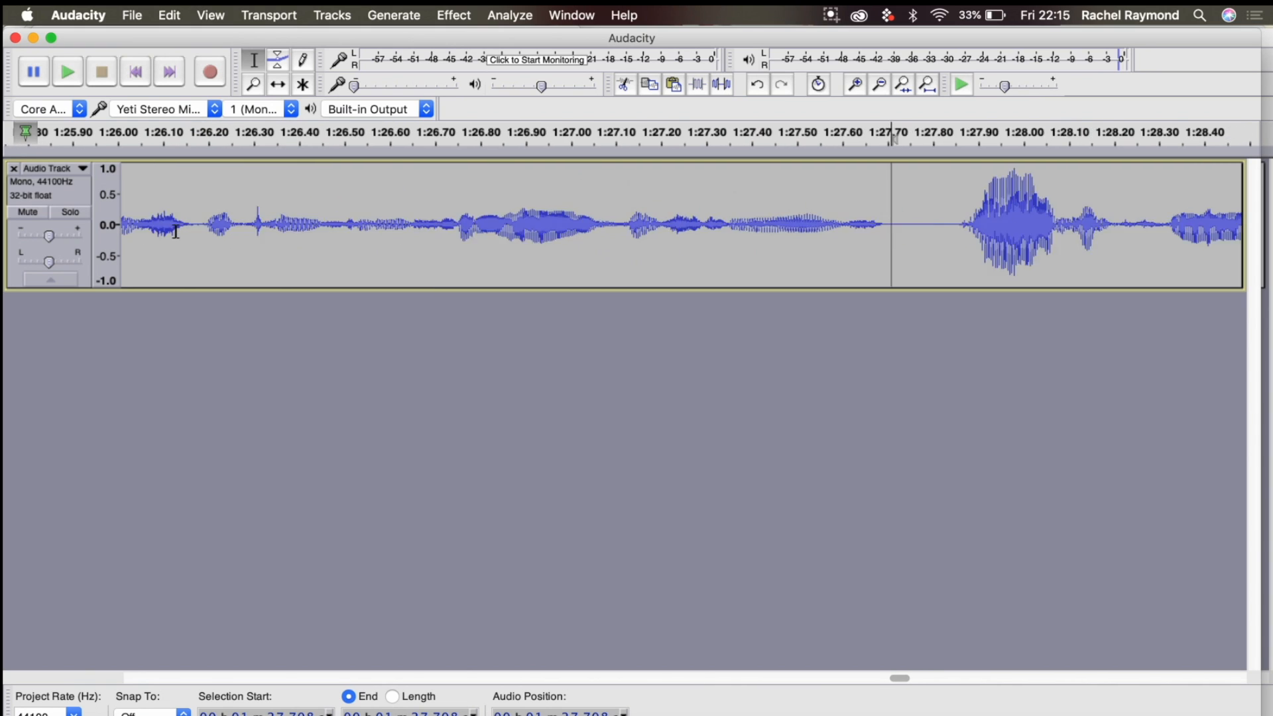
click(175, 230)
key(space)
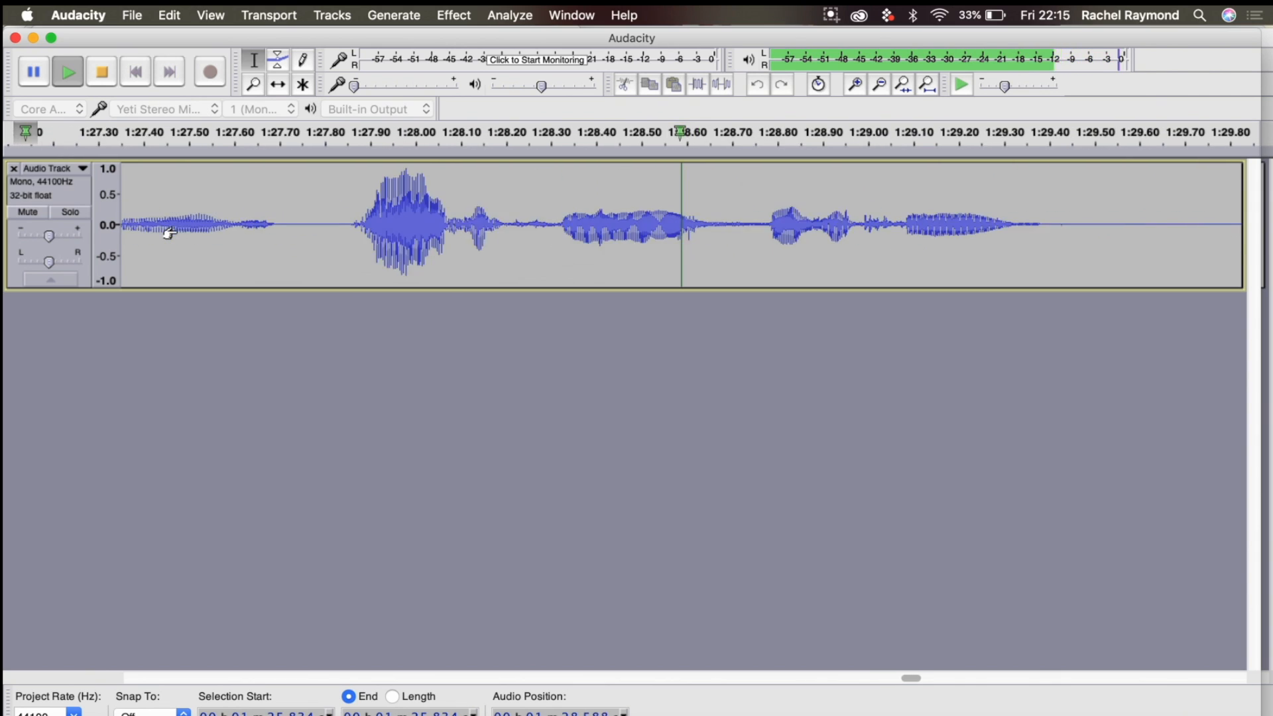
key(space)
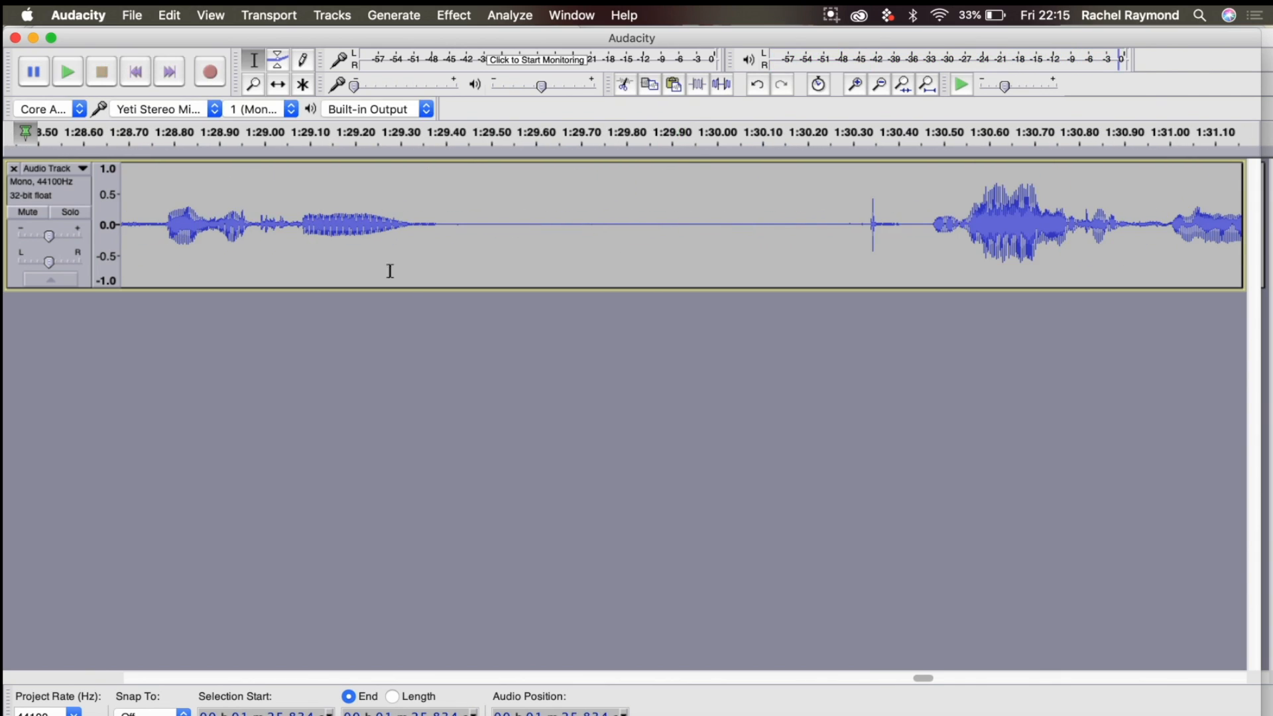
Step: Listen to the long pause from about 1:29.42 to 1:30.43, and delete it together with its click noise
drag(451, 220, 914, 223)
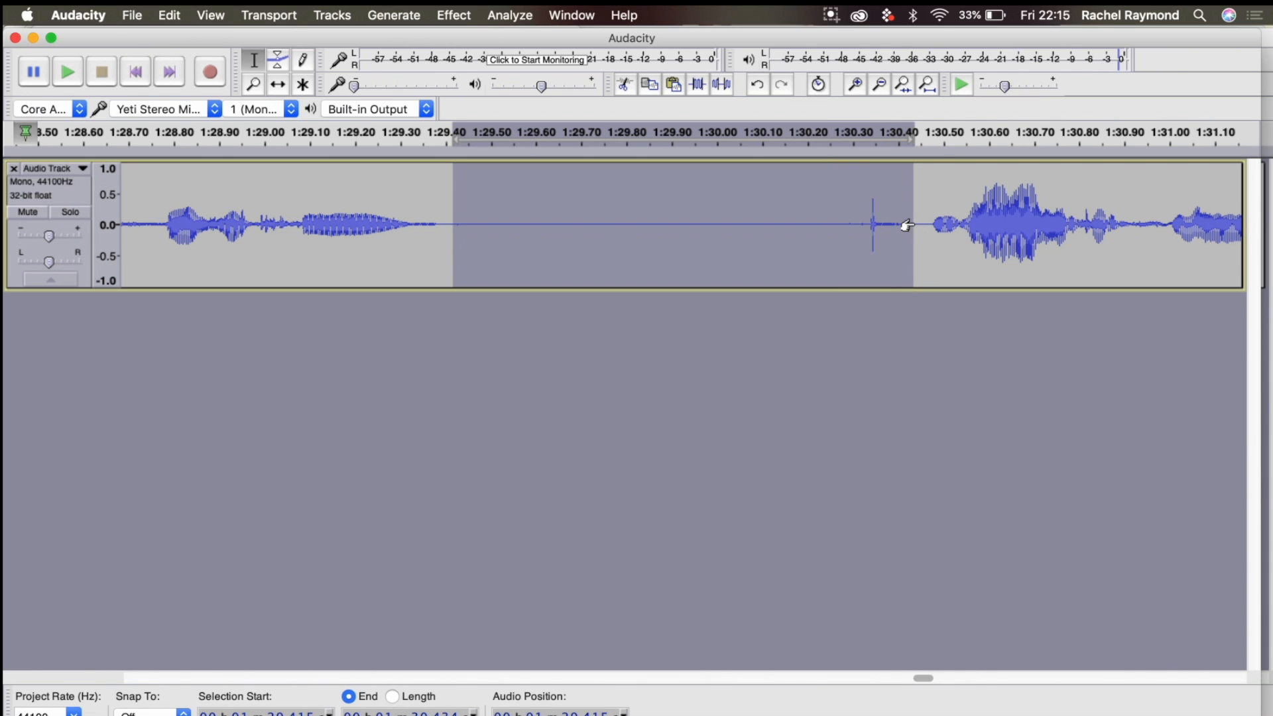
key(space)
scroll(905, 224, right, 5)
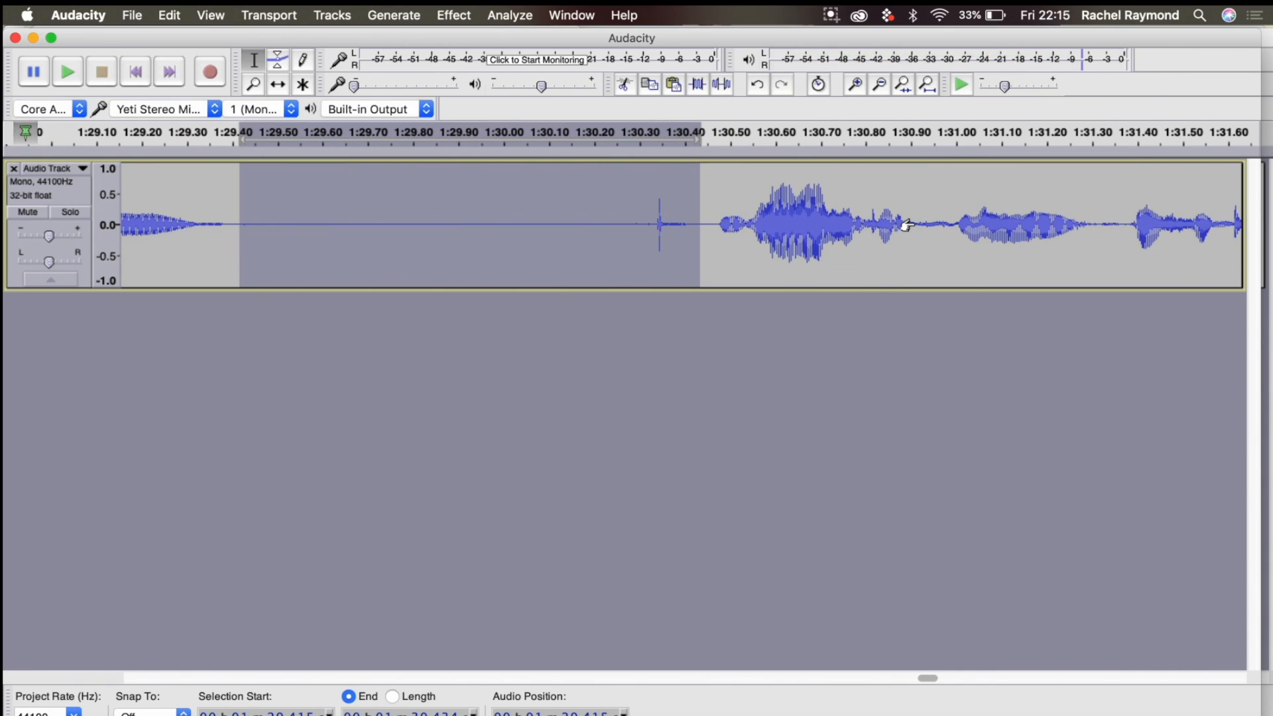
key(space)
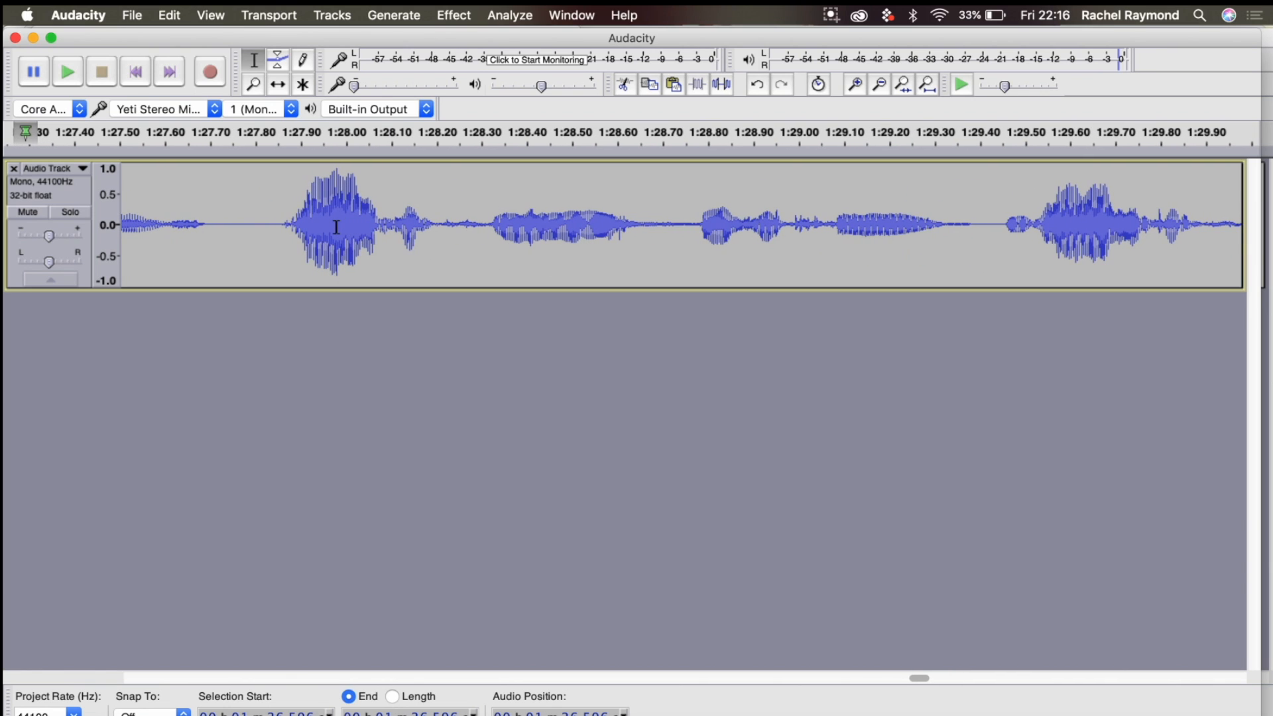
Step: Play the phrase starting at about 1:27.81 to find where the unwanted speech begins and ends
scroll(642, 232, left, 3)
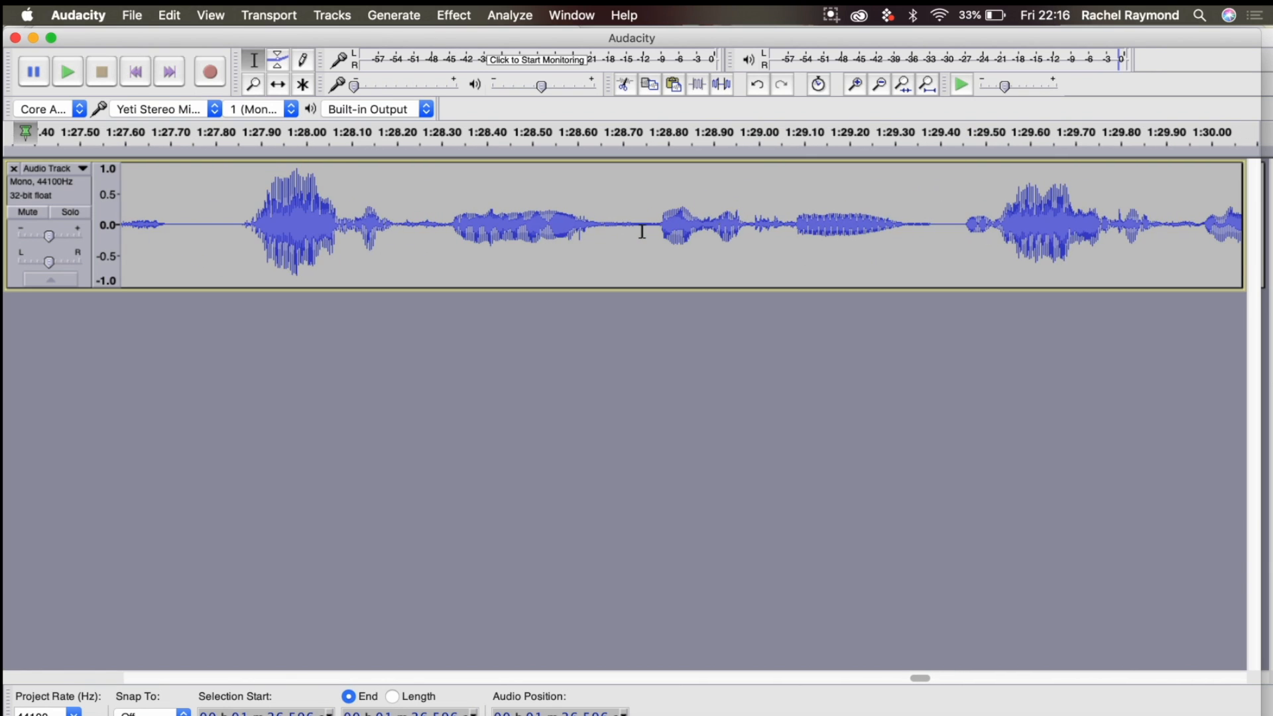
click(217, 226)
key(space)
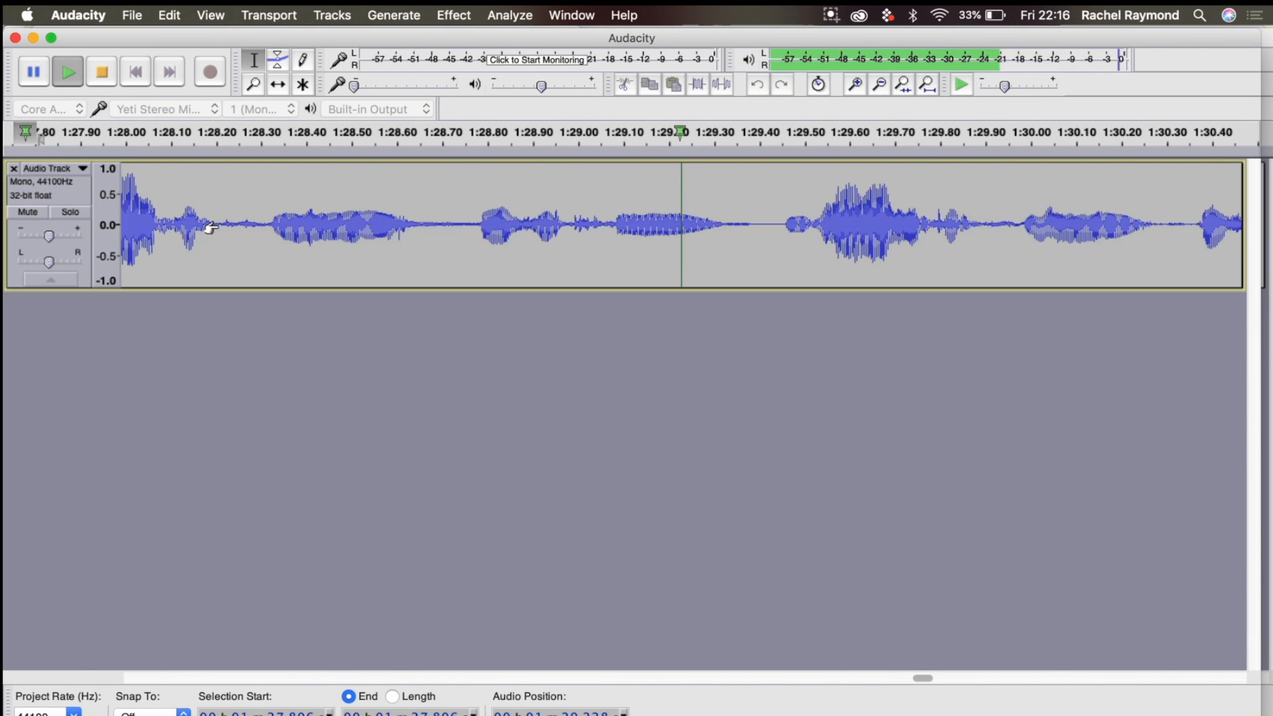
key(space)
Step: Delete the misspoken phrase from the silence at about 1:27.81 to the one at about 1:29.41
drag(523, 223, 435, 233)
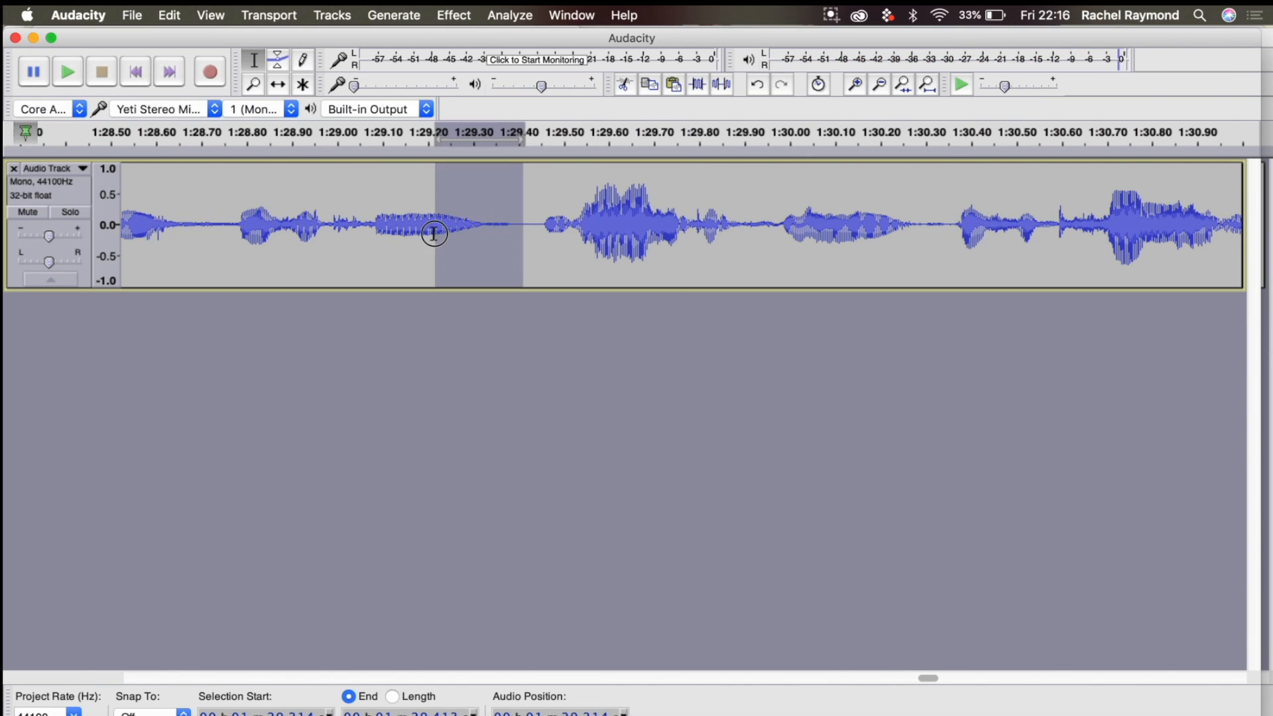
scroll(432, 228, left, 7)
shift+click(401, 226)
drag(400, 225, 390, 224)
scroll(382, 230, right, 2)
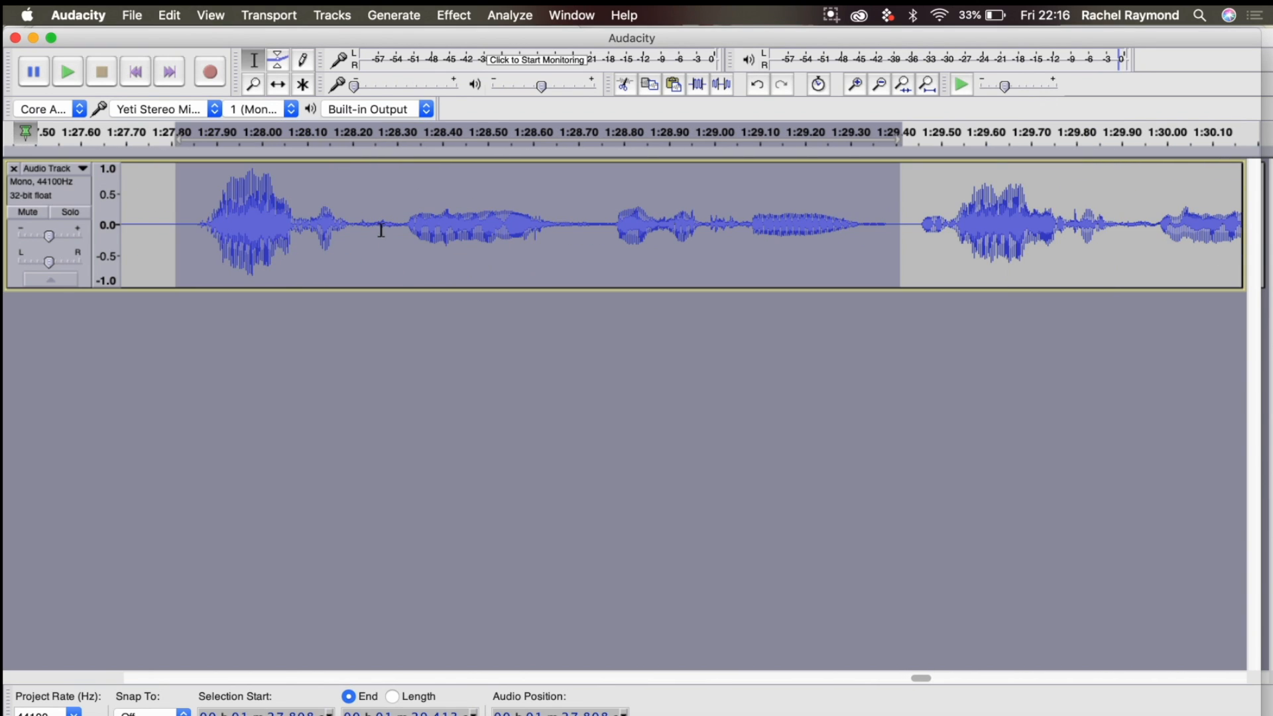
scroll(1097, 265, right, 1)
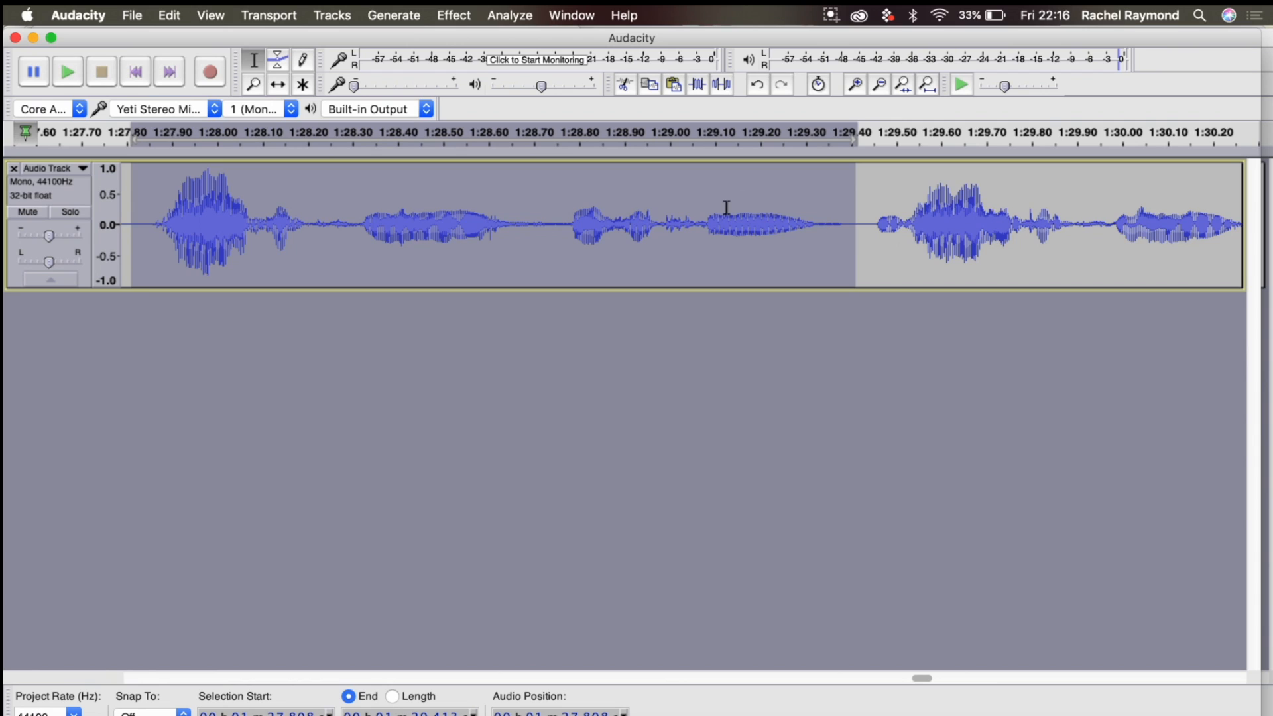
scroll(727, 207, left, 3)
key(Delete)
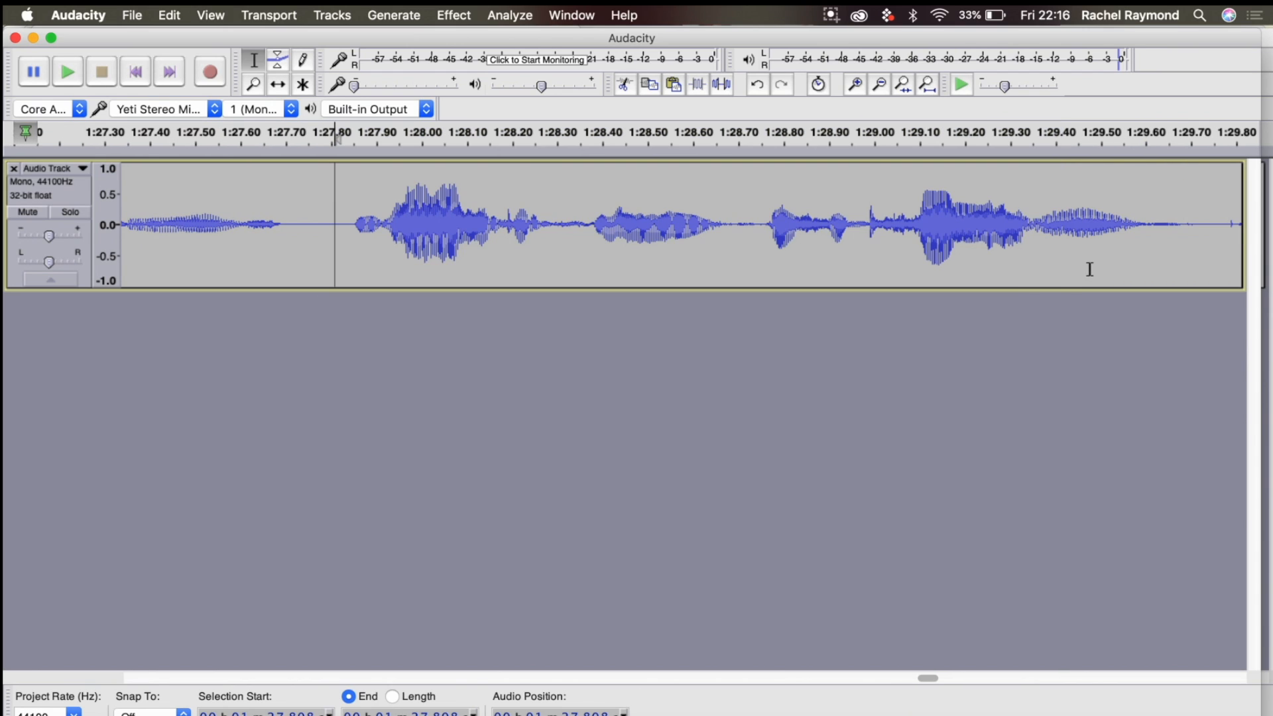
Step: Shorten the pause by deleting about 1:27.73 to 1:27.83, and play from about 1:27.07 to check the transition
drag(301, 221, 344, 230)
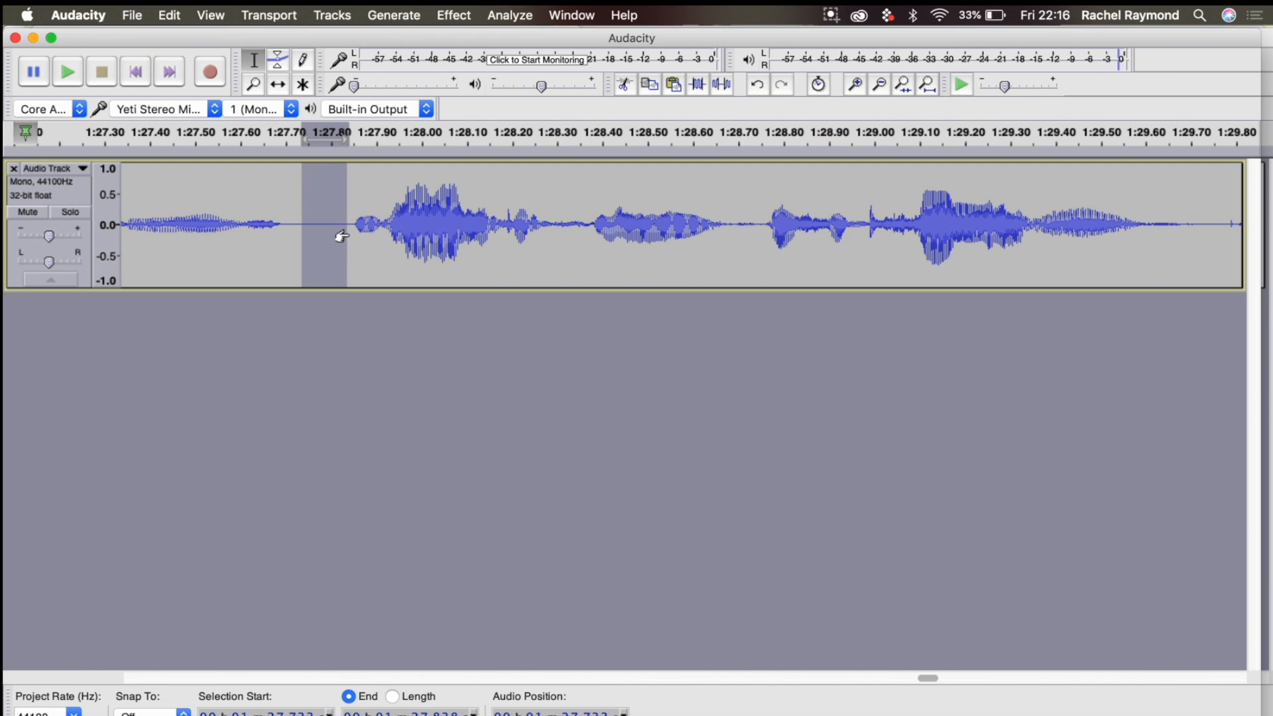
key(Delete)
scroll(342, 237, left, 3)
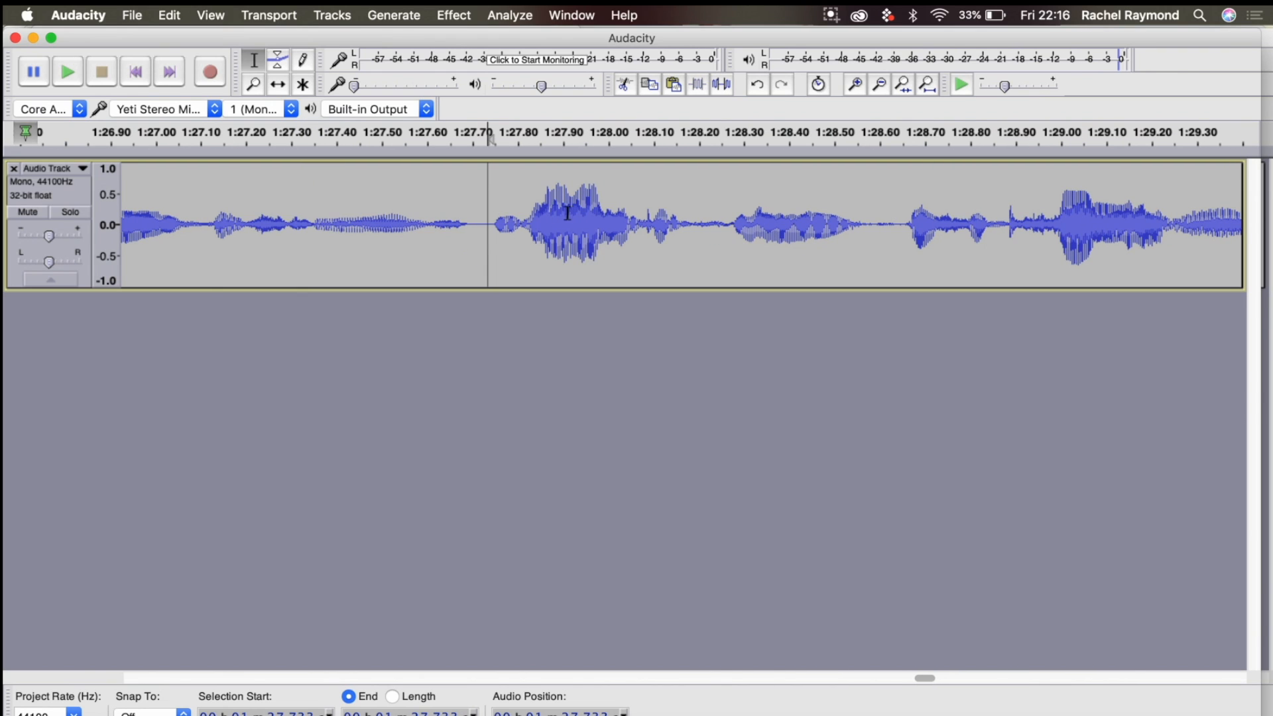
click(185, 224)
key(space)
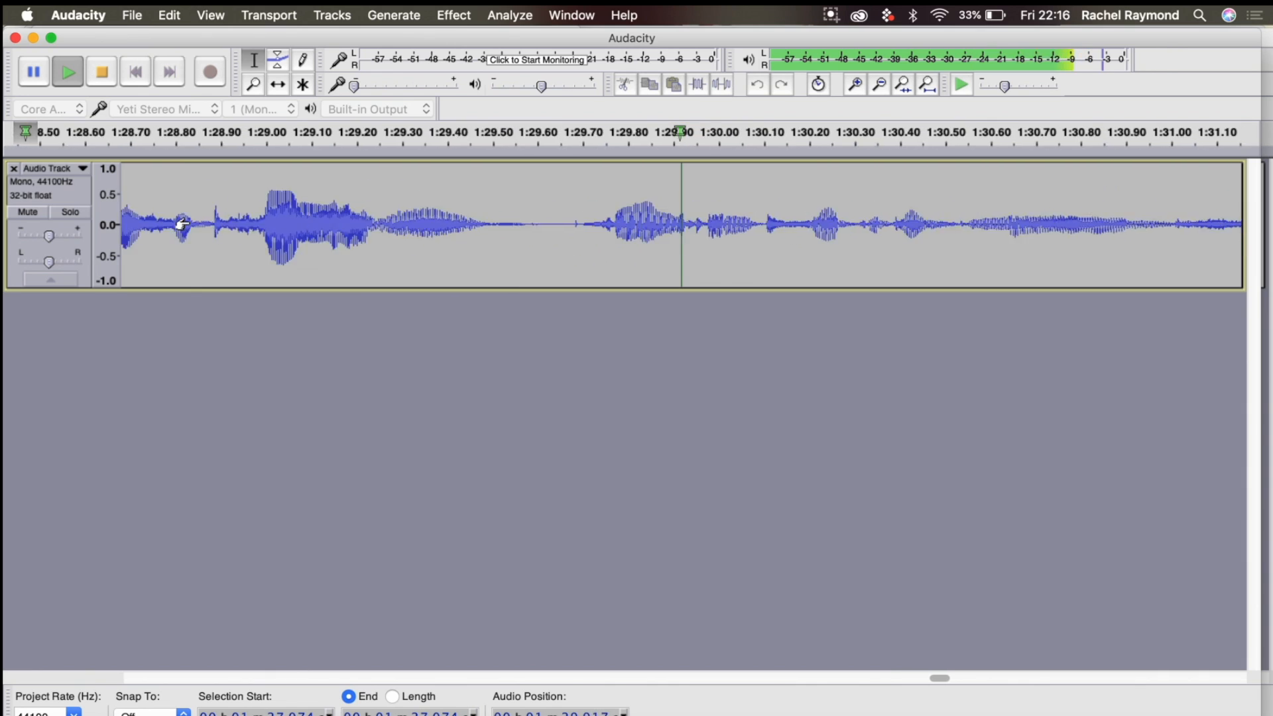
key(space)
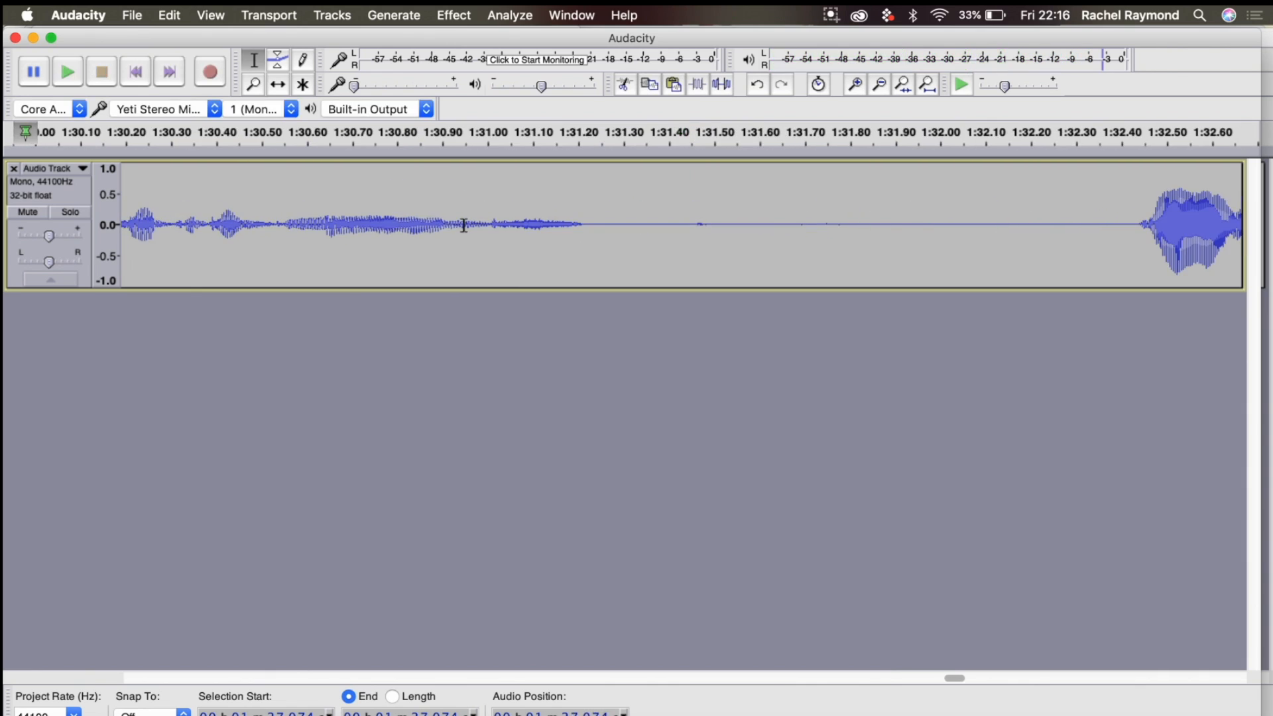
Step: Listen to the quiet gap between the spoken words from about 1:29.50 to 1:29.70
scroll(464, 226, right, 5)
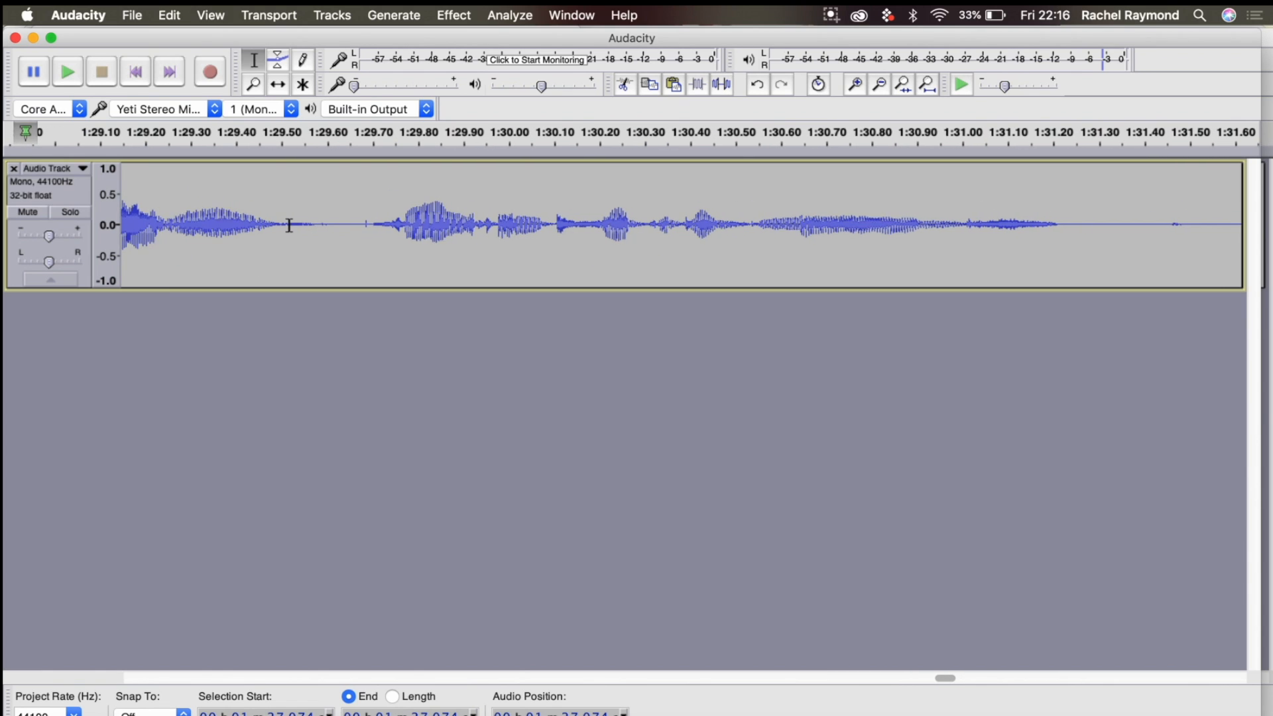
scroll(289, 225, up, 3)
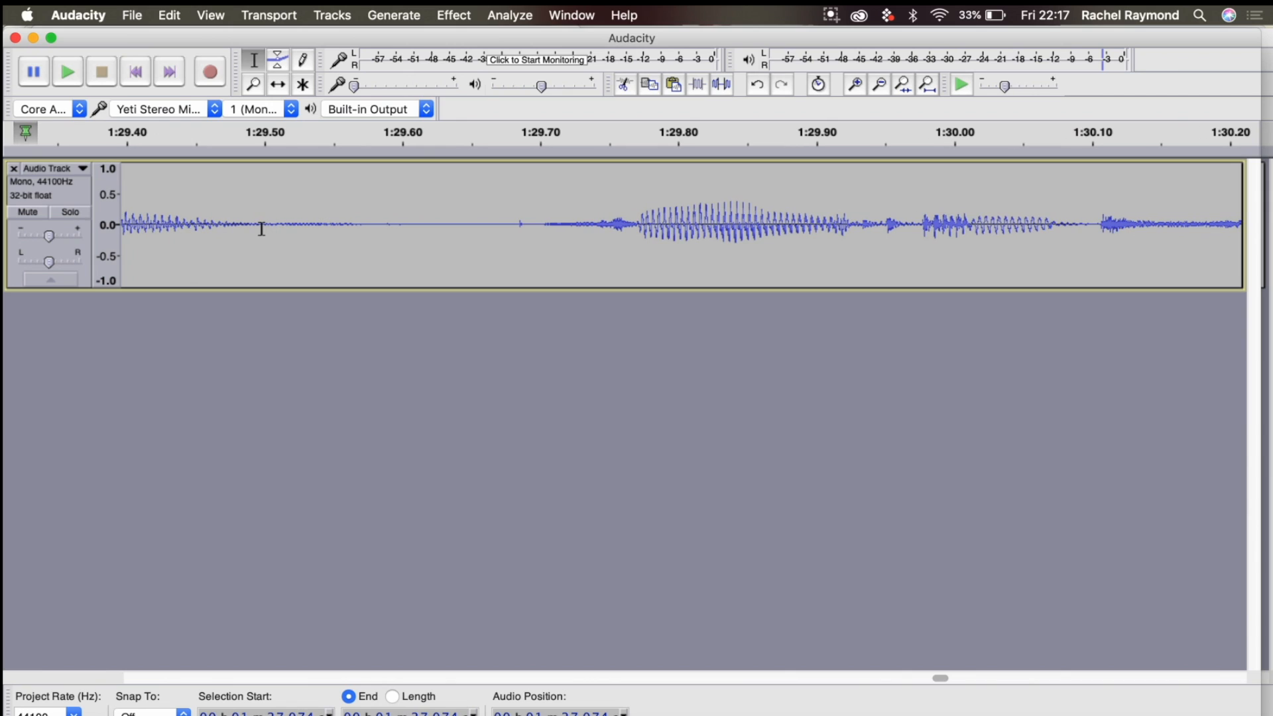
mouse_move(262, 224)
mouse_down()
mouse_move(468, 228)
mouse_move(535, 247)
mouse_up()
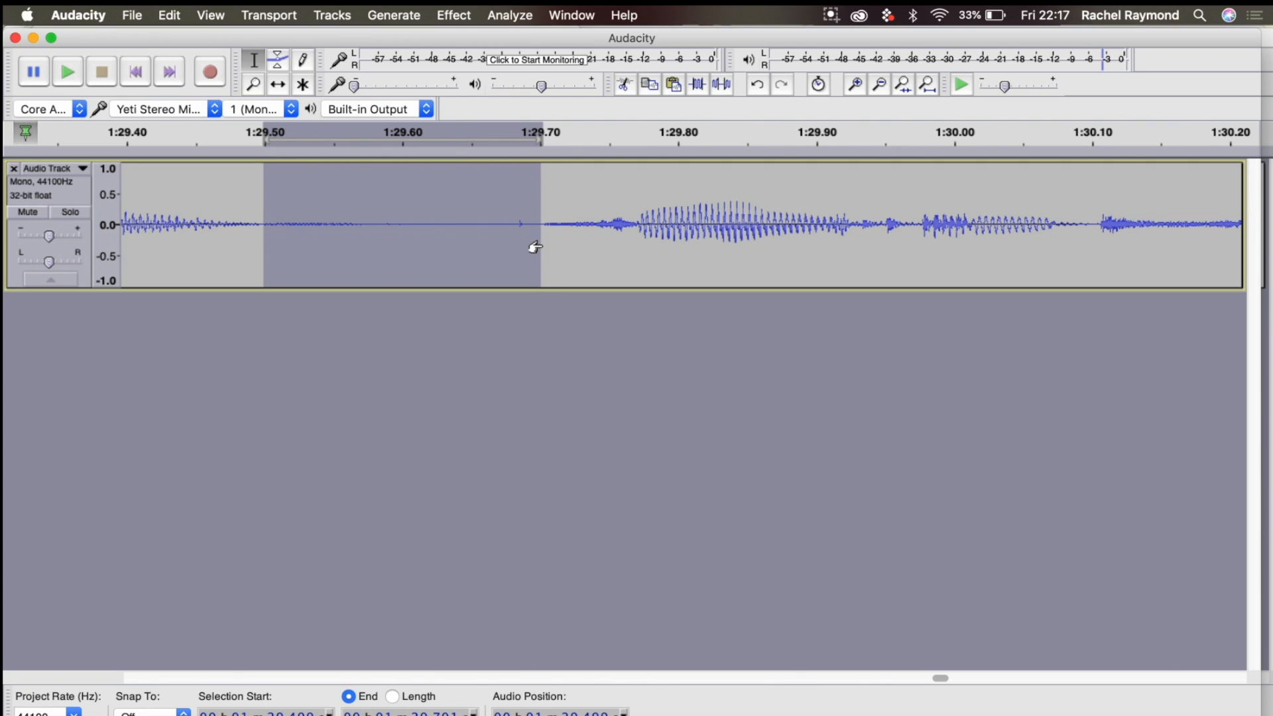
key(space)
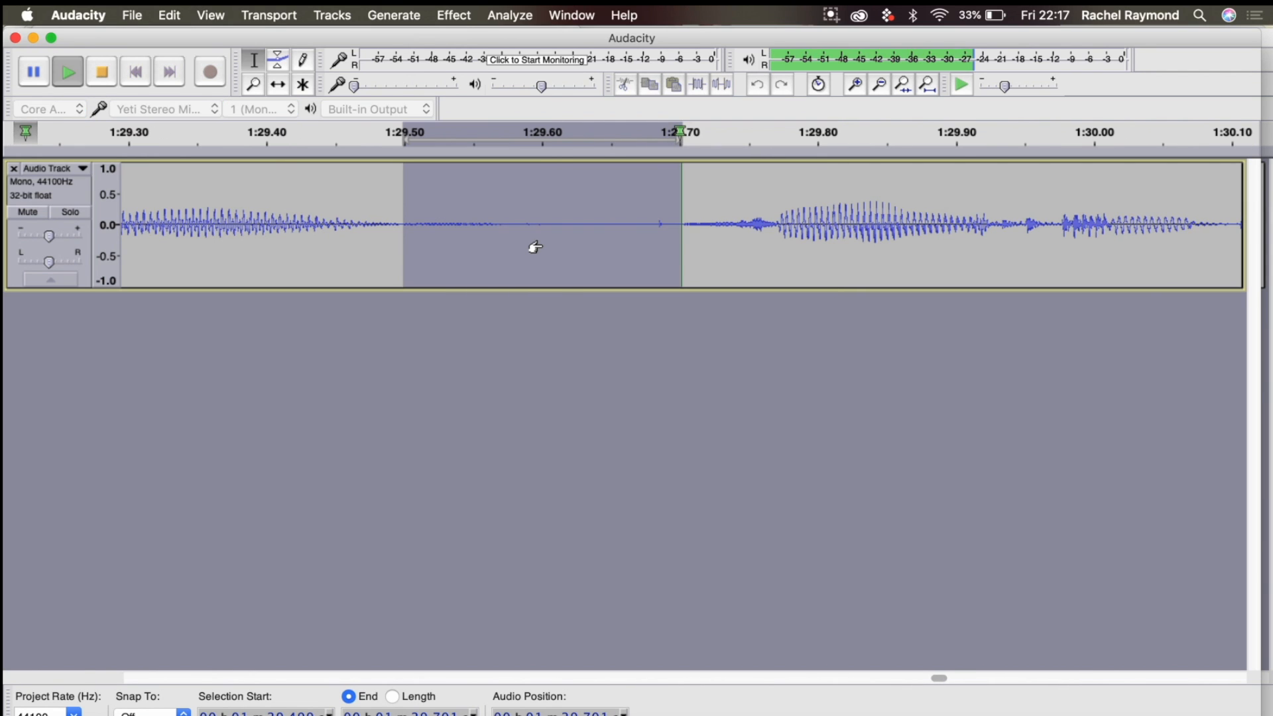
key(space)
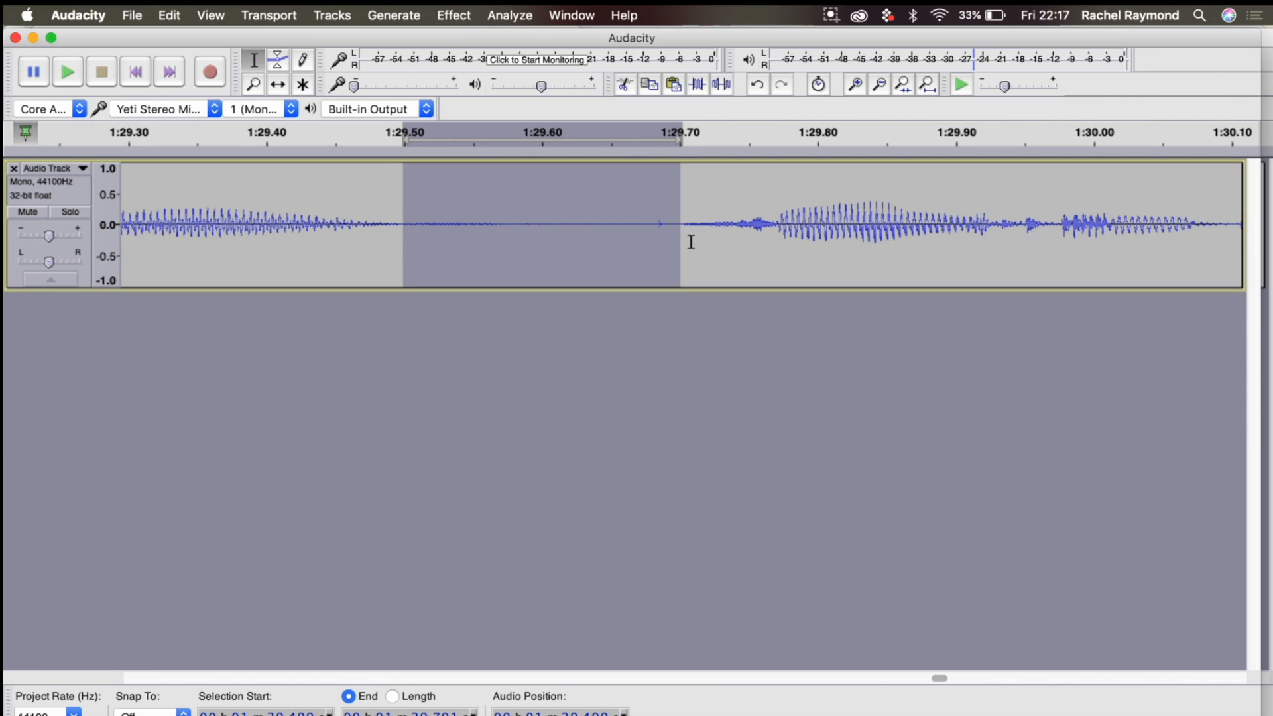
Step: Listen to the faint breath sound just before the next word, from about 1:29.70 to 1:29.77
click(765, 229)
drag(682, 225, 775, 226)
key(space)
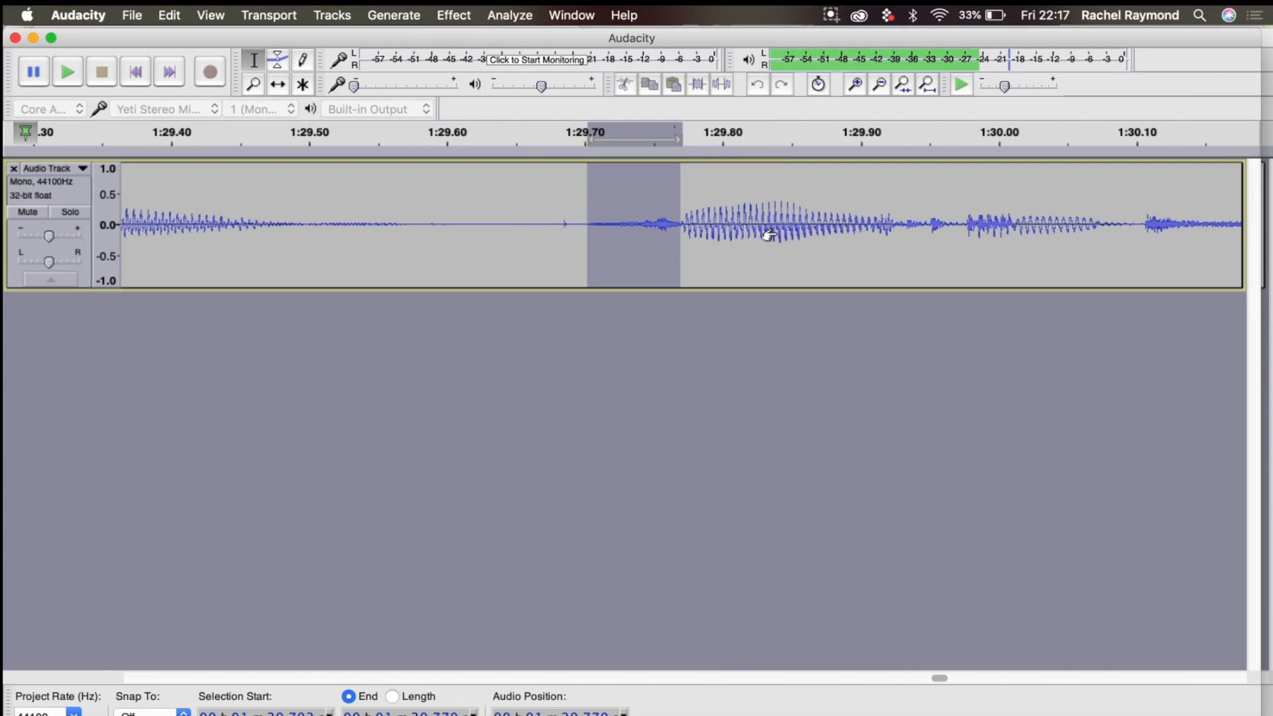
key(space)
key(space)
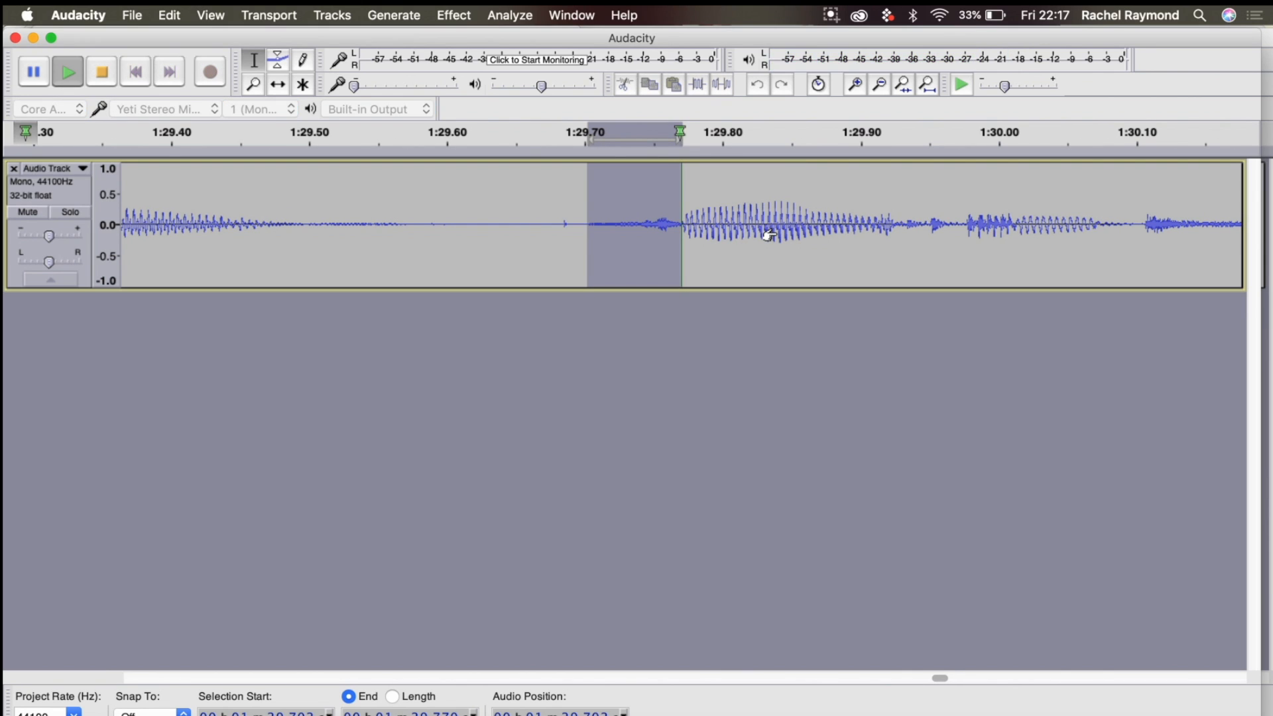
Step: Compare the spoken phrase ending at 1:30.10 with and without the lead-in breath, playing it from about 1:29.70 and from 1:29.77
click(744, 229)
drag(583, 225, 1139, 236)
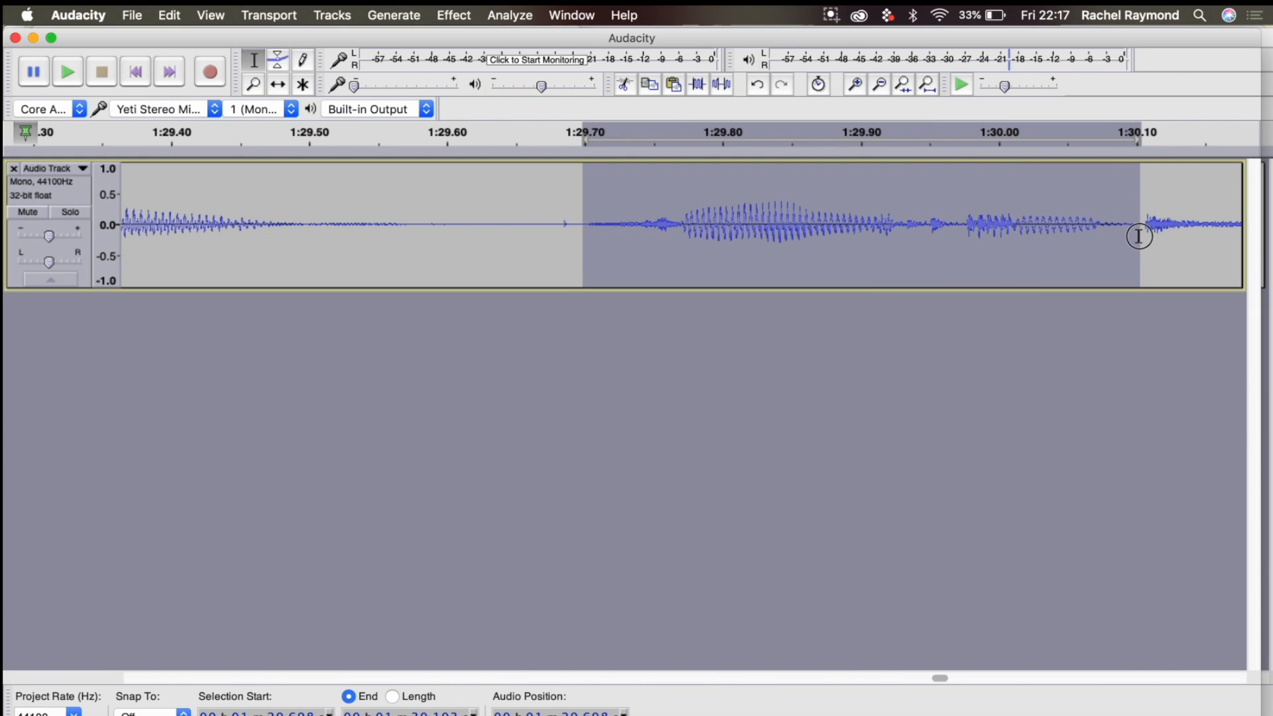
key(space)
scroll(1128, 232, right, 5)
key(space)
key(space)
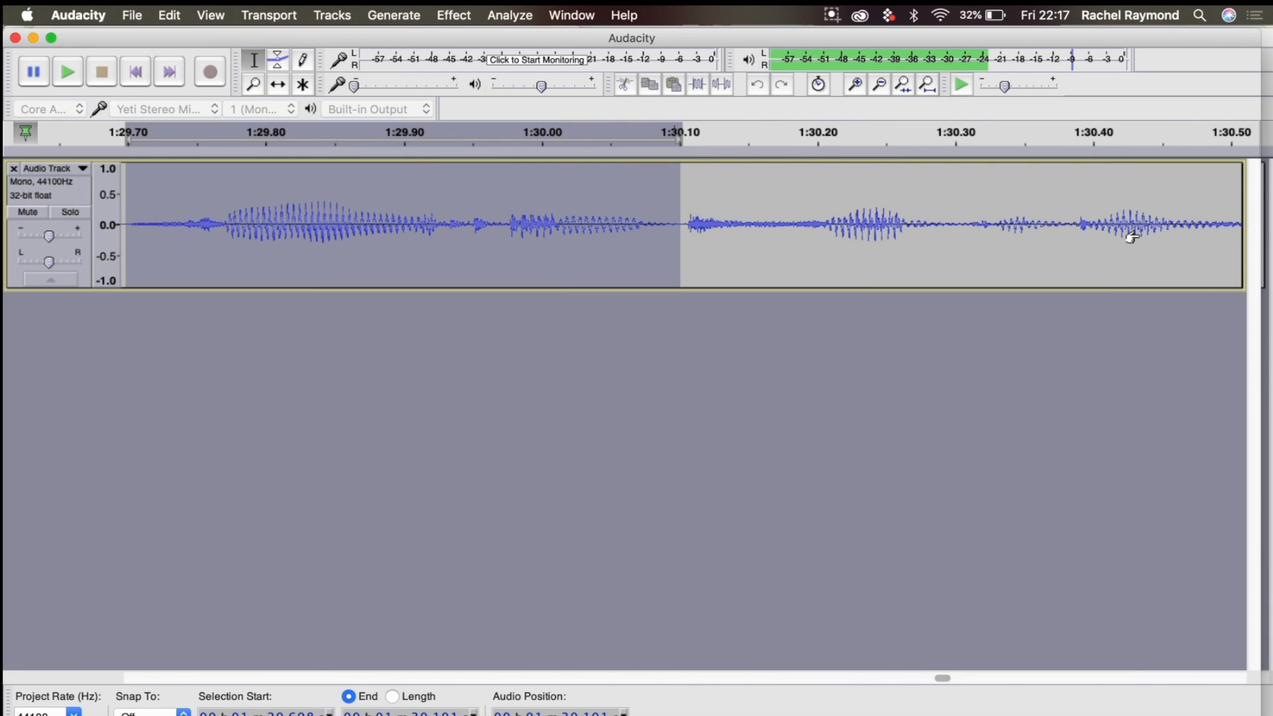
click(377, 222)
drag(224, 226, 673, 226)
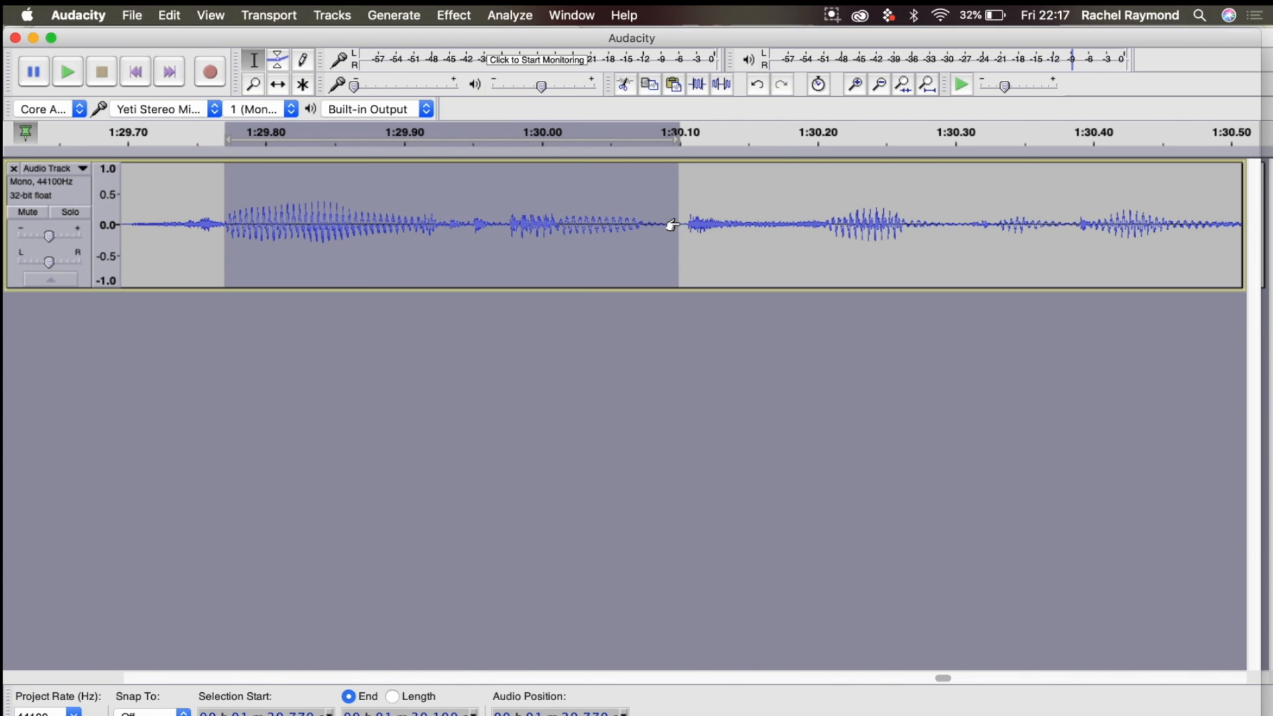
key(space)
key(space)
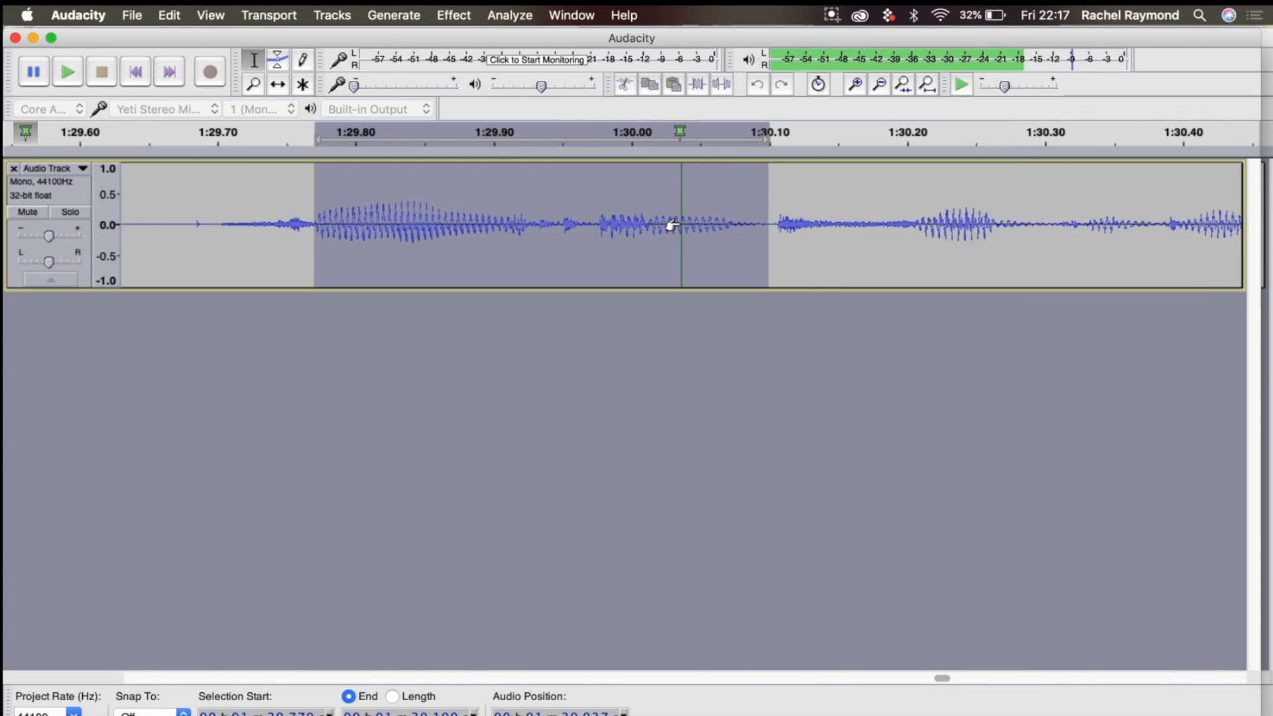
Step: Delete the pause and breath from about 1:29.50 to 1:29.77, ending exactly where the next word begins
click(189, 224)
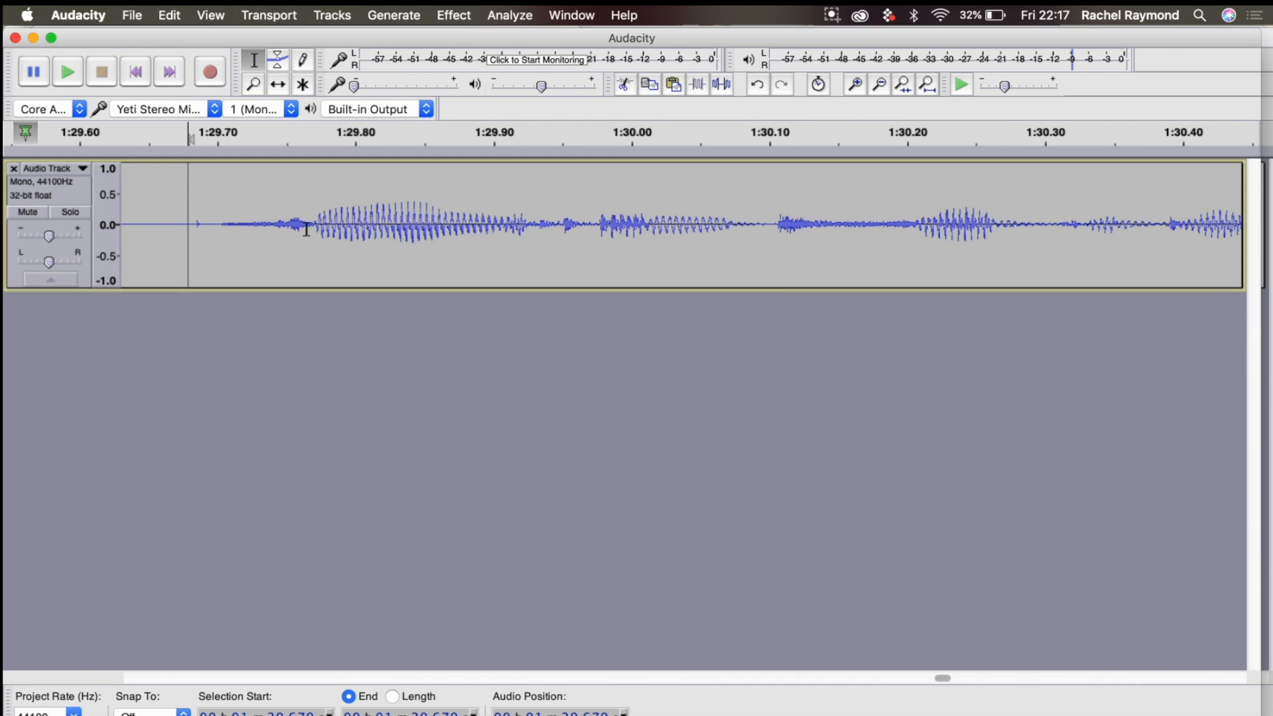
scroll(313, 228, up, 5)
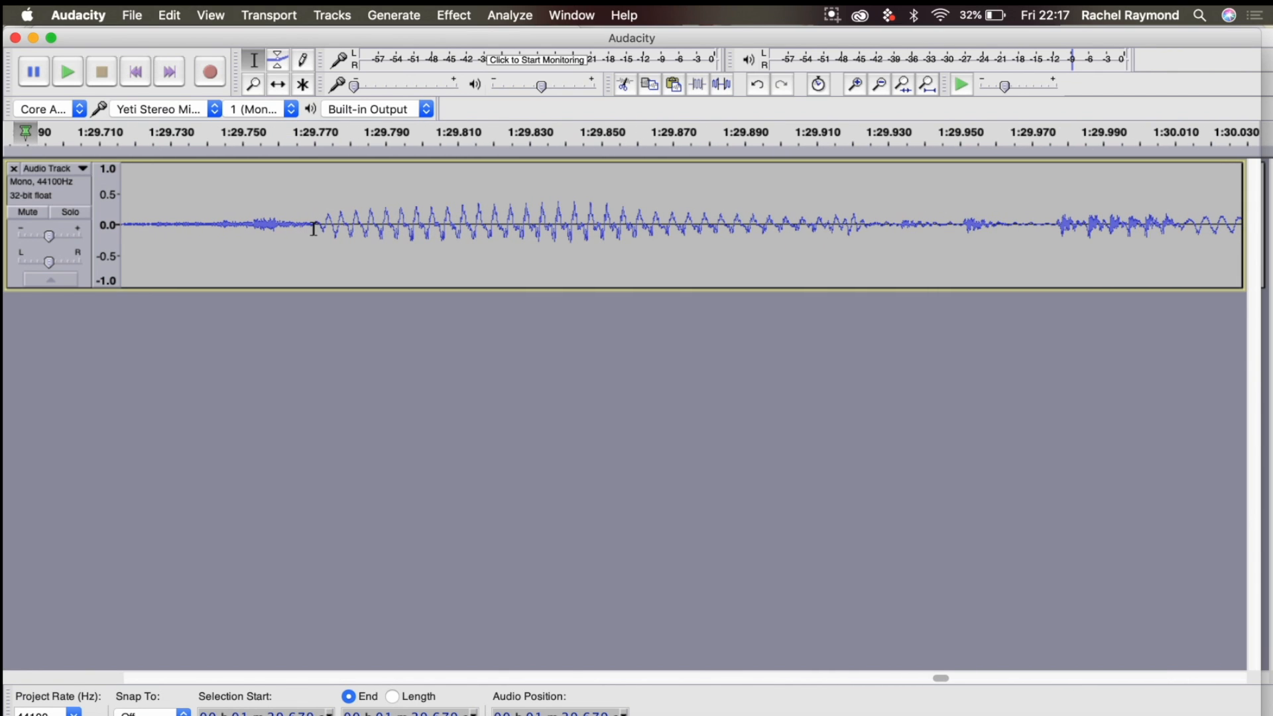
drag(314, 225, 236, 224)
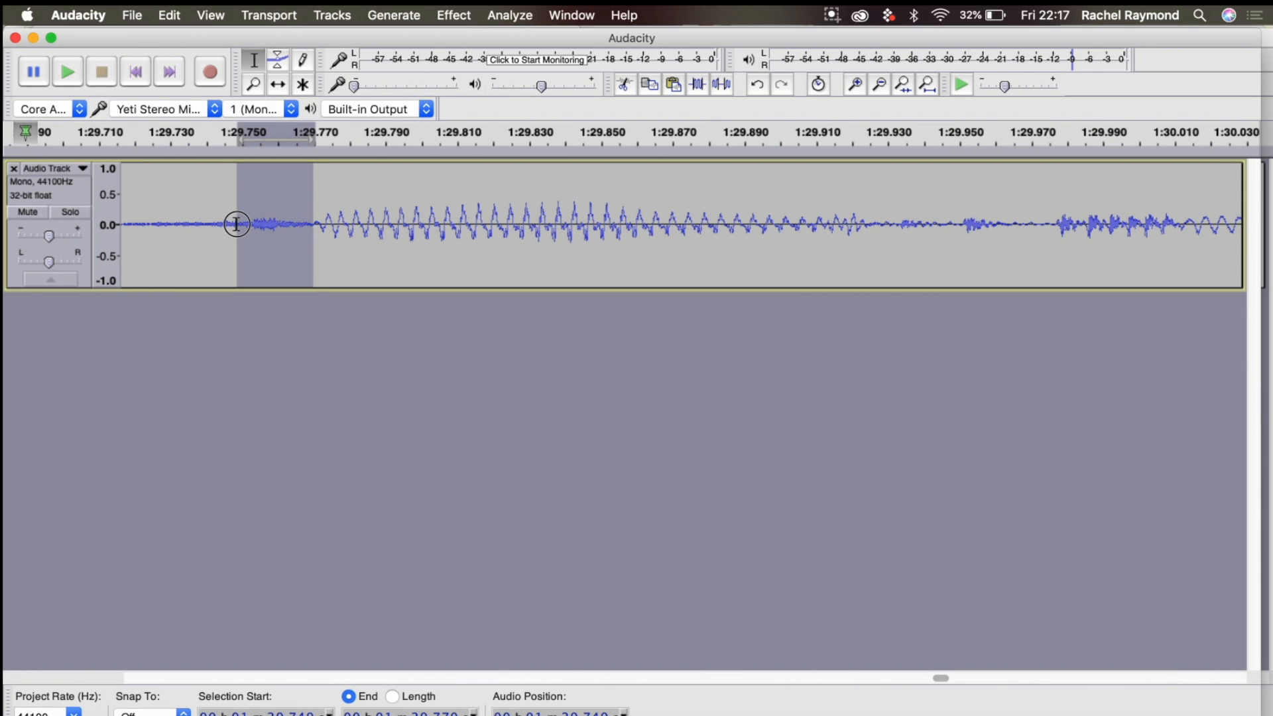
scroll(237, 224, left, 5)
scroll(237, 224, left, 5)
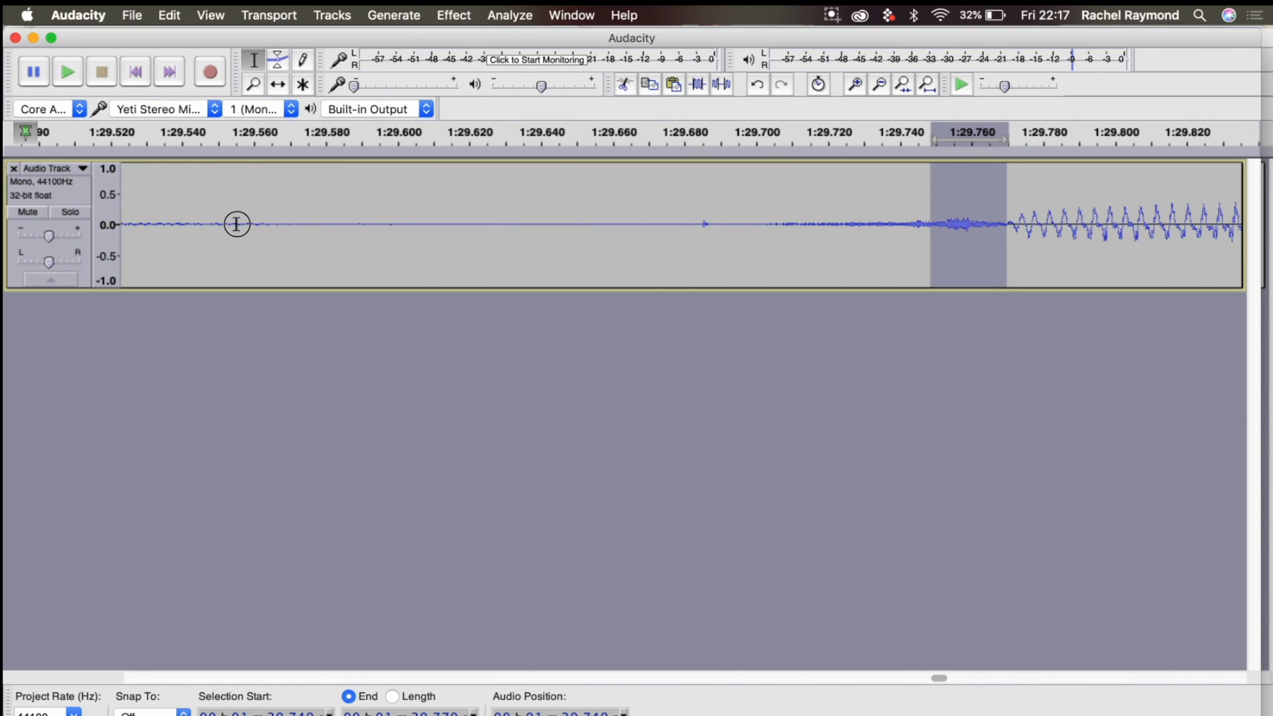
mouse_move(236, 224)
mouse_down()
mouse_move(284, 224)
mouse_move(222, 216)
mouse_up()
scroll(205, 213, left, 7)
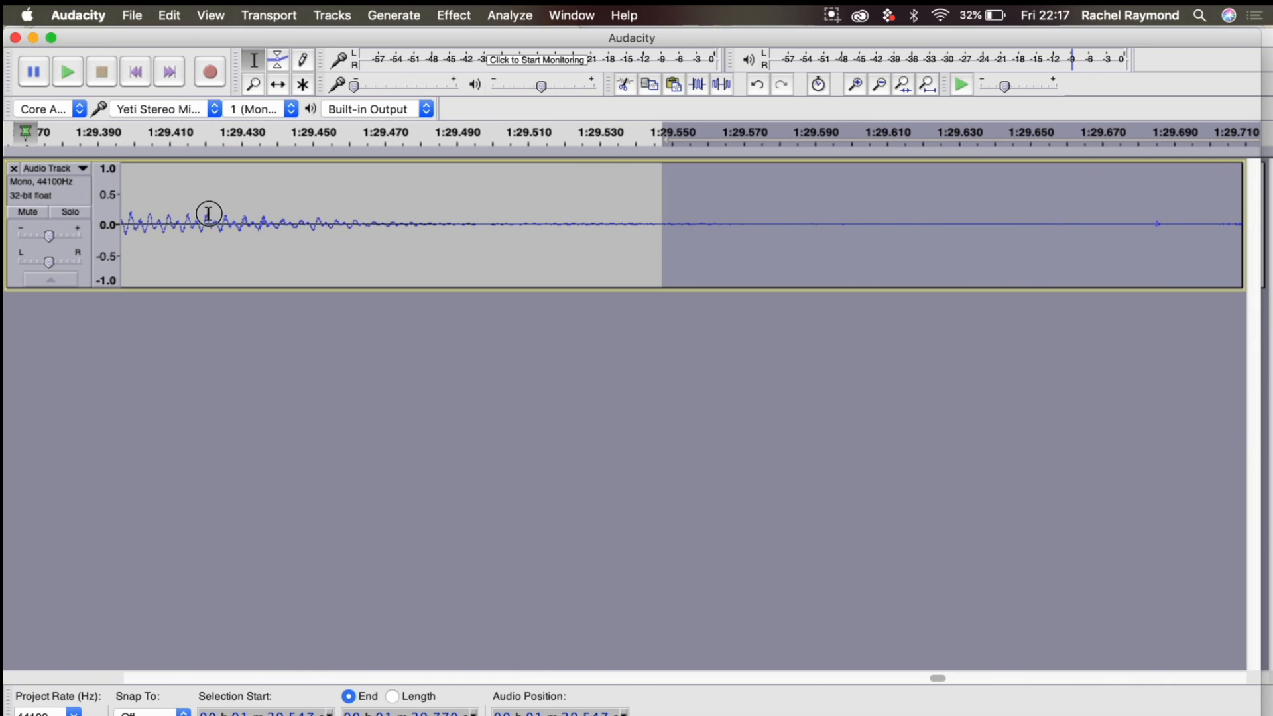
drag(394, 226, 522, 240)
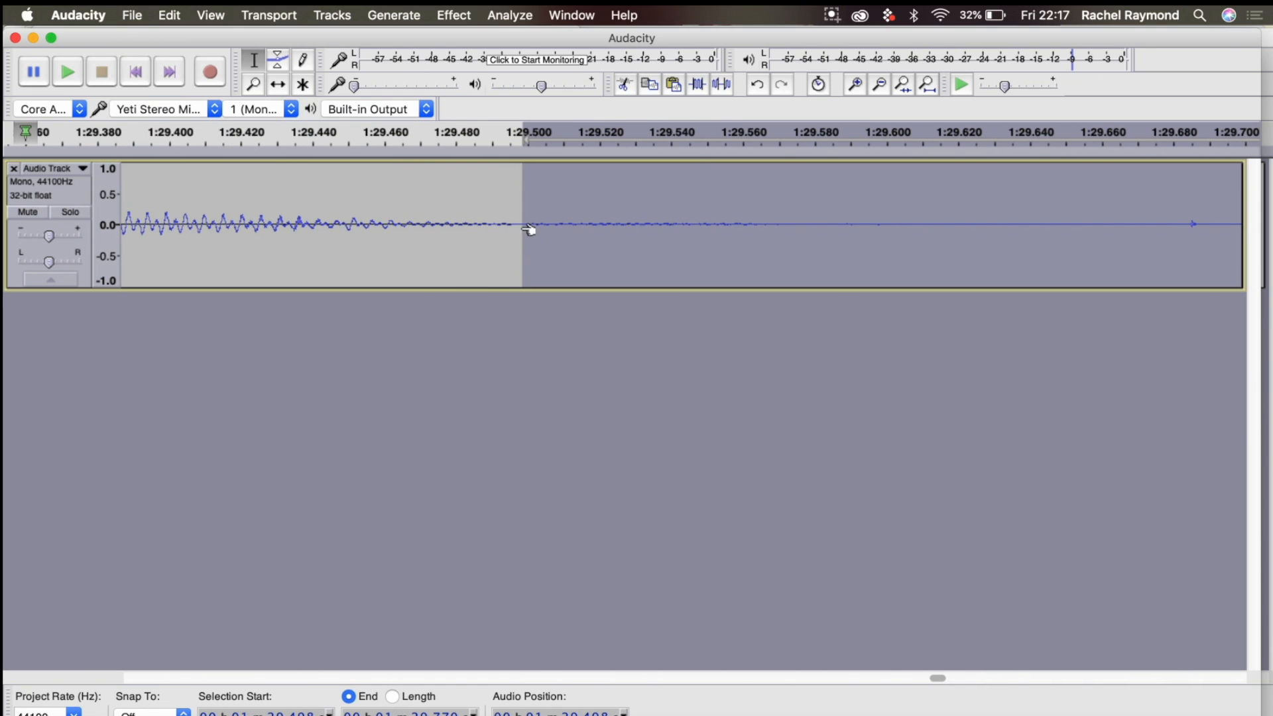
scroll(529, 227, right, 2)
scroll(530, 223, right, 9)
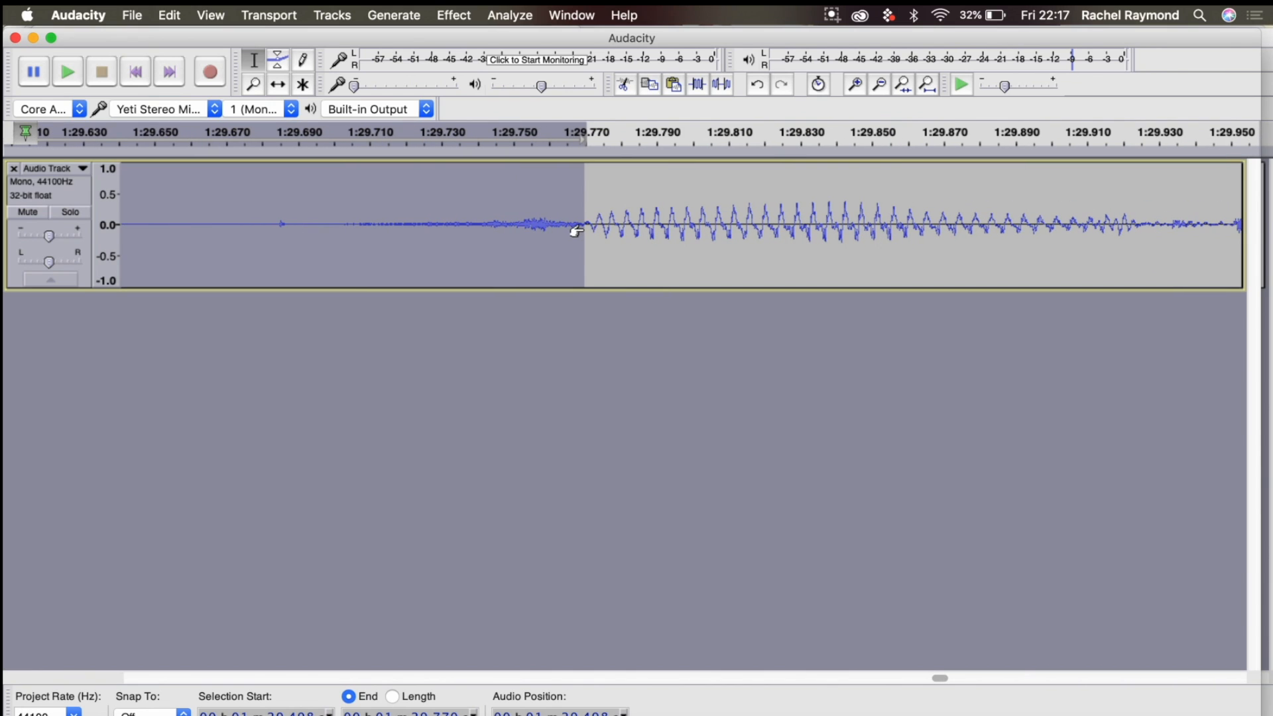
key(Delete)
Step: Paste the copied silence, about 0.15 s long, between the two words at about 1:29.50 to restore a natural pause
scroll(577, 230, left, 6)
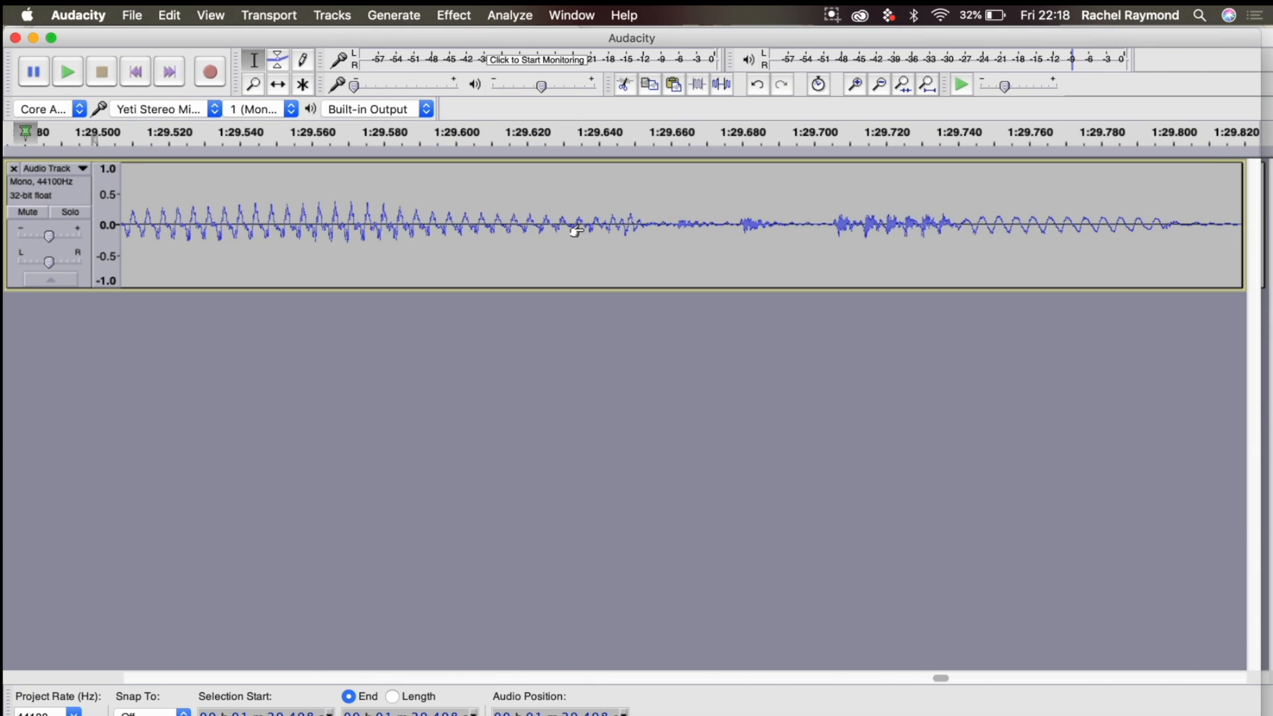
scroll(577, 230, down, 1)
scroll(577, 231, left, 3)
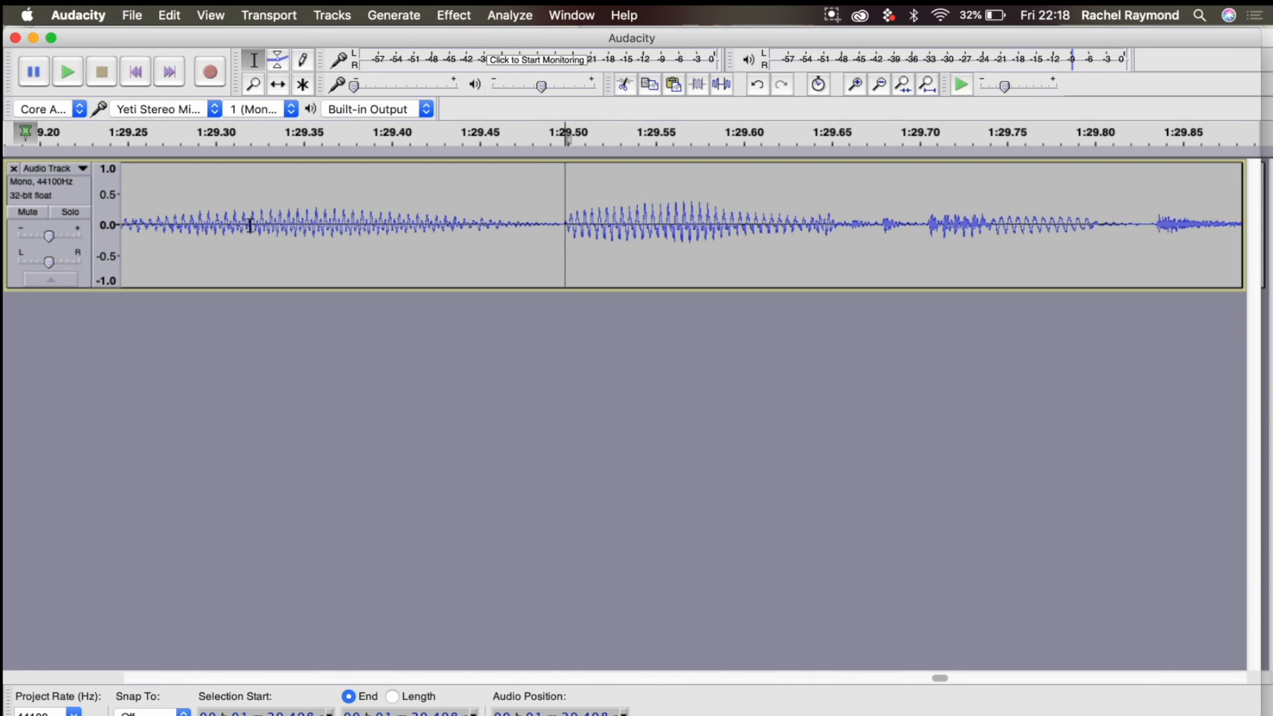
scroll(250, 226, left, 2)
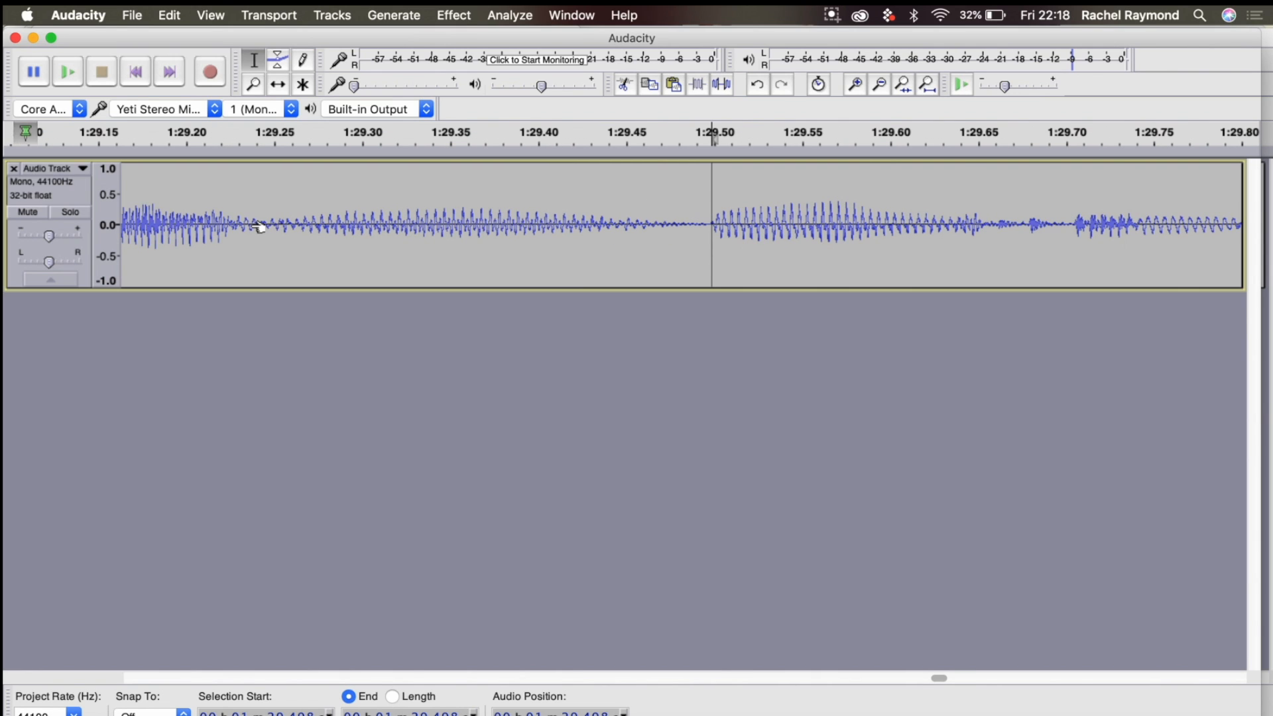
key(super+v)
scroll(298, 218, left, 4)
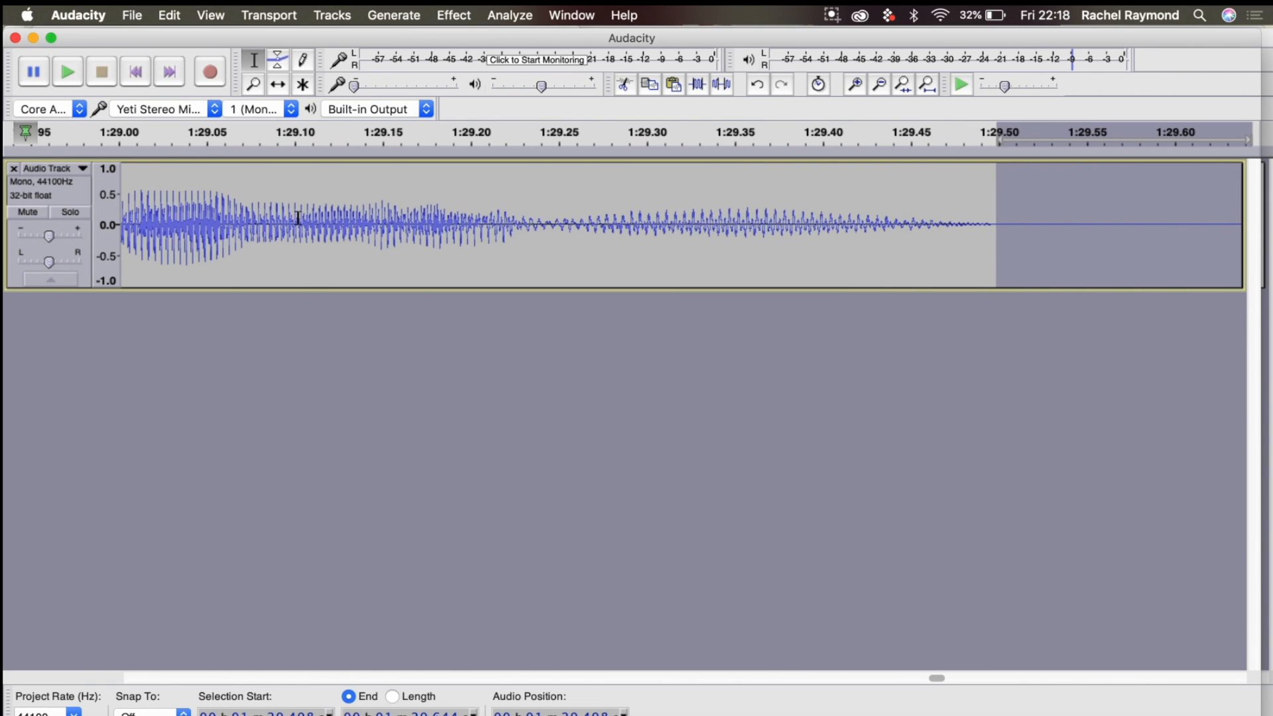
Step: Play the commentary from about 1:29.23 to check the transition across the inserted pause
scroll(299, 218, right, 1)
click(431, 229)
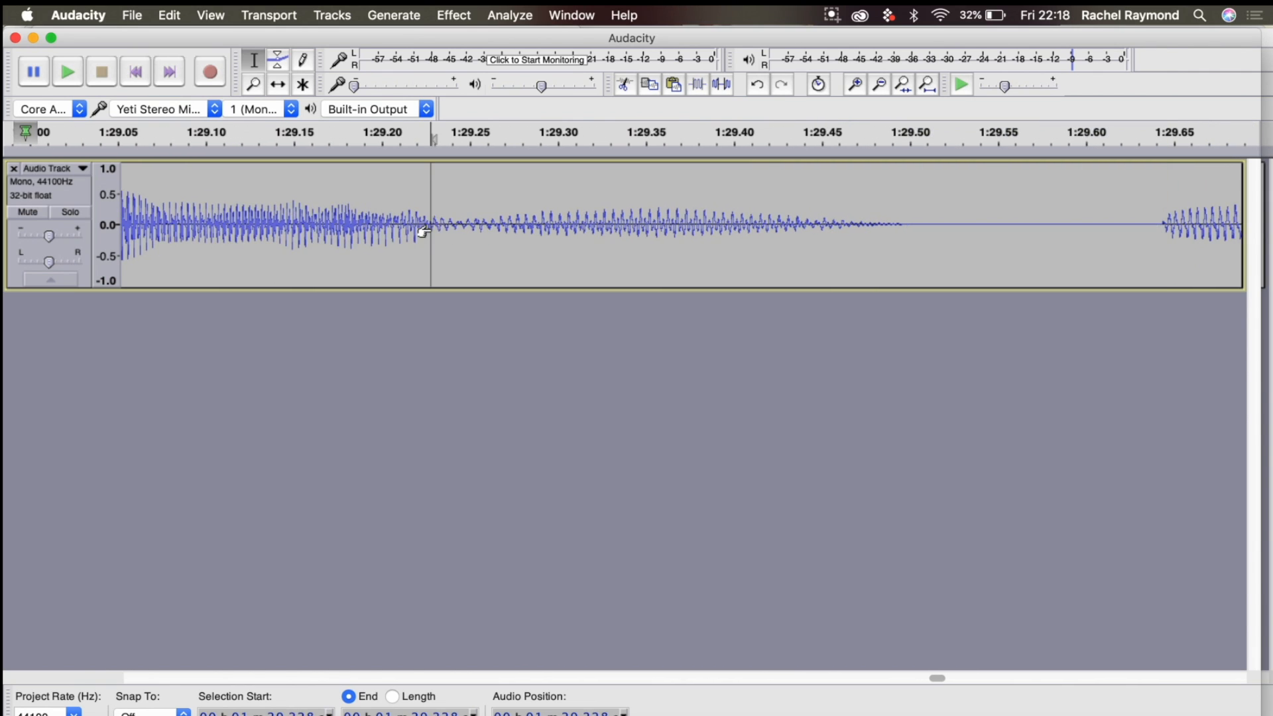
key(space)
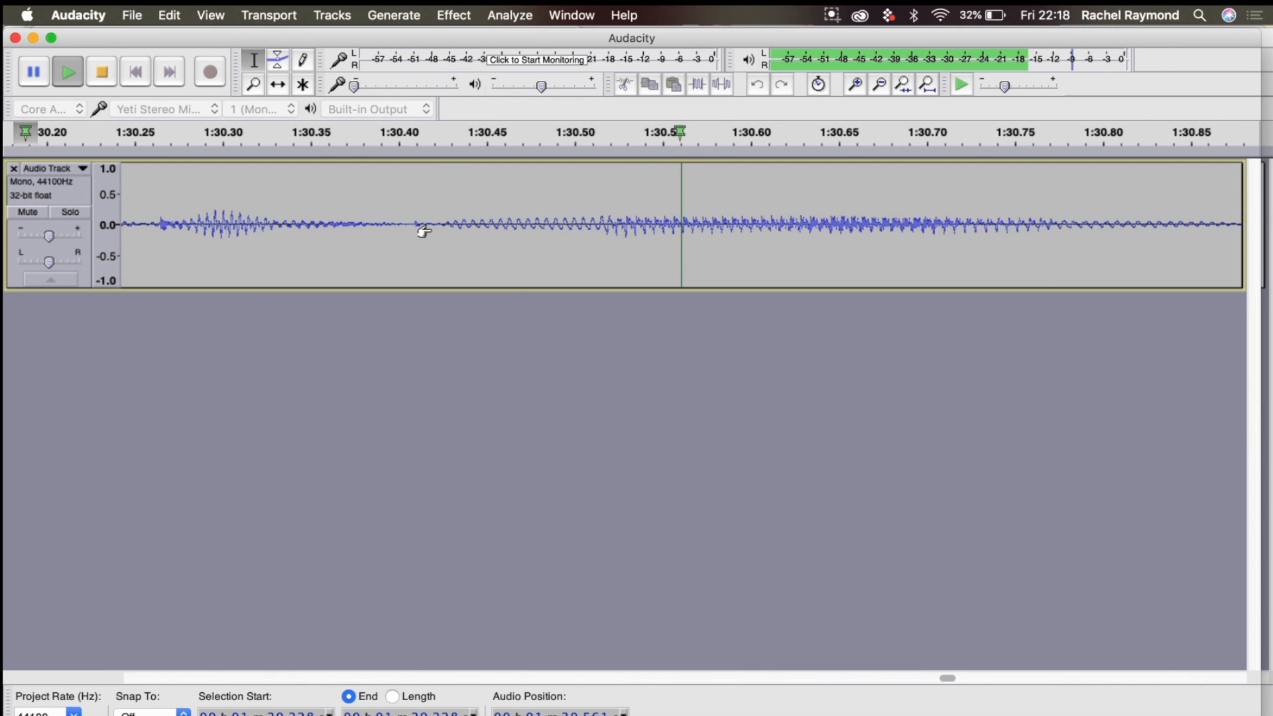
key(space)
scroll(424, 231, left, 15)
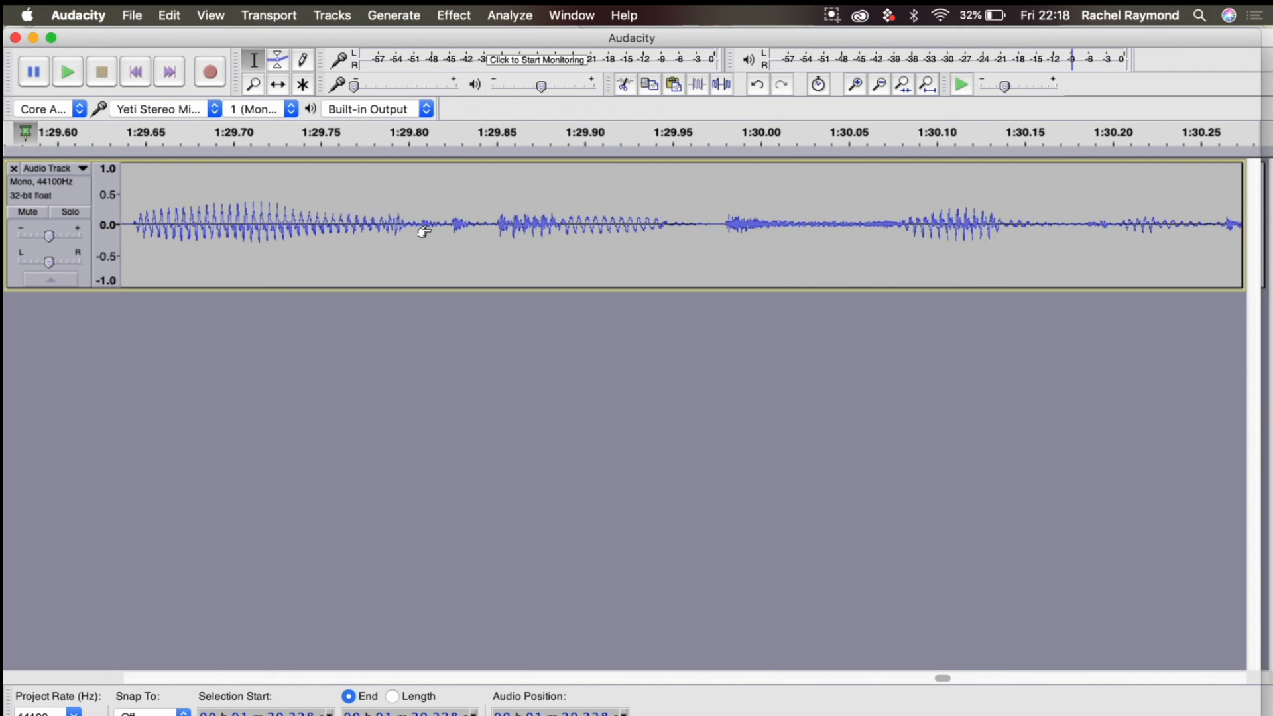
scroll(424, 230, right, 10)
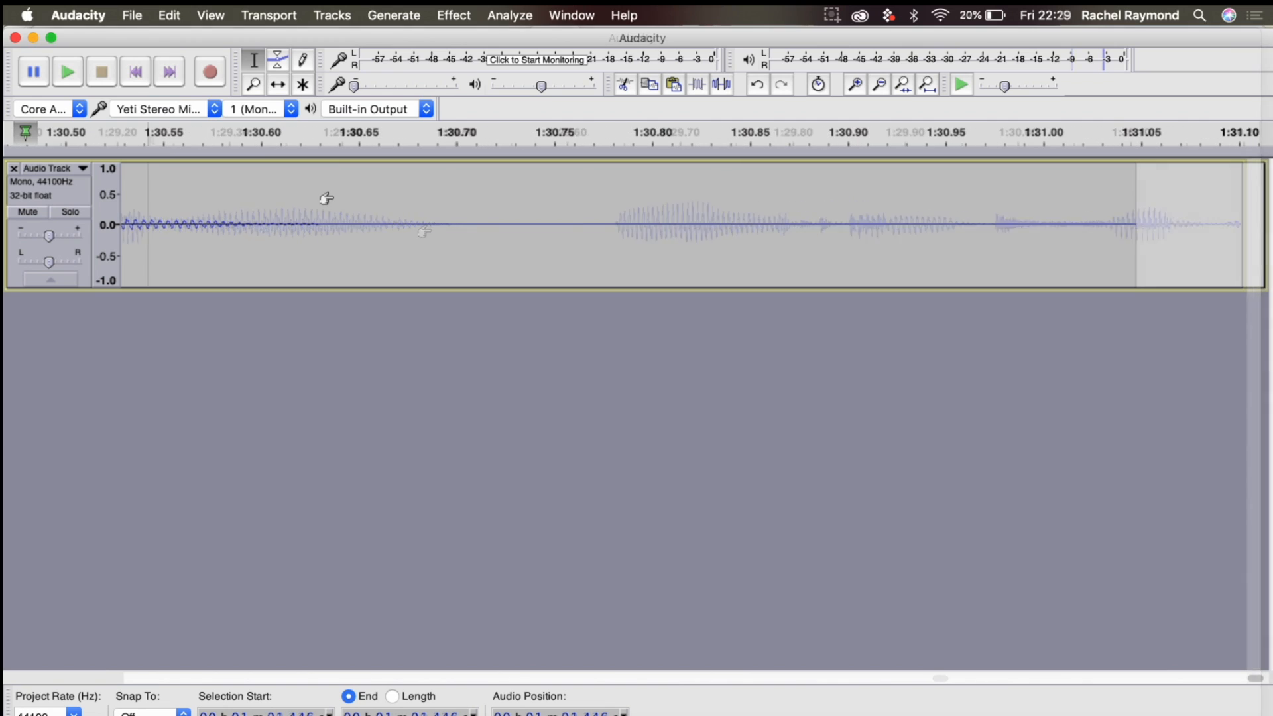
Step: Save the edited commentary as a project
click(548, 214)
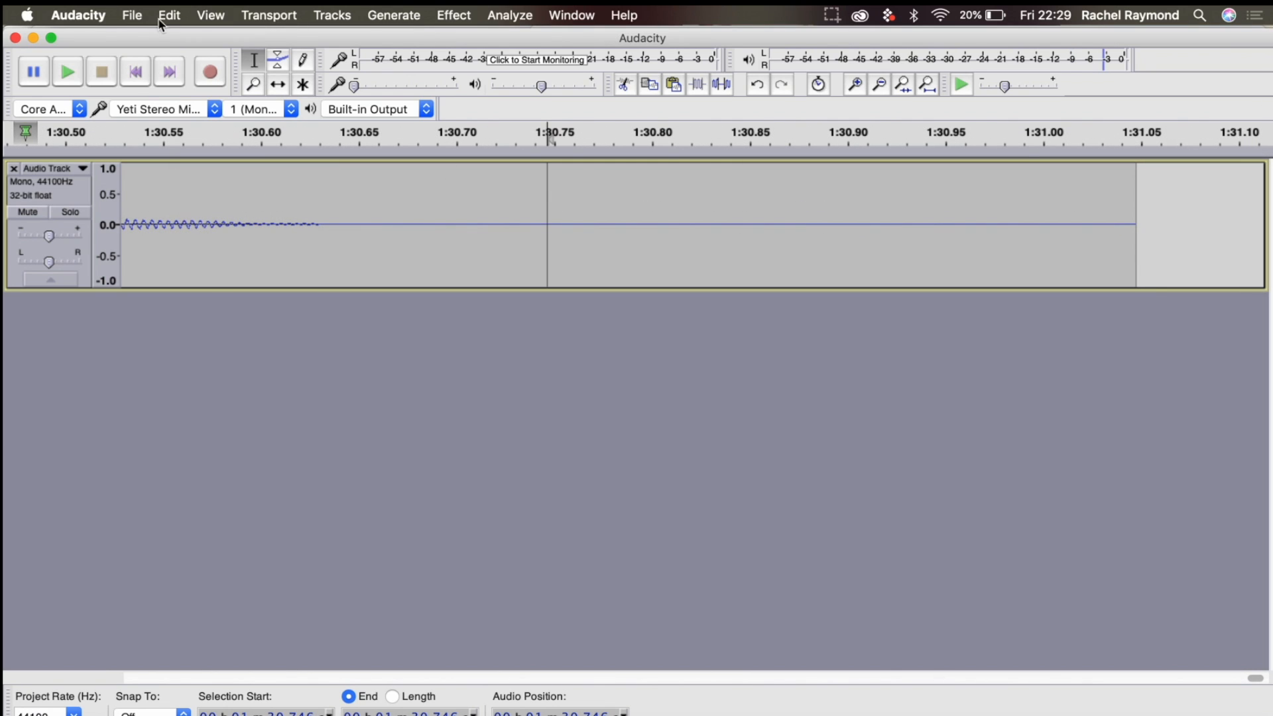
click(133, 15)
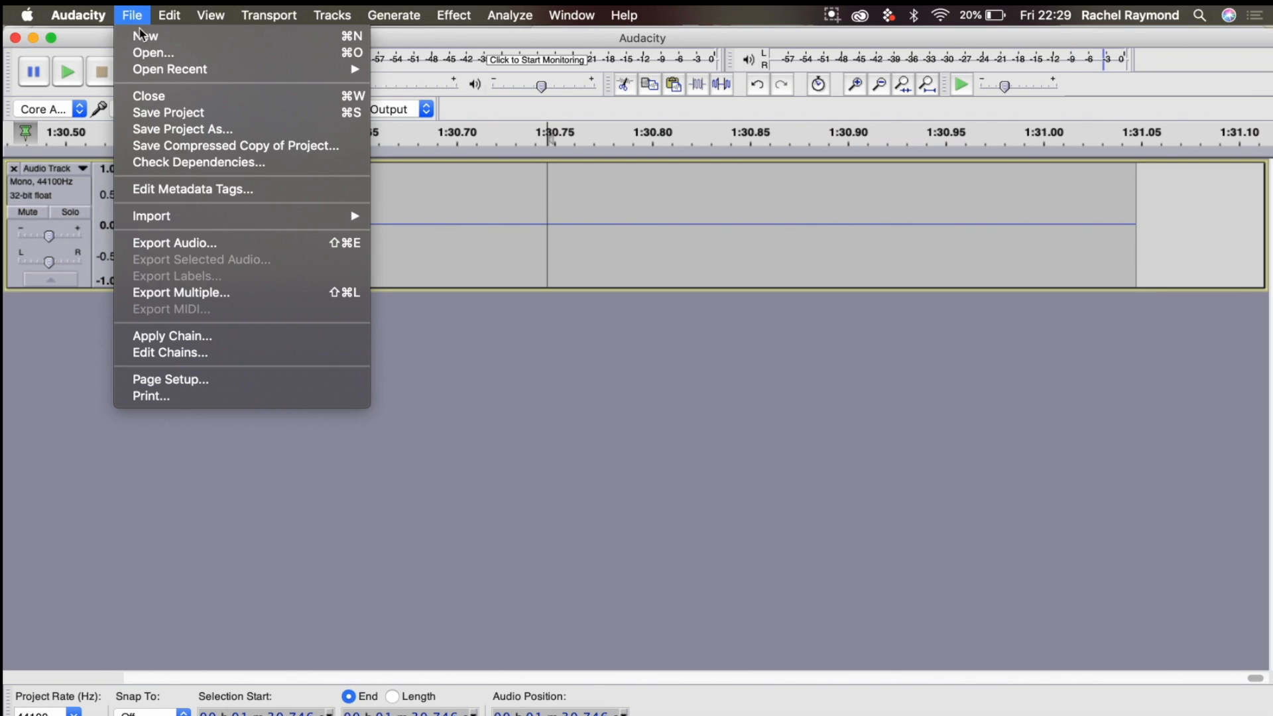
click(190, 114)
key(BackSpace)
text(J)
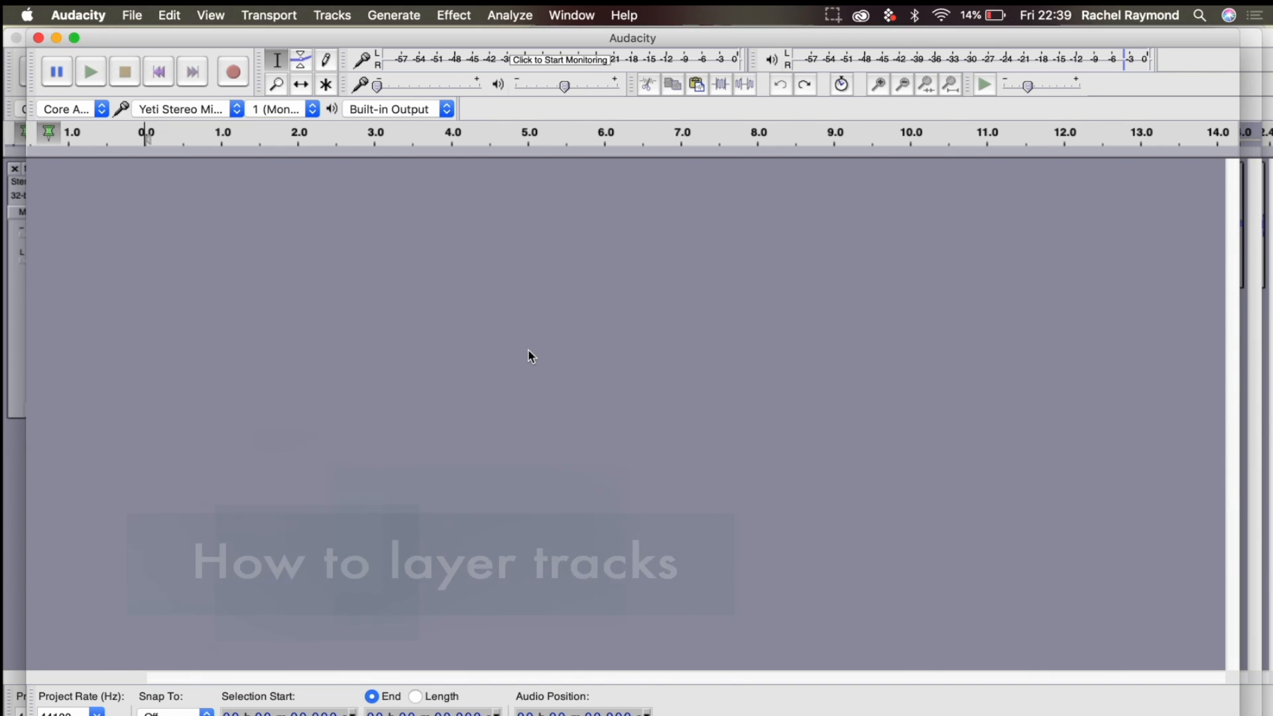
Step: Add the finished commentary to the empty project as a mono track starting at 0, and clear the selection
click(141, 12)
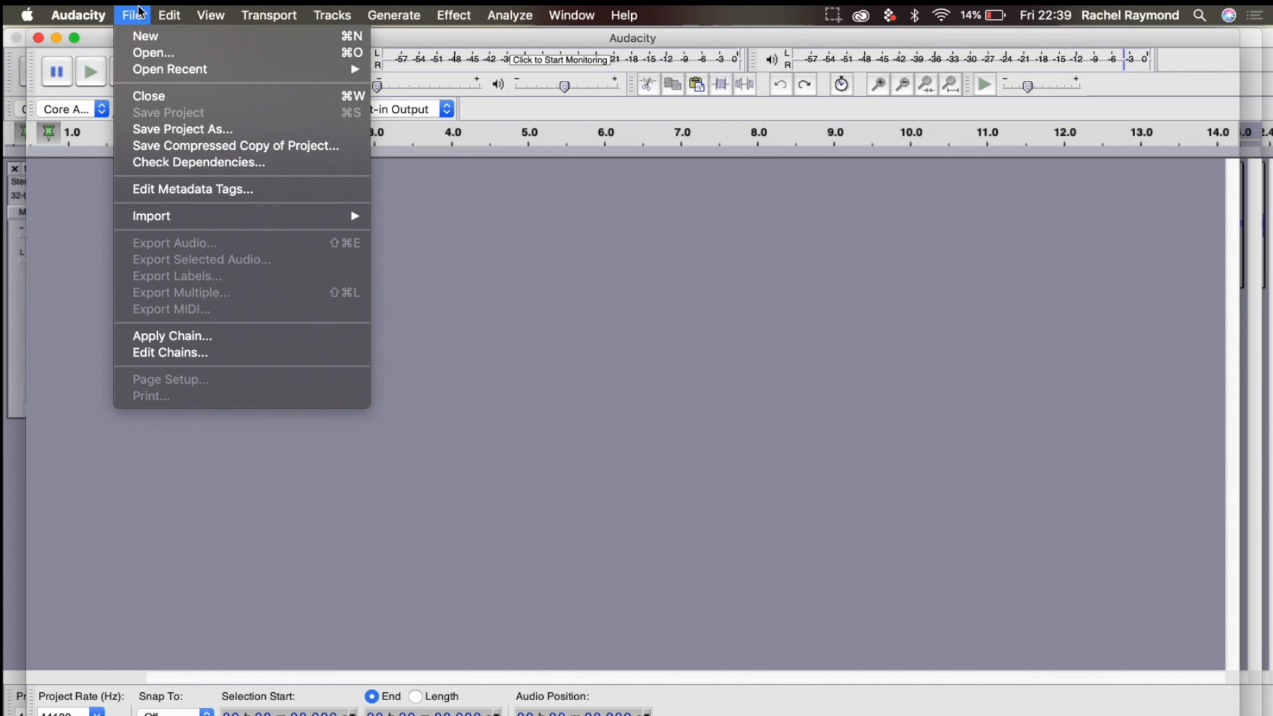
click(138, 10)
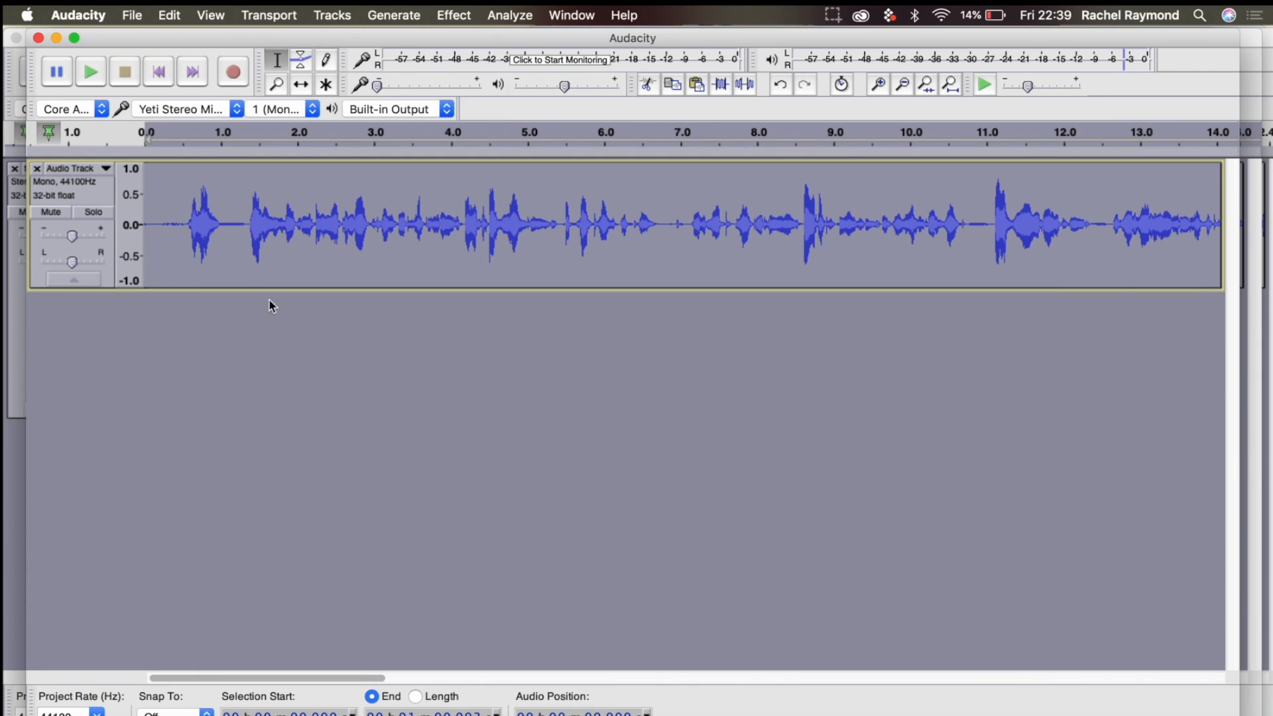
click(277, 324)
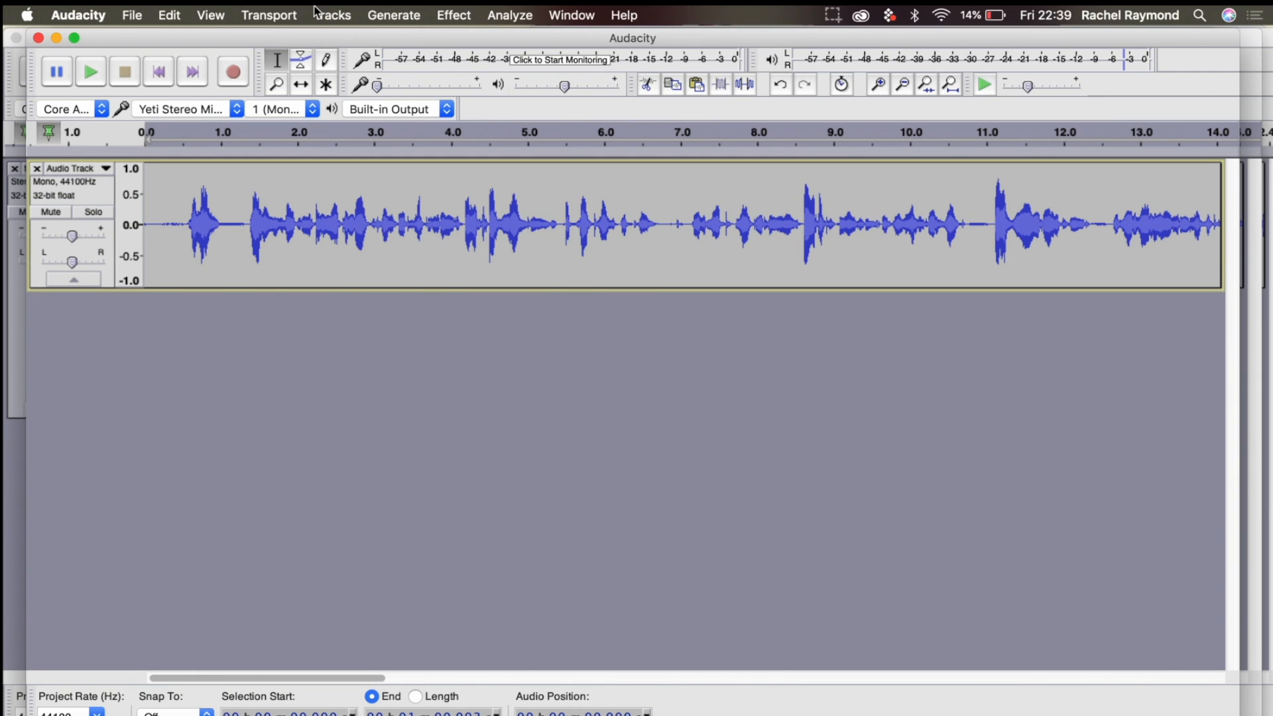
Step: Add a new stereo track below the commentary track
click(332, 14)
mouse_move(349, 40)
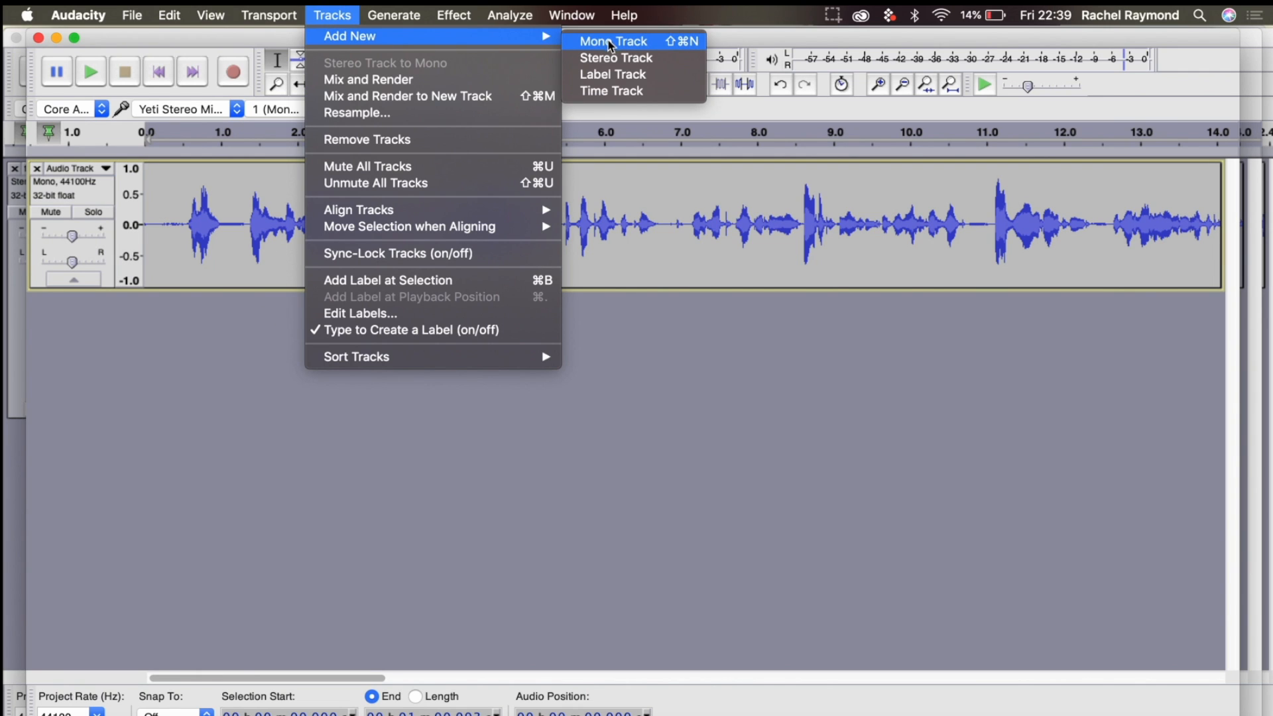
click(620, 60)
Step: Copy all the fade-in music from the fadeinbegin project and paste it into the empty stereo track at 0
key(ctrl+Up)
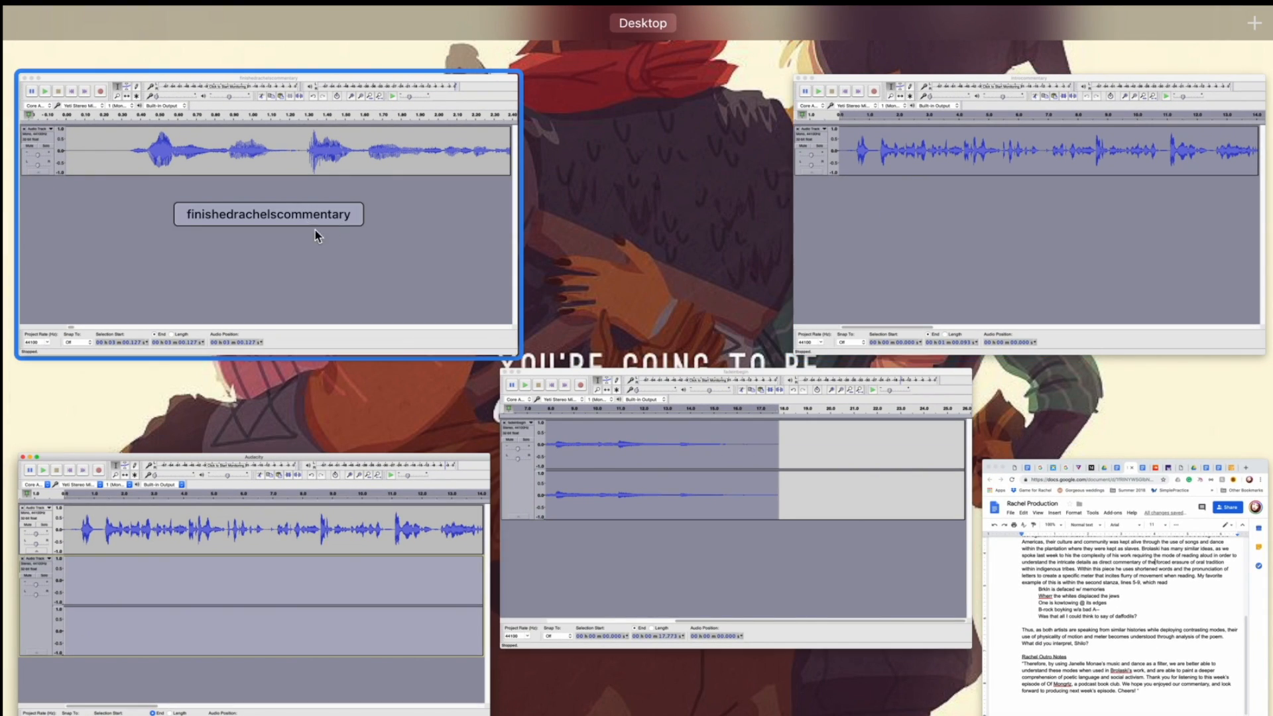
click(708, 564)
click(422, 264)
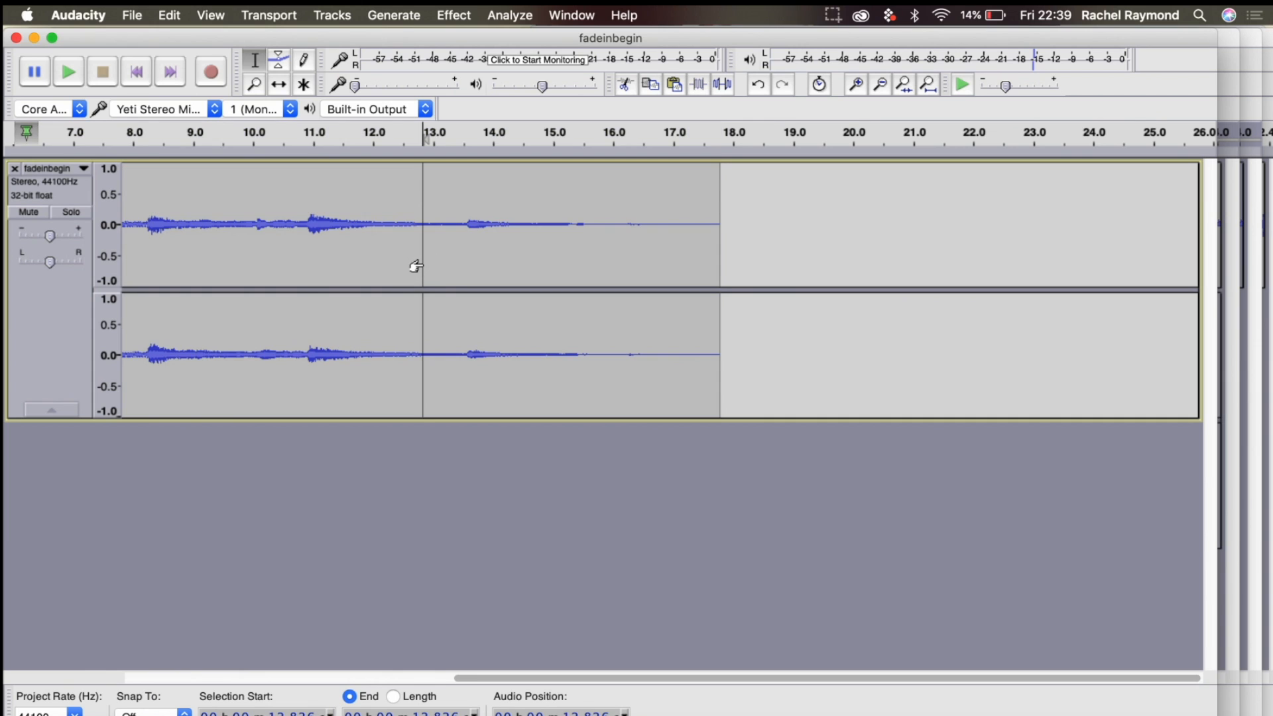
double_click(422, 265)
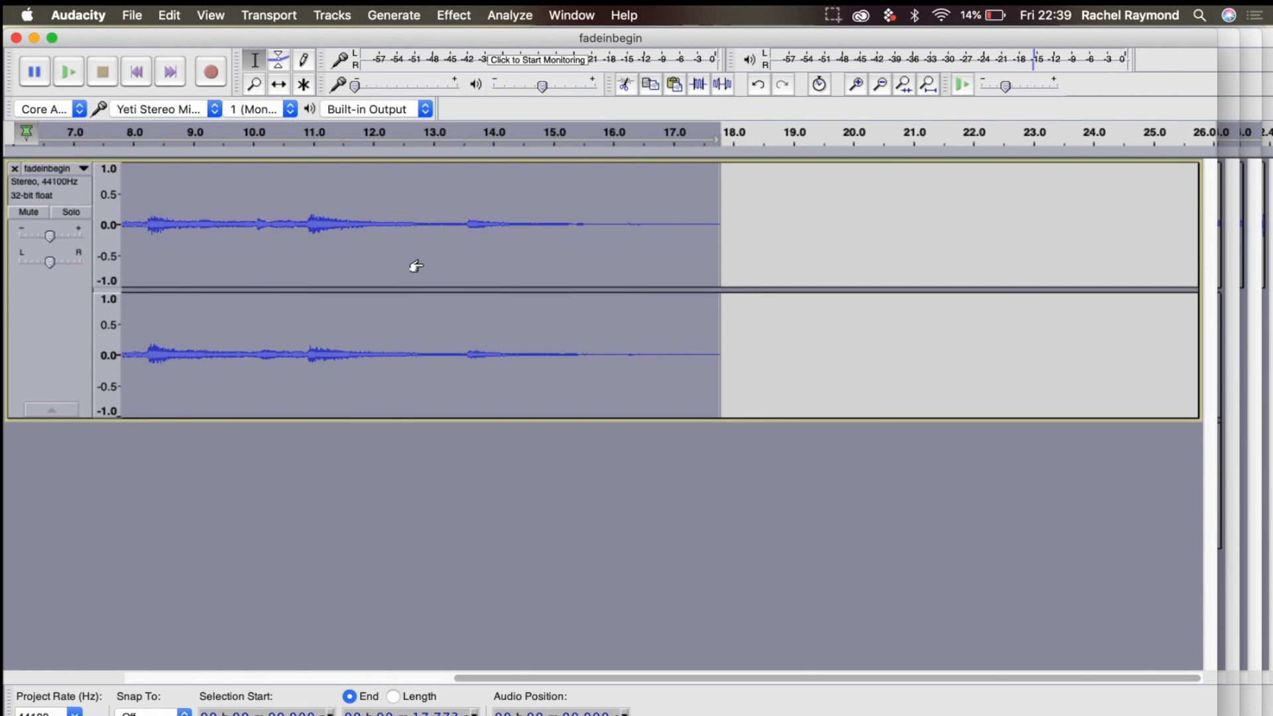
key(ctrl+Up)
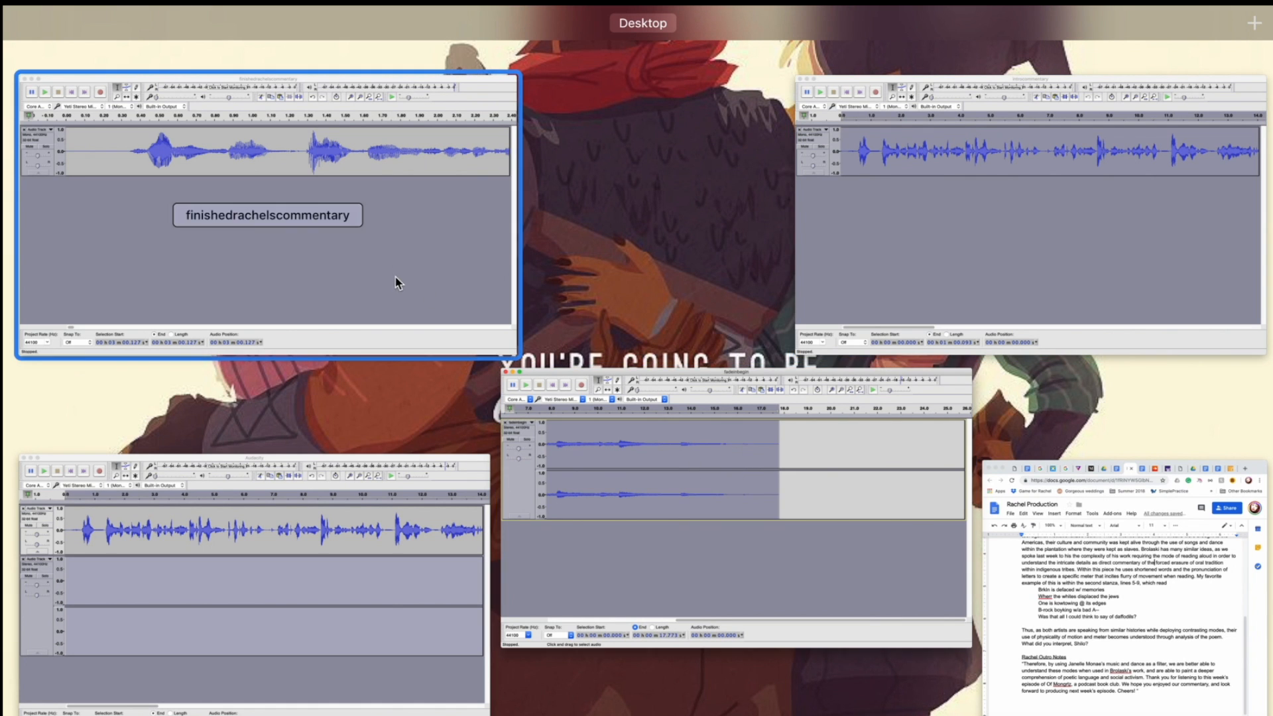
click(290, 675)
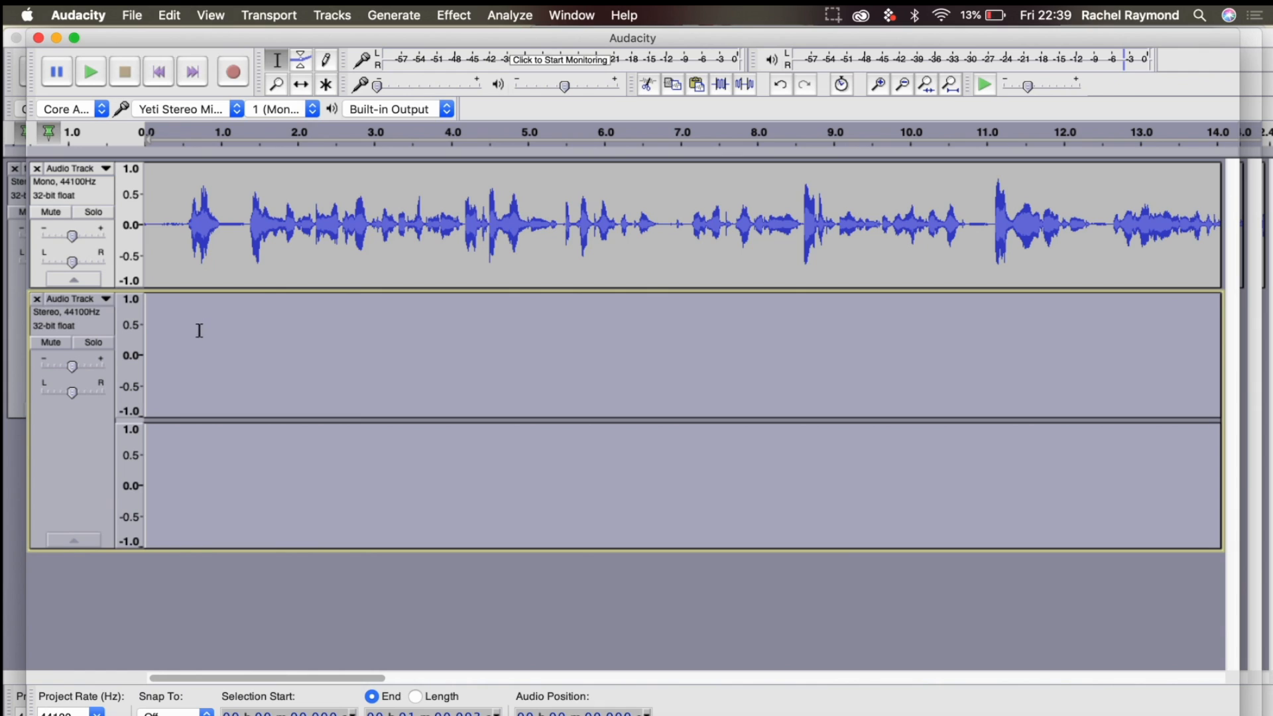
click(152, 331)
click(143, 331)
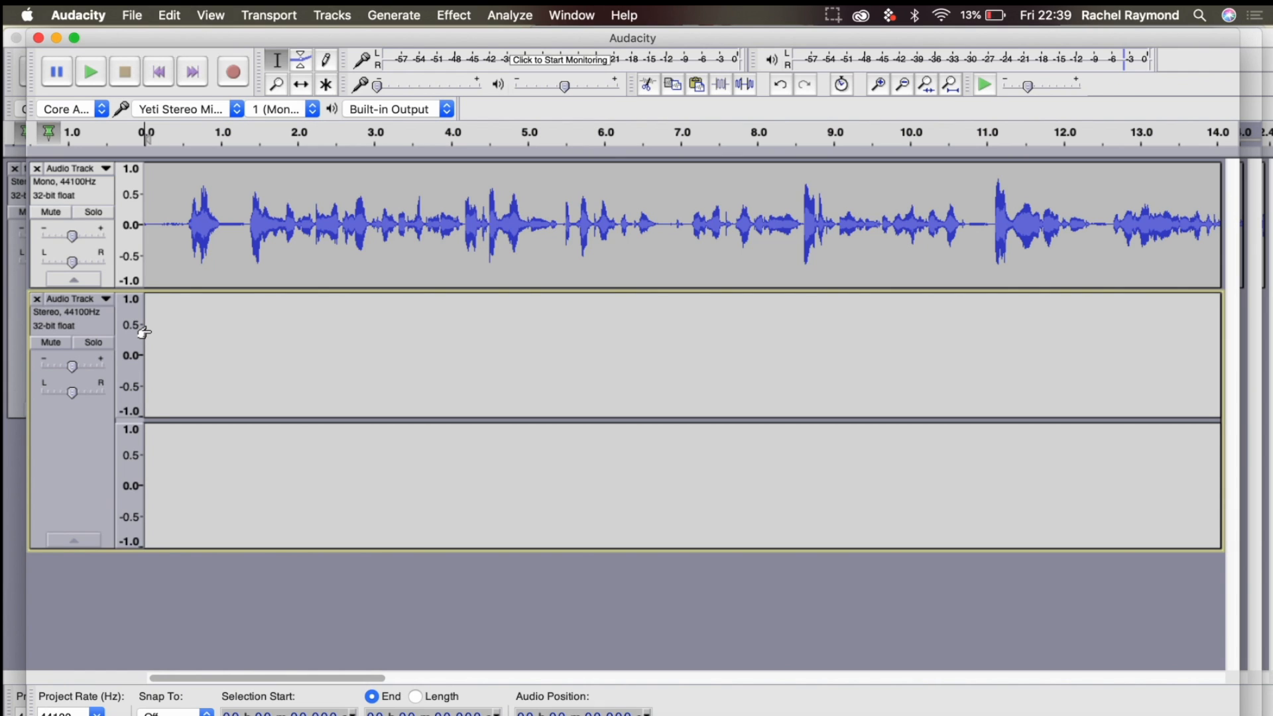
key(super+v)
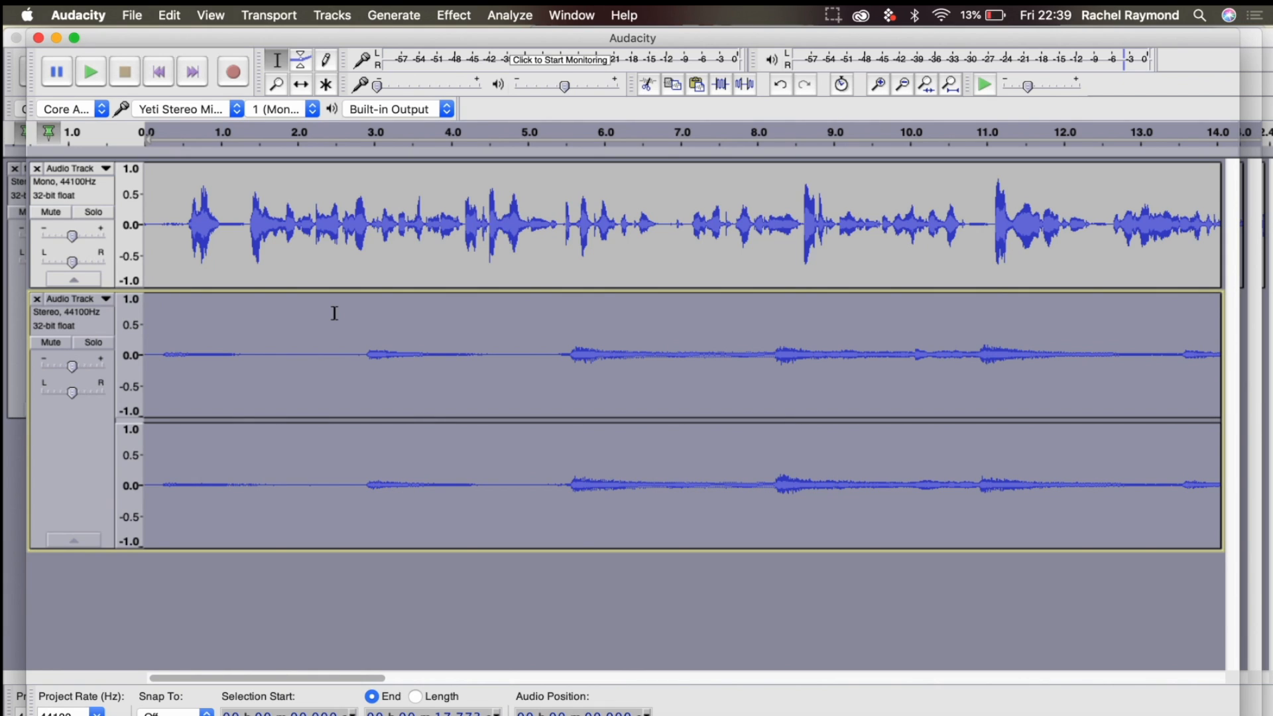
Step: Open the bookclub1FINAL.aup project from Documents and mark where the speech begins in its audio track
click(125, 13)
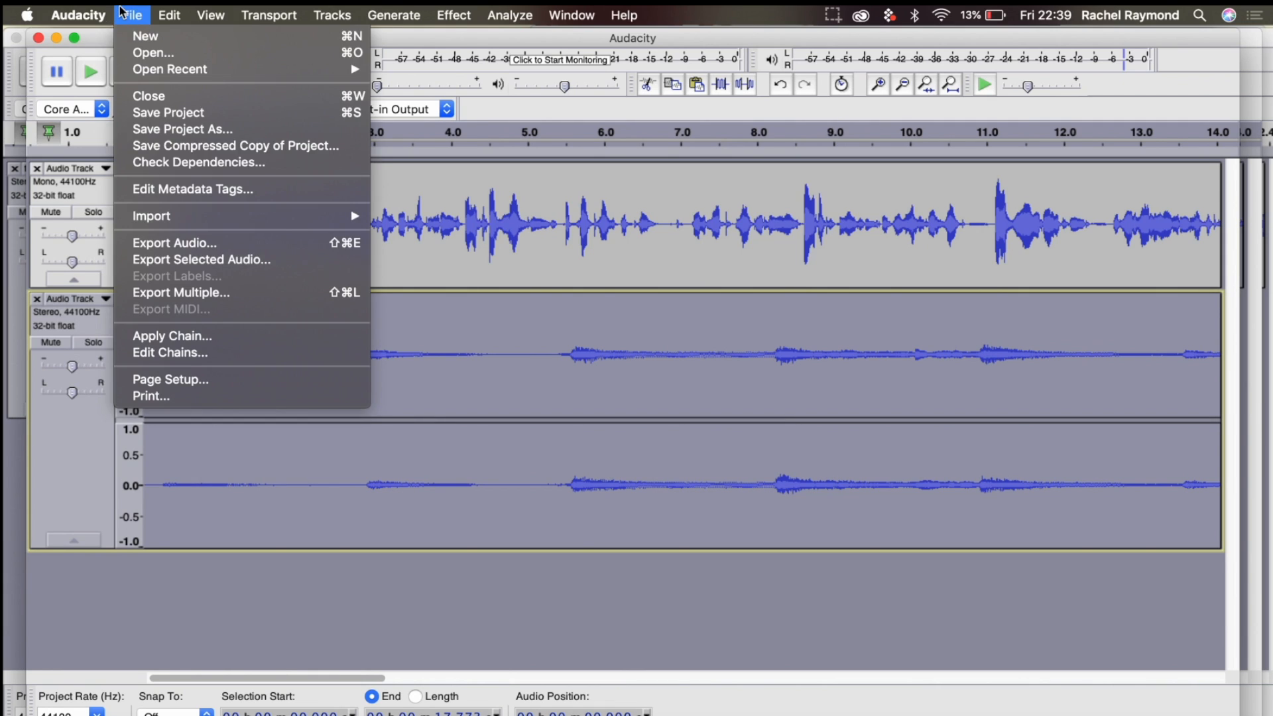
click(158, 54)
scroll(739, 248, down, 2)
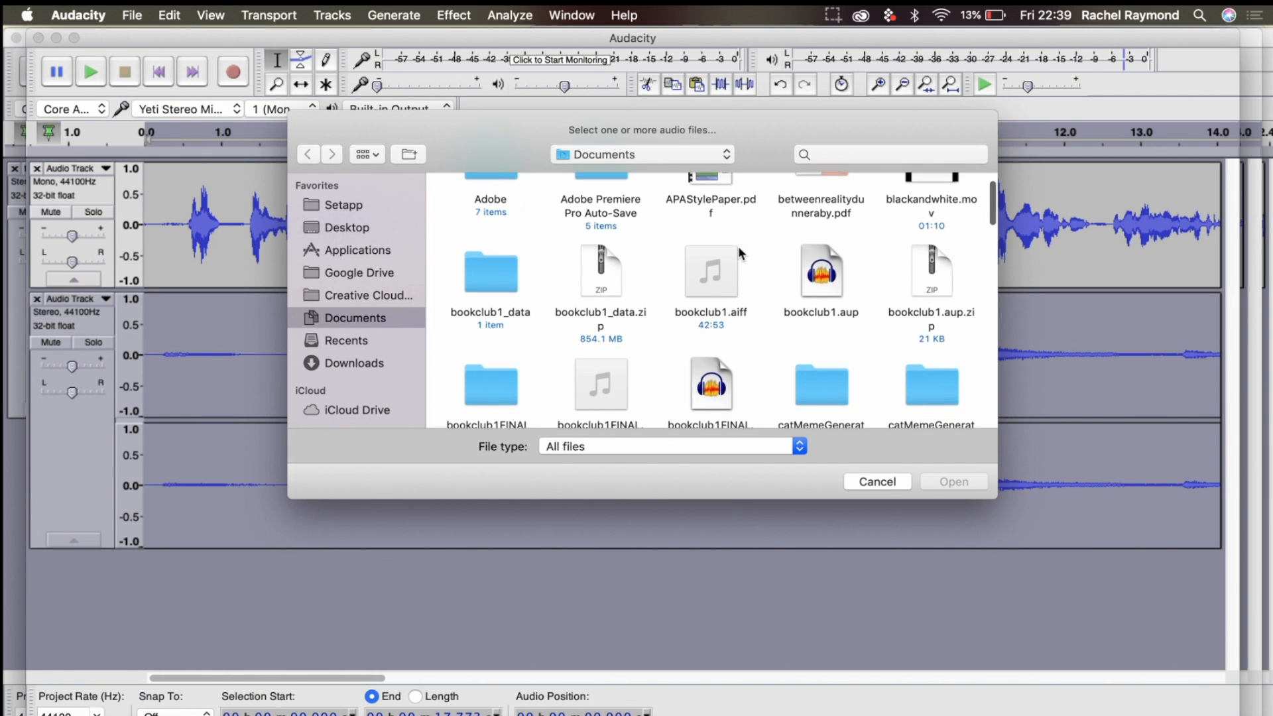
scroll(703, 305, down, 2)
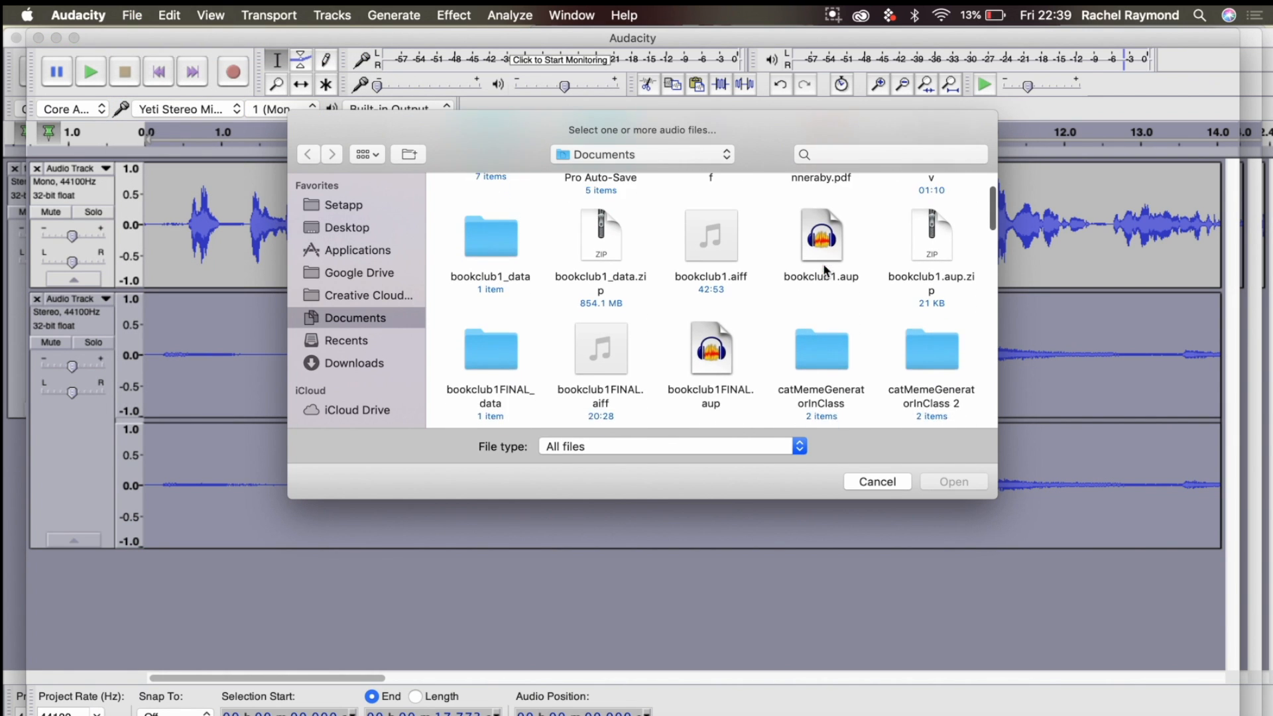
click(702, 310)
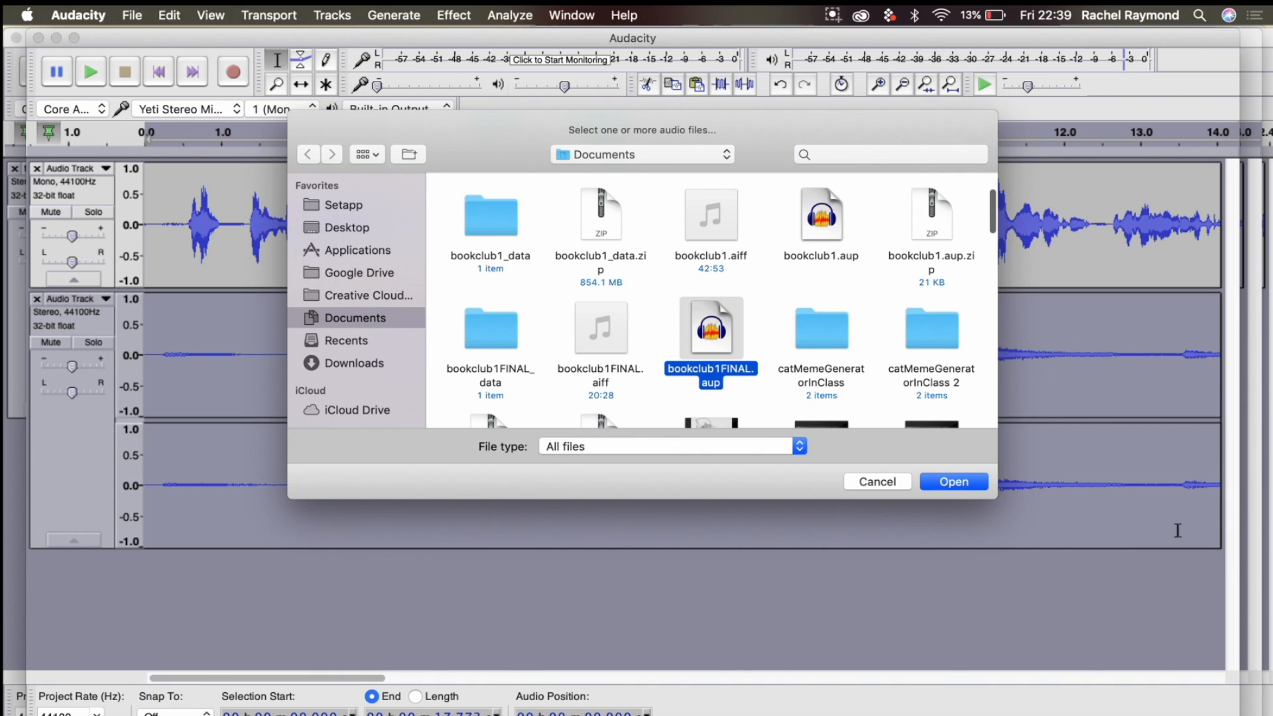
click(976, 489)
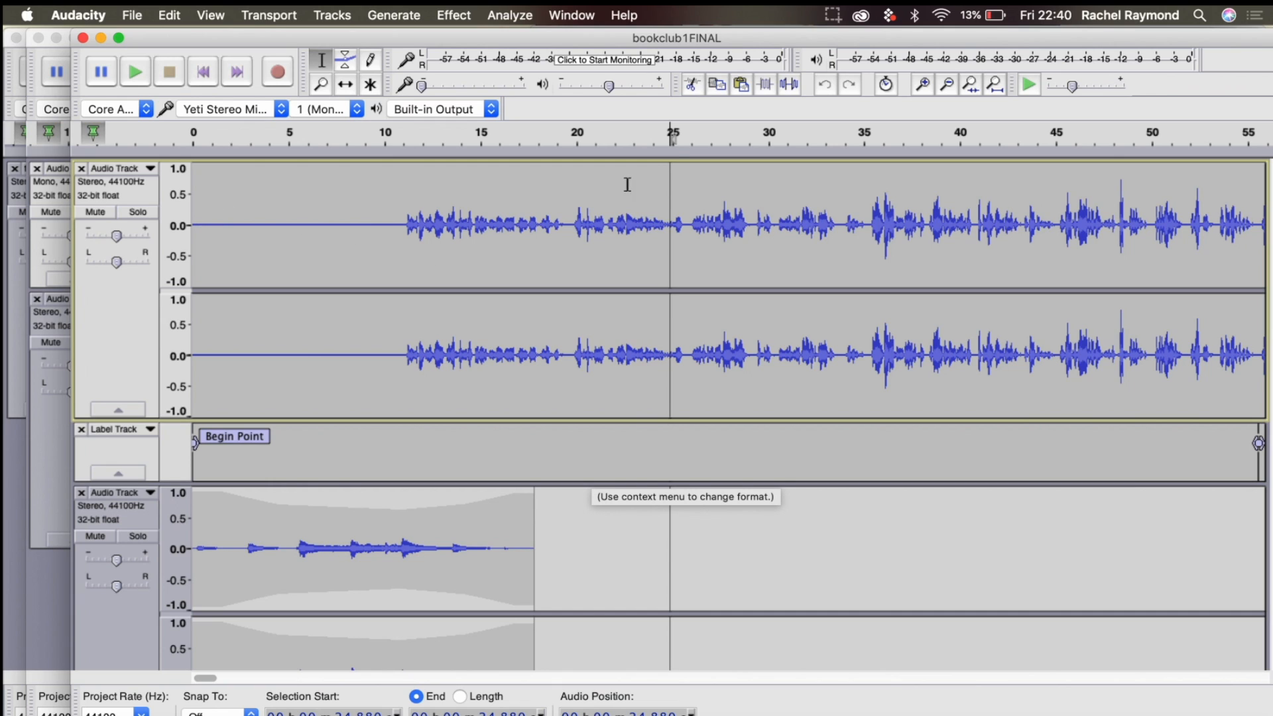
click(401, 170)
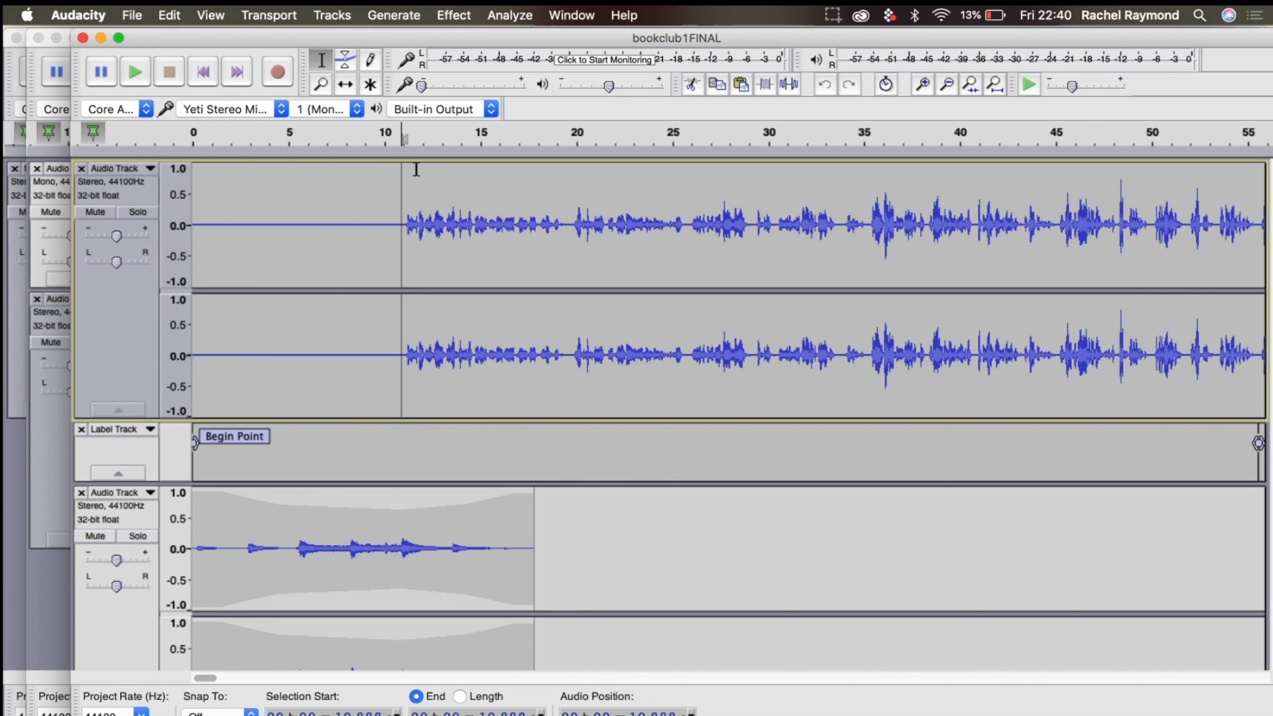
Step: Copy the silence from about 39.3 to 40.7 s in the mono commentary and paste it at the start of that track
key(Right)
key(Right)
key(Right)
key(Right)
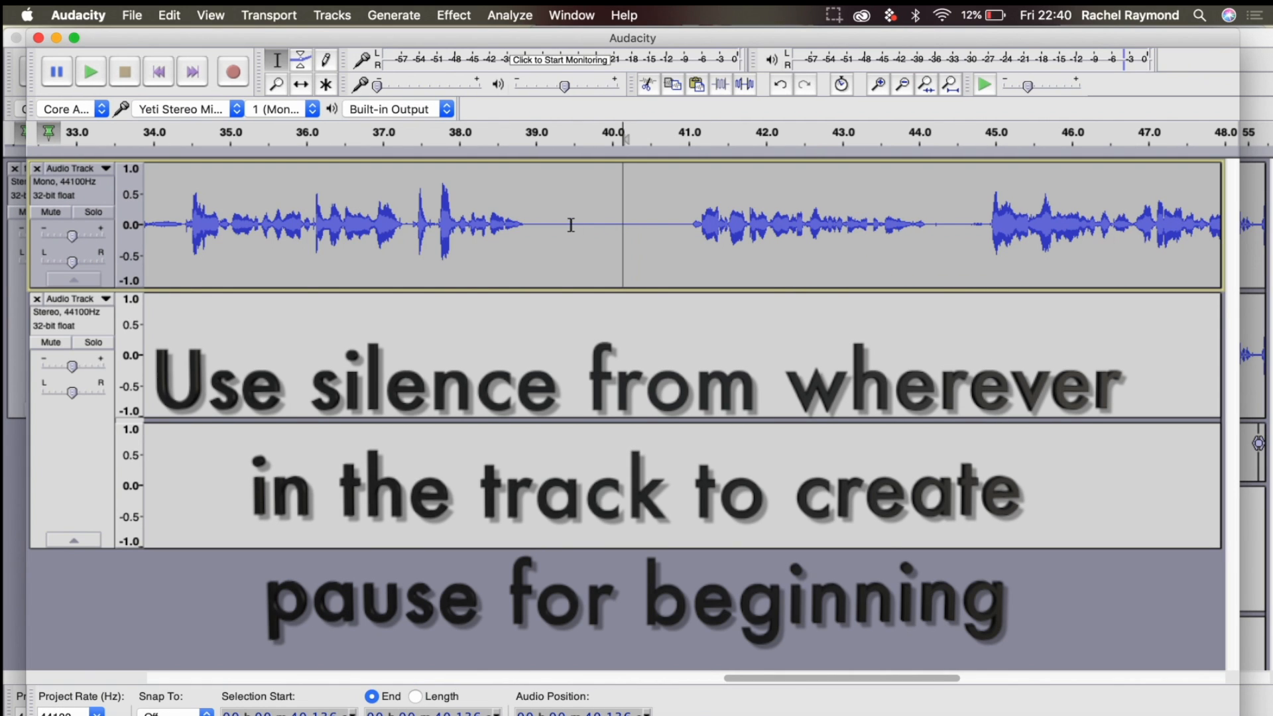
drag(559, 223, 657, 225)
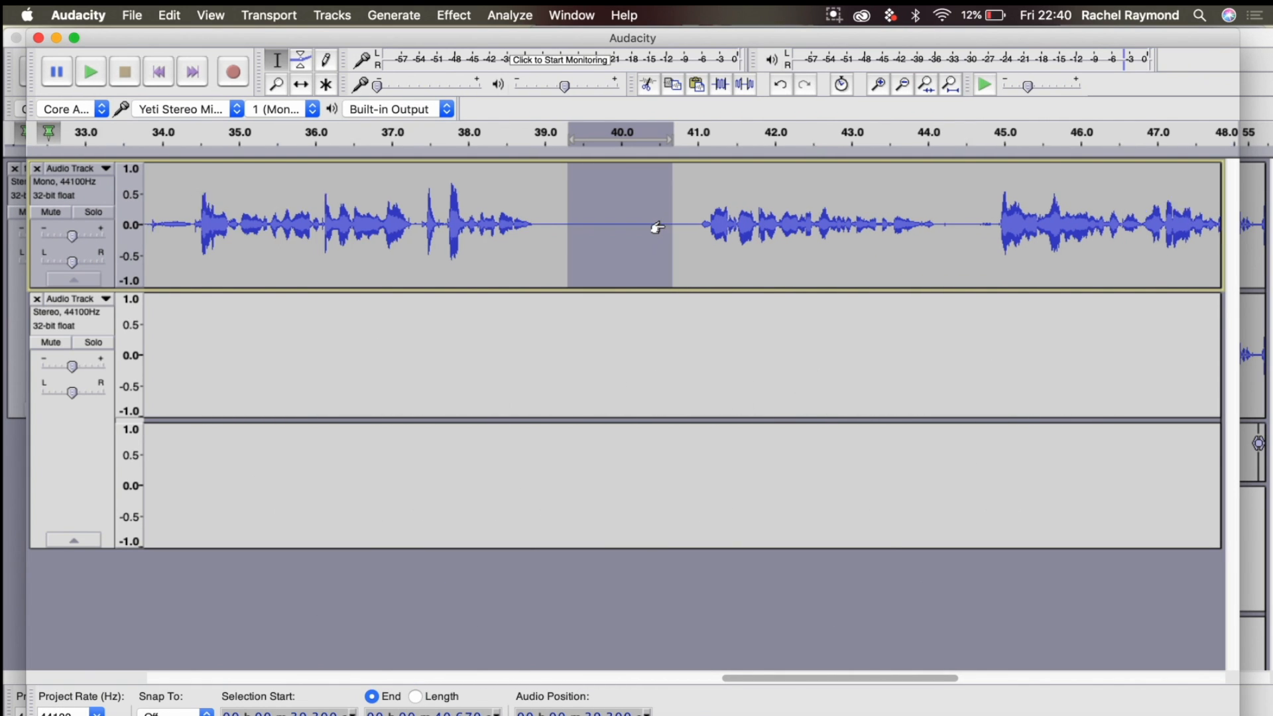
key(Home)
key(super+v)
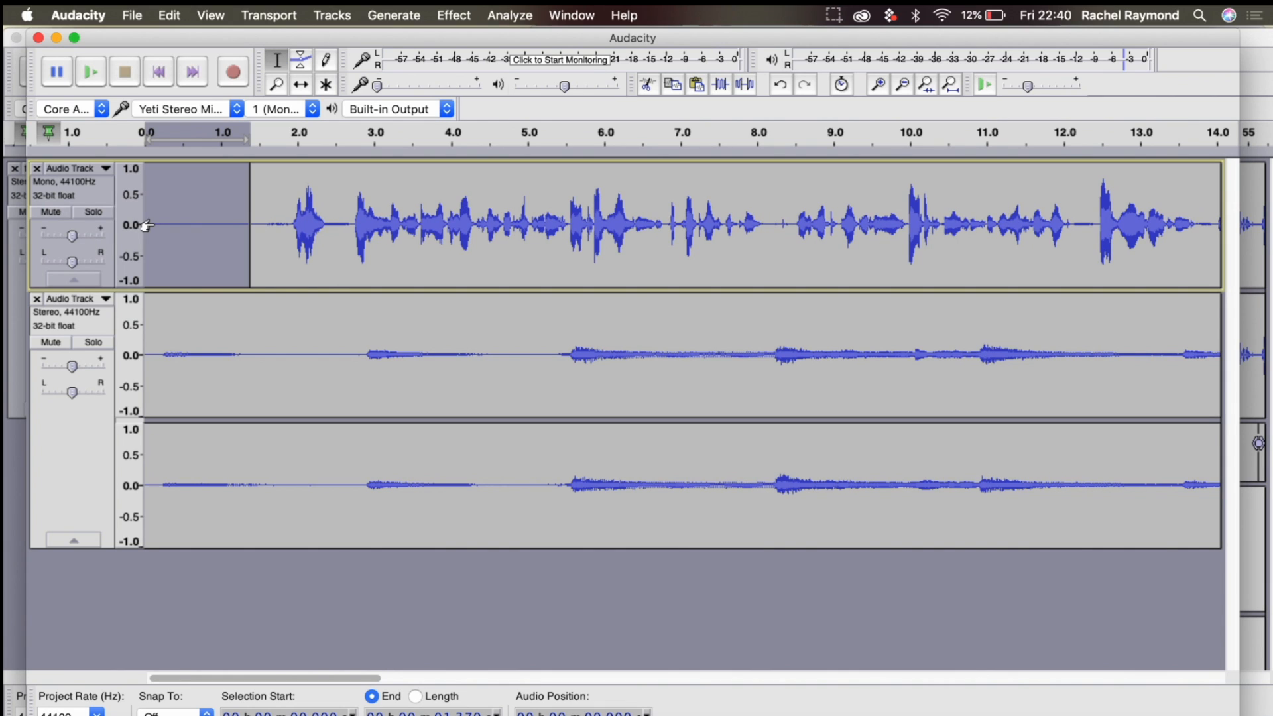
Step: Paste a second copy of the silence into the commentary's opening pause at about 0.98 s
click(230, 230)
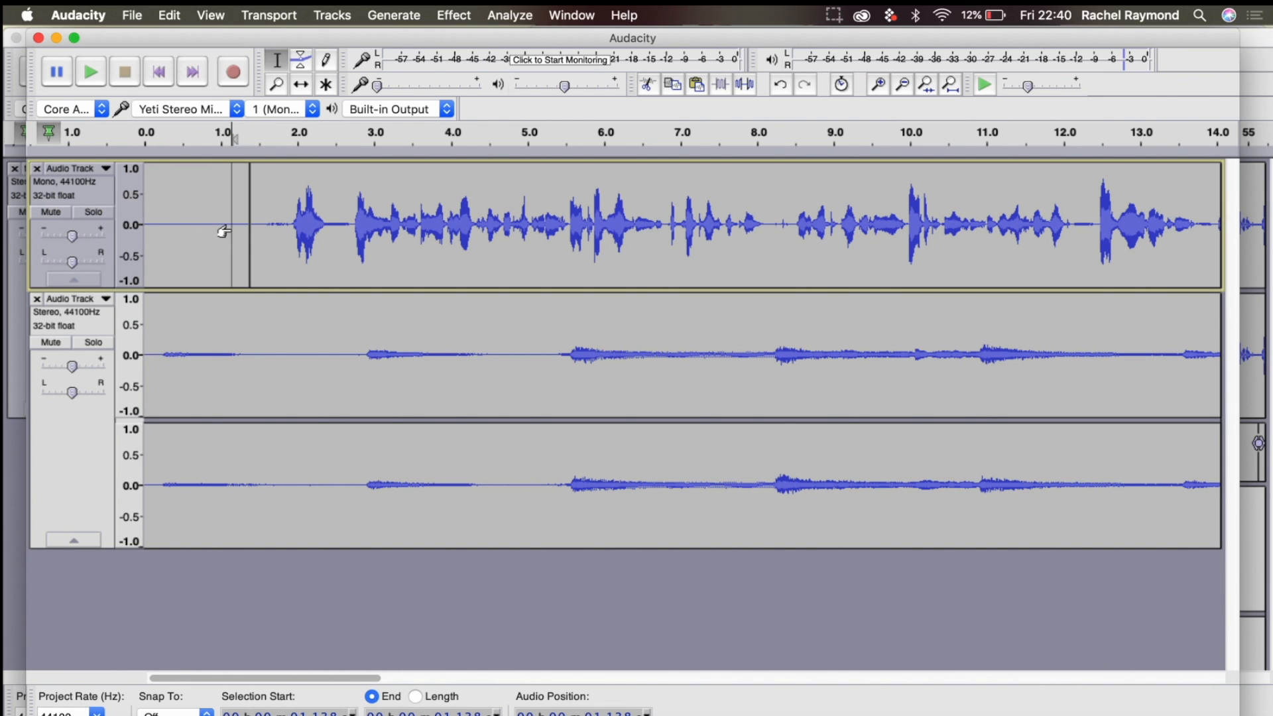
click(257, 225)
click(250, 226)
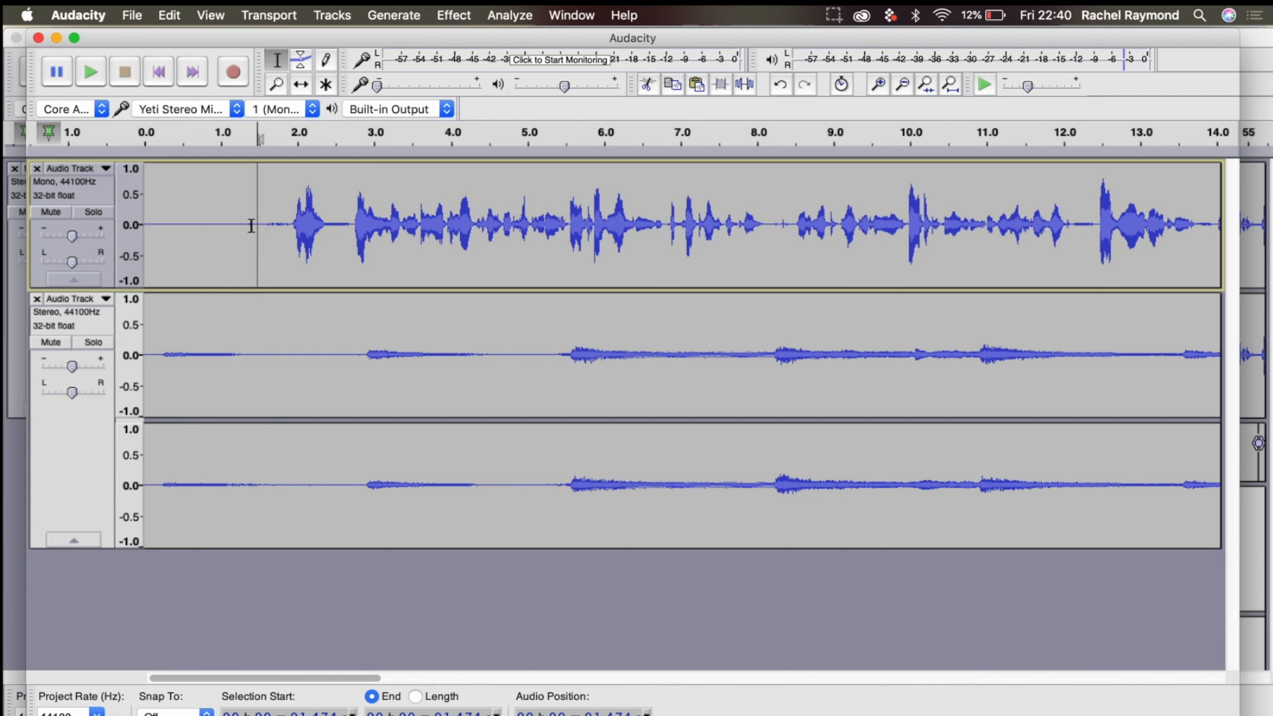
click(221, 223)
key(super+v)
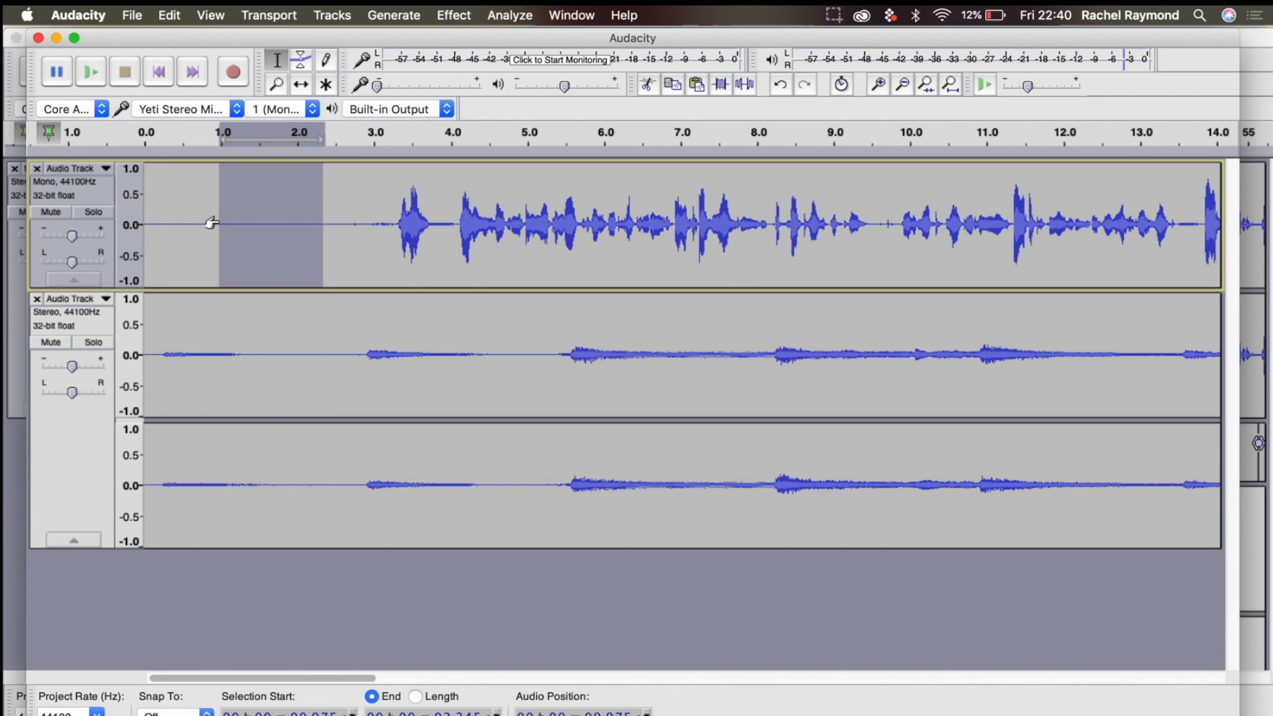
click(330, 226)
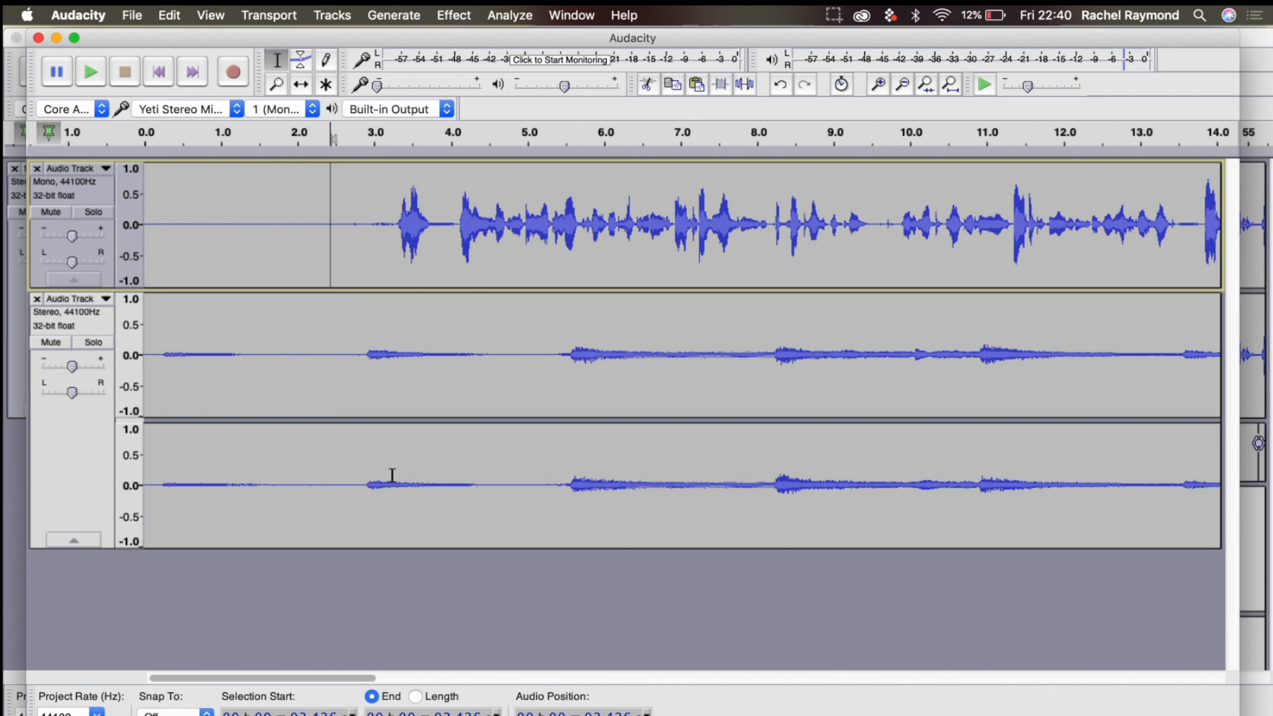
Step: Lengthen the commentary's opening pause by pasting six more copies of the silence before the speech
scroll(391, 475, down, 2)
scroll(392, 475, down, 2)
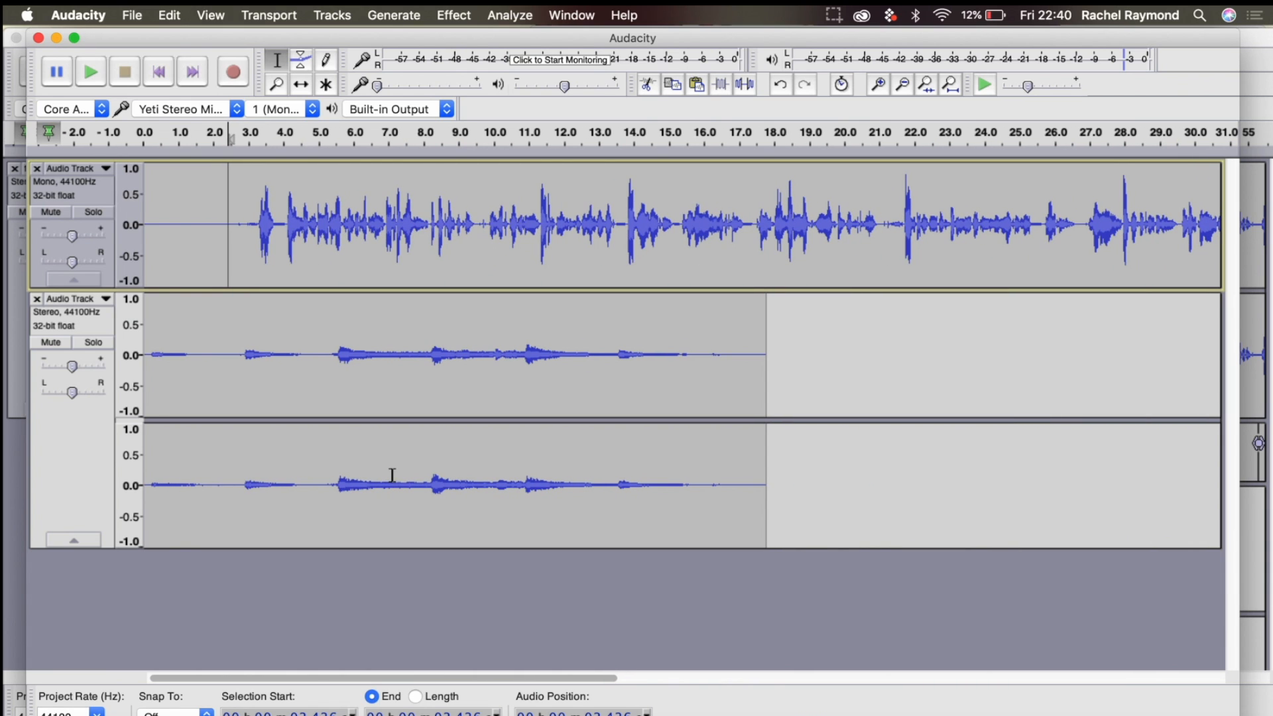
click(184, 225)
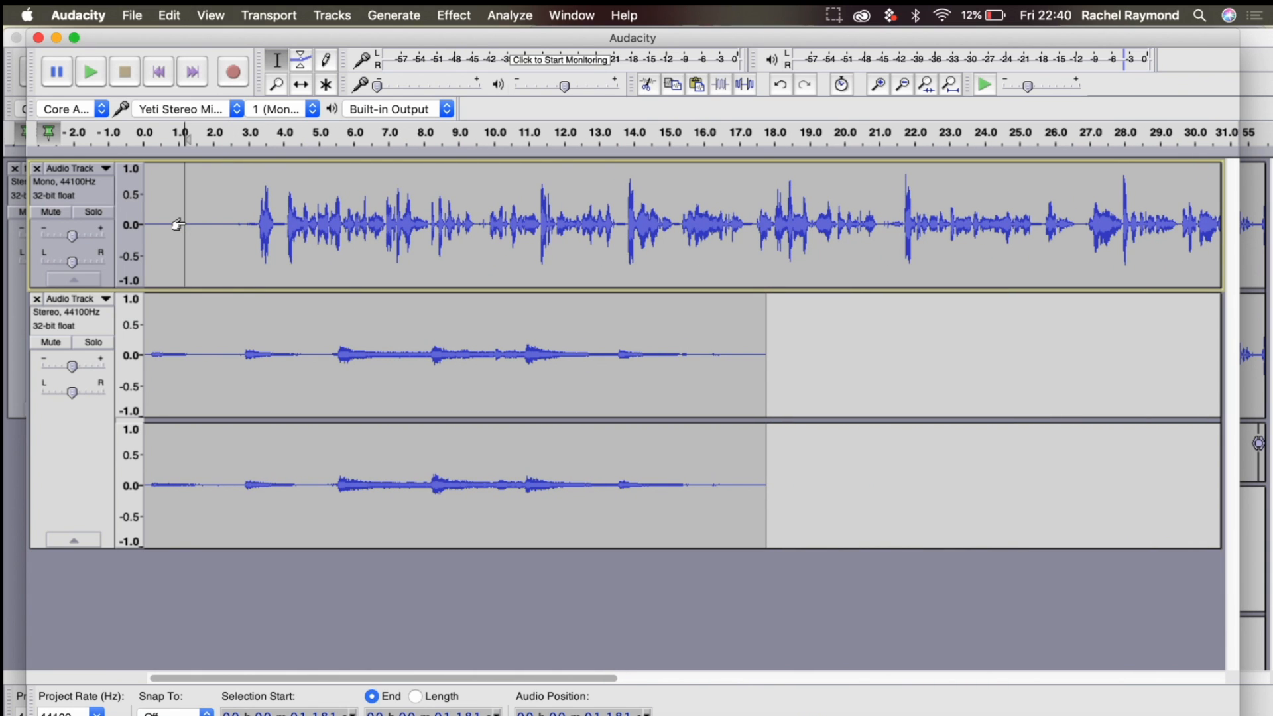
key(super+v)
click(250, 224)
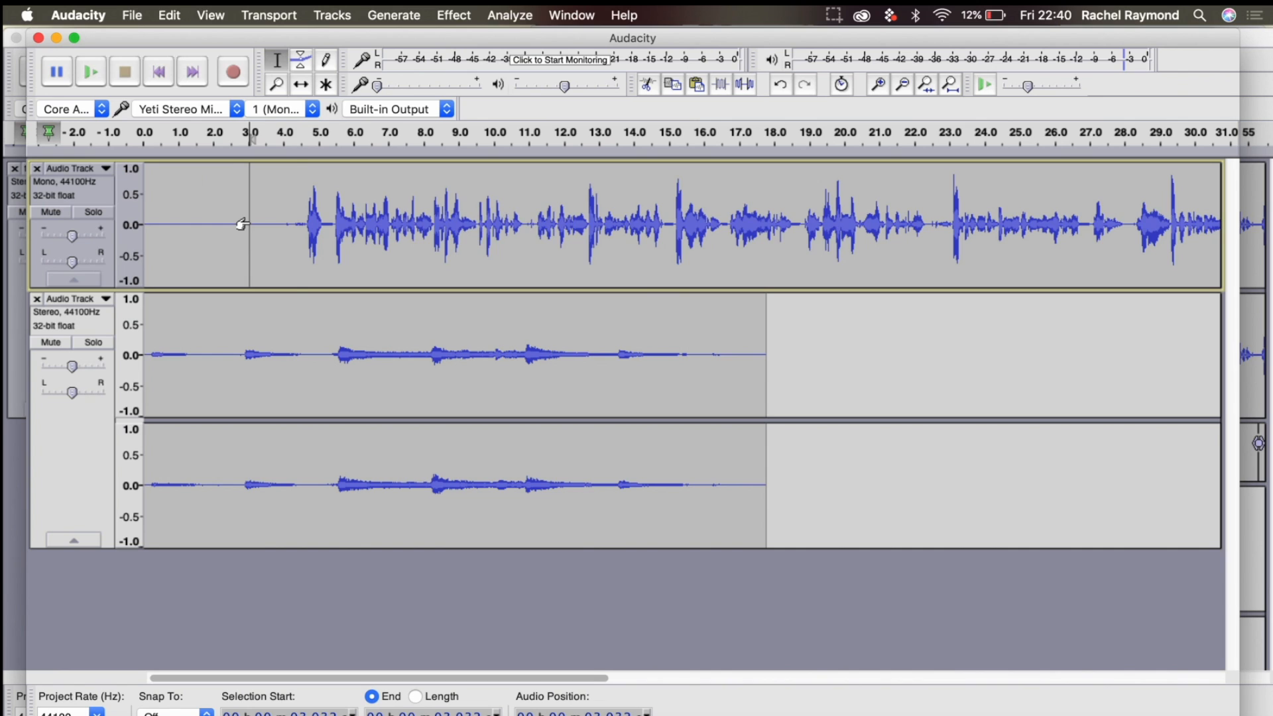
key(super+v)
click(217, 226)
key(super+v)
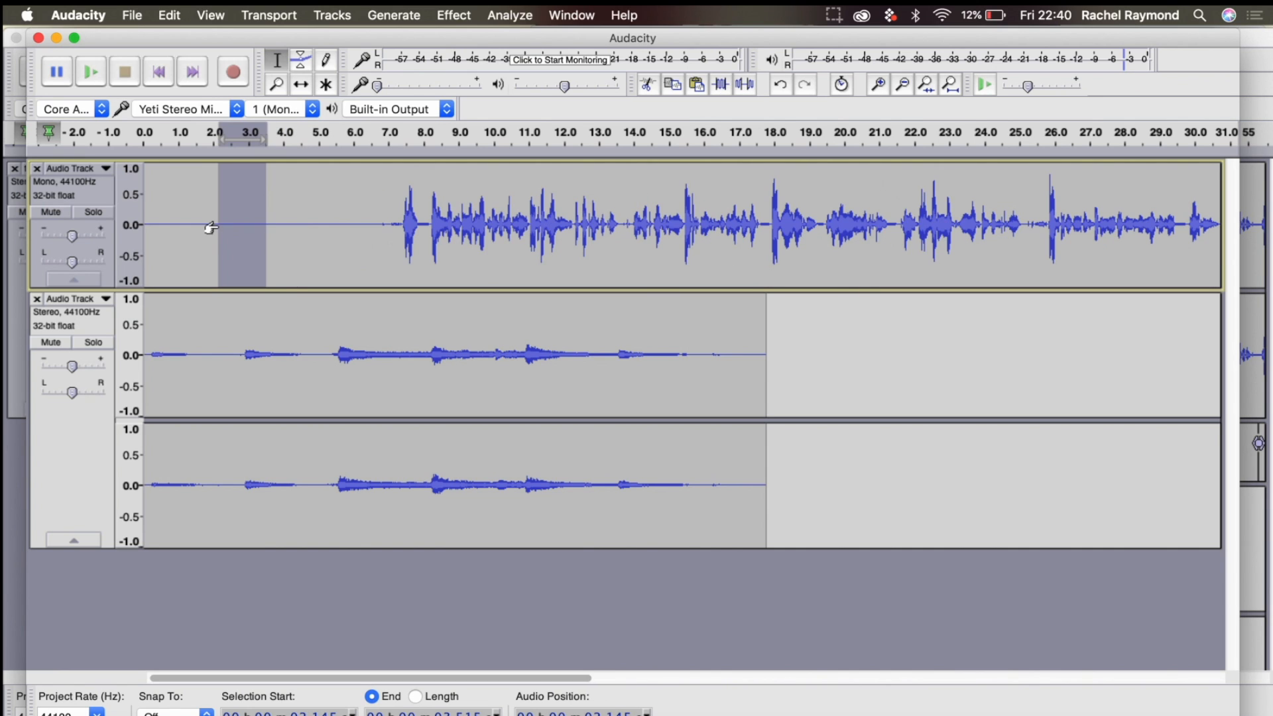
click(309, 228)
key(super+v)
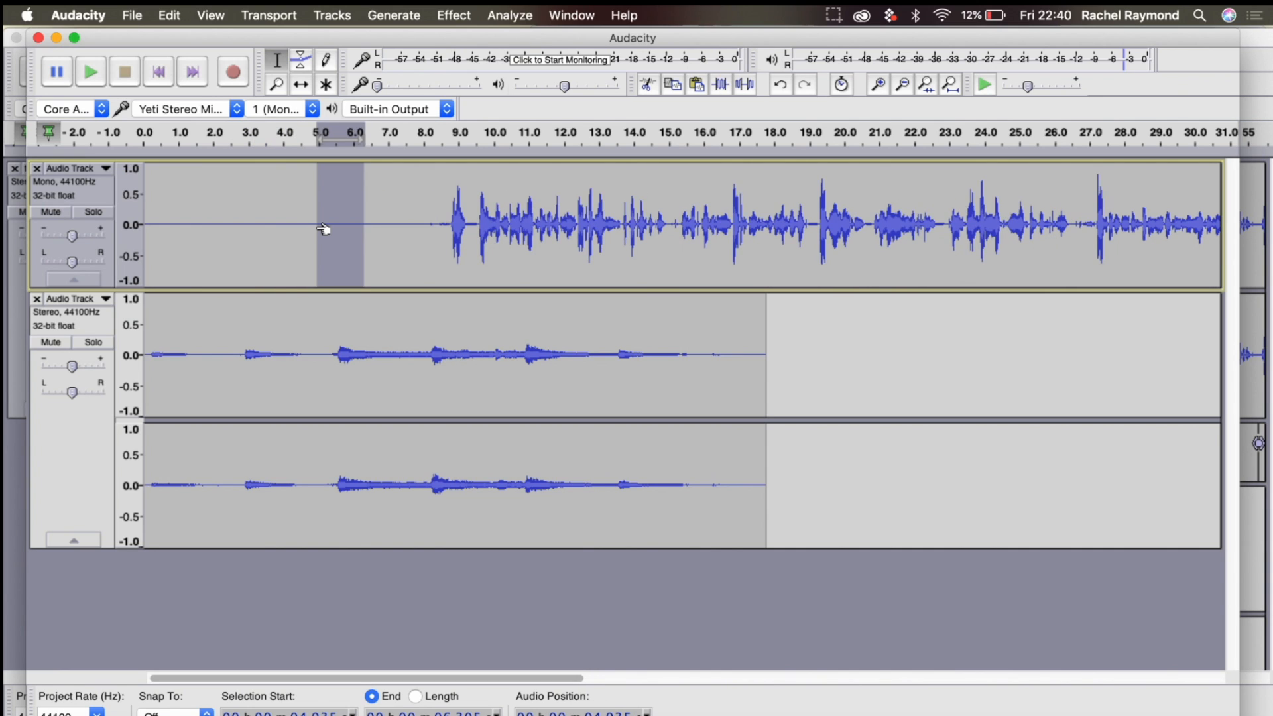
click(277, 219)
key(super+v)
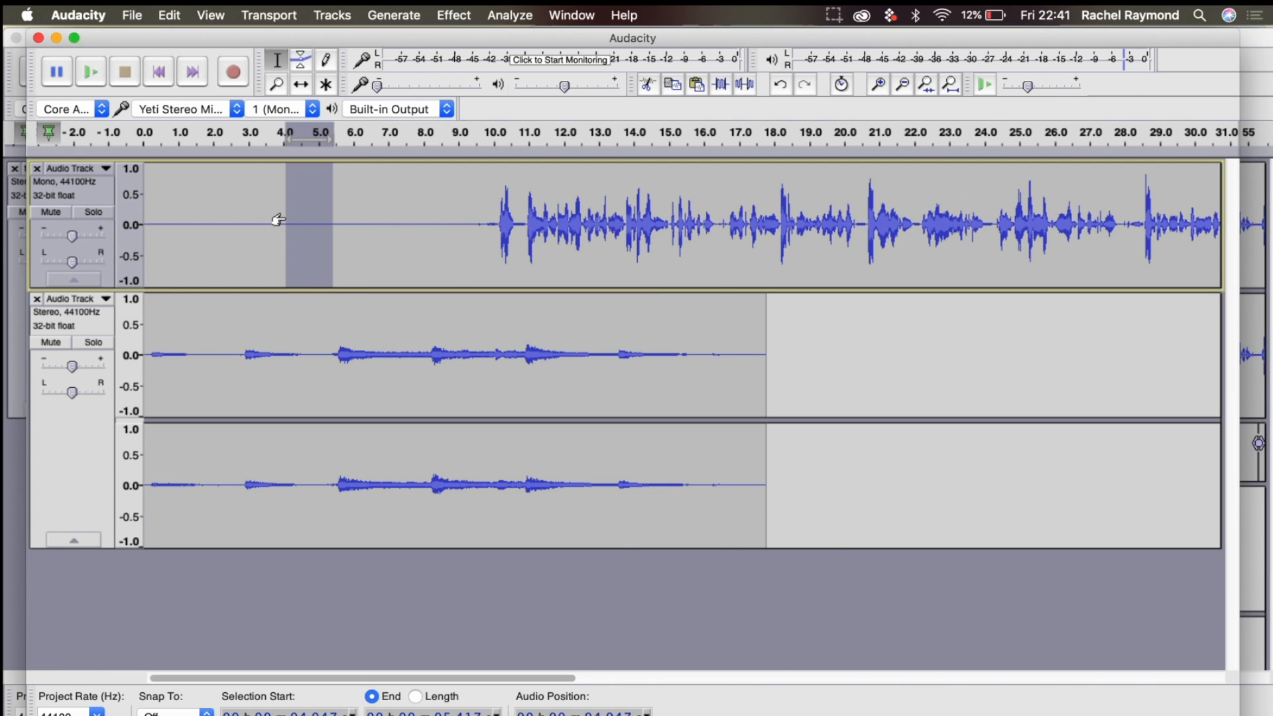
click(414, 226)
key(super+v)
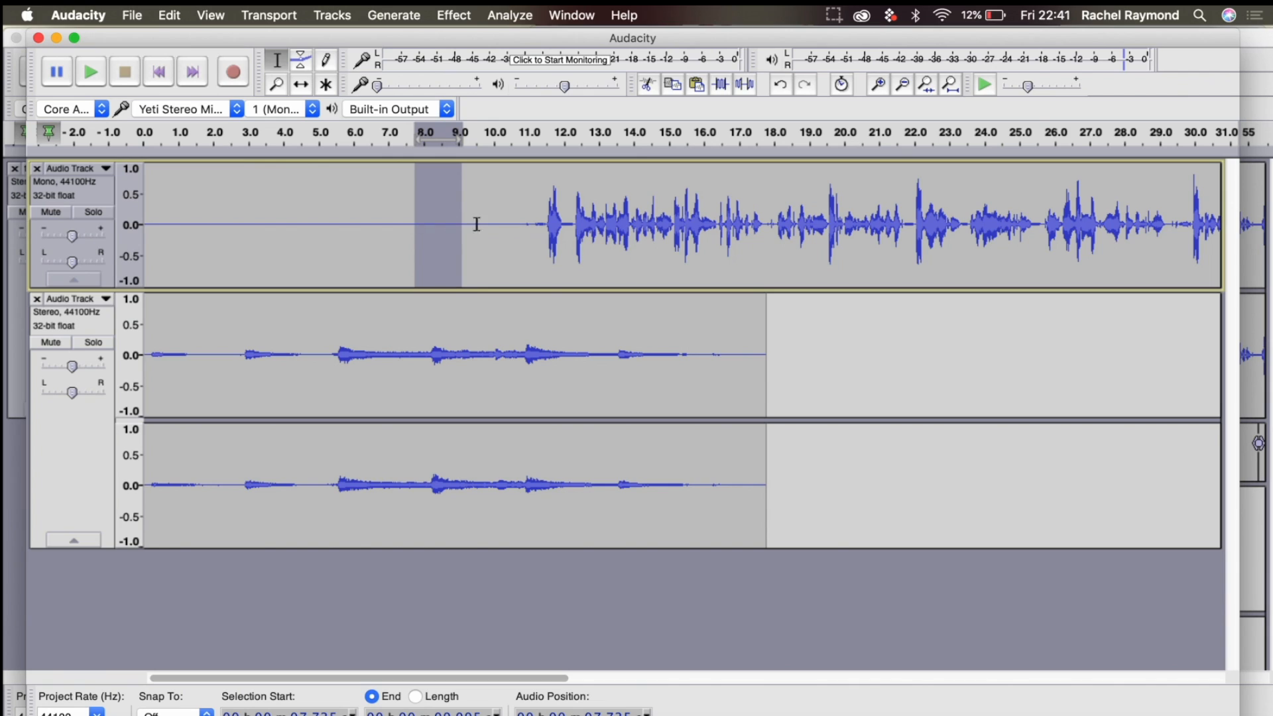
Step: Compare the commentary's opening pause with the one in the bookclub1FINAL project, and return to the new project
click(481, 226)
key(ctrl+Up)
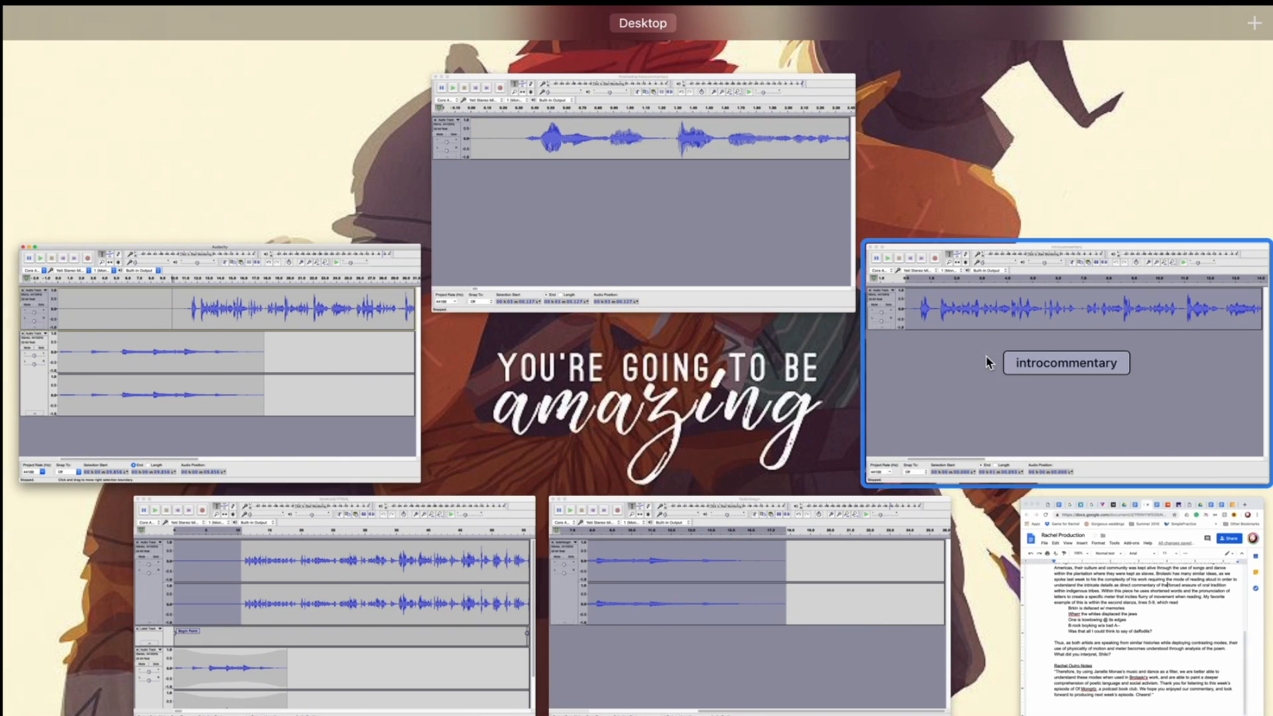
click(419, 654)
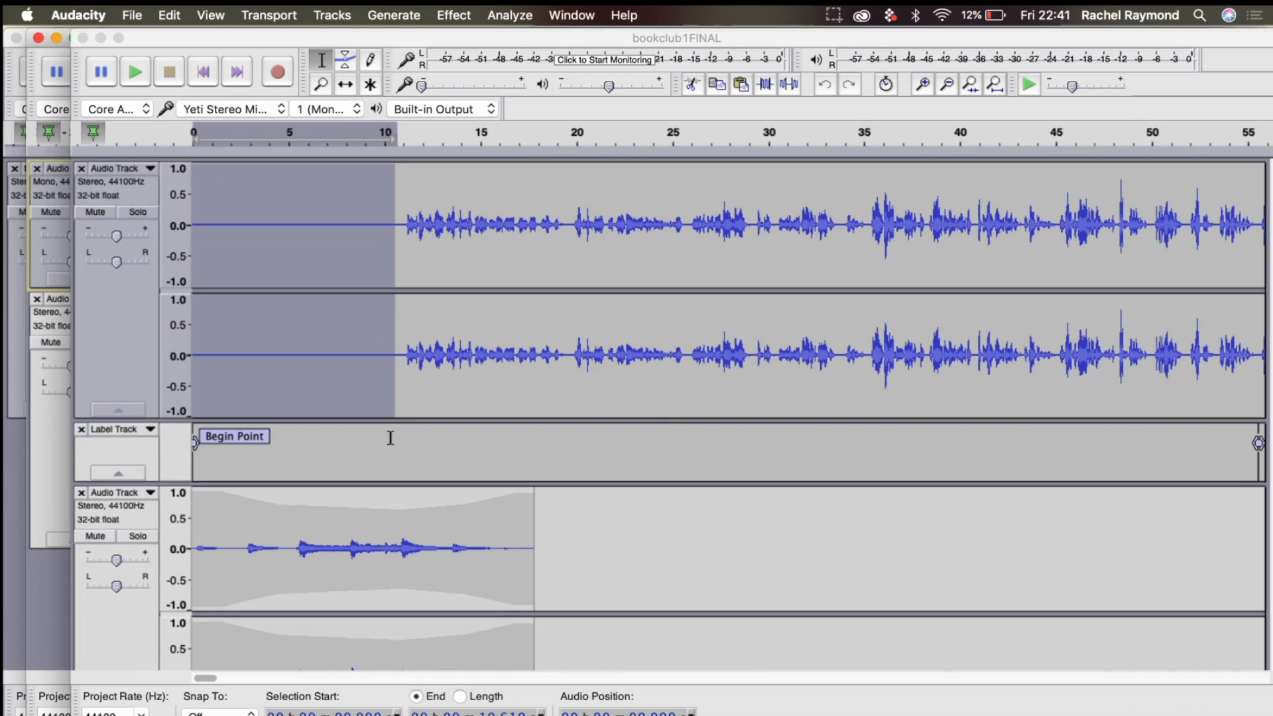
key(ctrl+Up)
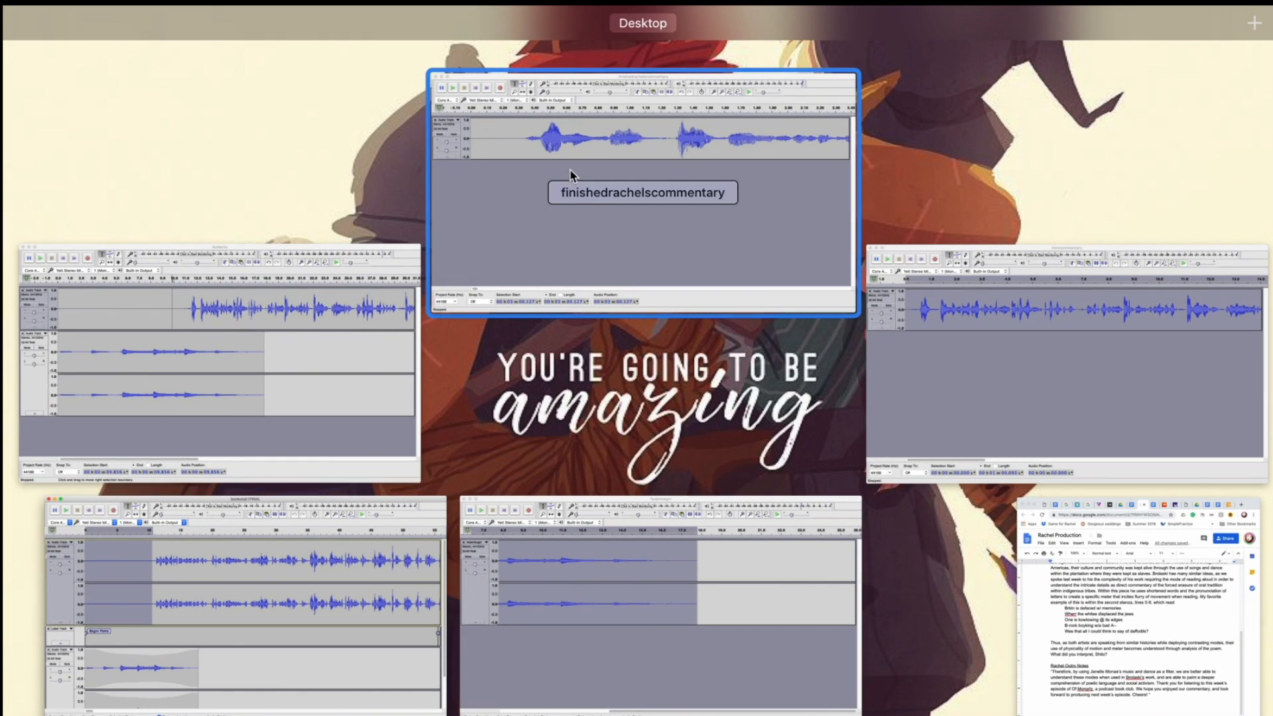
click(349, 308)
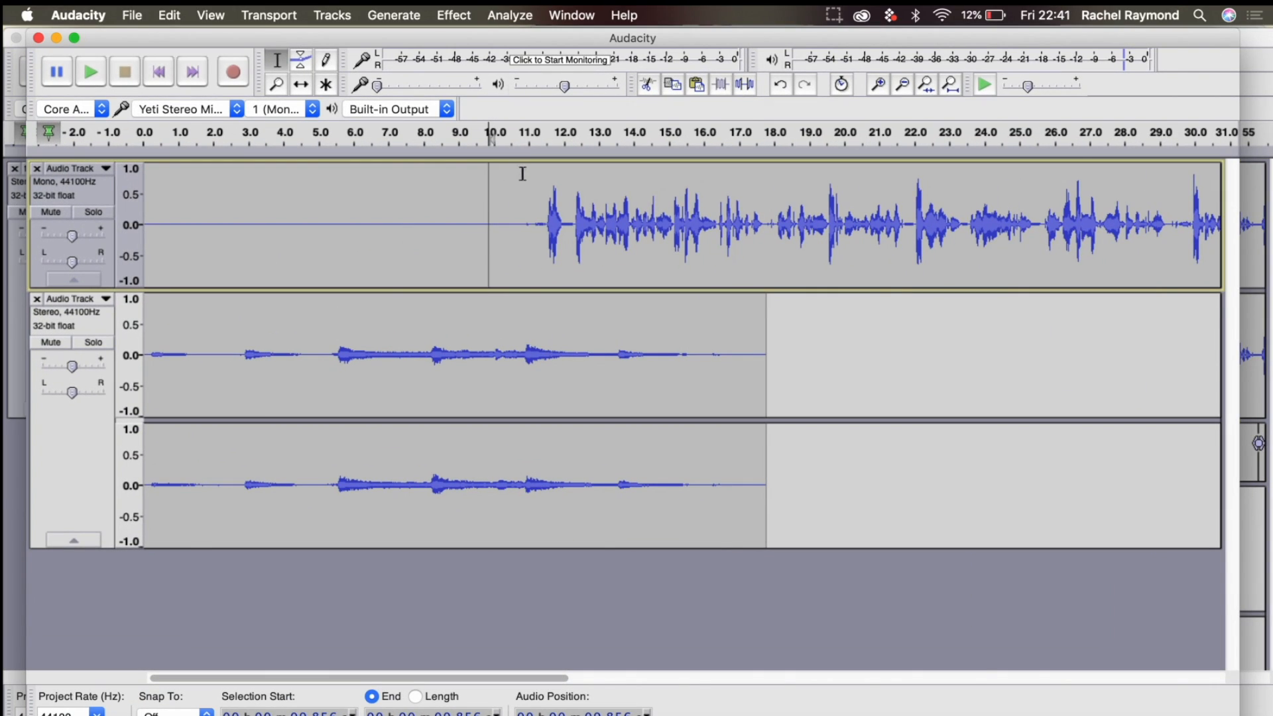
Step: Delete the silence from about 10.19 to 10.57 s in the commentary to shorten its opening pause
click(521, 219)
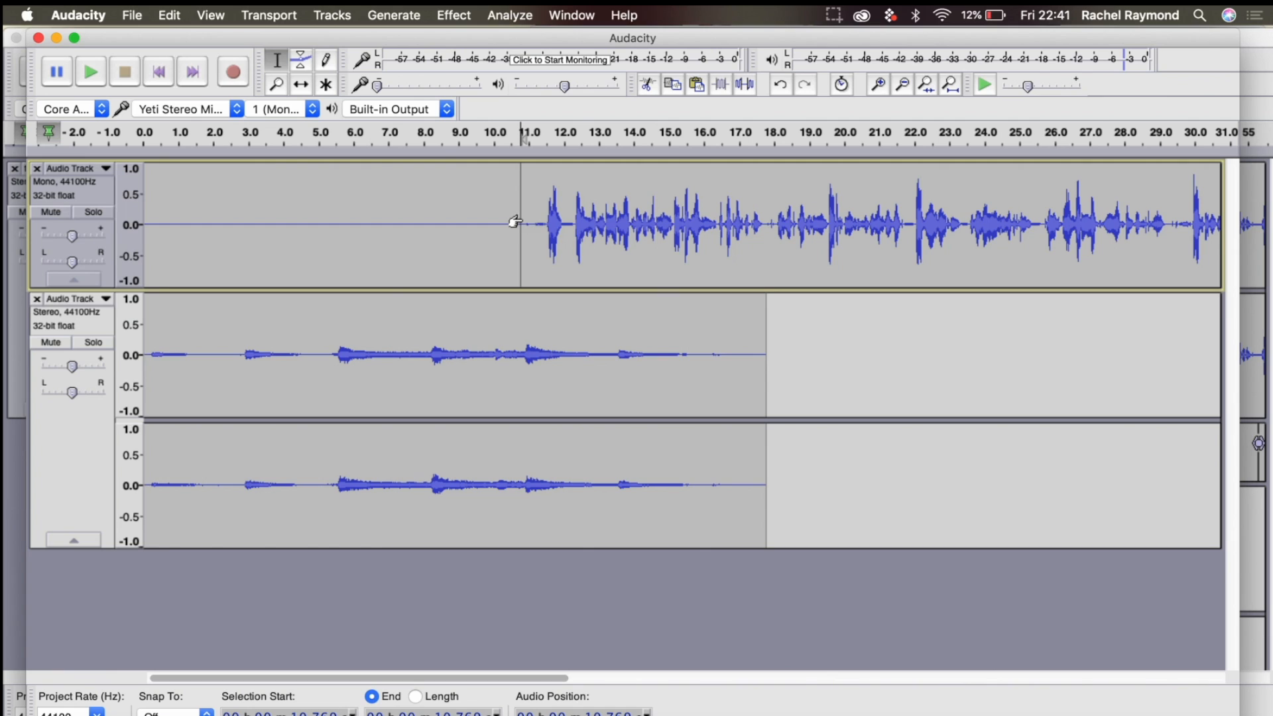
drag(513, 226, 500, 226)
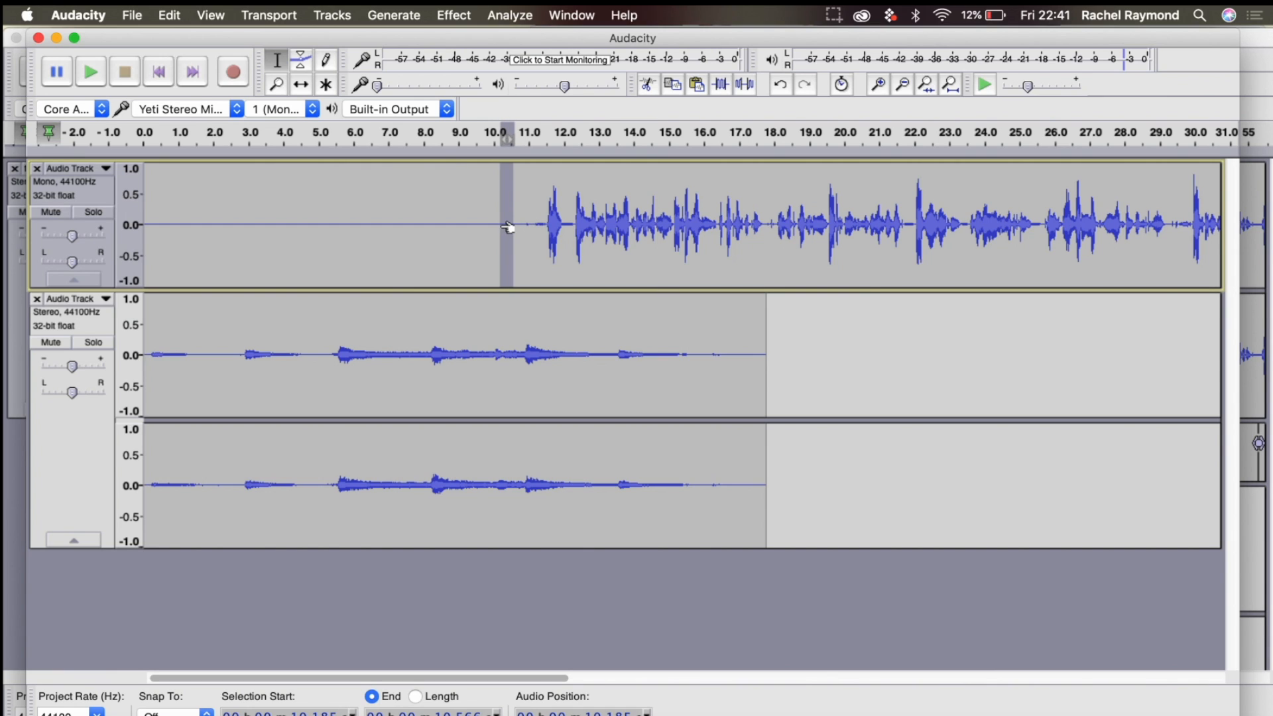
key(Delete)
click(145, 232)
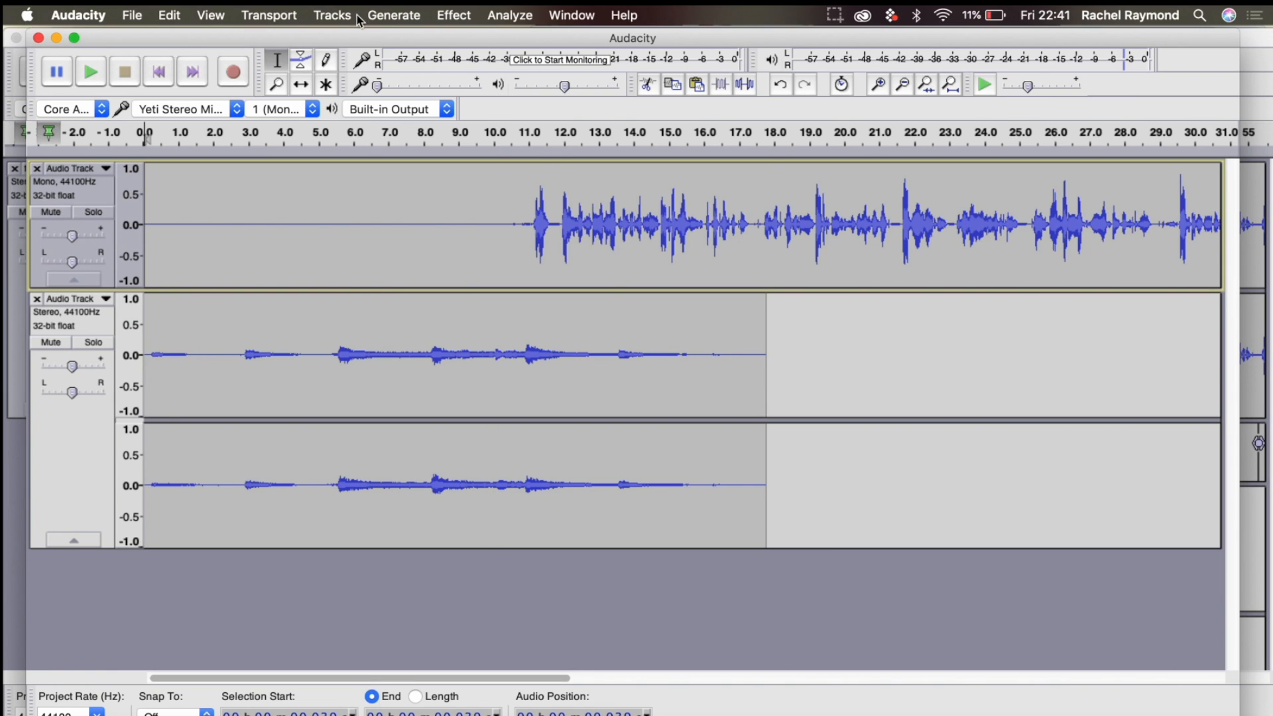
click(337, 15)
mouse_move(363, 38)
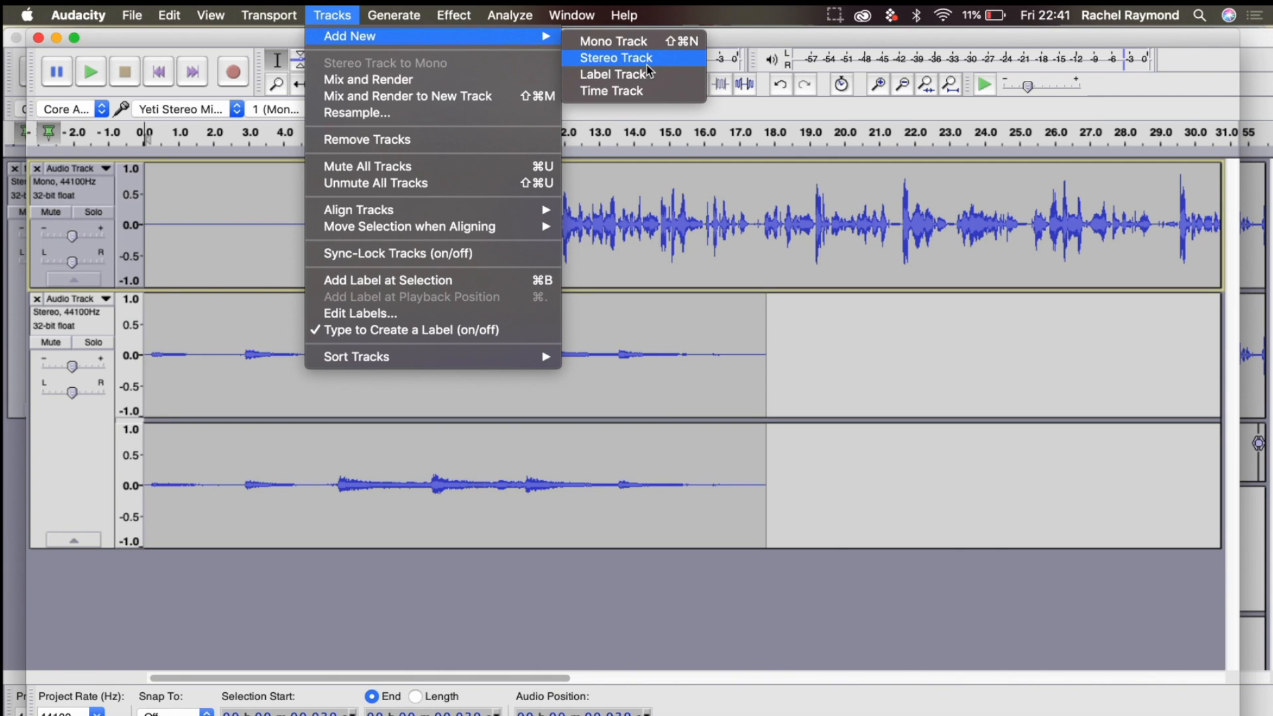
click(330, 24)
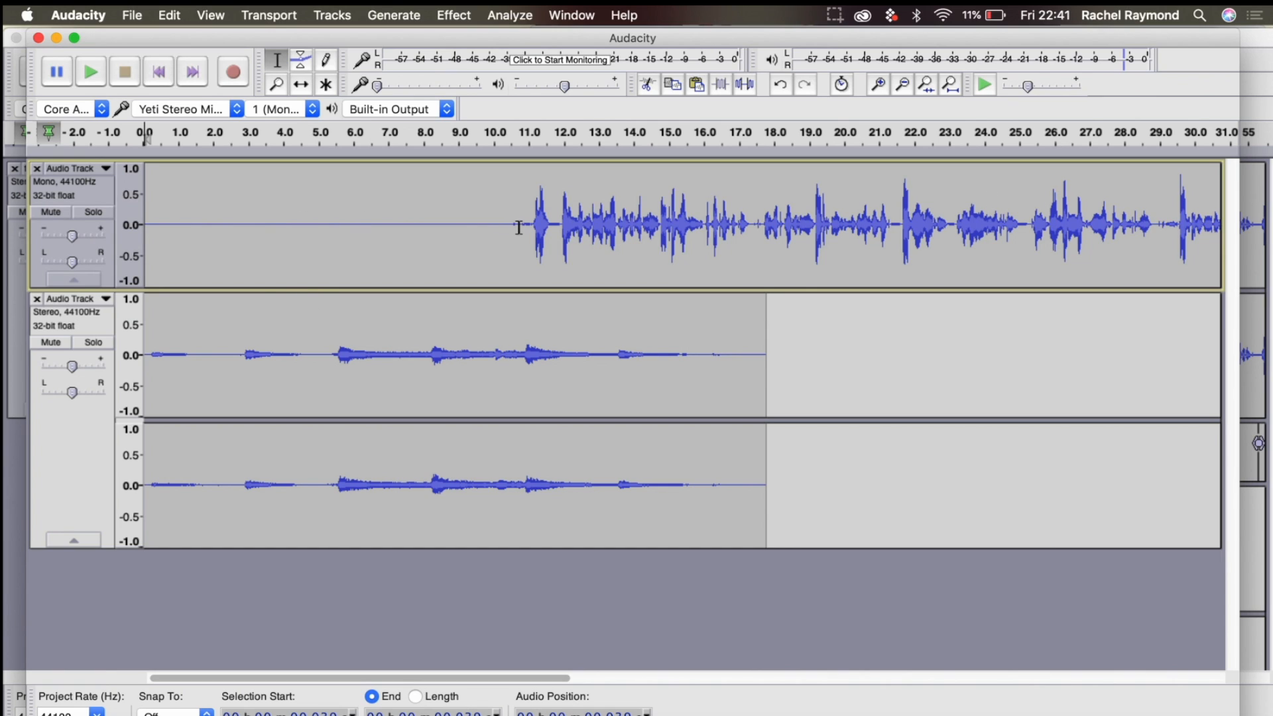
click(147, 284)
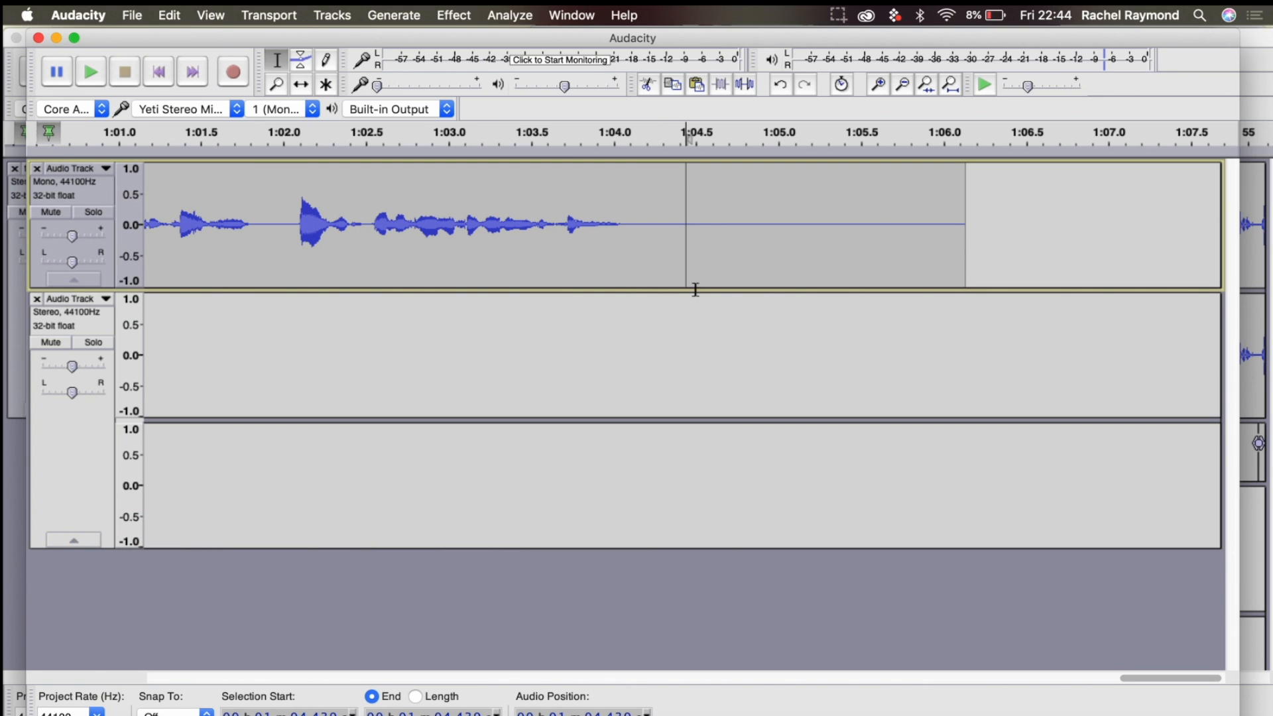
Step: Open the poemreading project and copy its entire audio track
click(133, 14)
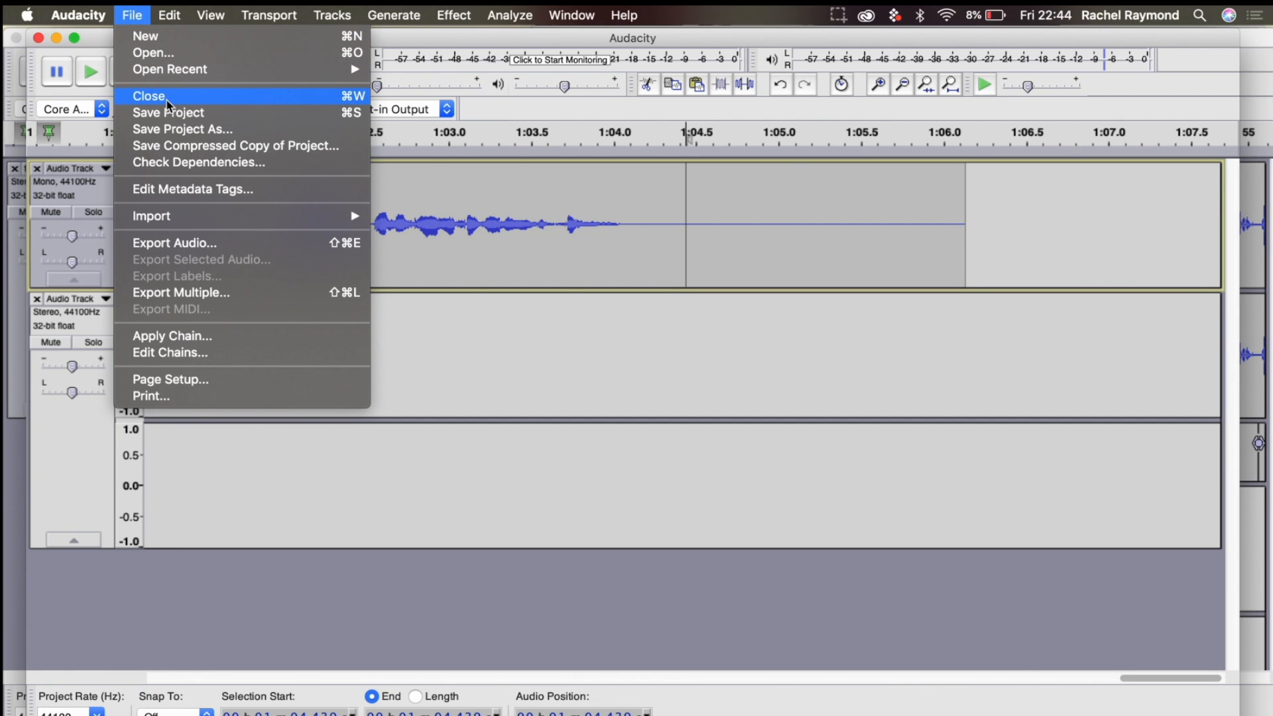
mouse_move(327, 66)
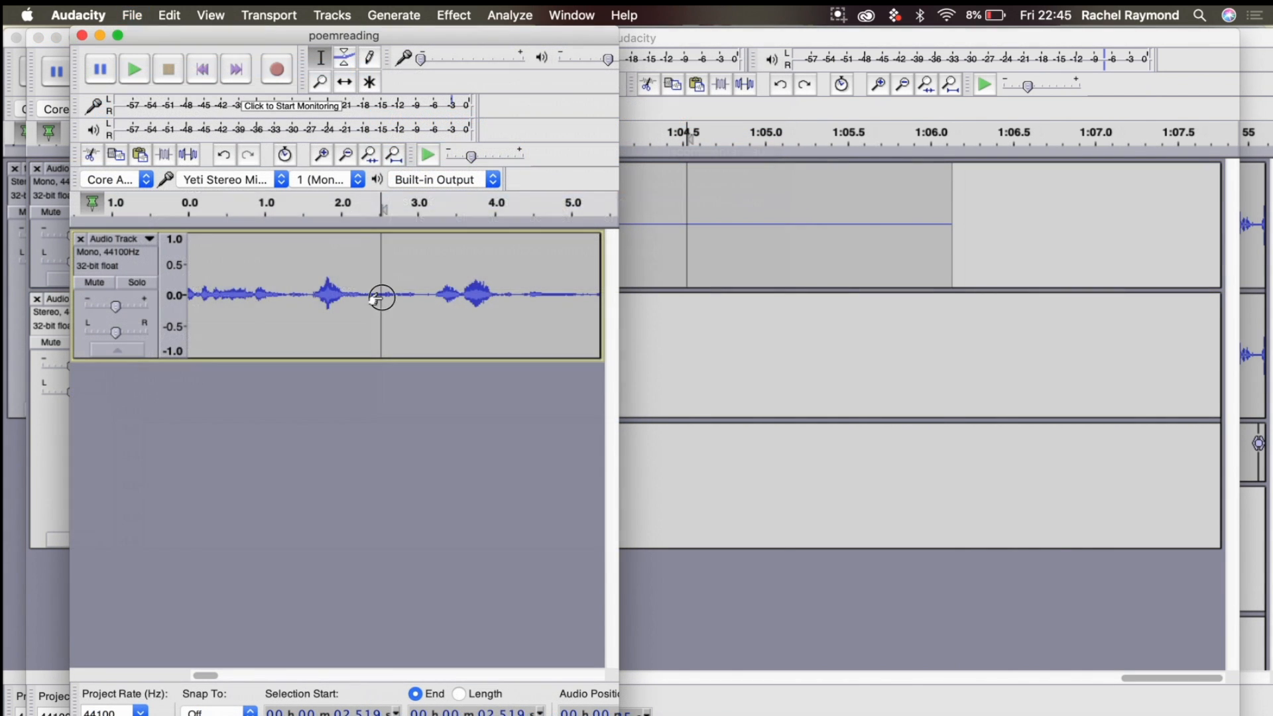
double_click(375, 298)
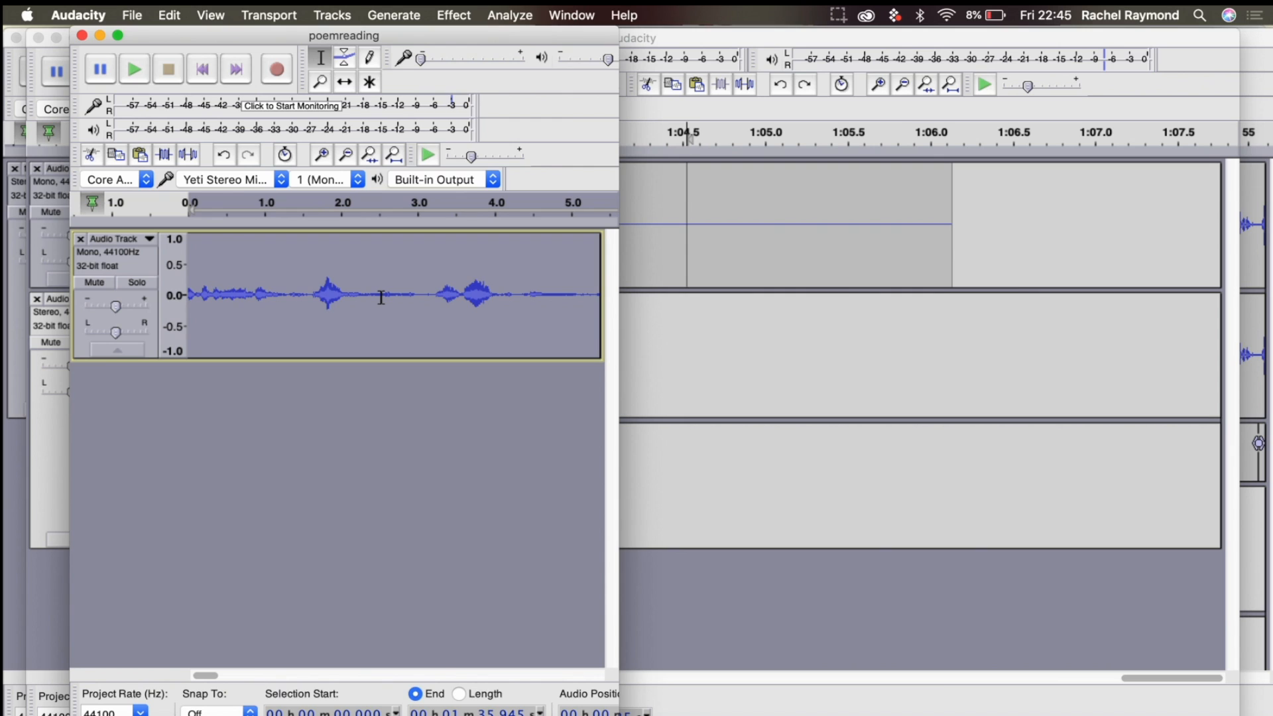
Step: Paste the copied poem reading at the end of the commentary track in the new project, at about 1:06.1
click(962, 243)
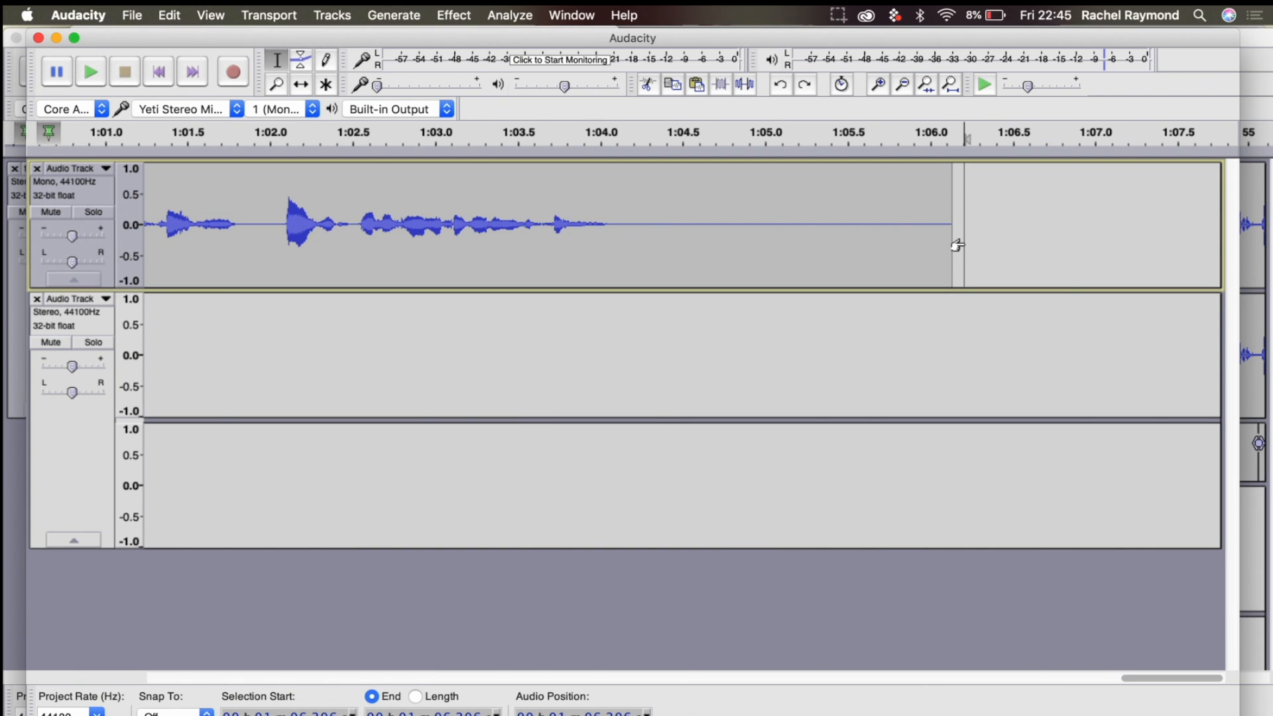
click(957, 245)
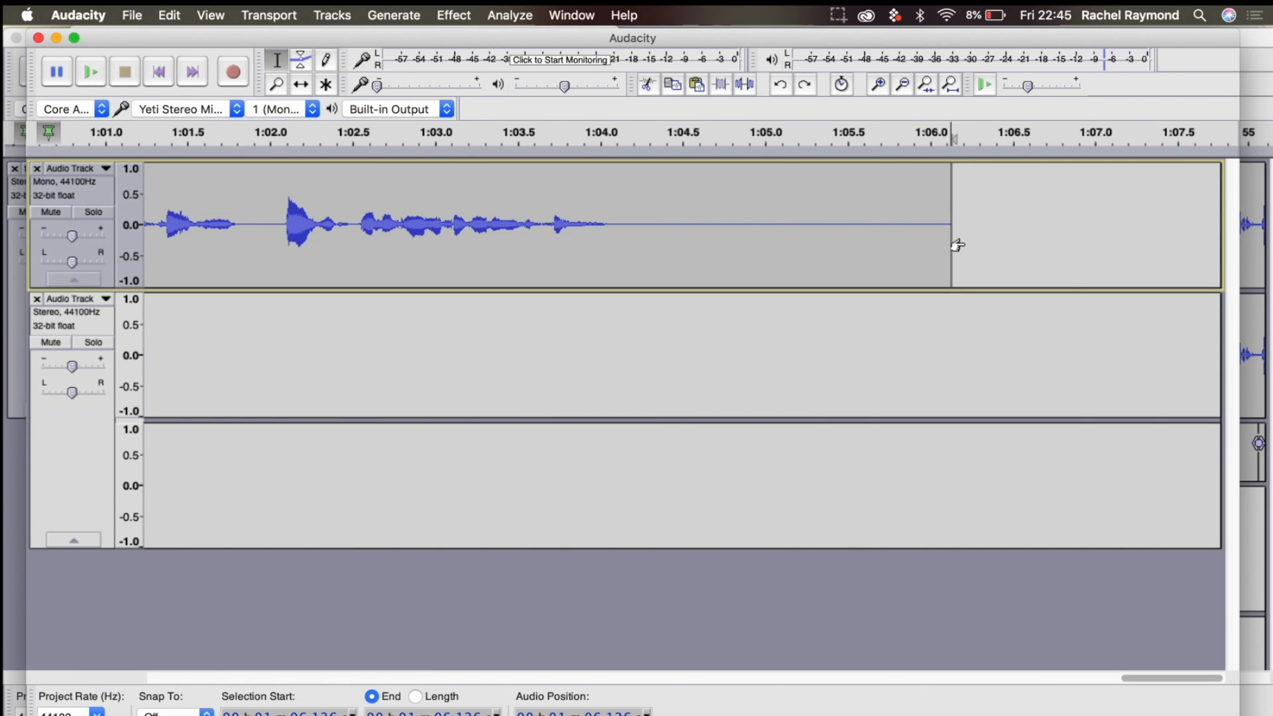
key(super+v)
Step: Play back the transition from the end of the commentary into the pasted poem reading
click(932, 237)
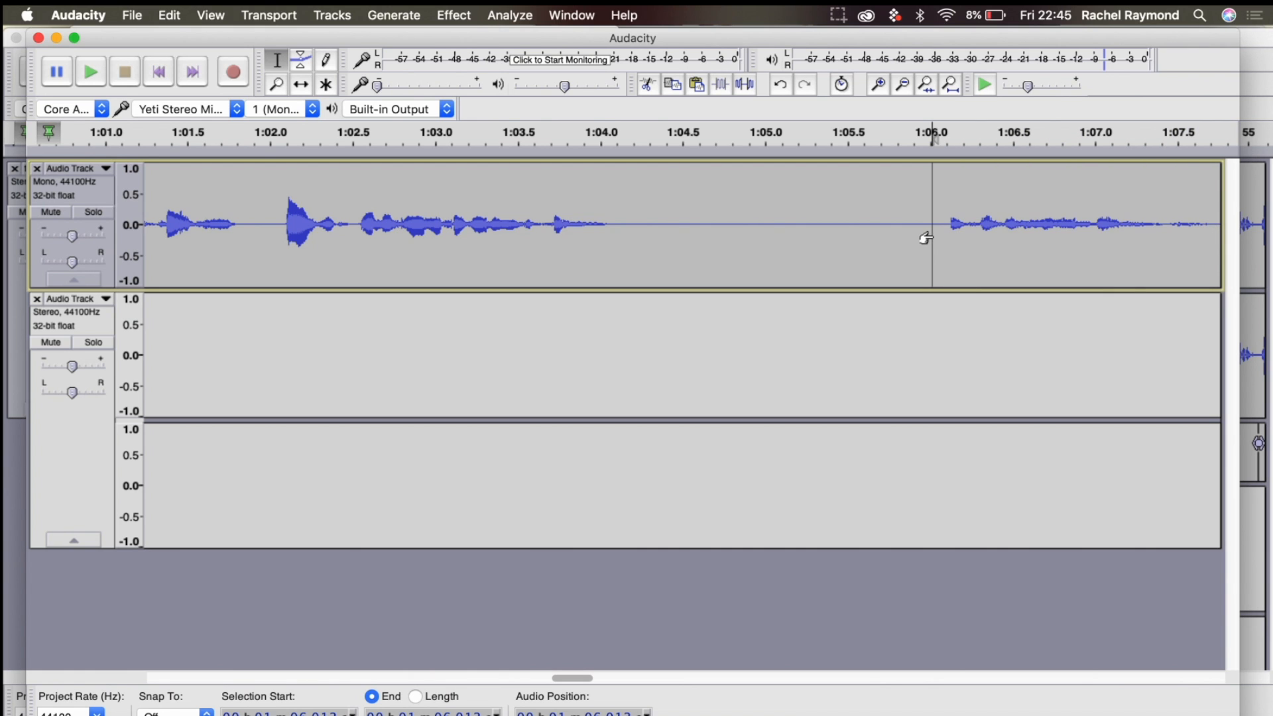
click(651, 221)
key(space)
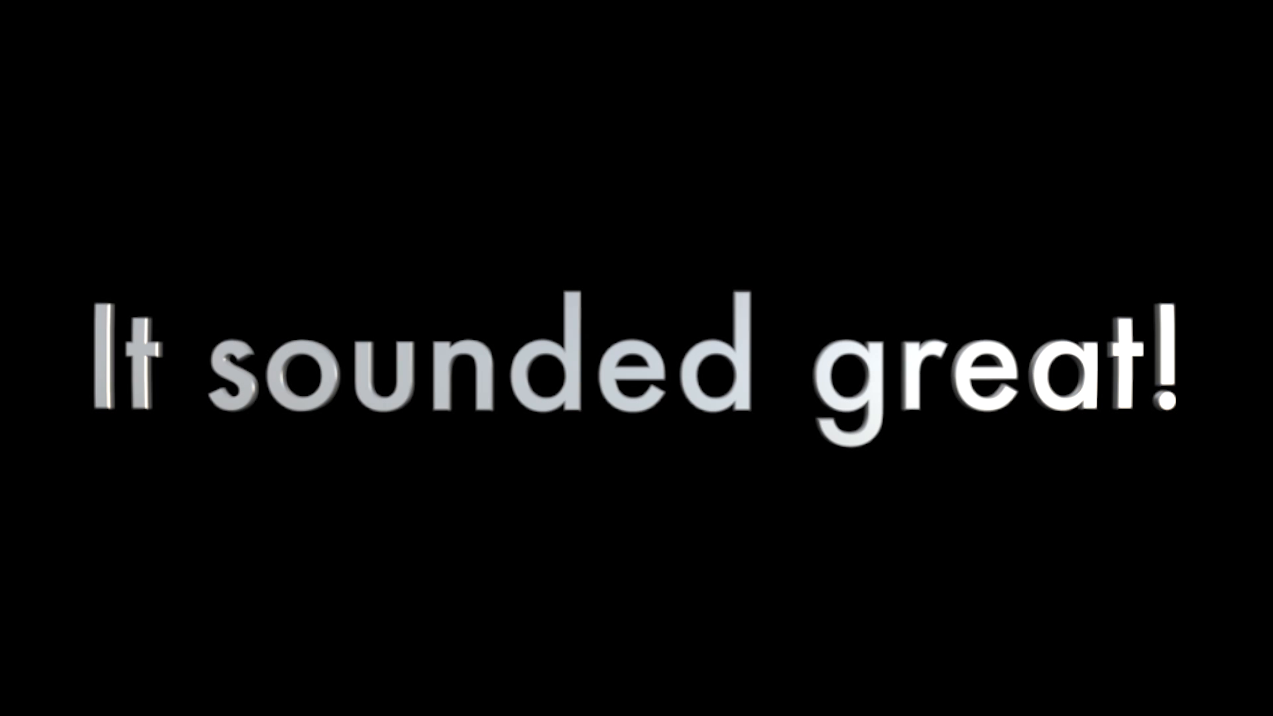